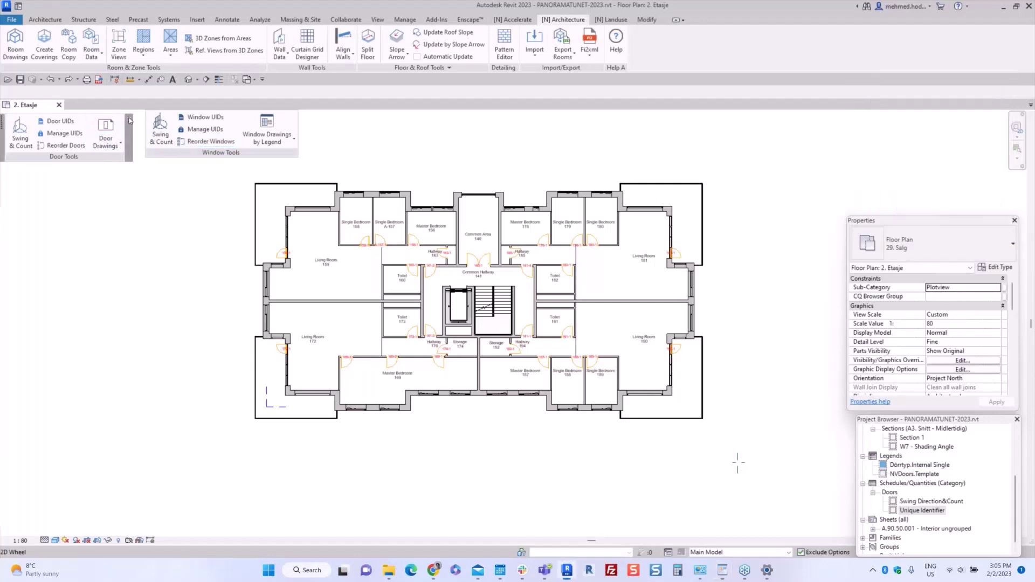
- Return the floating Door Tools and Window Tools panels to the ribbon
click(129, 118)
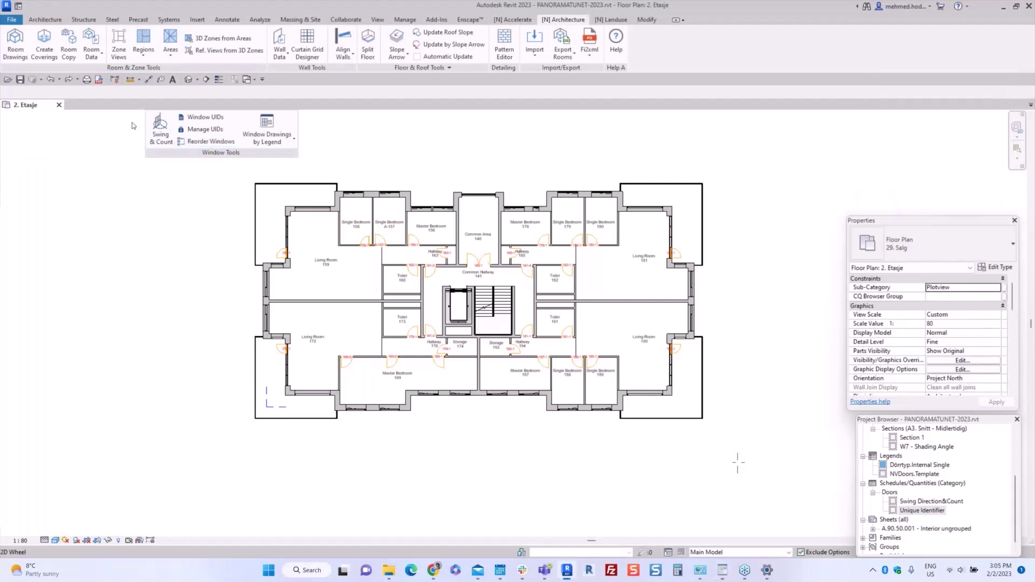
click(302, 114)
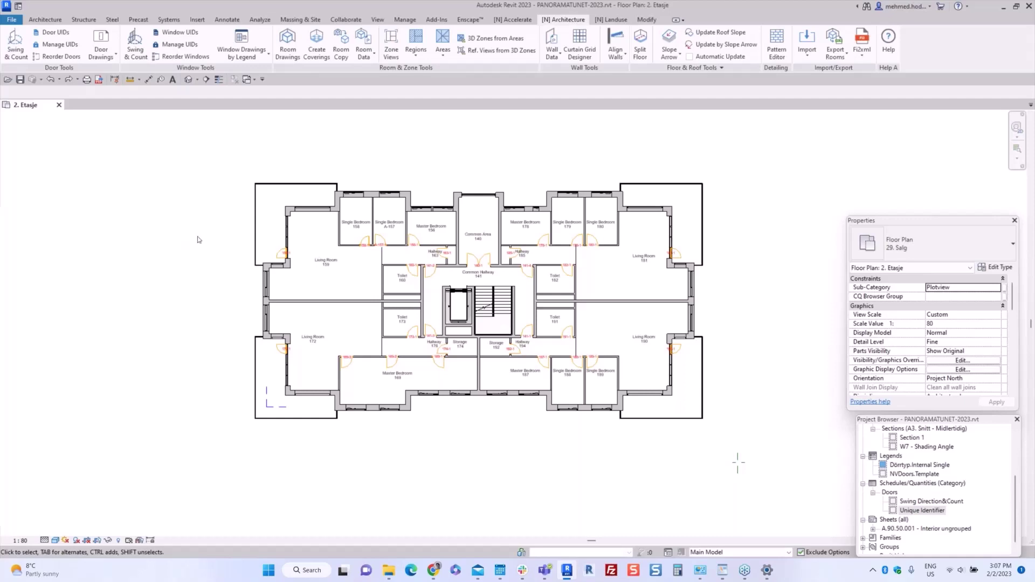
- Inspect the Single Bedroom 158 room and the numbering of its door on the floor plan
scroll(360, 243, up, 3)
scroll(388, 249, up, 2)
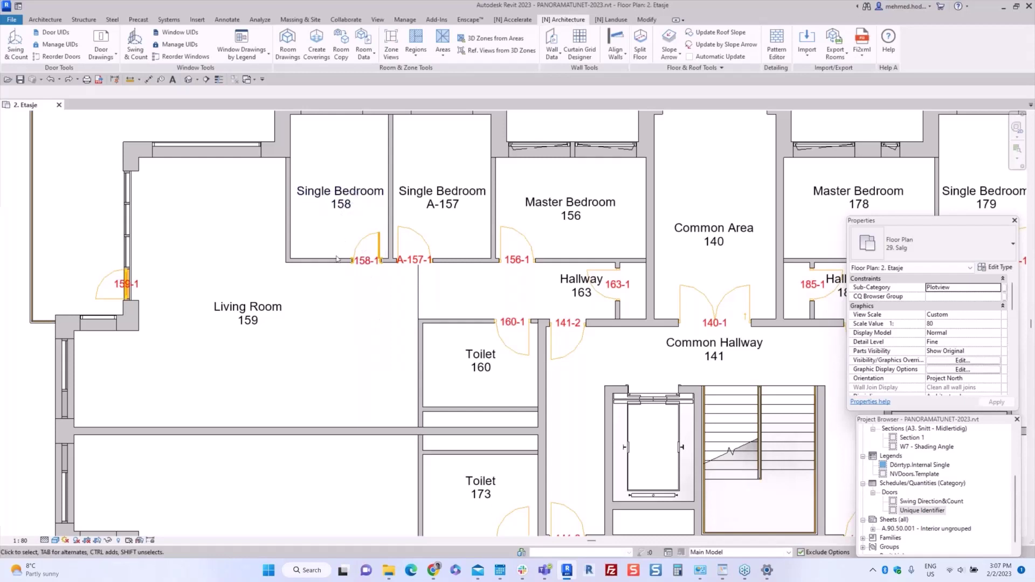
click(317, 195)
click(318, 226)
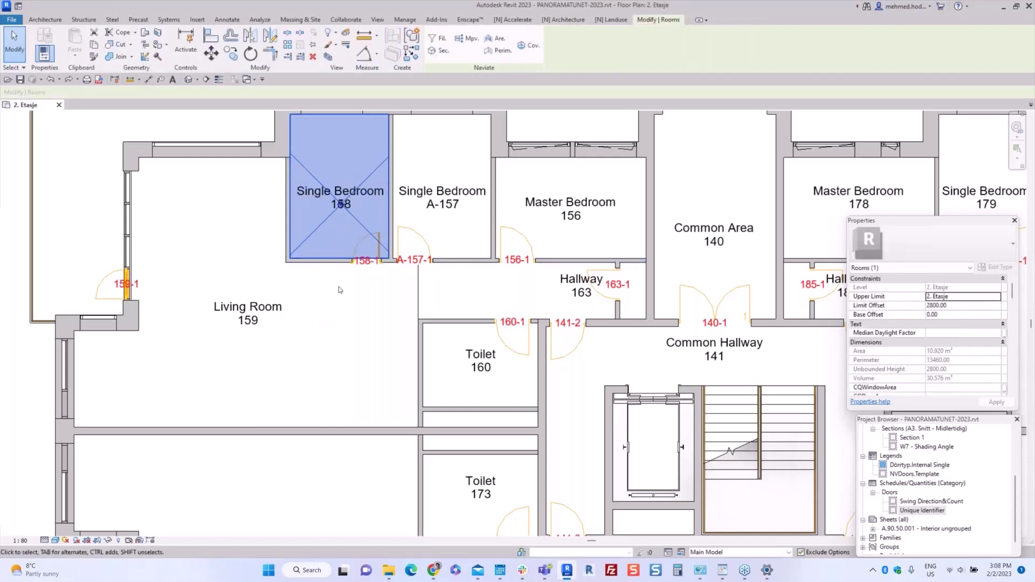
key(Escape)
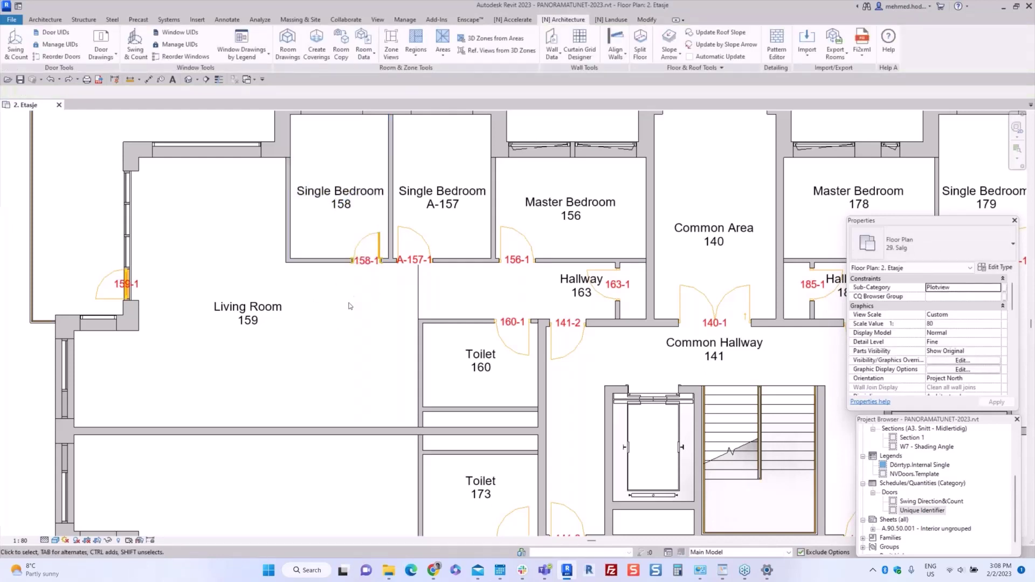
scroll(331, 288, down, 1)
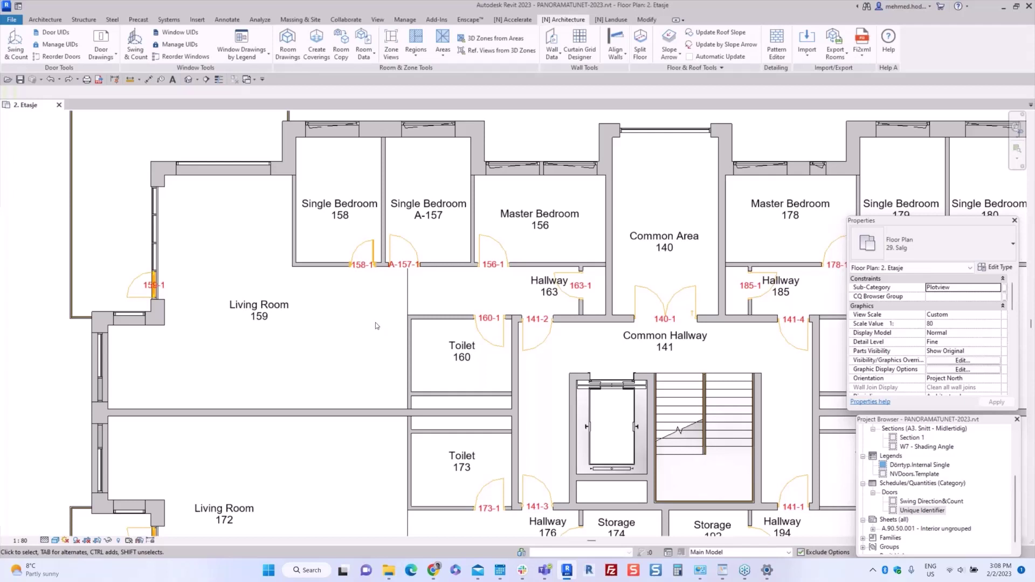
- Flip the door of Single Bedroom A-157 so that it opens out of the bedroom
click(389, 253)
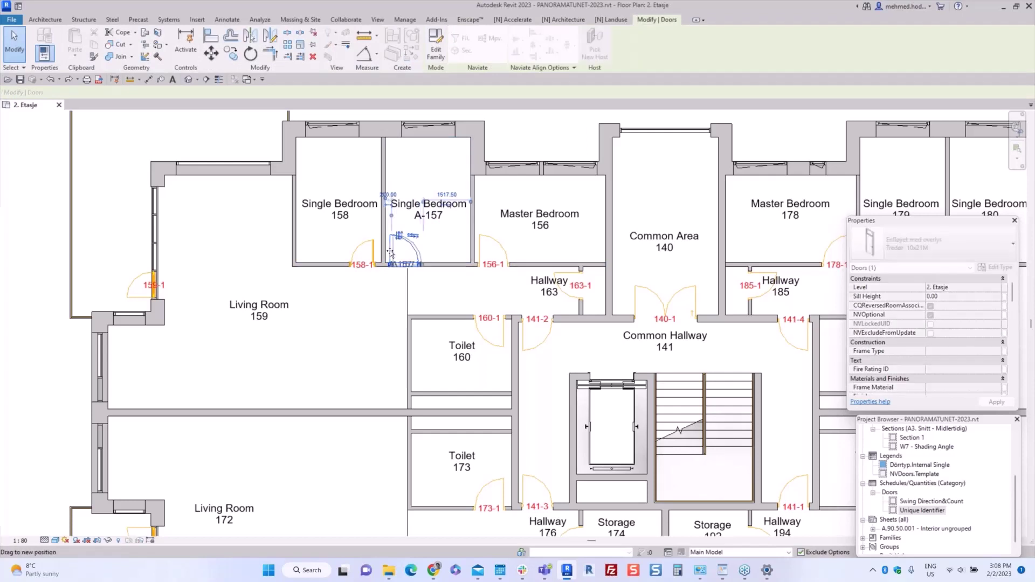
click(407, 238)
click(328, 324)
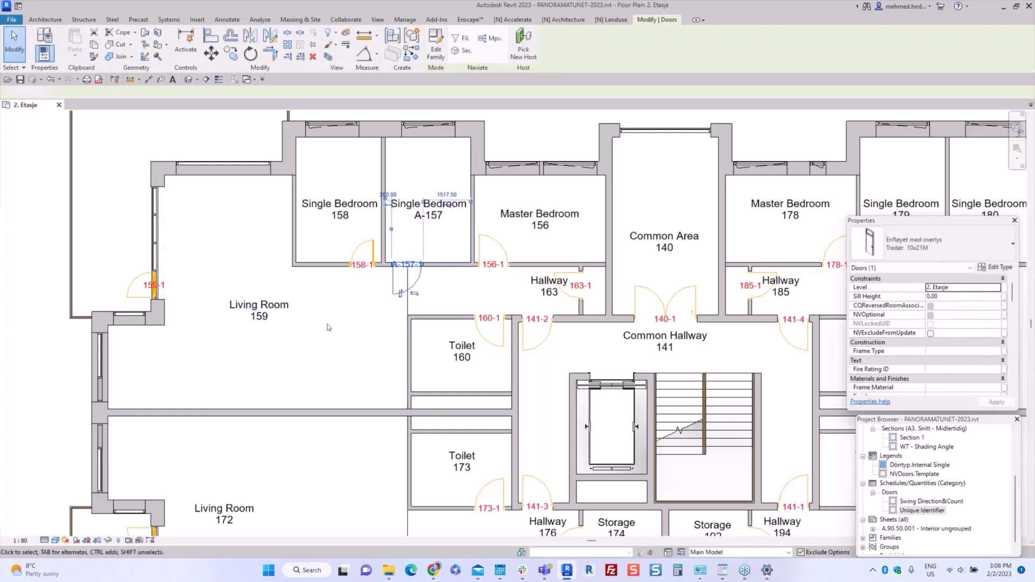
middle_drag(344, 371, 375, 404)
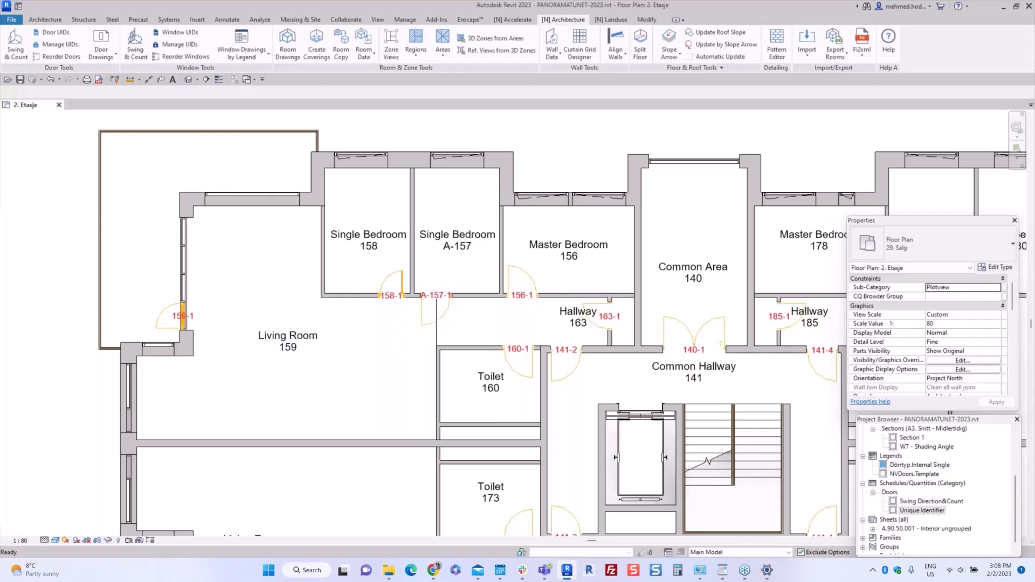
middle_drag(383, 359, 354, 328)
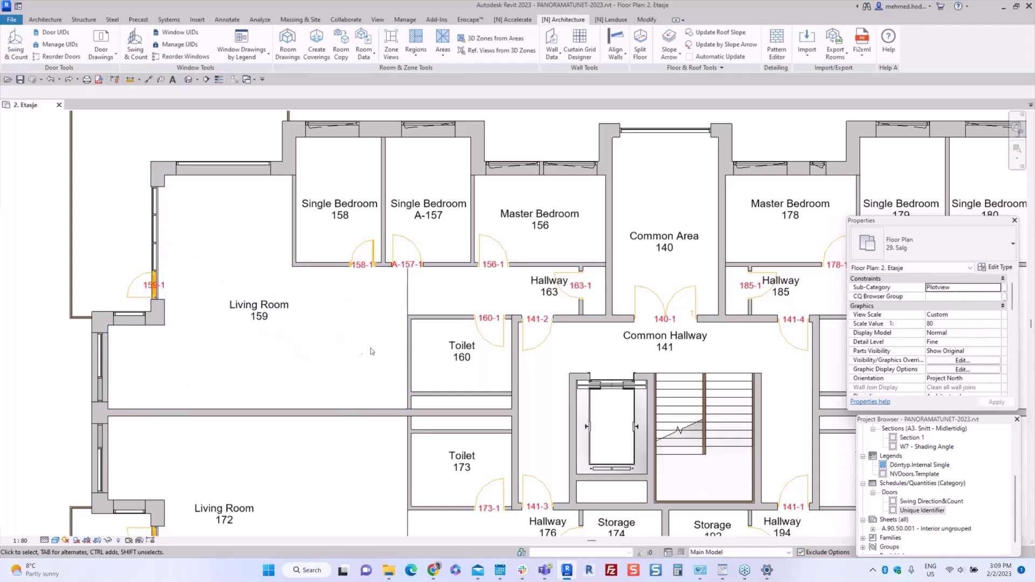
- Detach the Door Tools and Window Tools panels from the ribbon and float them side by side over the floor plan
scroll(386, 329, down, 1)
scroll(386, 328, down, 1)
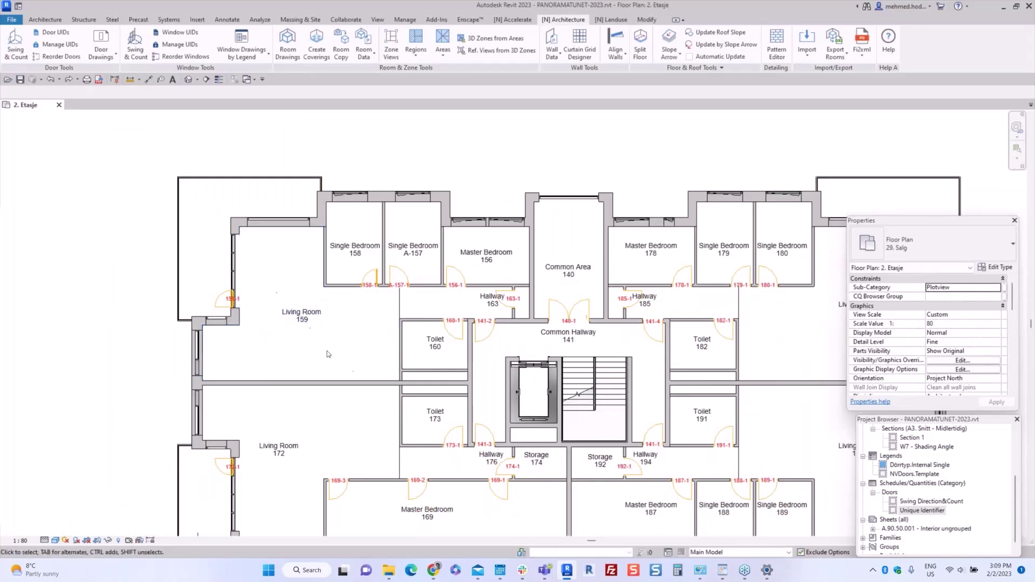
scroll(316, 353, down, 1)
middle_drag(315, 353, 257, 307)
right_click(49, 265)
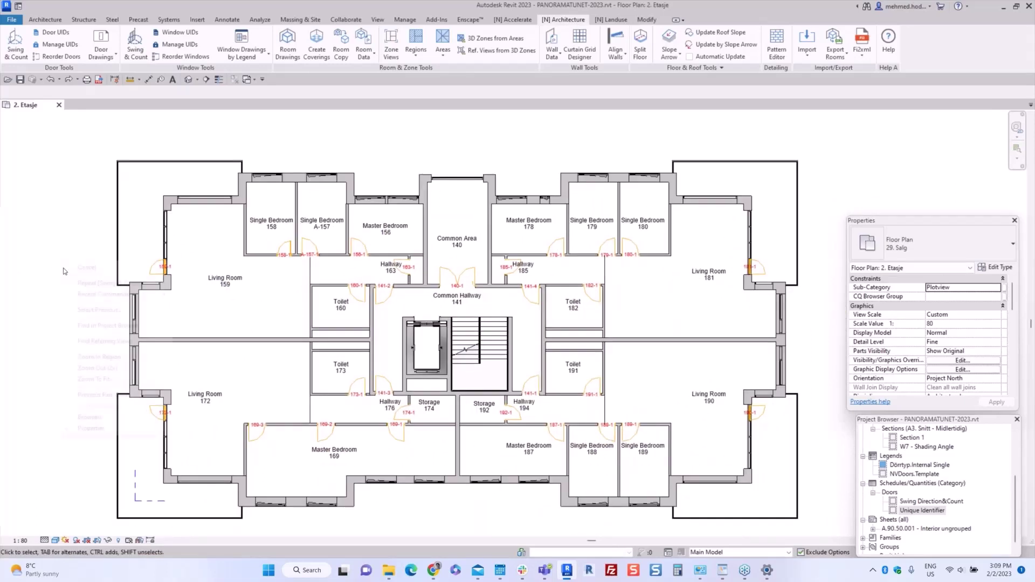
click(103, 379)
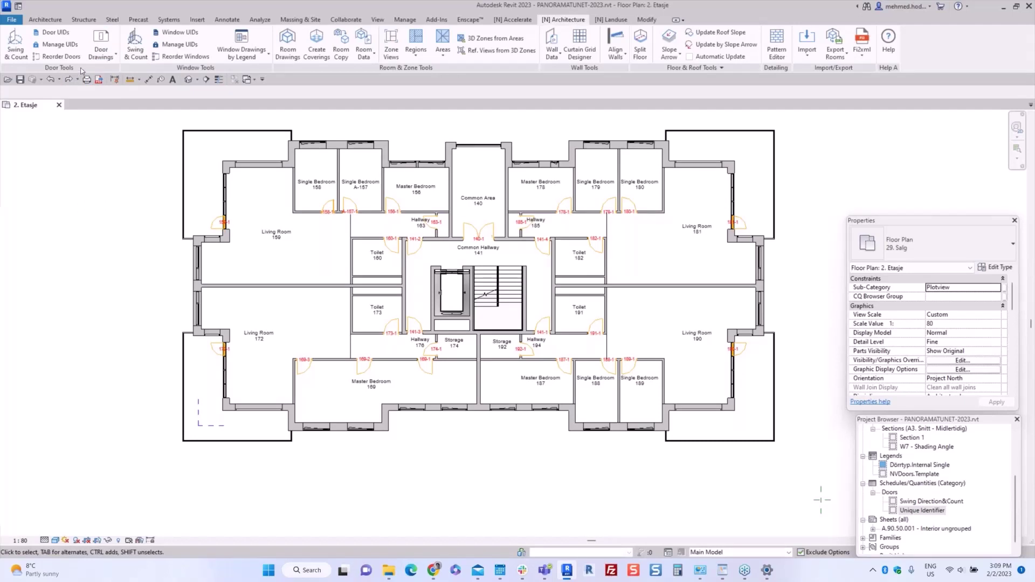
drag(59, 67, 86, 161)
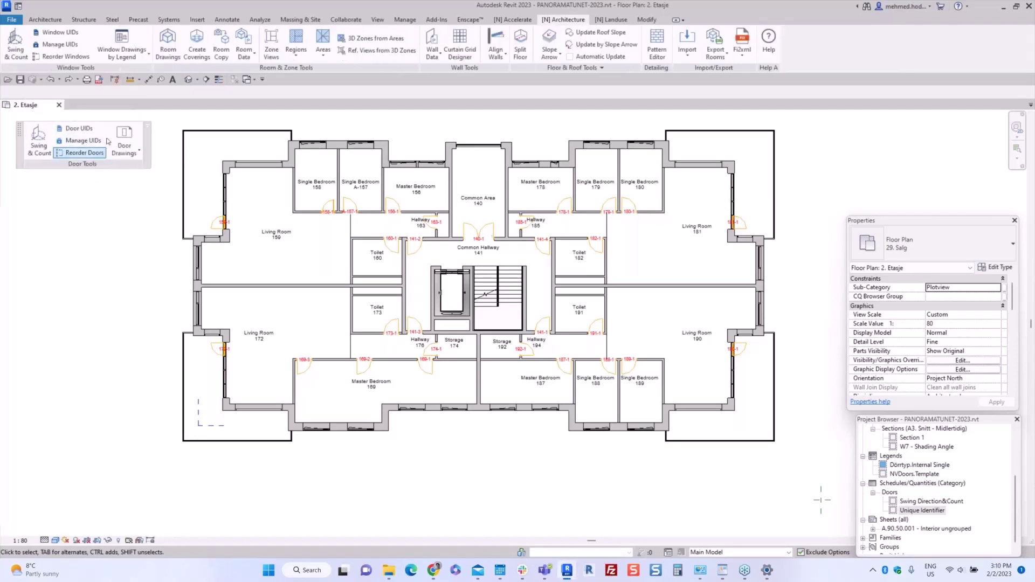
drag(91, 70, 250, 165)
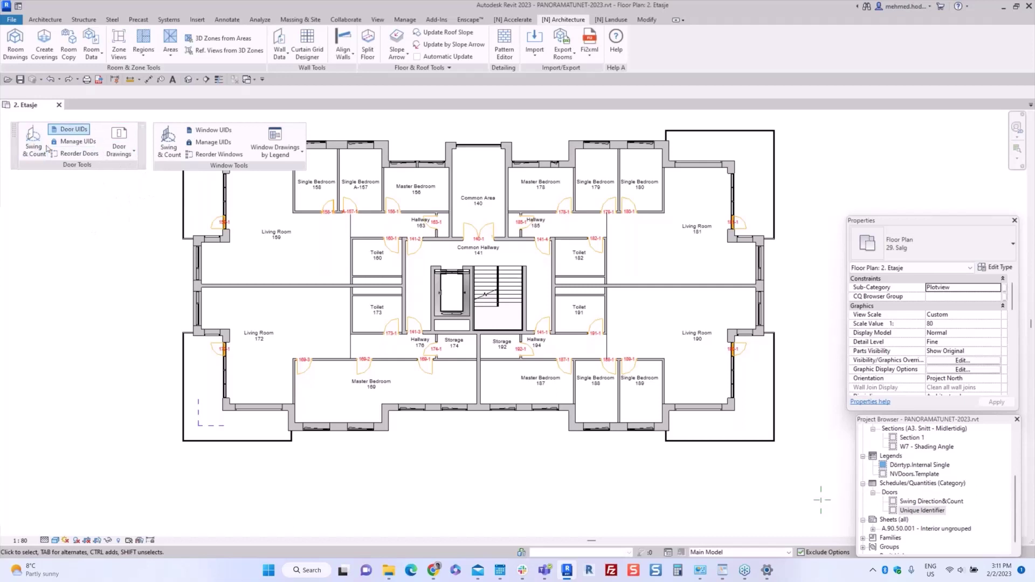
click(128, 154)
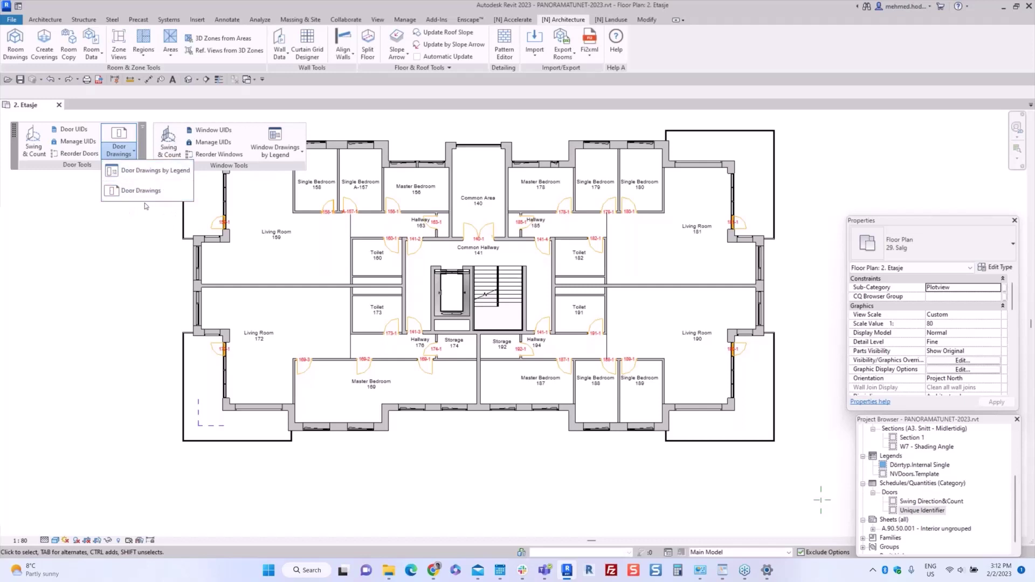
click(67, 168)
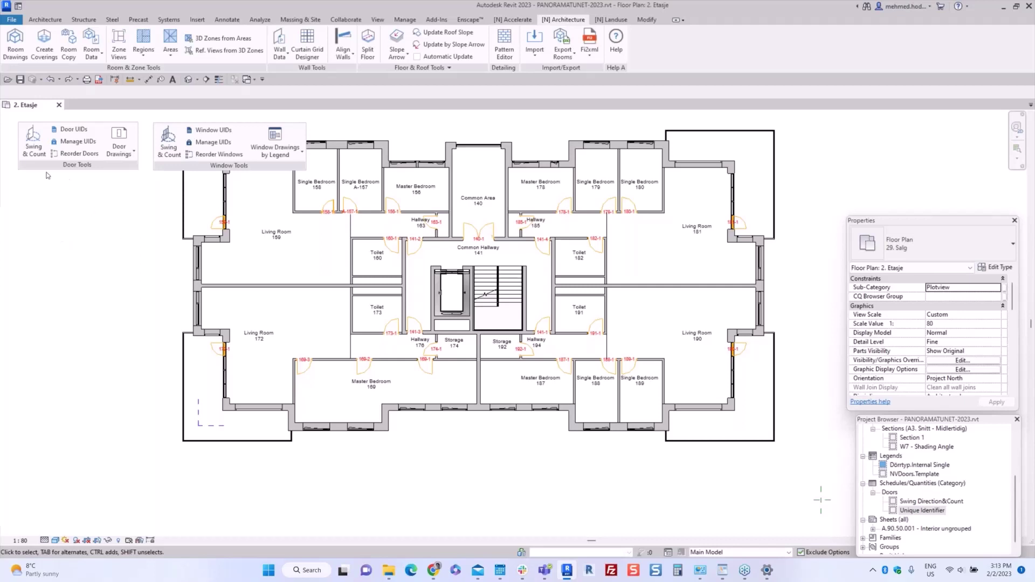
- Open Swing & Count for doors and preview the families from Tofløyet to Tofløyet Glassfelt Sprosse, plus Tofløyet Ulik
click(29, 145)
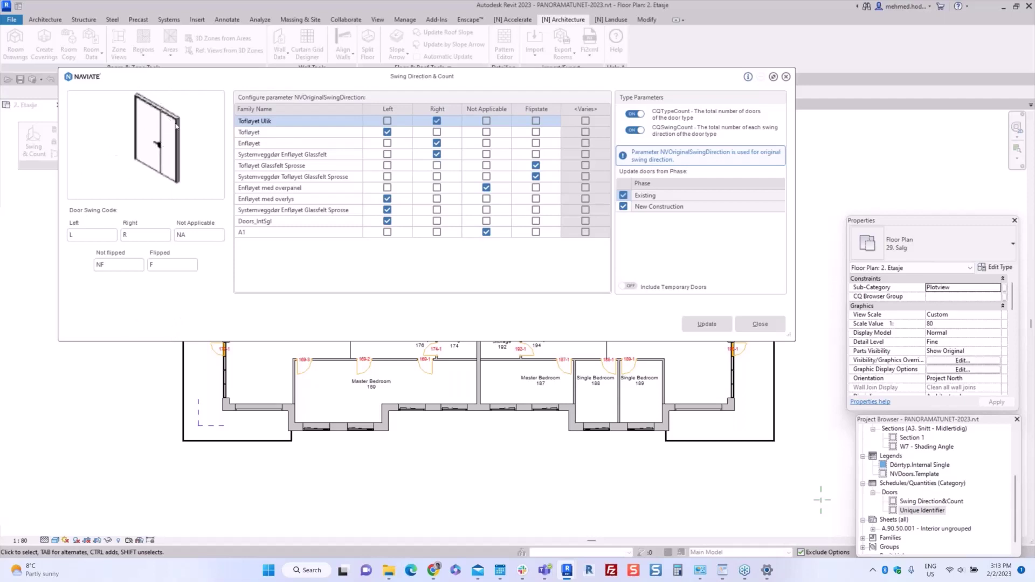
click(248, 132)
click(247, 143)
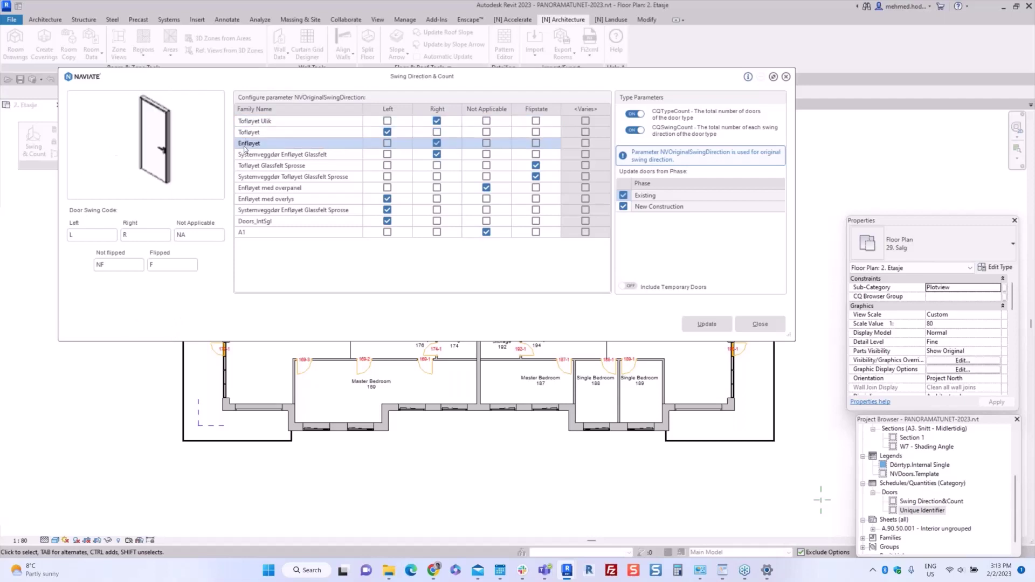
click(247, 155)
click(247, 166)
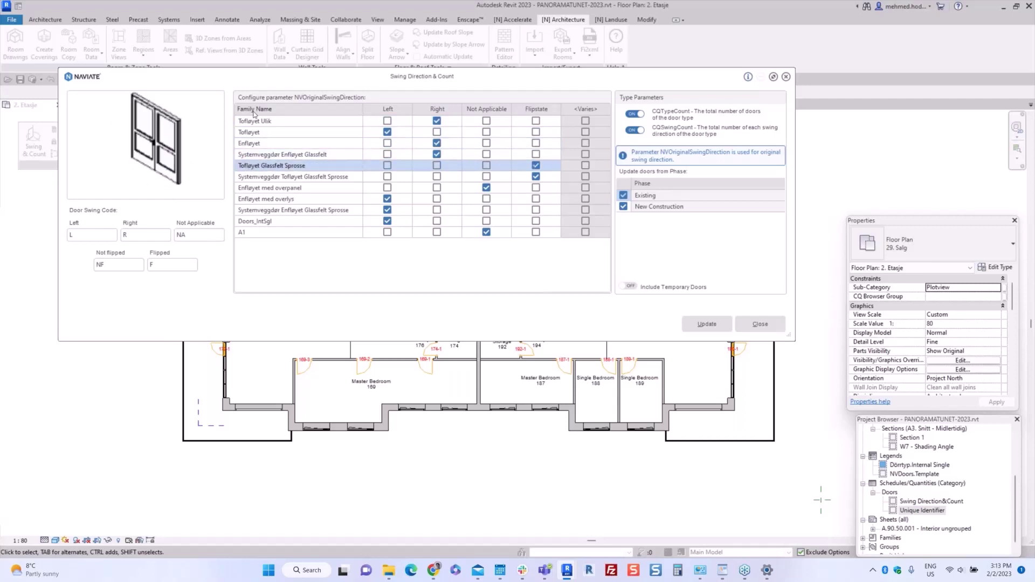
click(251, 122)
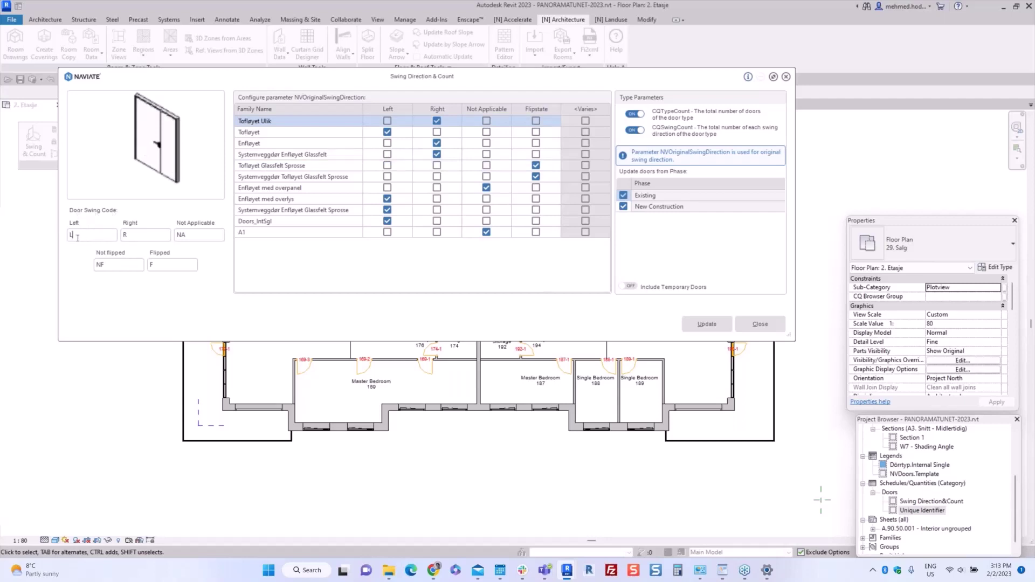
- Examine the Left and Right door swing codes and the CQTypeCount type parameter setting in Swing Direction & Count
click(75, 237)
click(95, 236)
click(127, 235)
click(328, 155)
click(293, 124)
drag(566, 73, 555, 69)
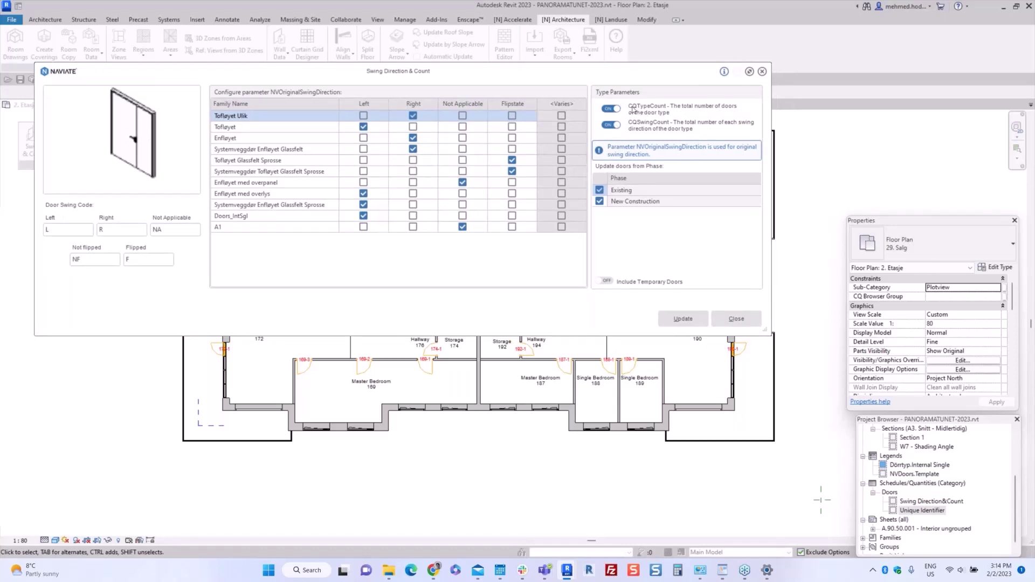
click(642, 111)
click(616, 110)
drag(397, 72, 418, 64)
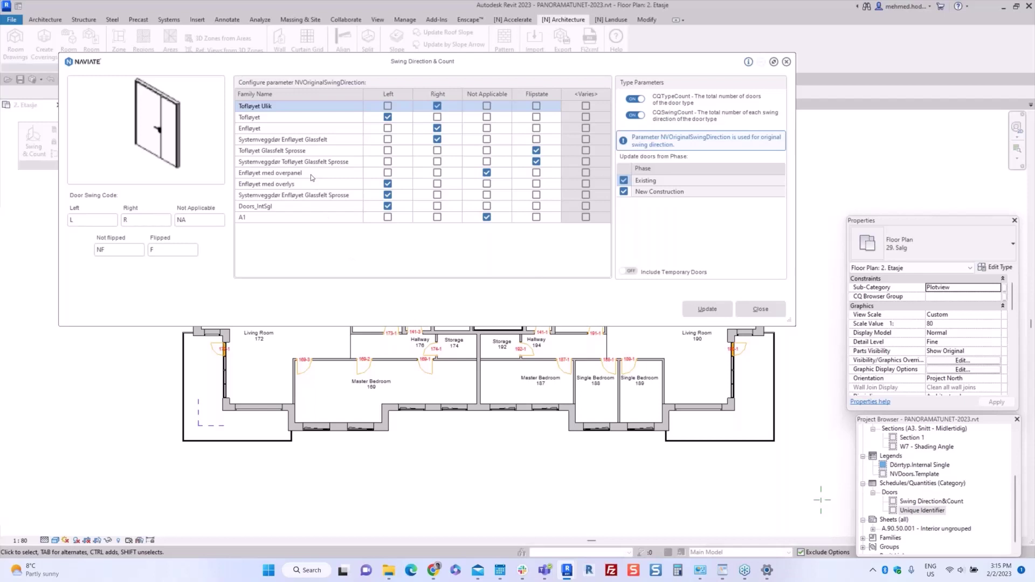
- Preview the door families one by one from Tofløyet down to Enfløyet med overpanel
click(258, 118)
click(260, 128)
click(263, 140)
click(264, 150)
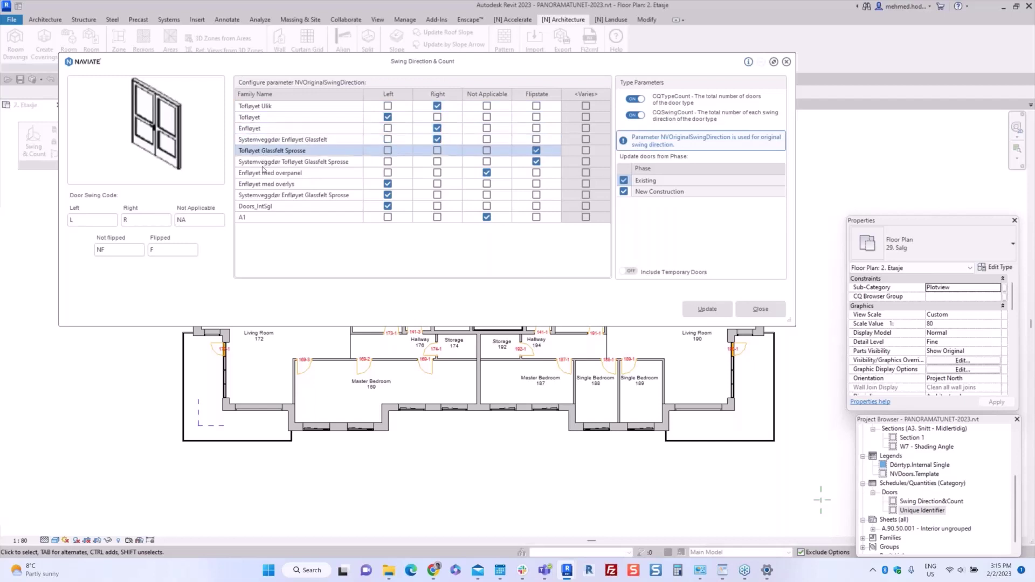
click(263, 163)
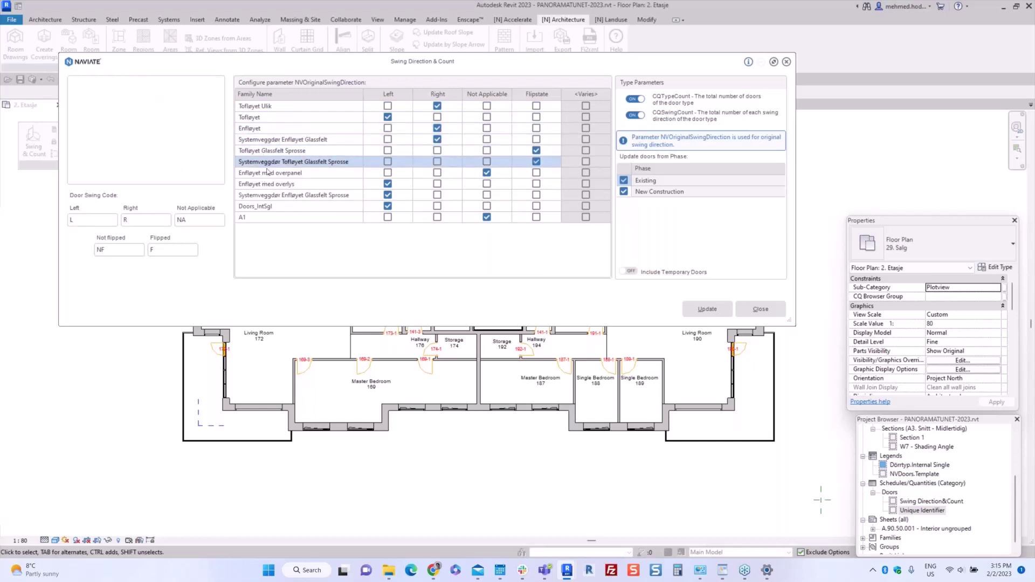
click(284, 173)
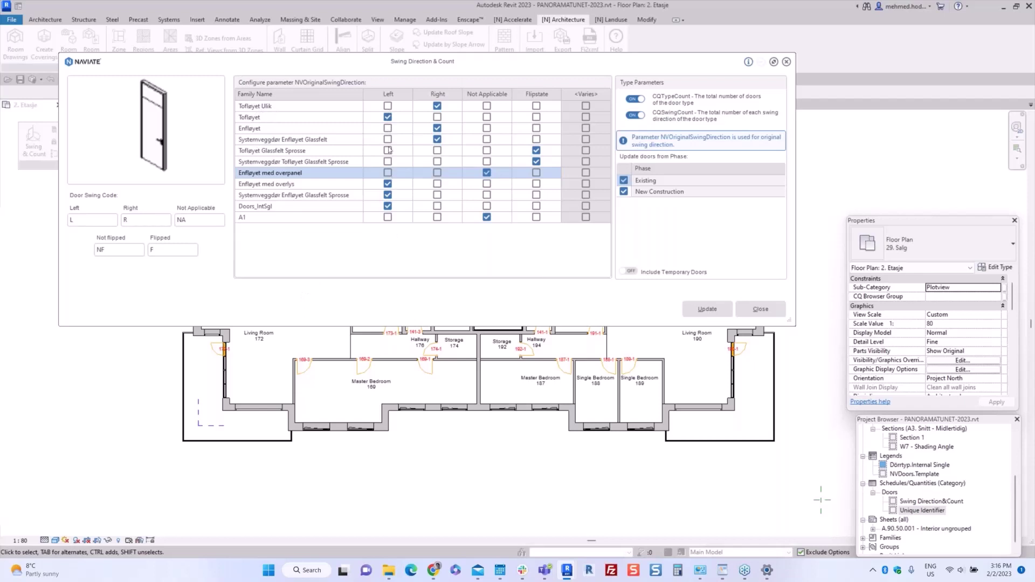
- Set the original swing direction to Left for Tofløyet Ulik, Enfløyet, Systemveggdør Enfløyet Glassfelt and Tofløyet Glassfelt Sprosse
click(387, 106)
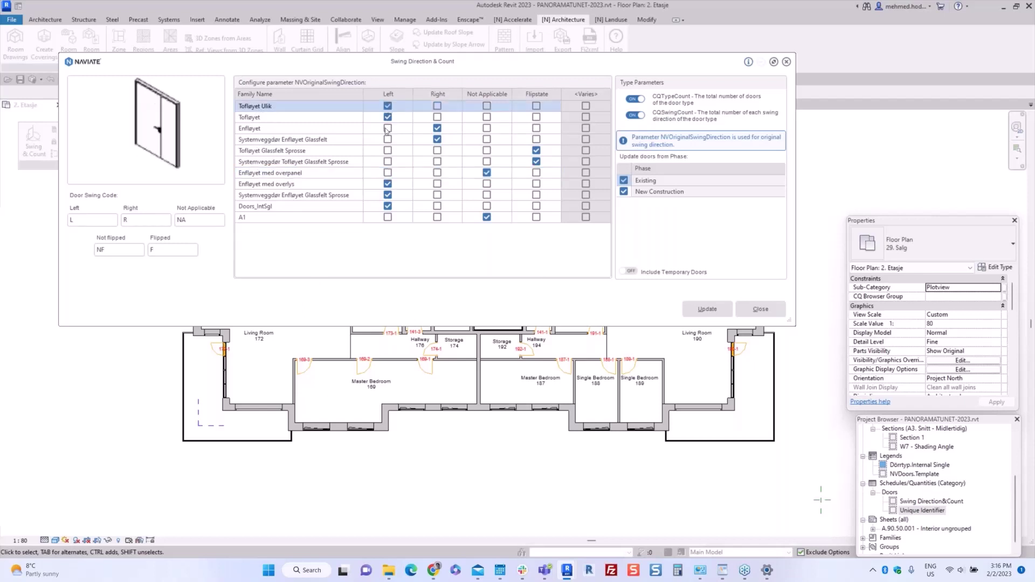
click(387, 129)
click(388, 140)
click(388, 150)
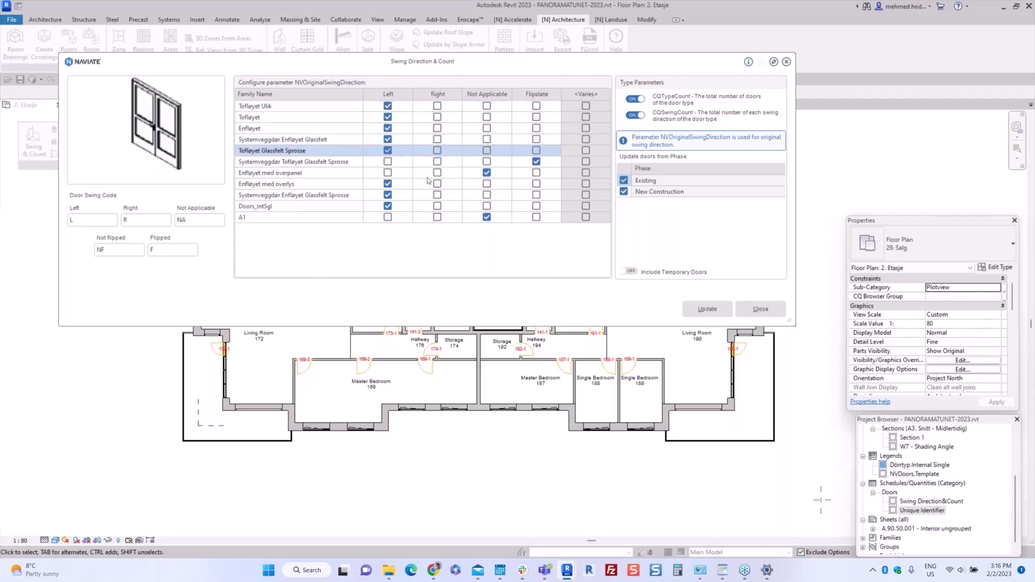
- Set the original swing direction to Right for the six door families from Systemveggdør Tofløyet Glassfelt Sprosse through A1
click(437, 162)
click(437, 173)
click(437, 183)
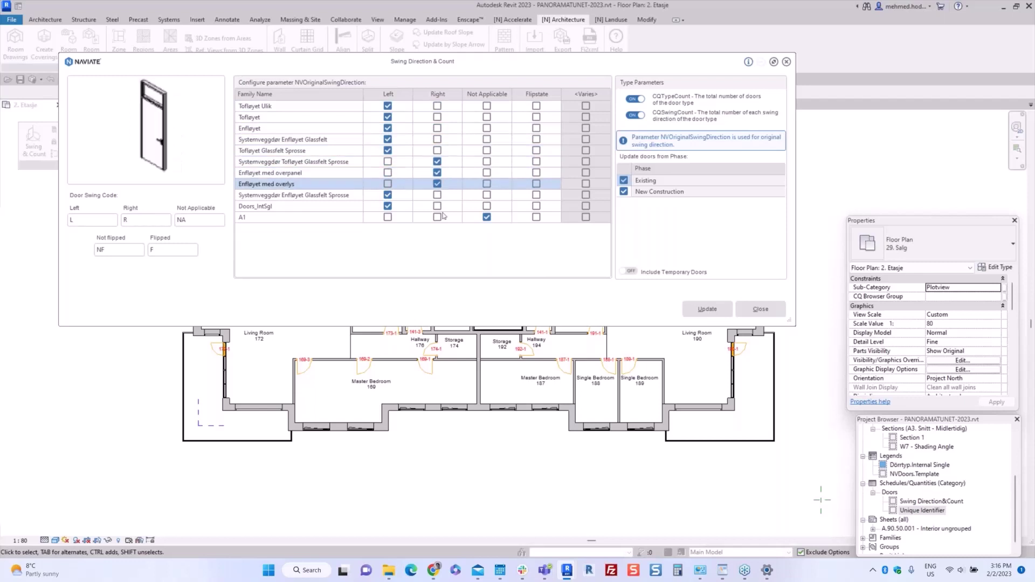
click(437, 195)
click(437, 206)
click(438, 217)
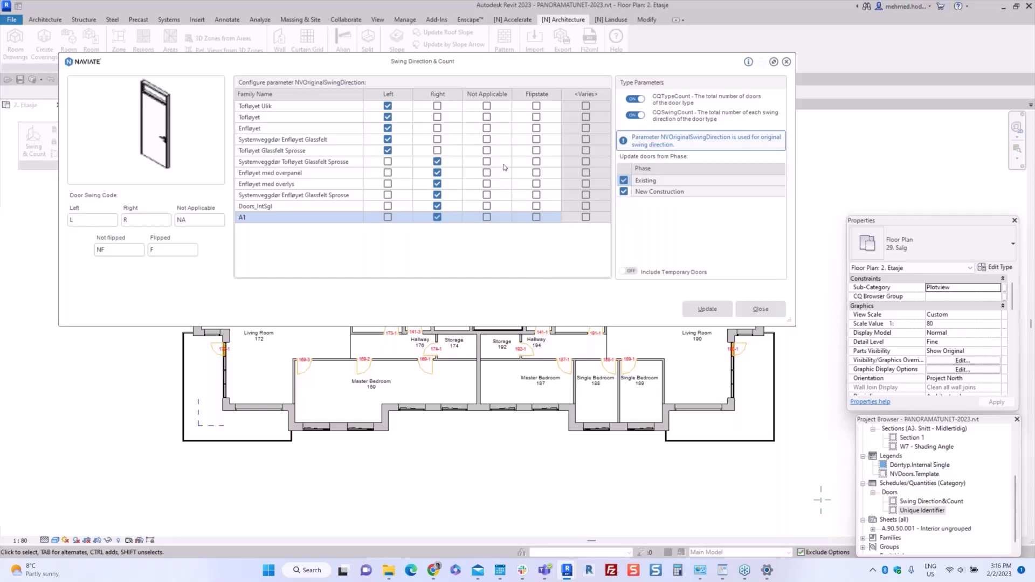
- Update the doors with the configured swing directions and close the report
double_click(174, 223)
click(347, 270)
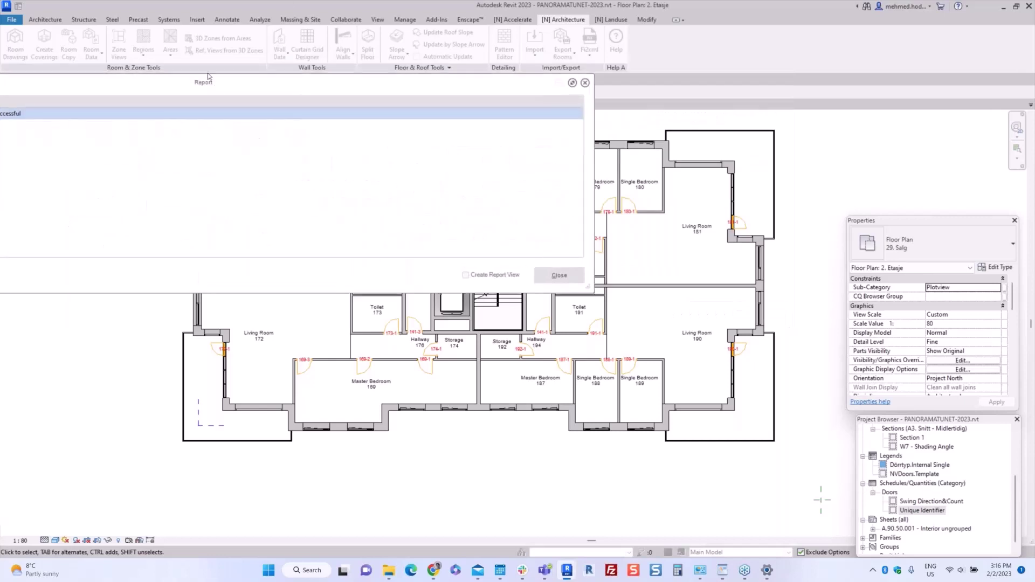
drag(208, 84, 447, 70)
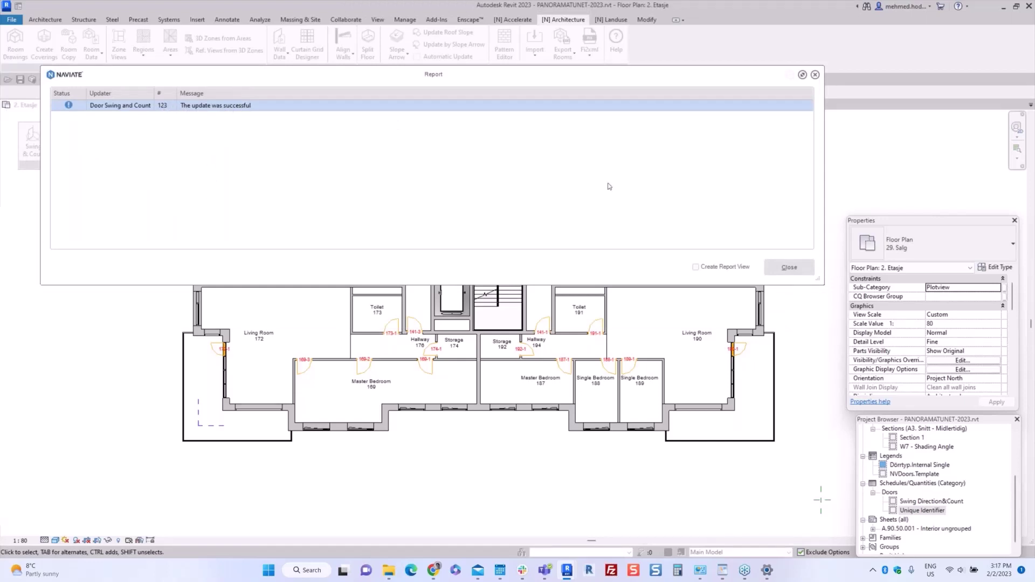
click(788, 266)
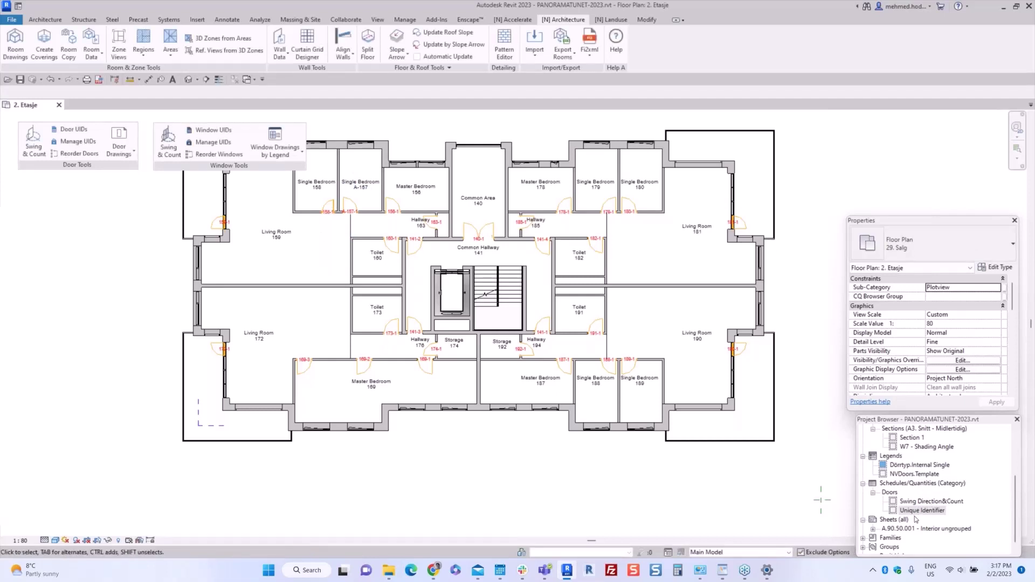
- Return the floating Window Tools panel to the ribbon
click(912, 502)
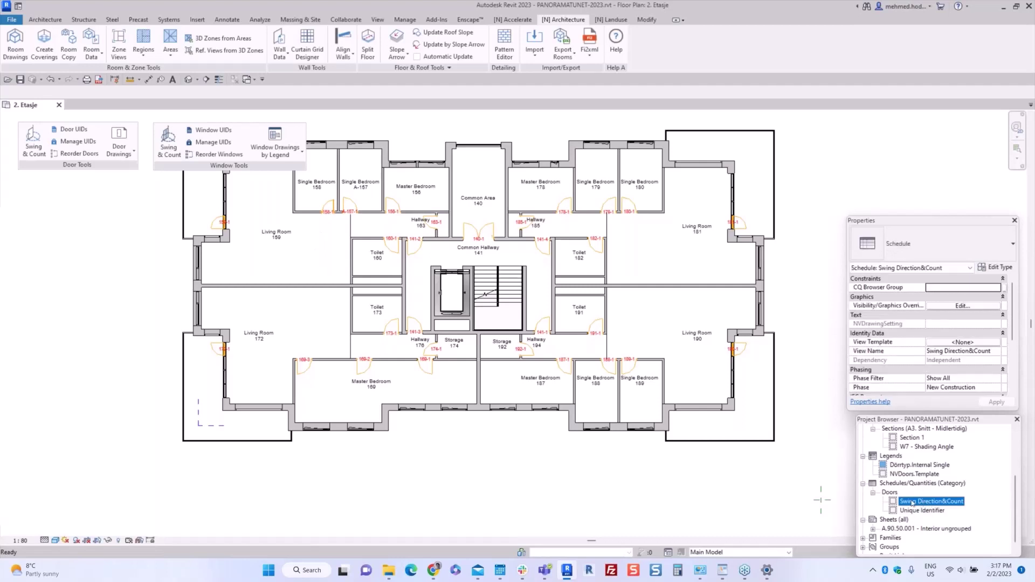
mouse_move(312, 130)
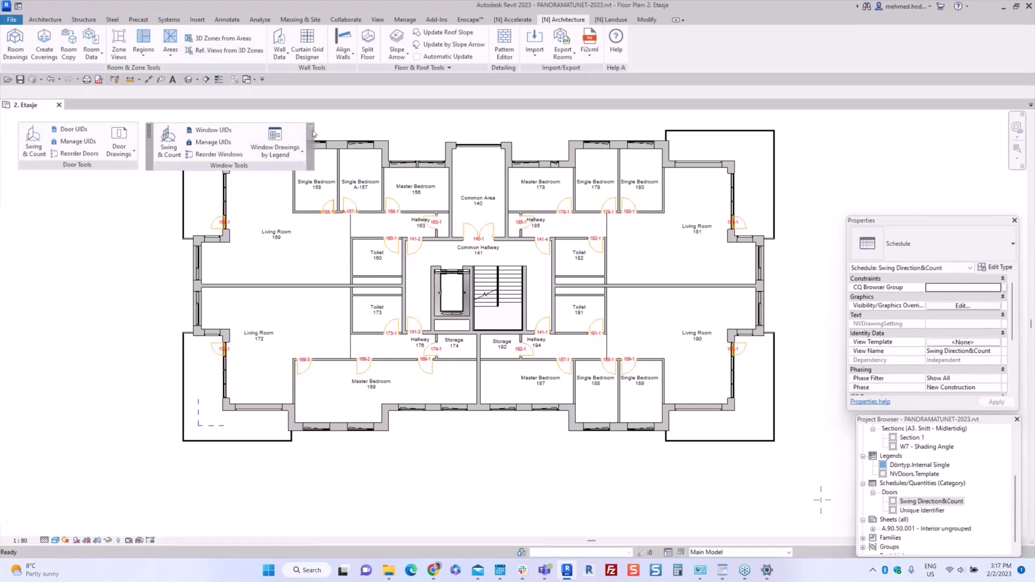
click(310, 129)
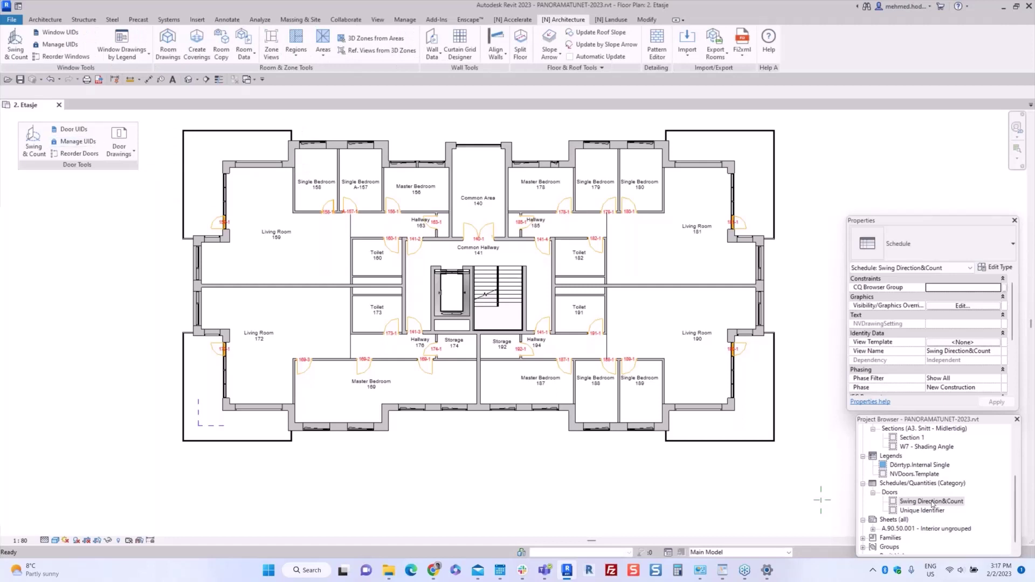
- Open the Swing Direction&Count schedule and tile it beside the 2. Etasje floor plan
click(932, 503)
double_click(932, 503)
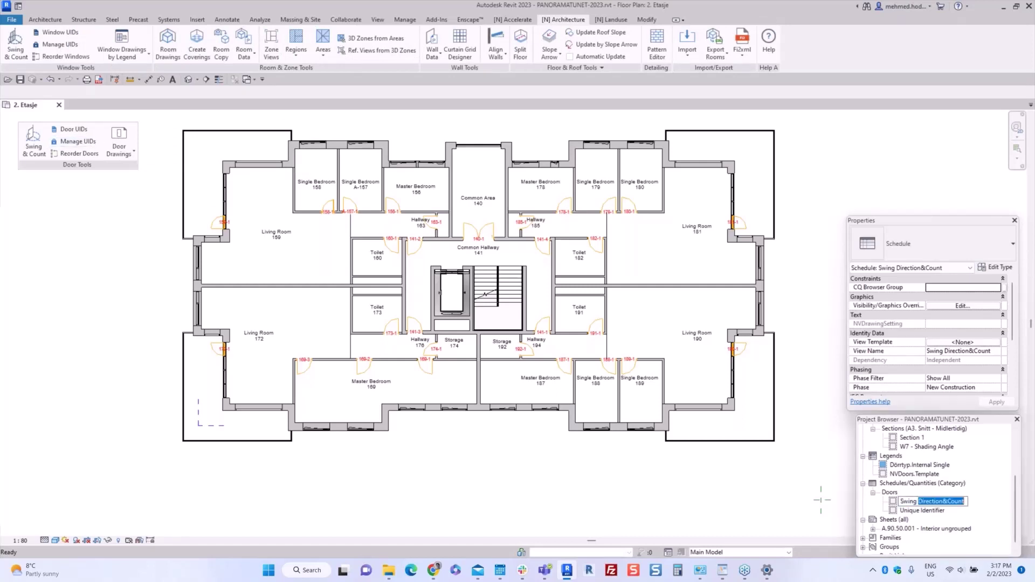
click(982, 510)
double_click(953, 504)
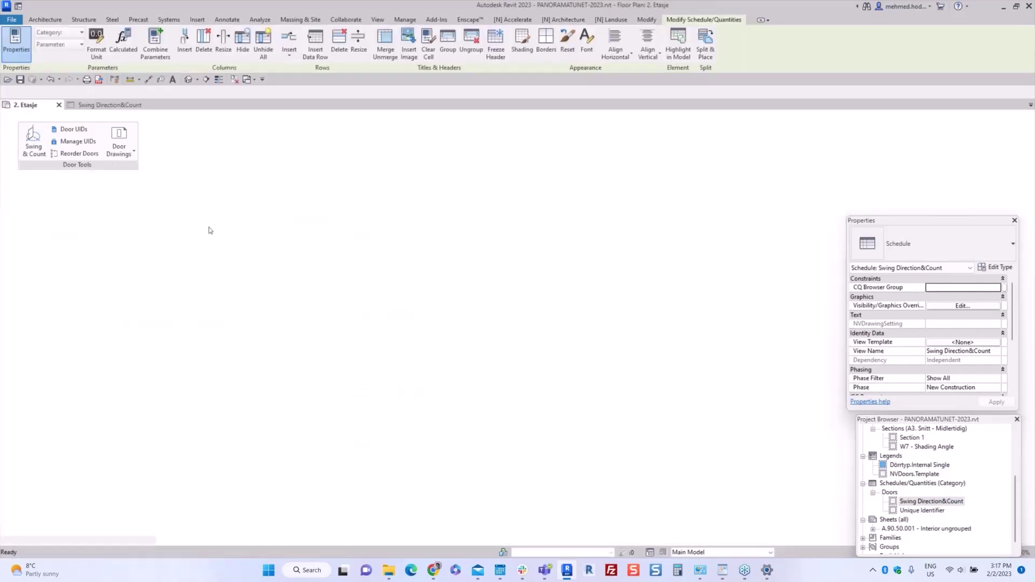
key(t)
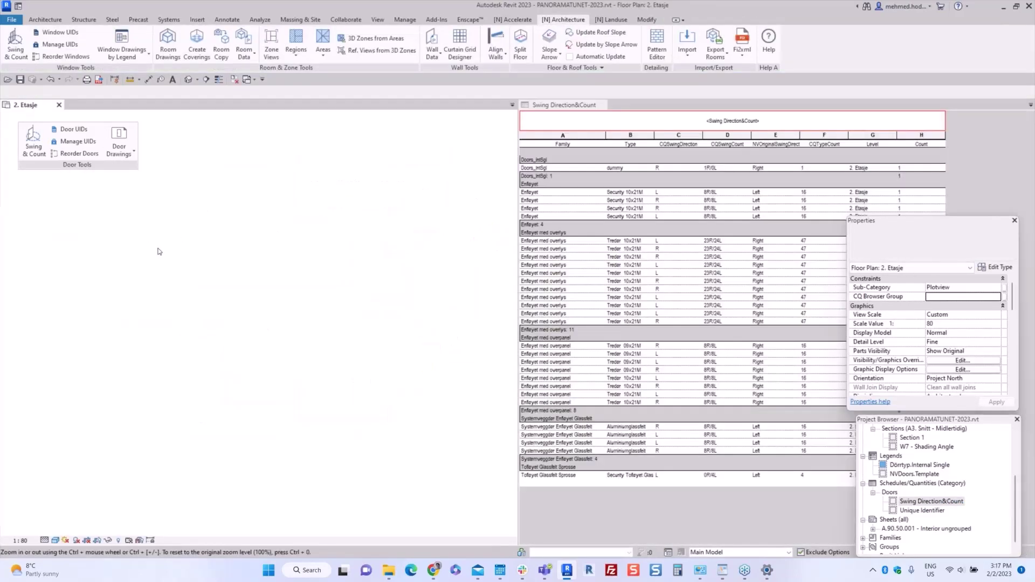
scroll(351, 237, up, 3)
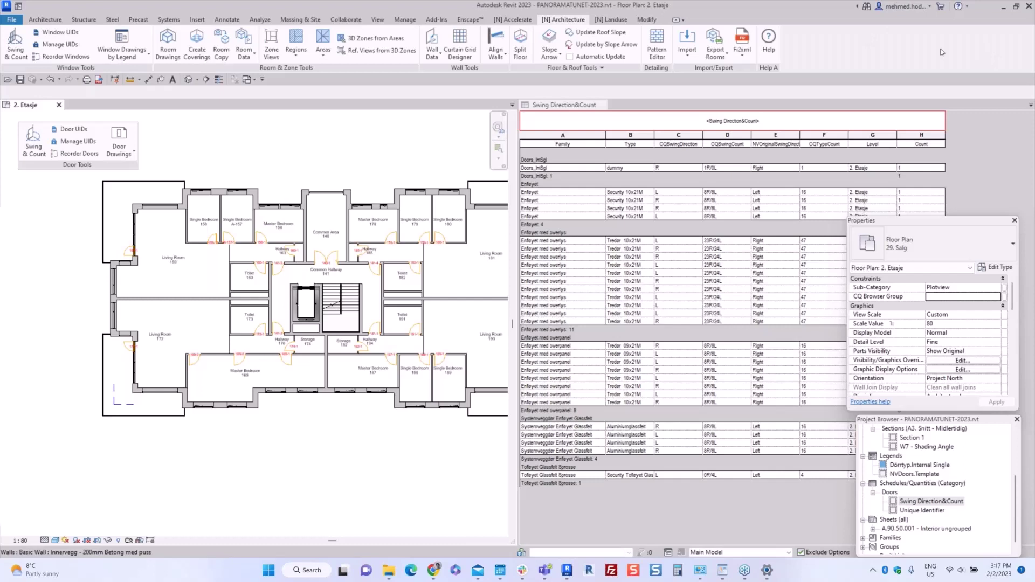
- Move the Properties palette aside and examine the CQSwingDirection and NVOriginalSwingDirection columns of the schedule
drag(907, 219, 925, 215)
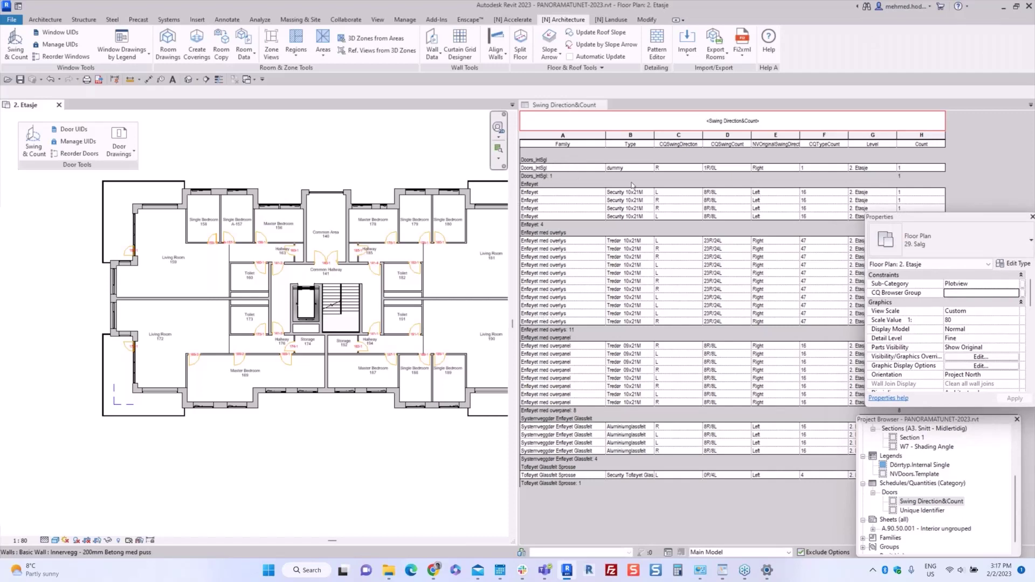
click(668, 146)
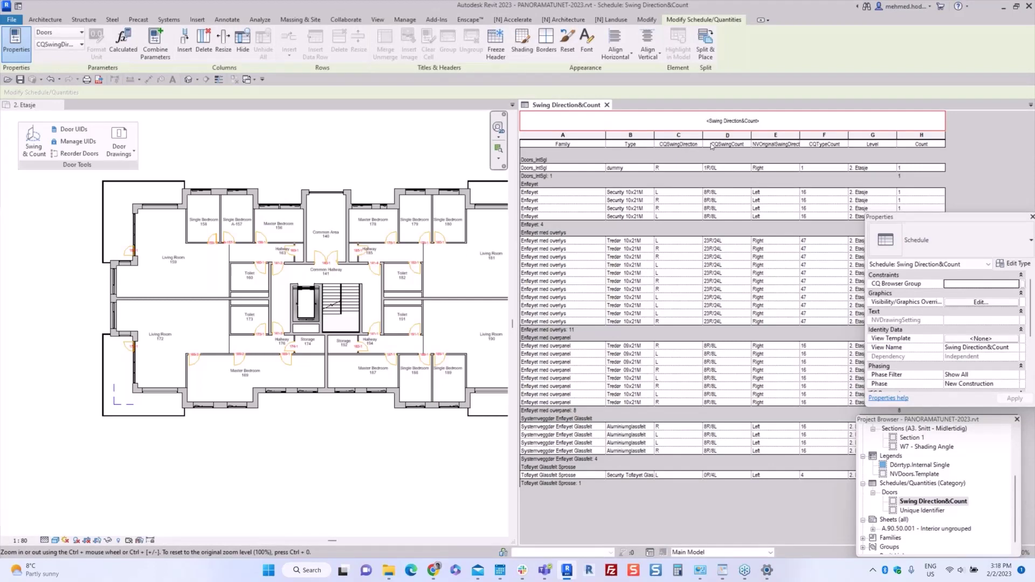
click(774, 147)
- Draw a straight horizontal wall about 14 m long in the empty area below the building plan
click(234, 258)
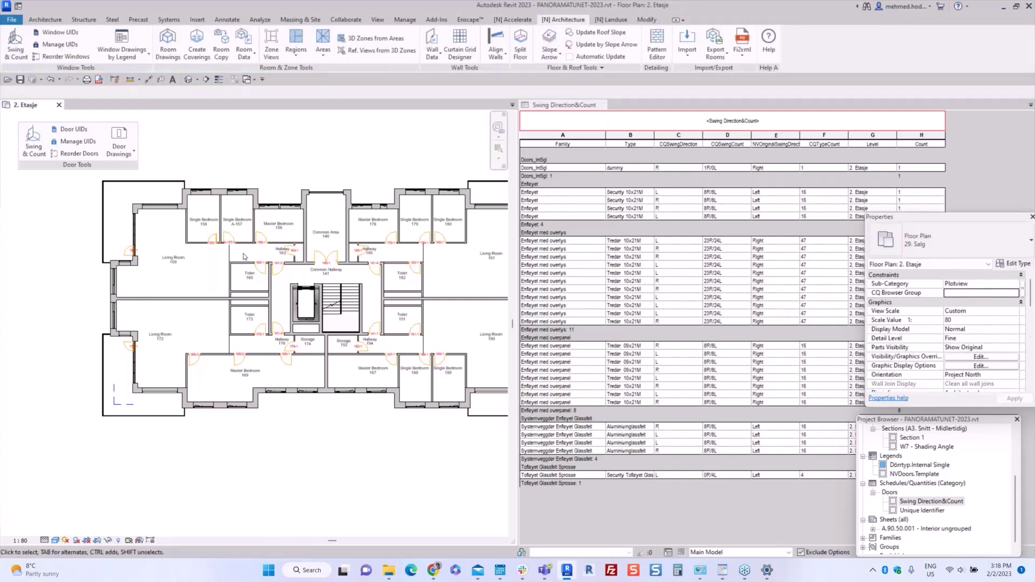
scroll(232, 259, up, 1)
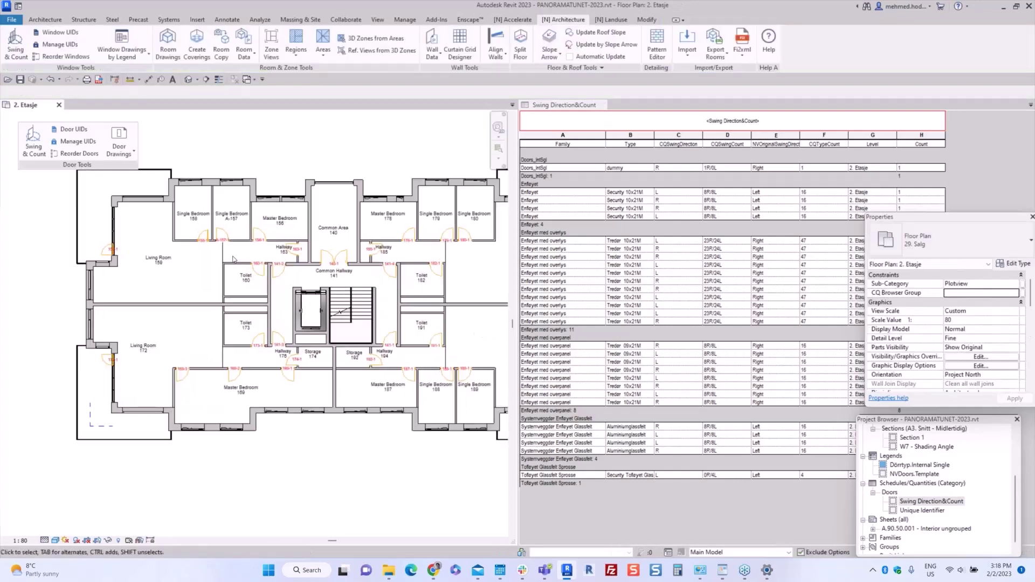
scroll(241, 297, down, 3)
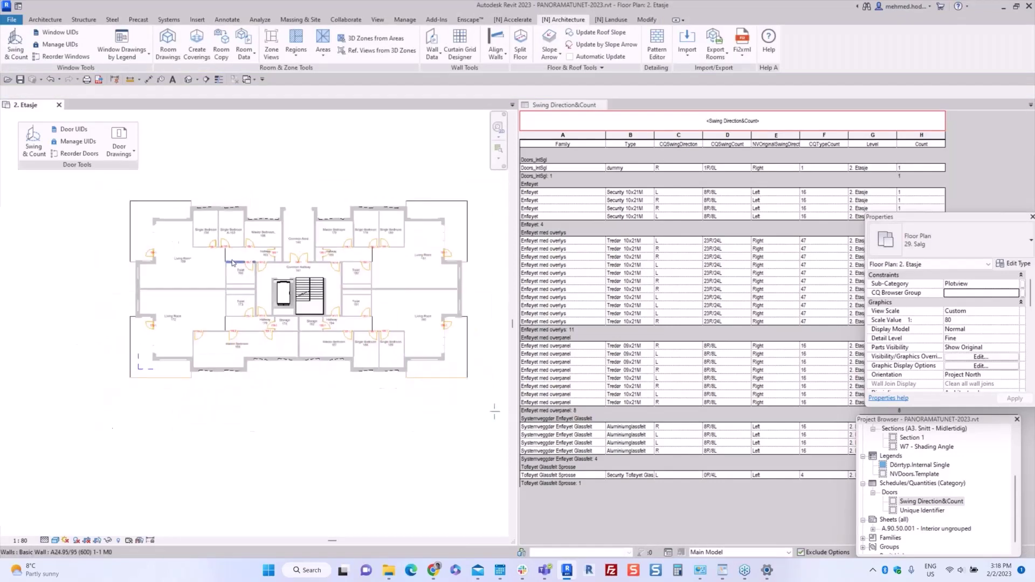
middle_drag(245, 365, 269, 303)
key(w)
key(a)
scroll(270, 318, up, 1)
click(263, 321)
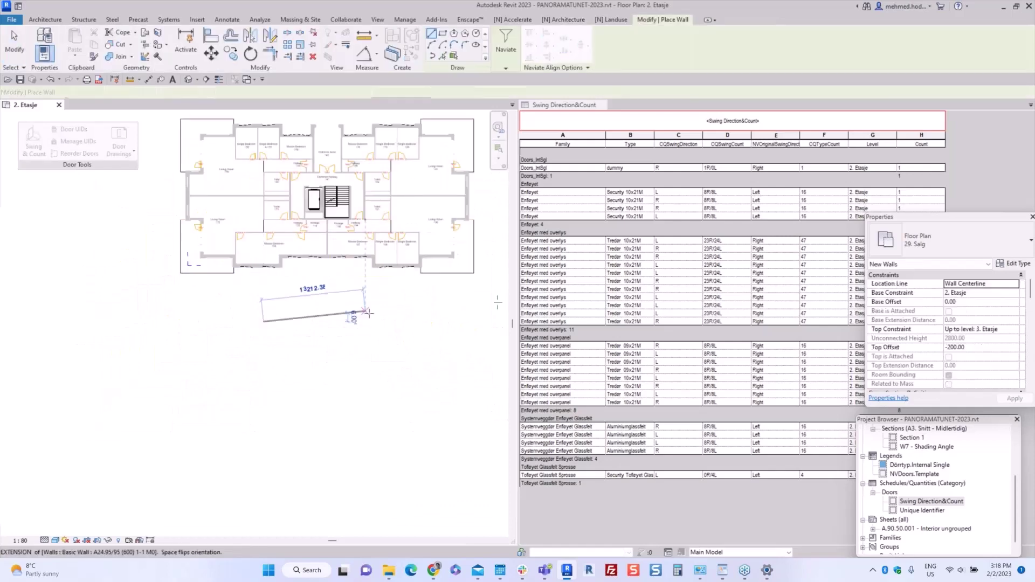
click(372, 317)
key(Escape)
key(Escape)
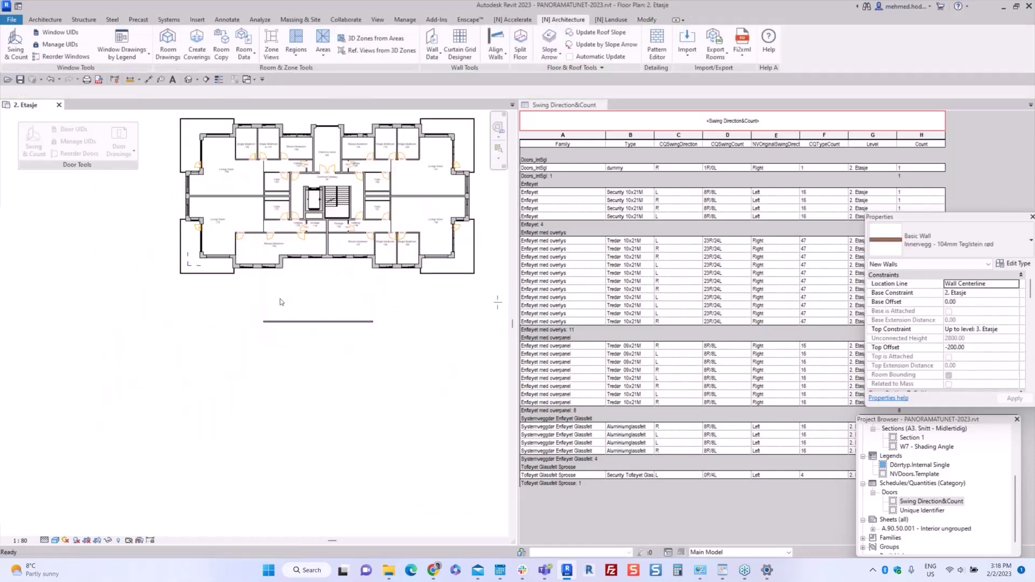
- Place an A1 door of type Tredør 10x21M 2 in the new wall, about 1100 mm from its left end
scroll(278, 296, up, 3)
key(r)
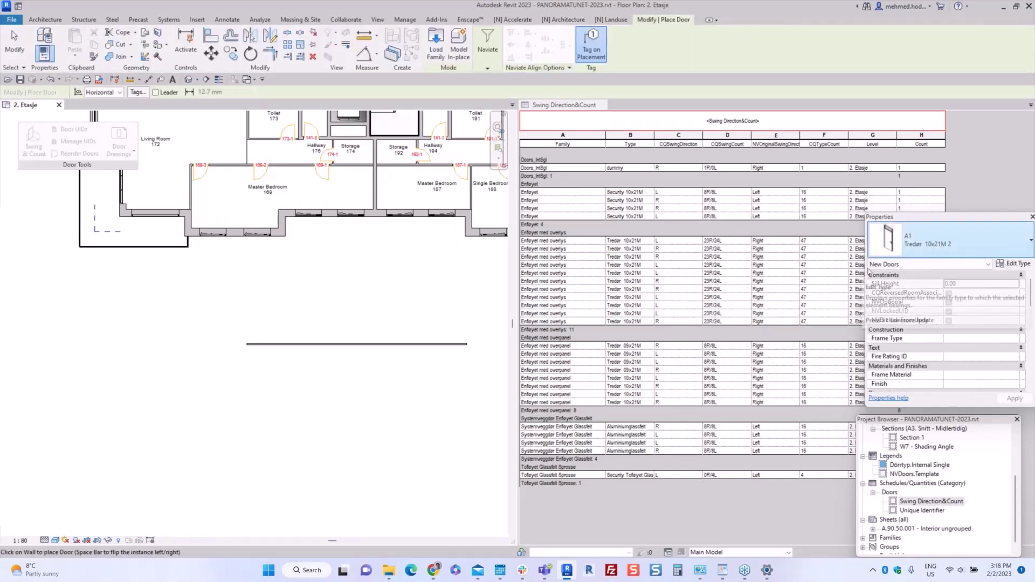
click(272, 342)
scroll(270, 342, up, 3)
key(Escape)
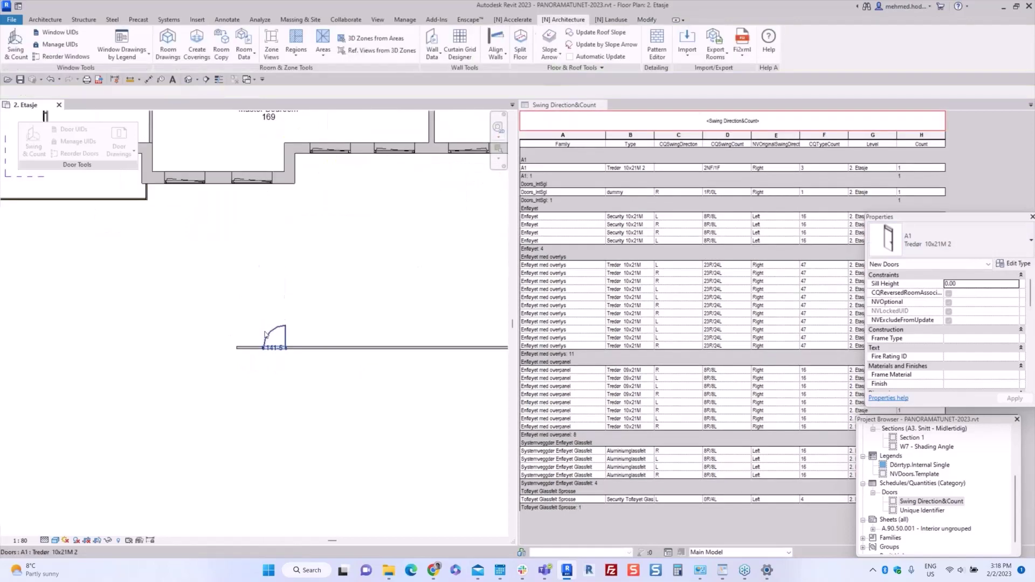
scroll(265, 335, down, 3)
key(Escape)
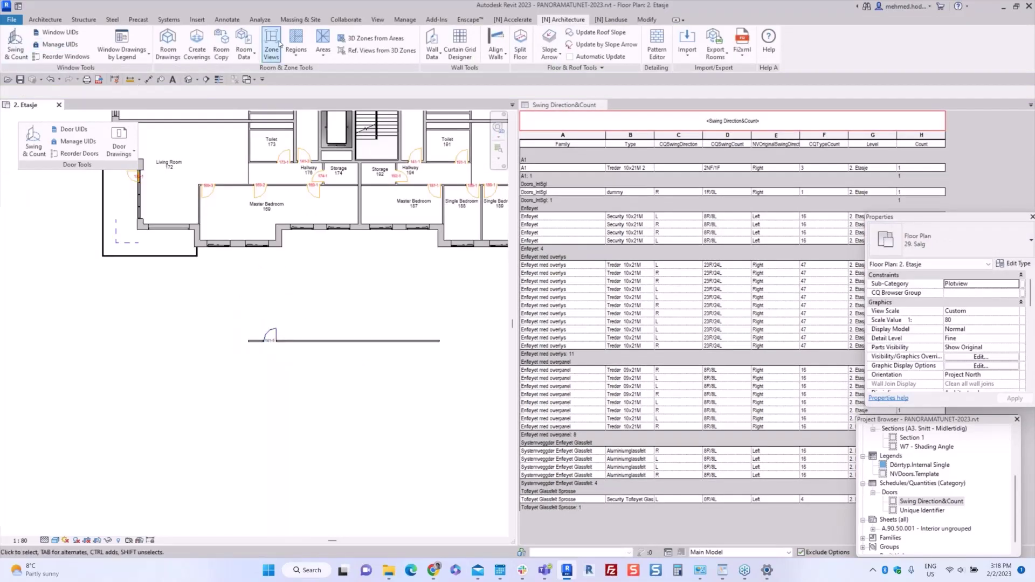
- Preview the A1 family in the Swing Direction & Count configuration and close it without updating
click(33, 147)
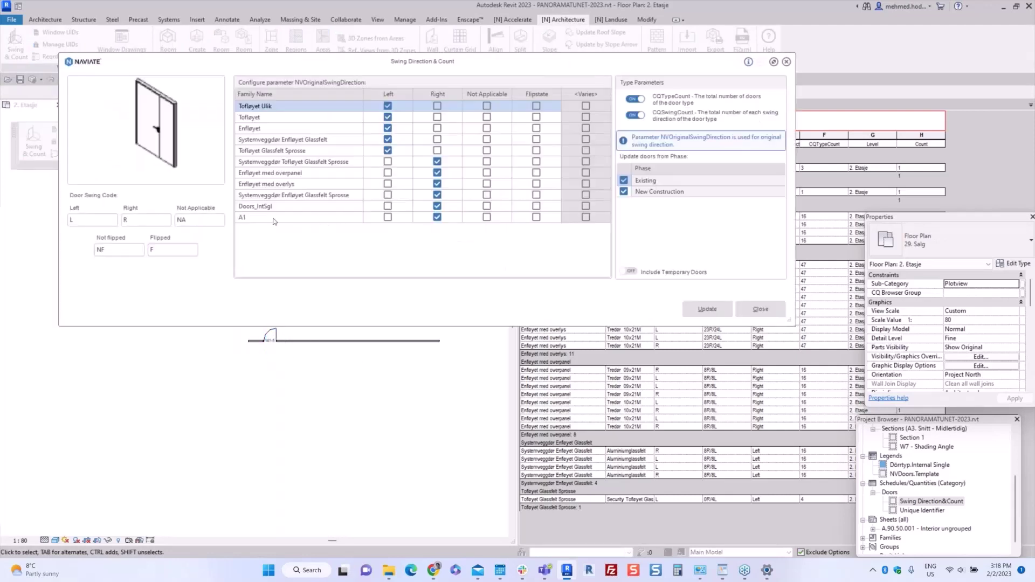
click(274, 218)
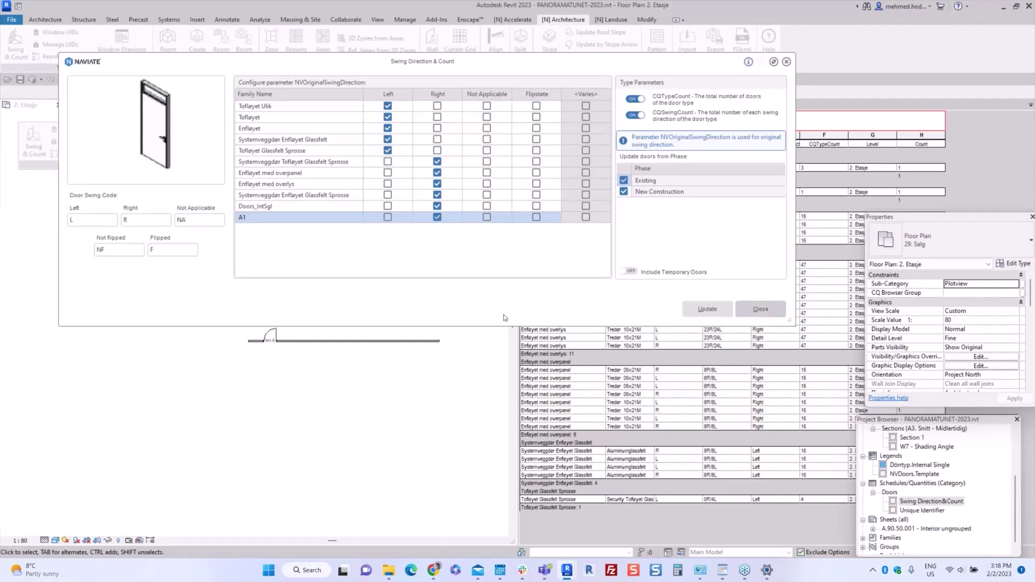
click(760, 309)
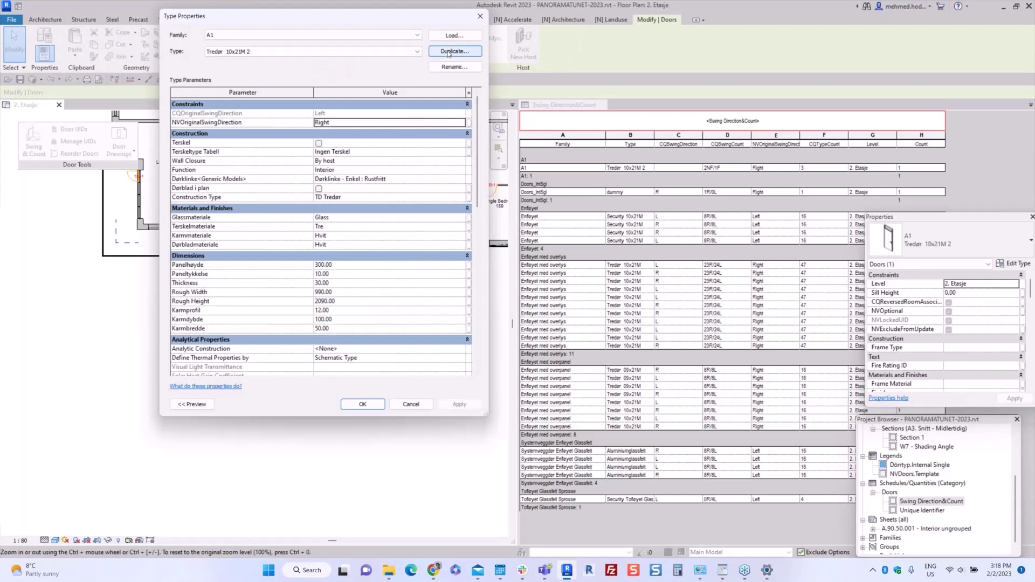
- Duplicate the new door's type as Tredør 10x21M 3 and apply it to the door
click(448, 51)
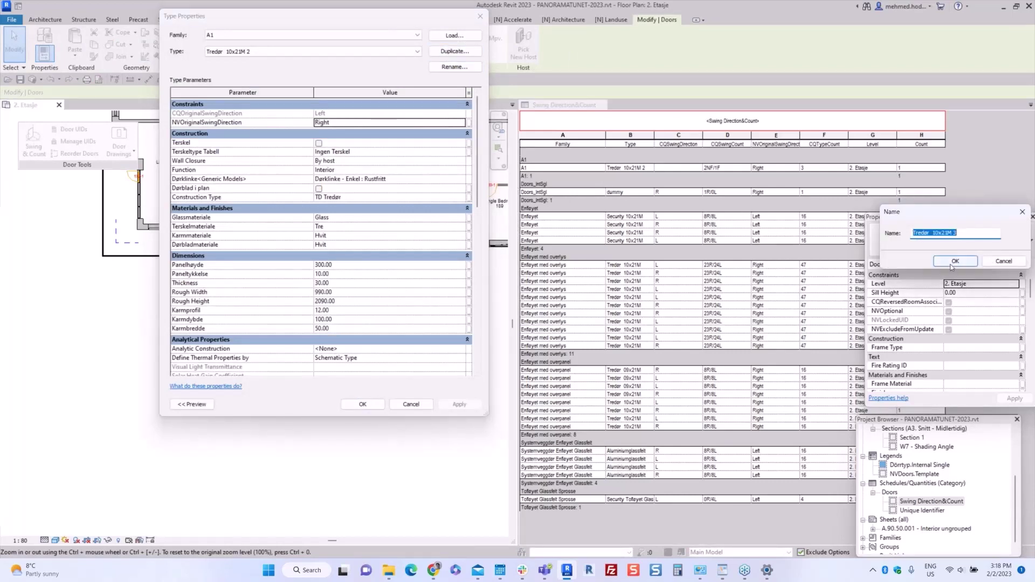
click(952, 264)
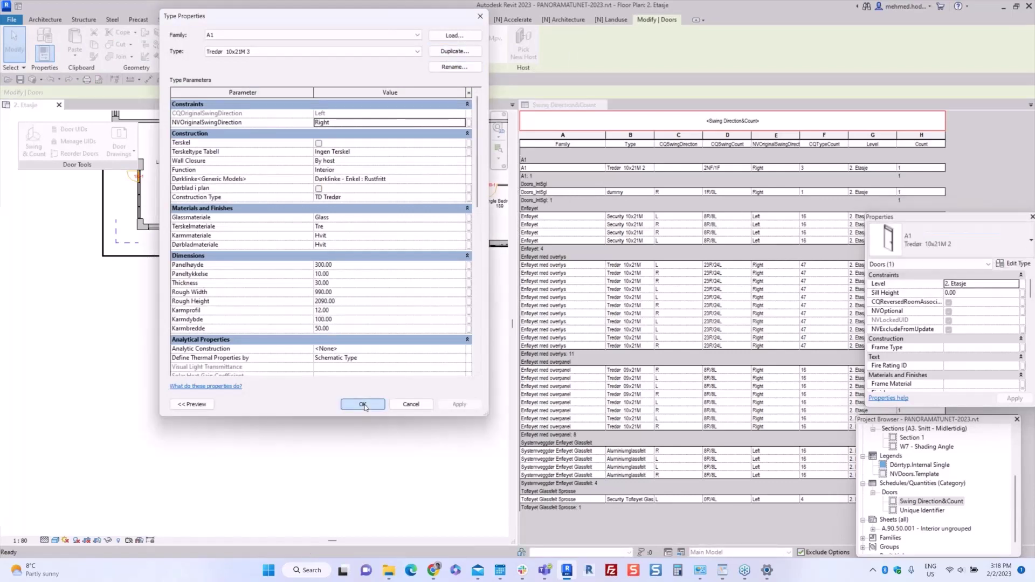
click(363, 404)
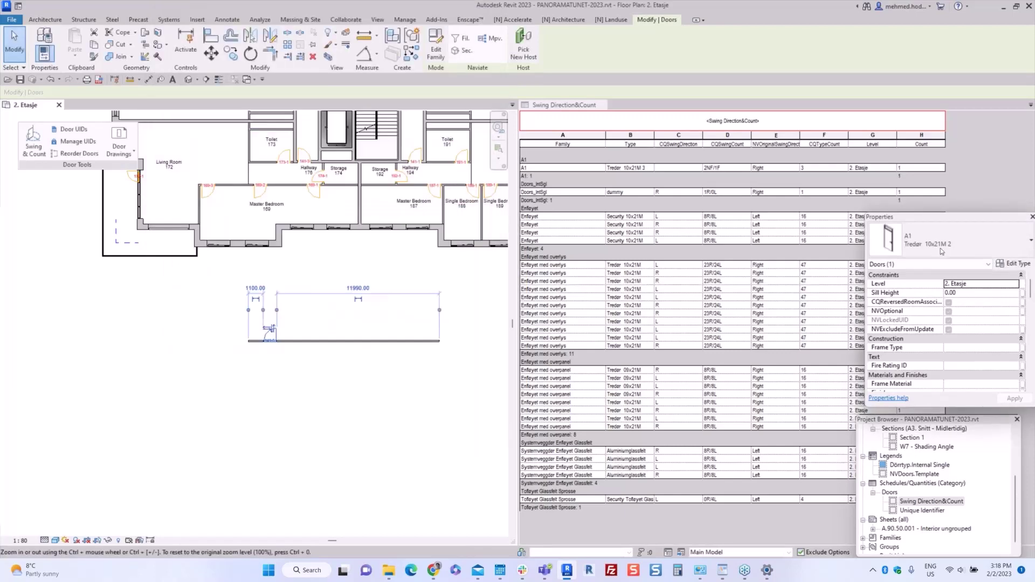
click(297, 279)
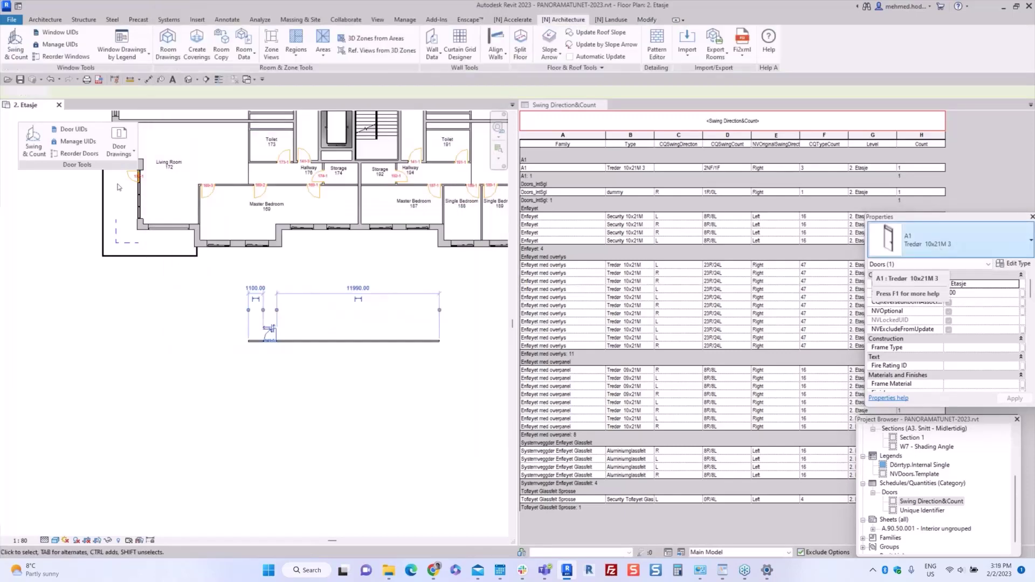
- Change the A1 family's original swing direction to Left, update the doors and close the report
click(34, 142)
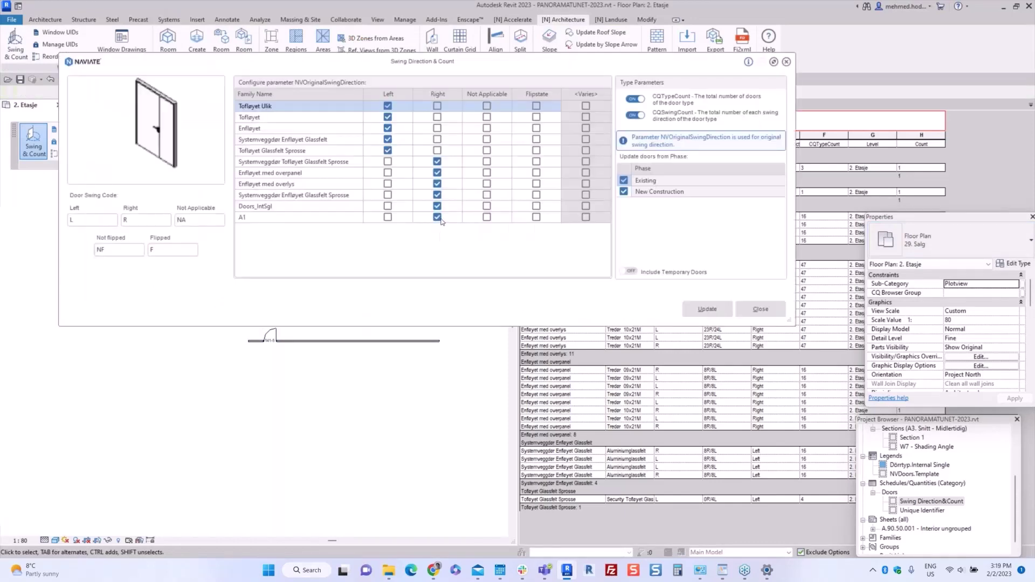
click(438, 218)
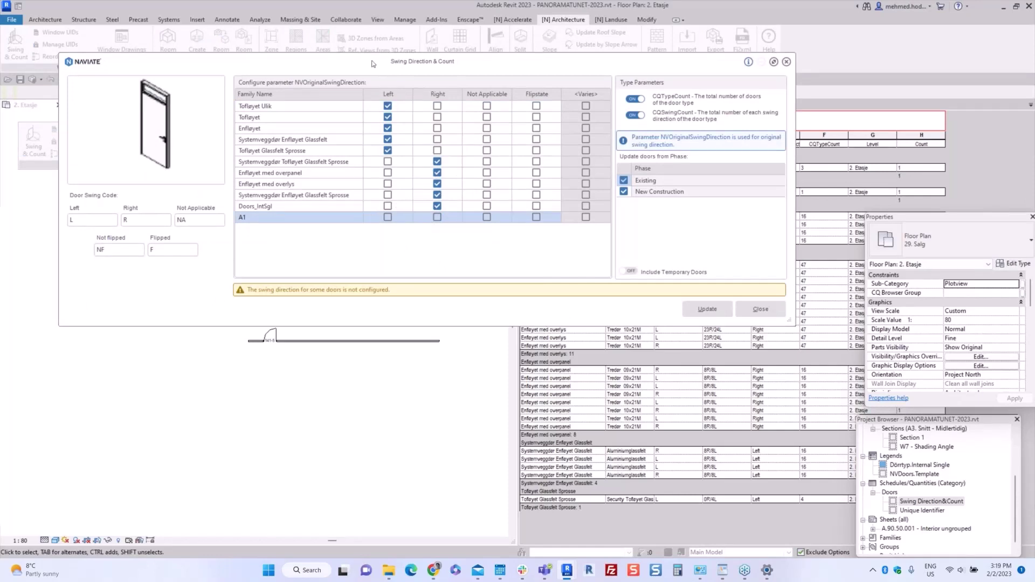
drag(374, 64, 315, 41)
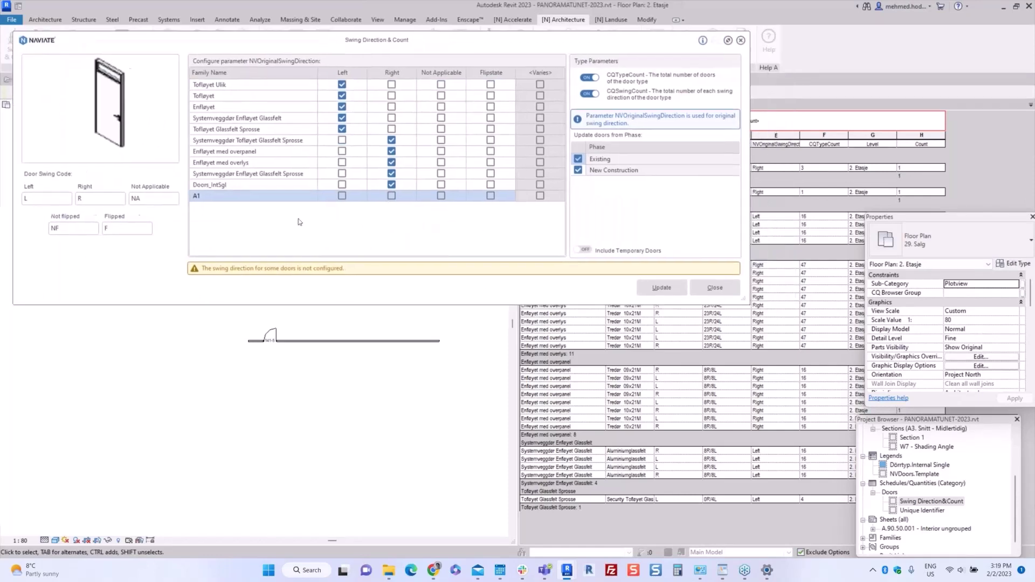
click(238, 139)
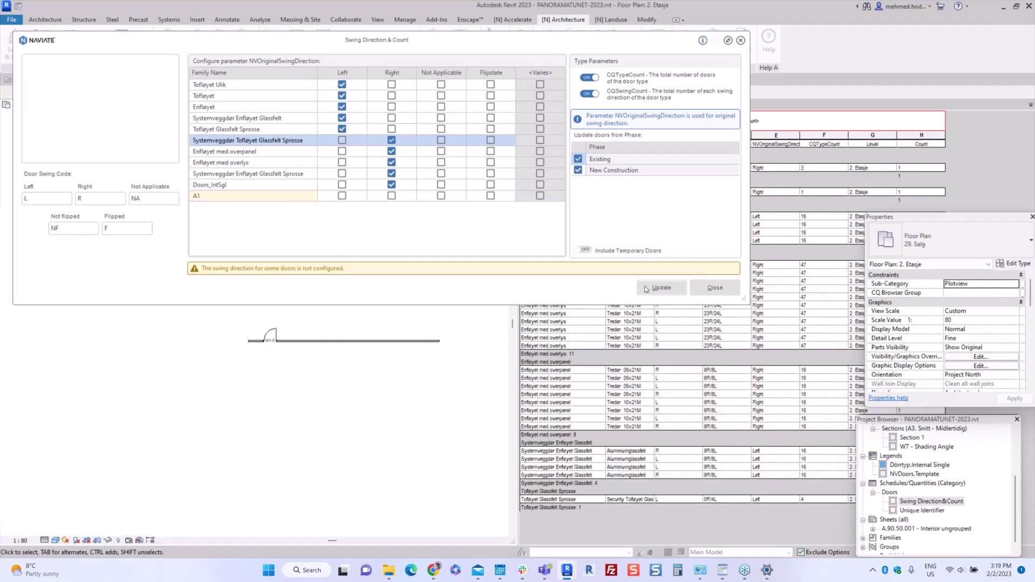
click(342, 195)
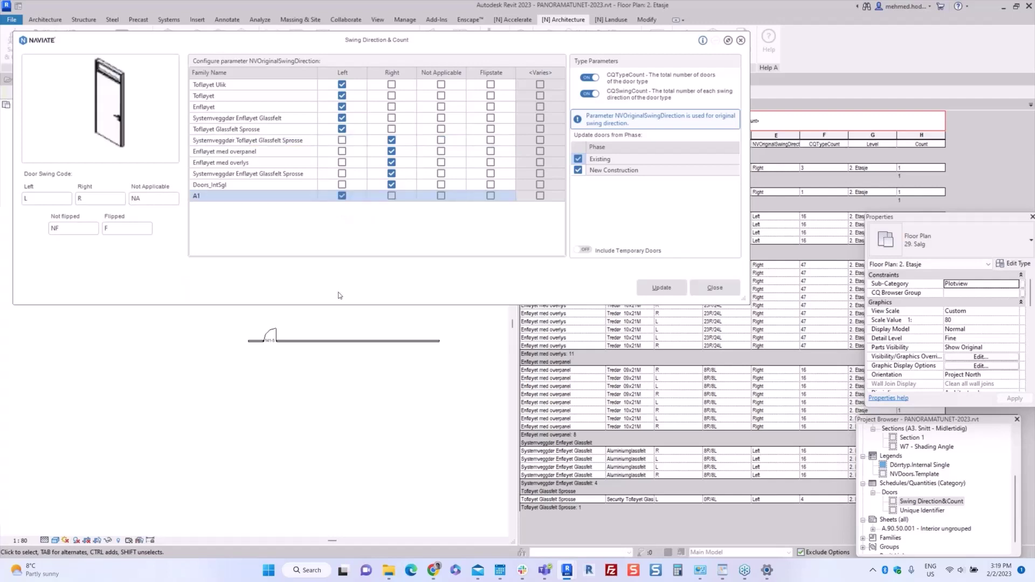
click(656, 288)
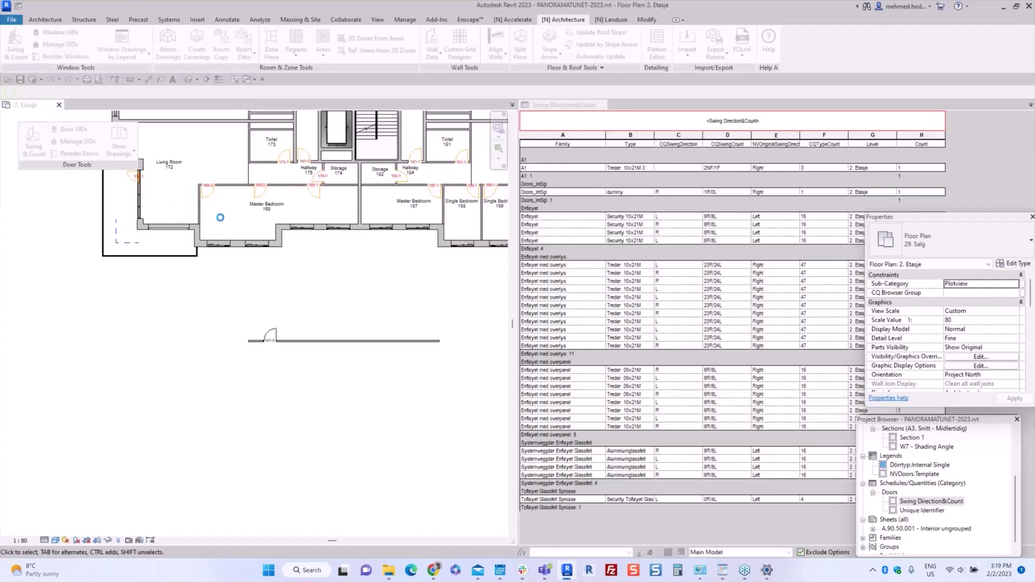
key(Escape)
- Select the A1 door and check its swing direction in the instance and type properties, closing them without changes
scroll(273, 339, up, 5)
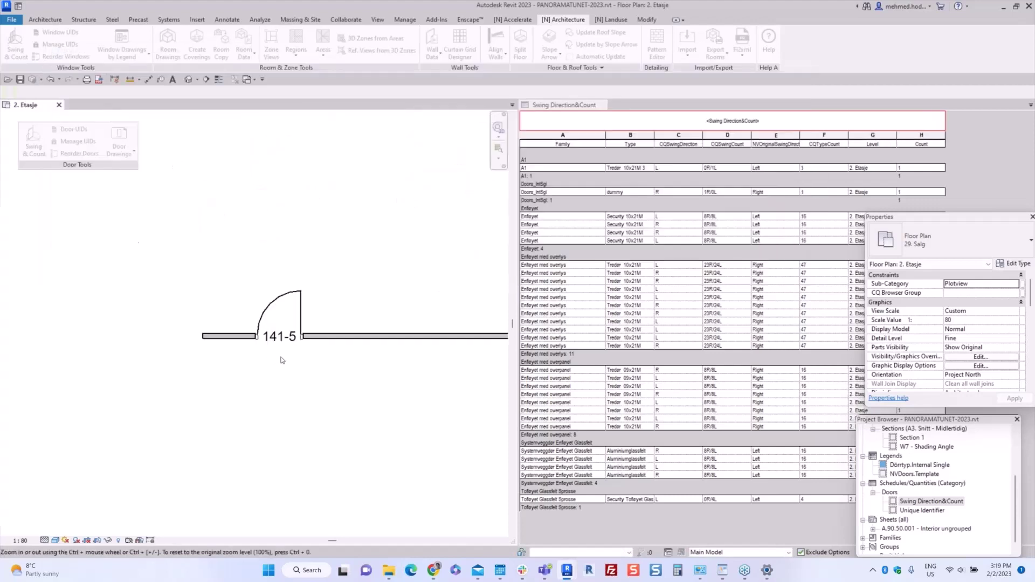
click(301, 309)
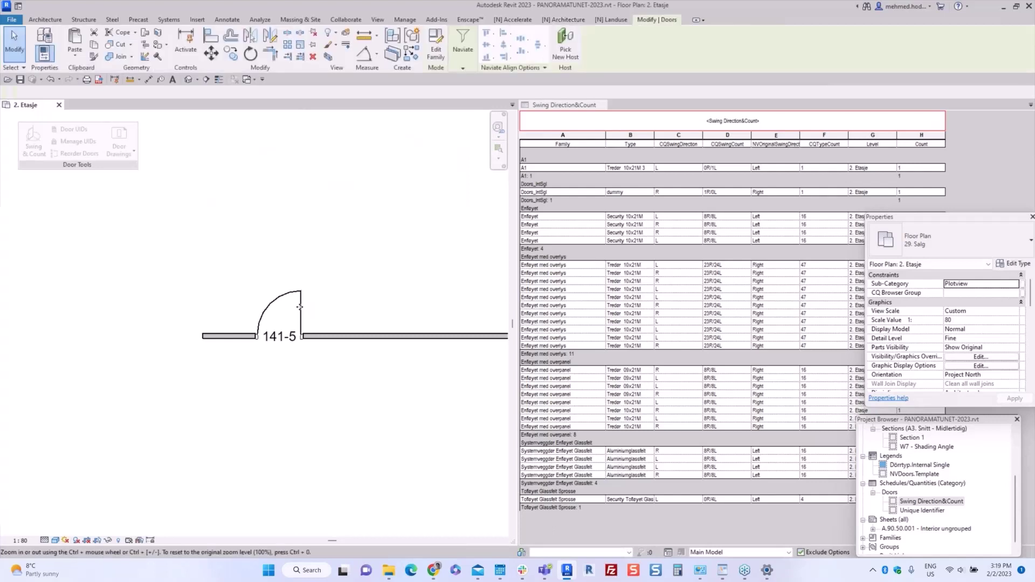
scroll(907, 312, down, 5)
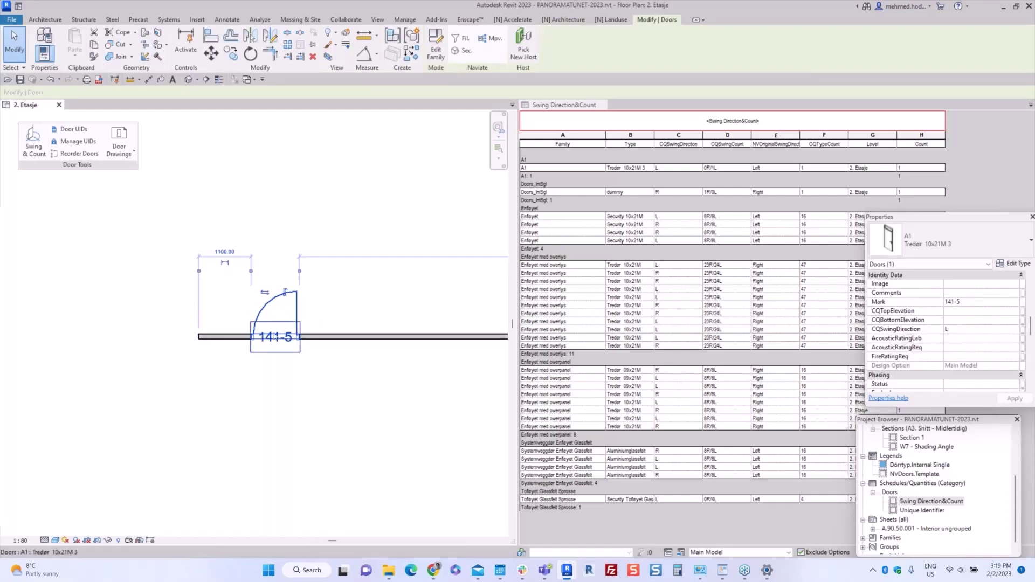
scroll(283, 338, down, 2)
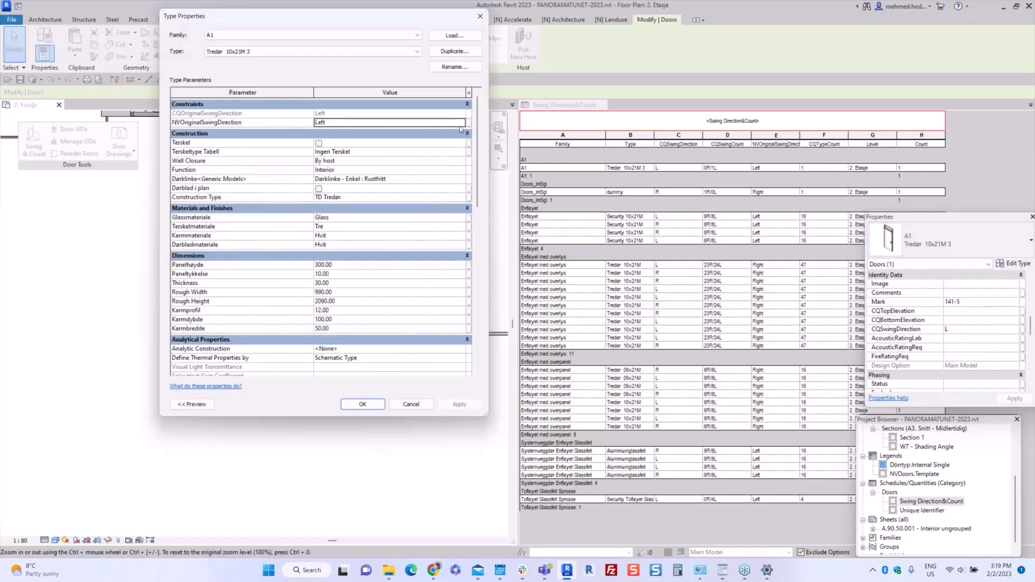
drag(305, 16, 375, 29)
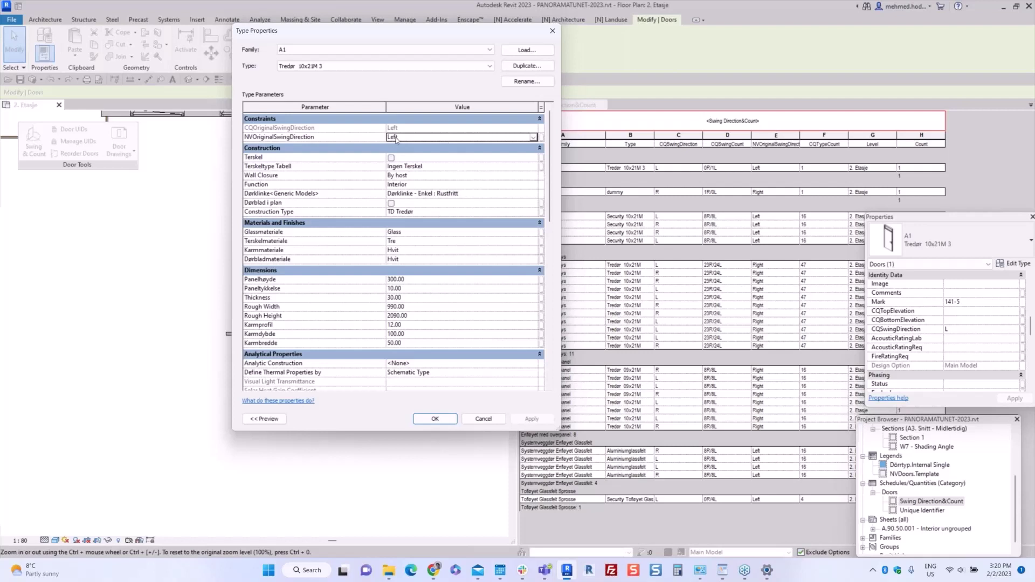
click(484, 420)
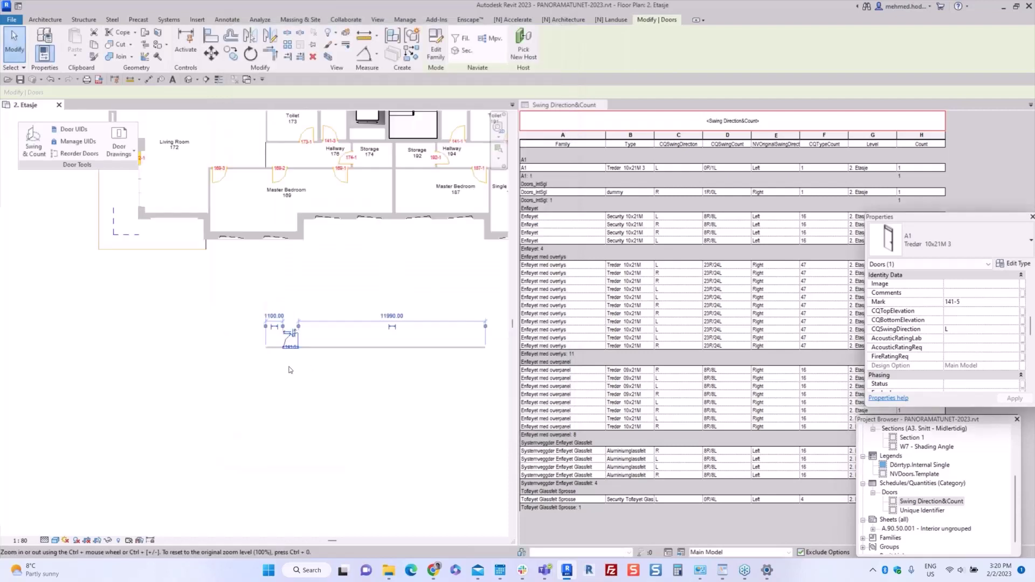
click(286, 371)
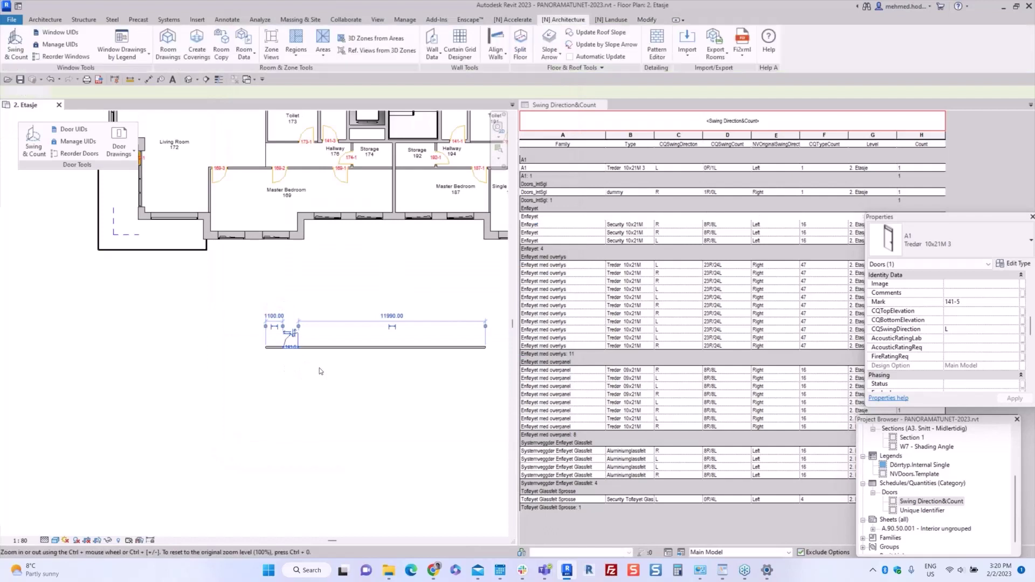
- Copy the A1 door twice along the same wall, leaving gaps of about 2000 mm and 2600 mm between the doors
middle_drag(326, 349, 266, 304)
scroll(239, 301, up, 2)
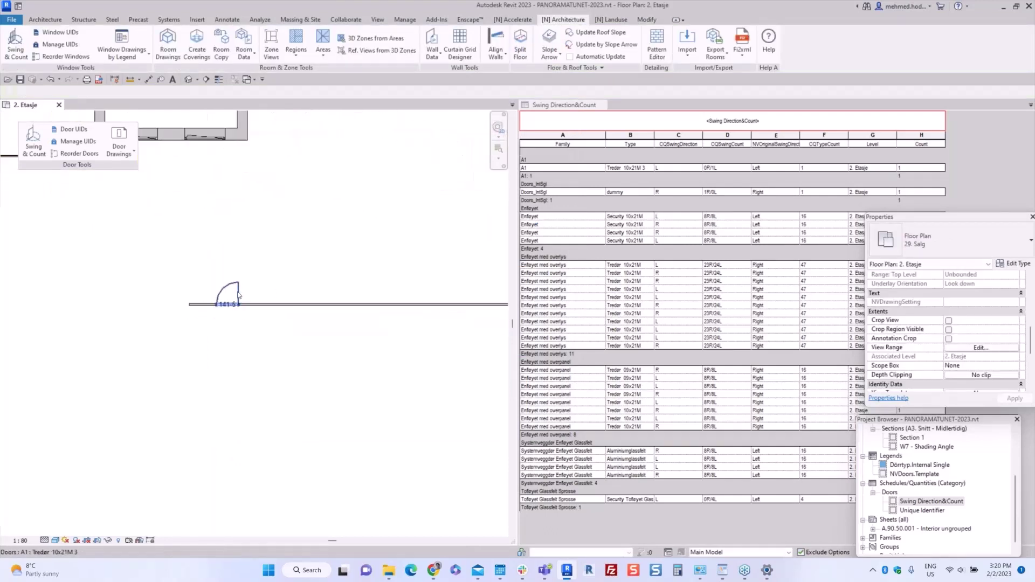
click(239, 298)
key(ctrl+c)
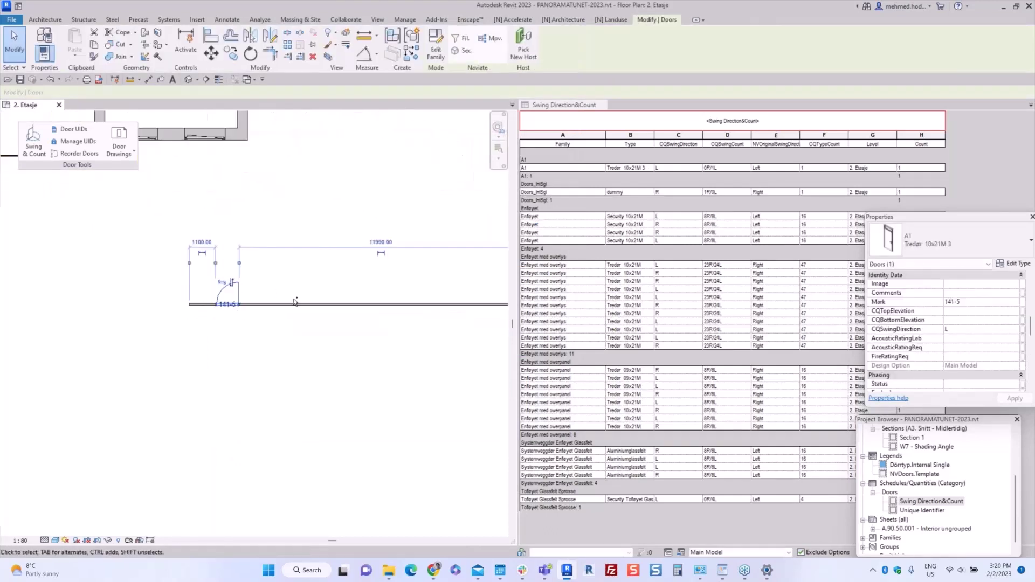
key(ctrl+v)
click(299, 304)
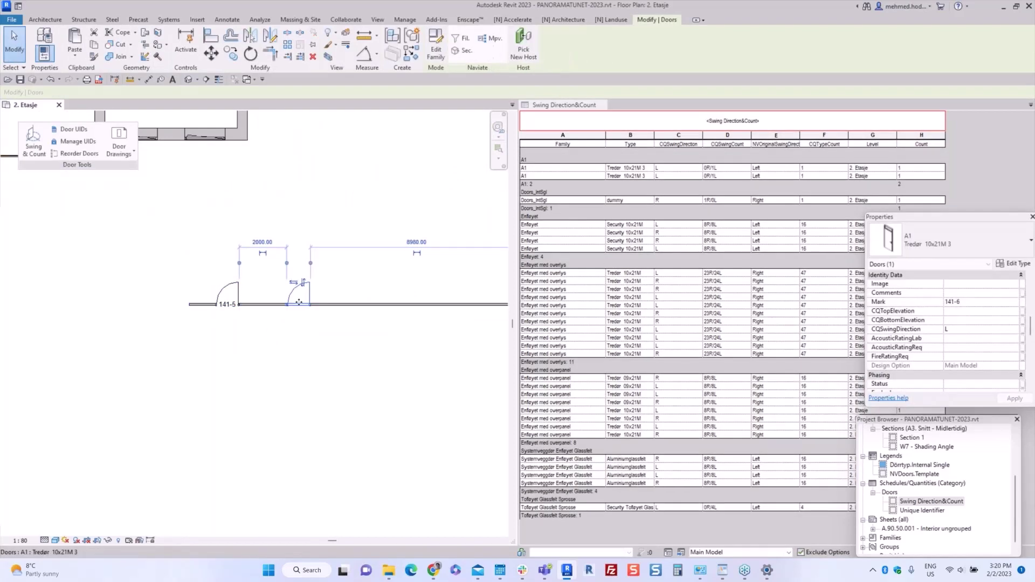
click(397, 303)
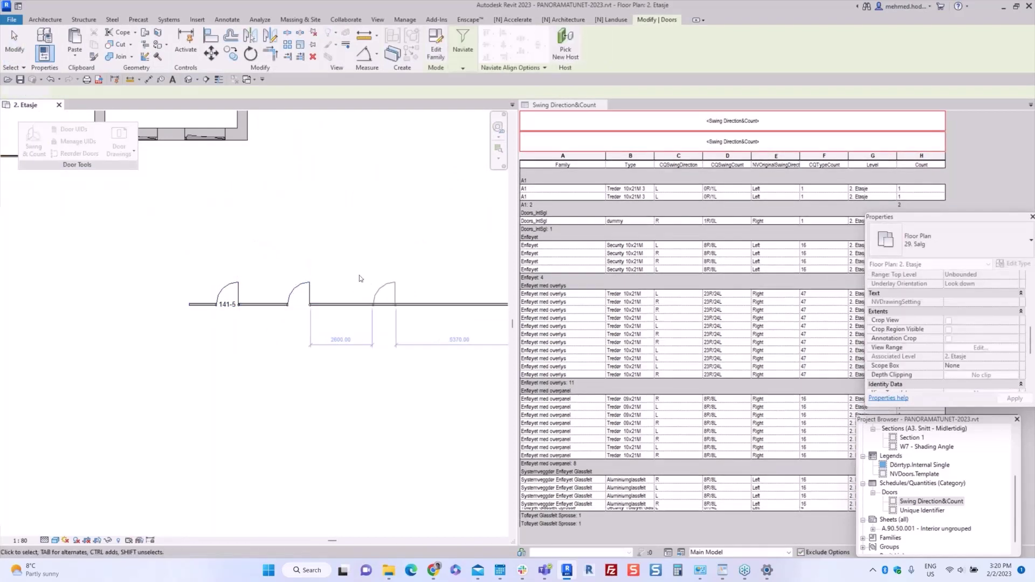
key(ctrl+v)
key(Escape)
scroll(360, 280, down, 1)
middle_drag(360, 279, 339, 278)
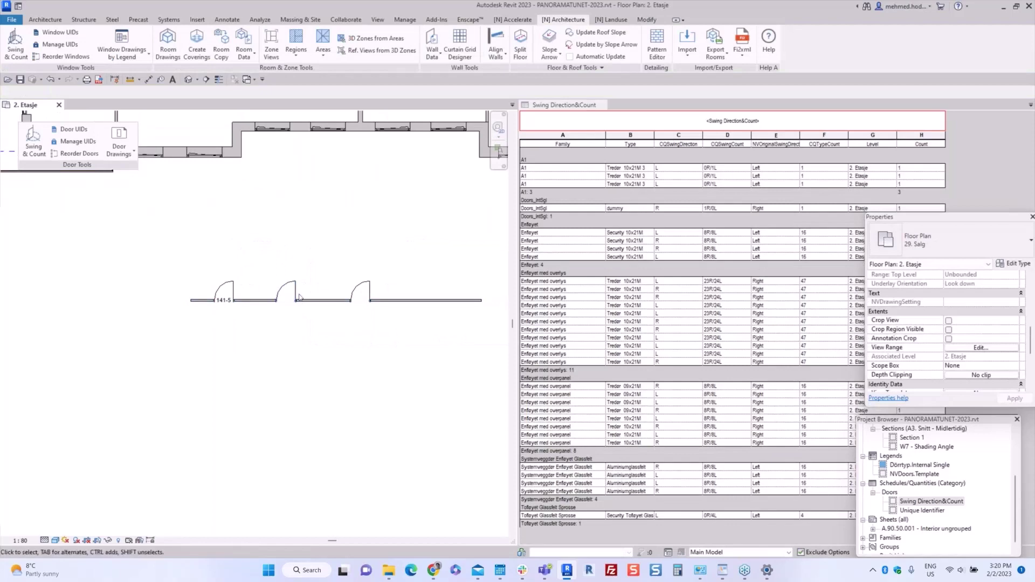
- Flip the hand of the two copied A1 doors so they swing opposite to the first one
click(298, 296)
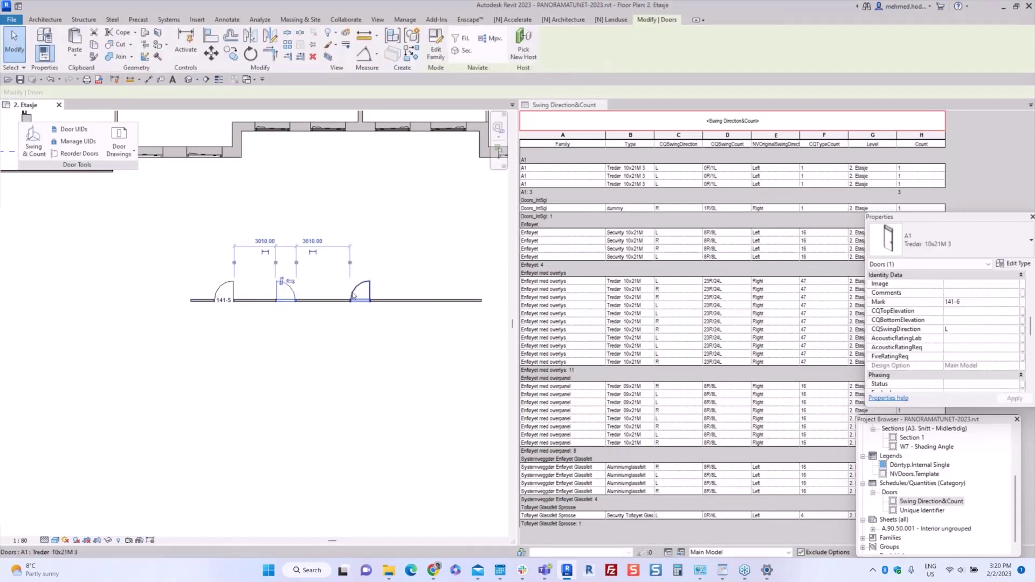
click(354, 296)
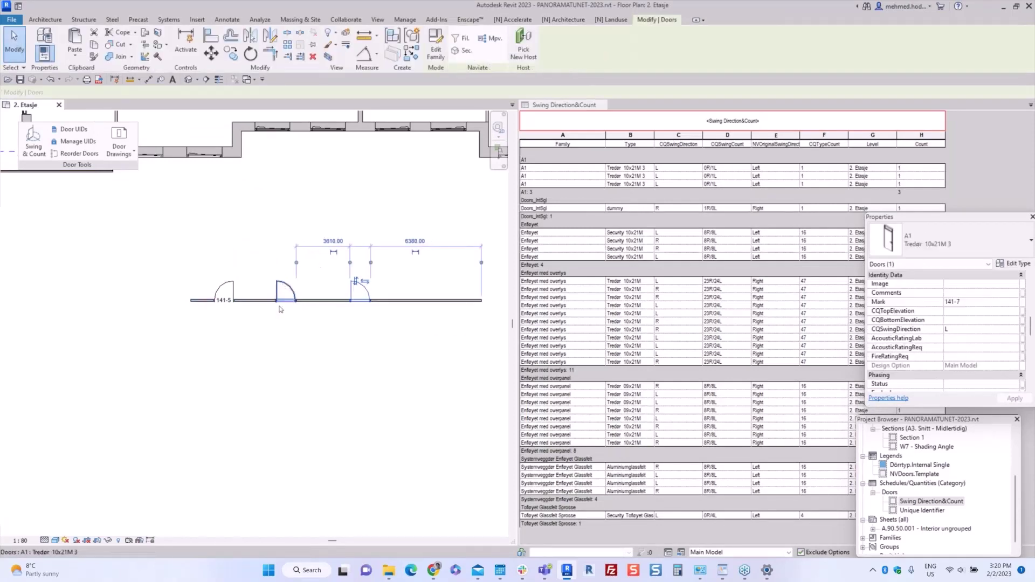
scroll(279, 308, down, 2)
- Update all doors through Swing Direction & Count with the current configuration and close the report
click(259, 362)
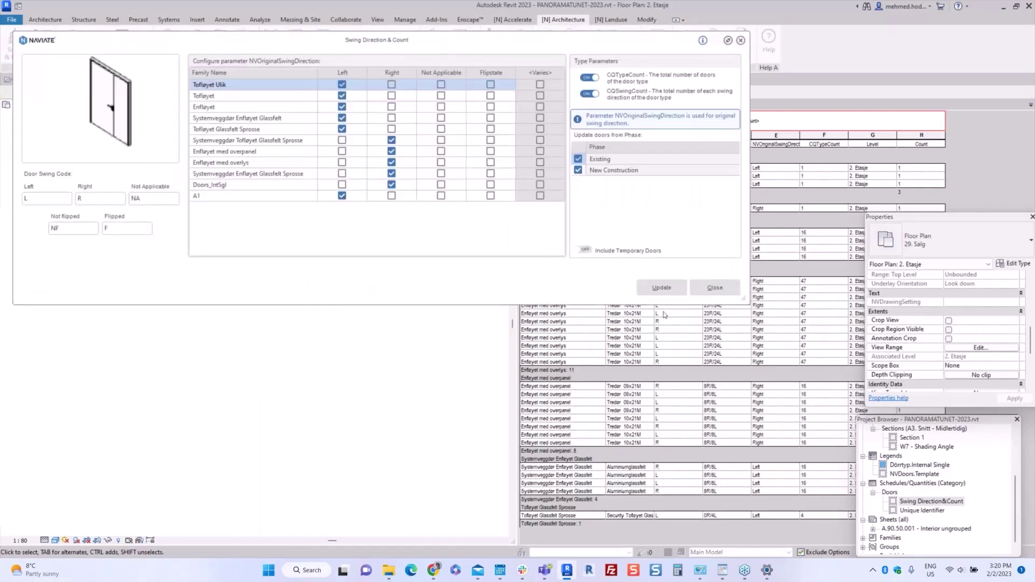
click(659, 288)
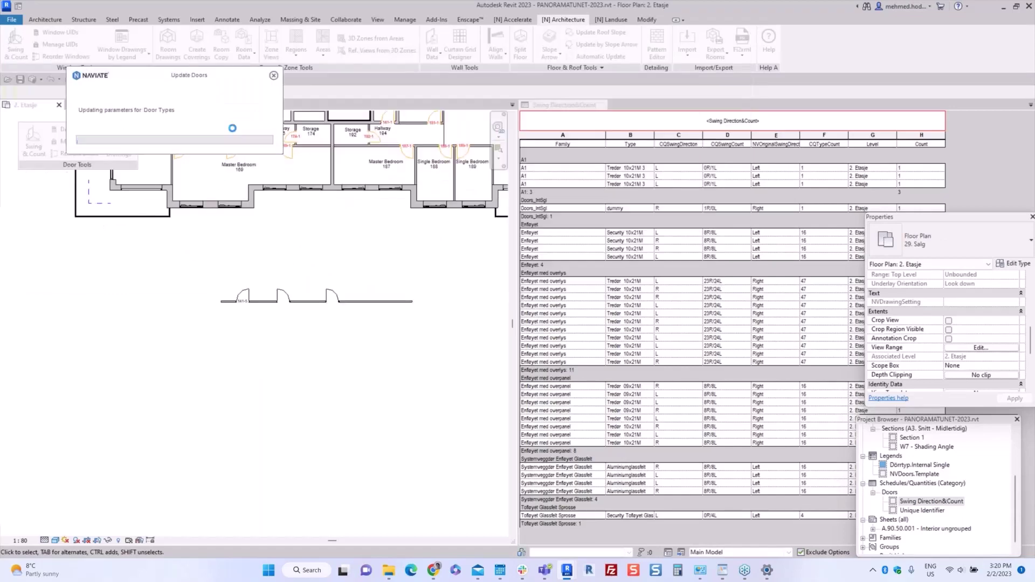
click(784, 267)
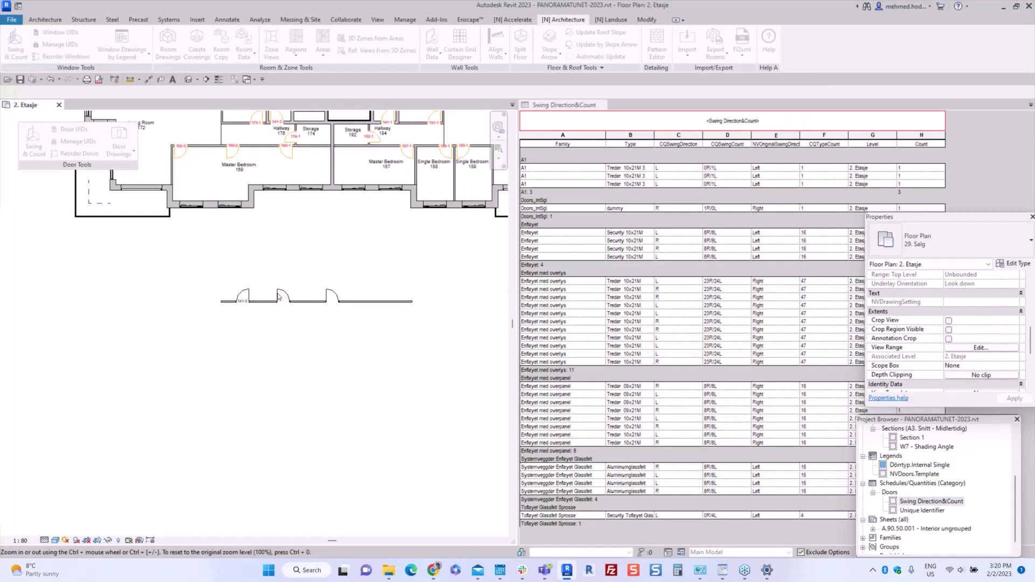
- Check the swing direction of the middle A1 door in its instance properties and clear the selection
scroll(279, 297, up, 5)
click(295, 289)
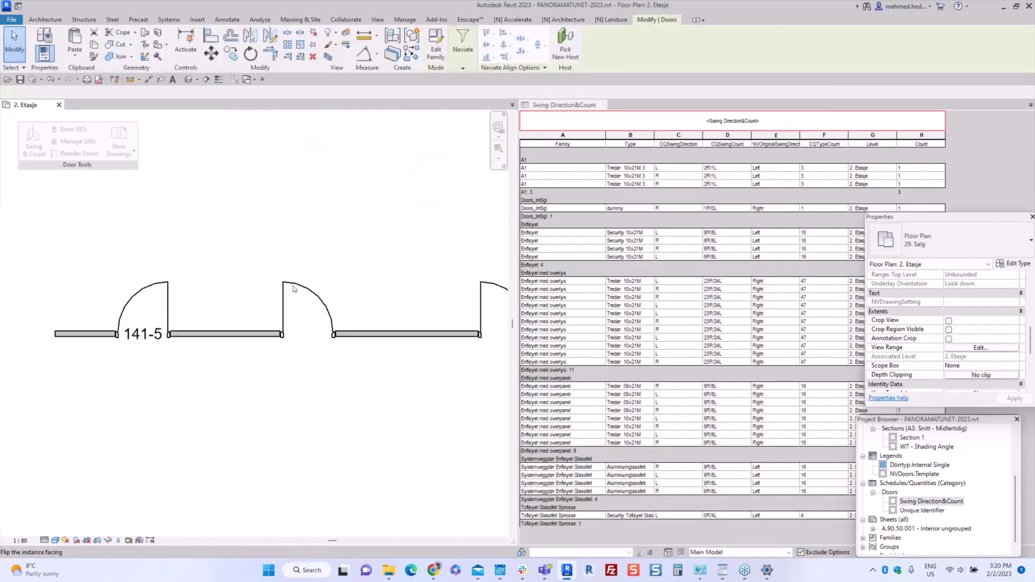
scroll(295, 289, down, 2)
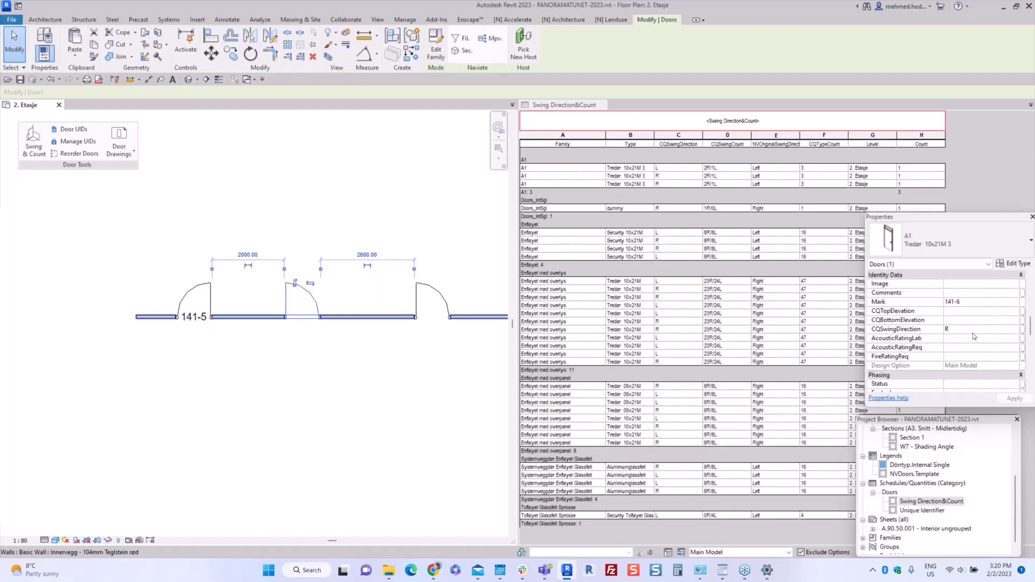
scroll(334, 306, down, 2)
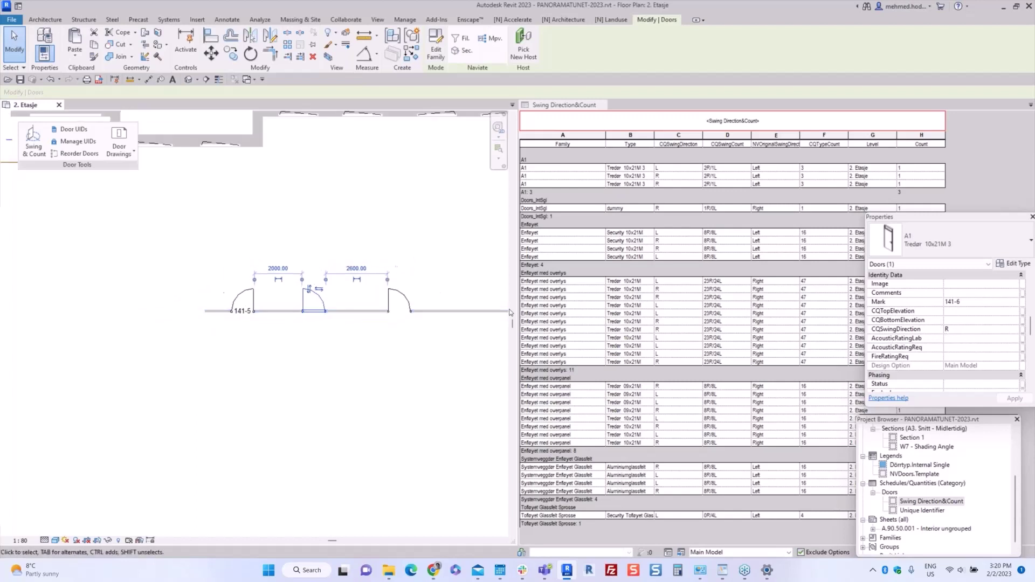
scroll(358, 294, down, 2)
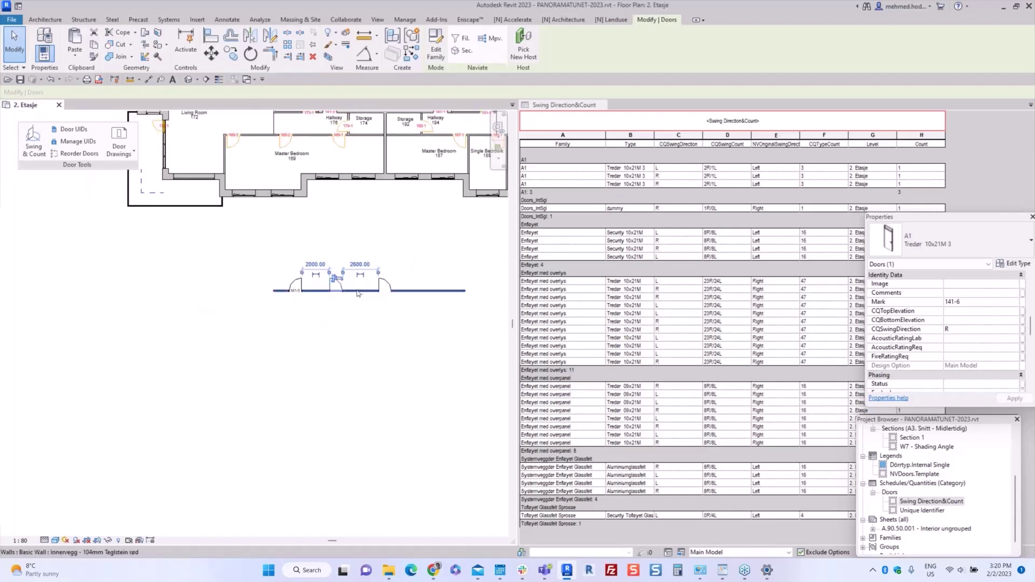
click(365, 257)
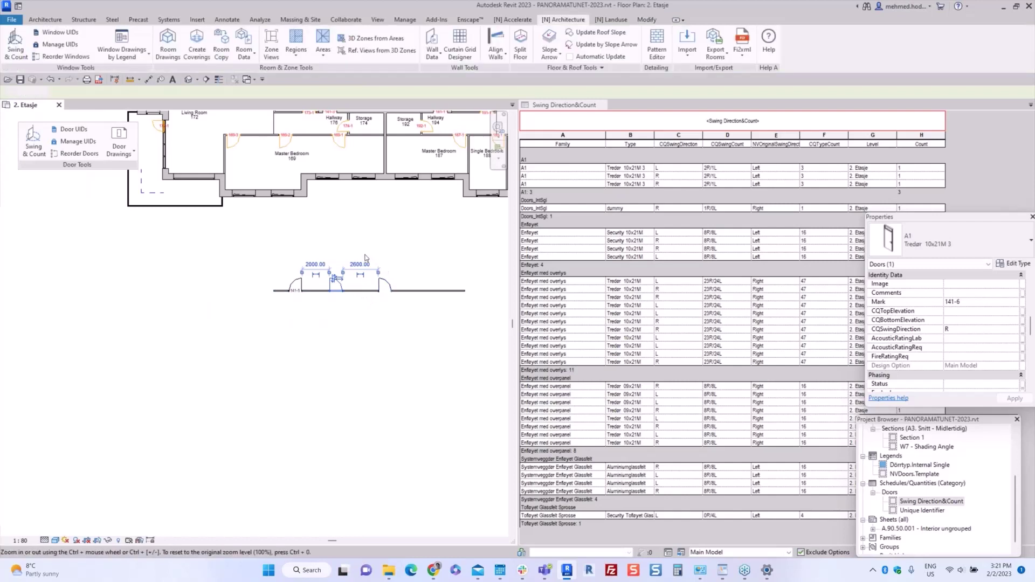
- Review the door families' original swing directions in the door Swing Direction & Count configuration and close it without updating
scroll(250, 328, down, 3)
scroll(270, 364, down, 1)
middle_drag(270, 364, 181, 363)
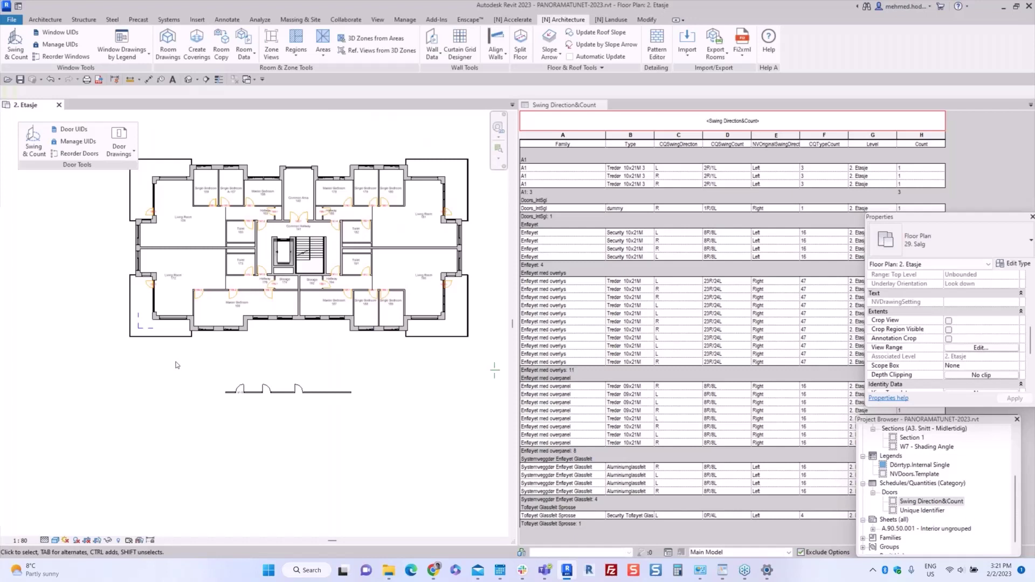
click(41, 150)
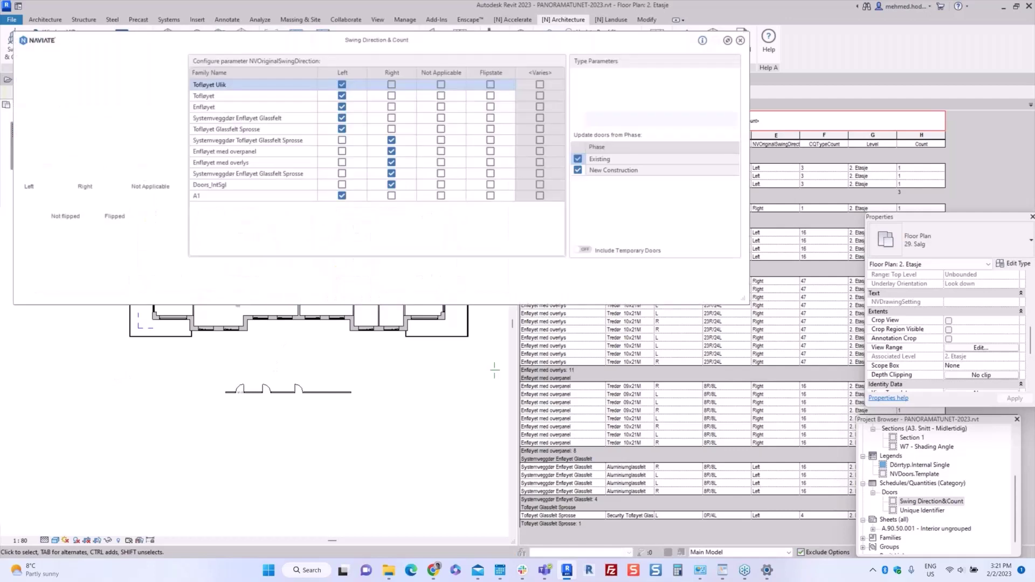
drag(310, 40, 144, 52)
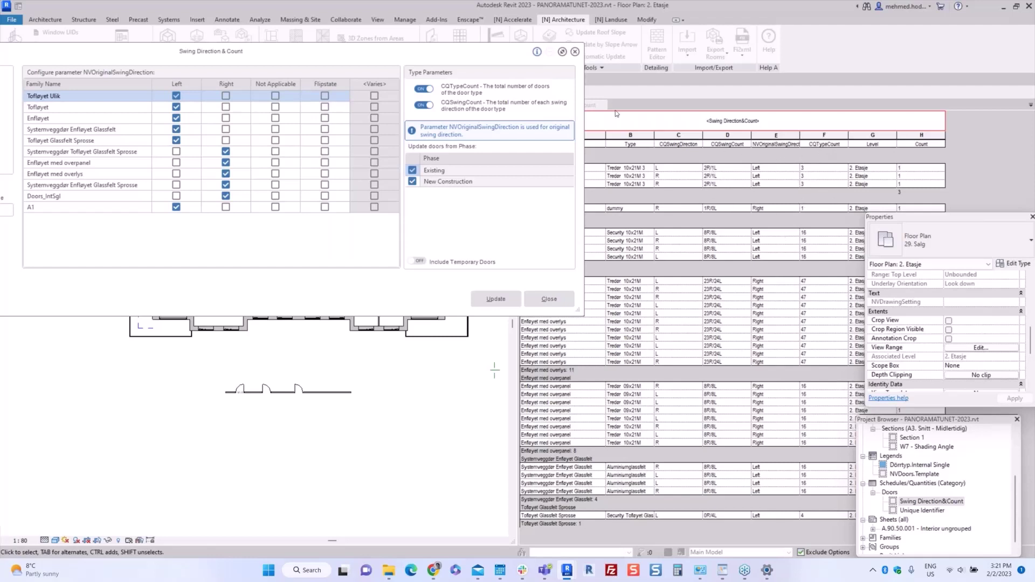
click(574, 52)
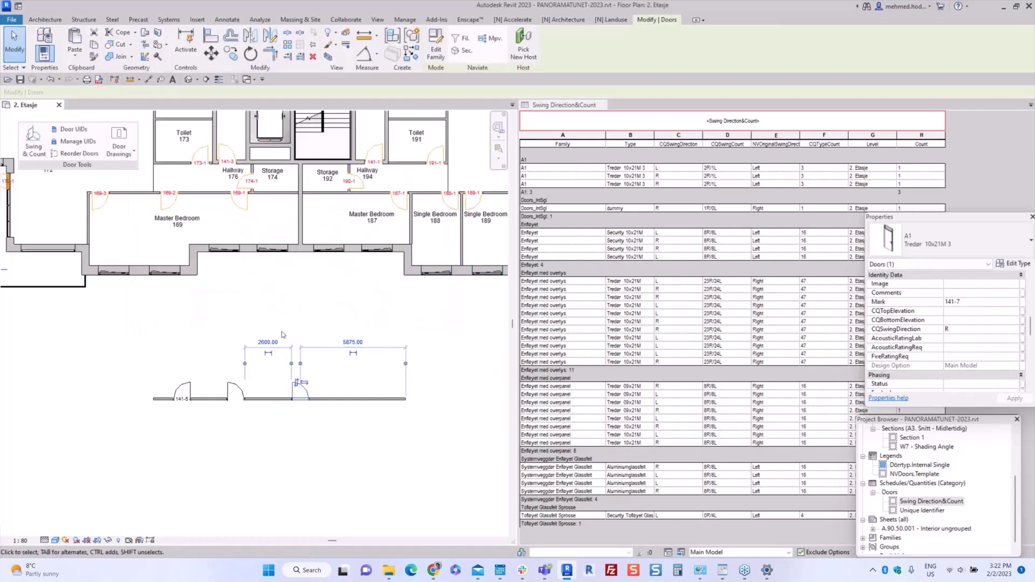
- Review the Swing Direction & Count configuration for windows and close it without updating
click(271, 323)
scroll(254, 299, down, 1)
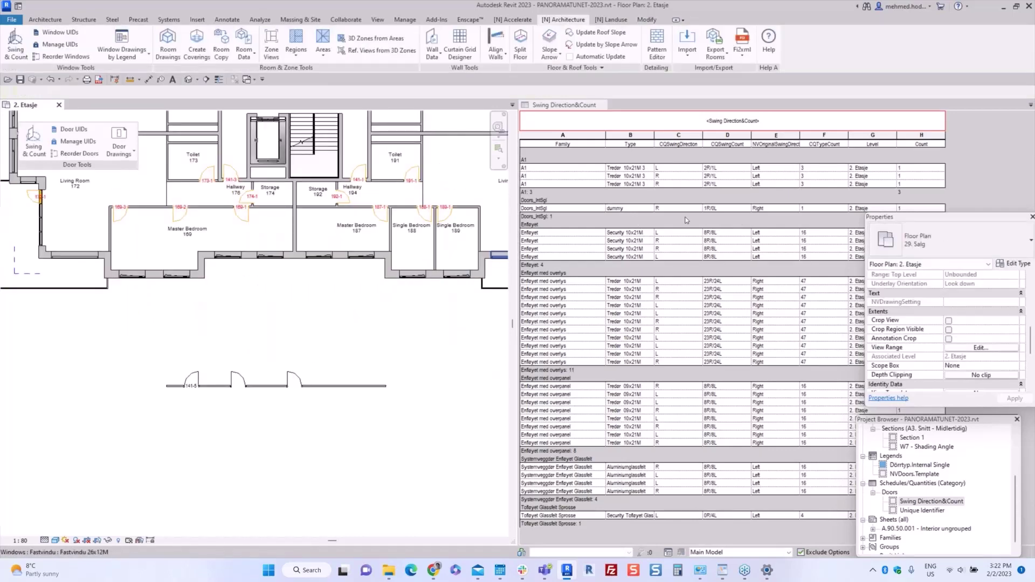
click(13, 52)
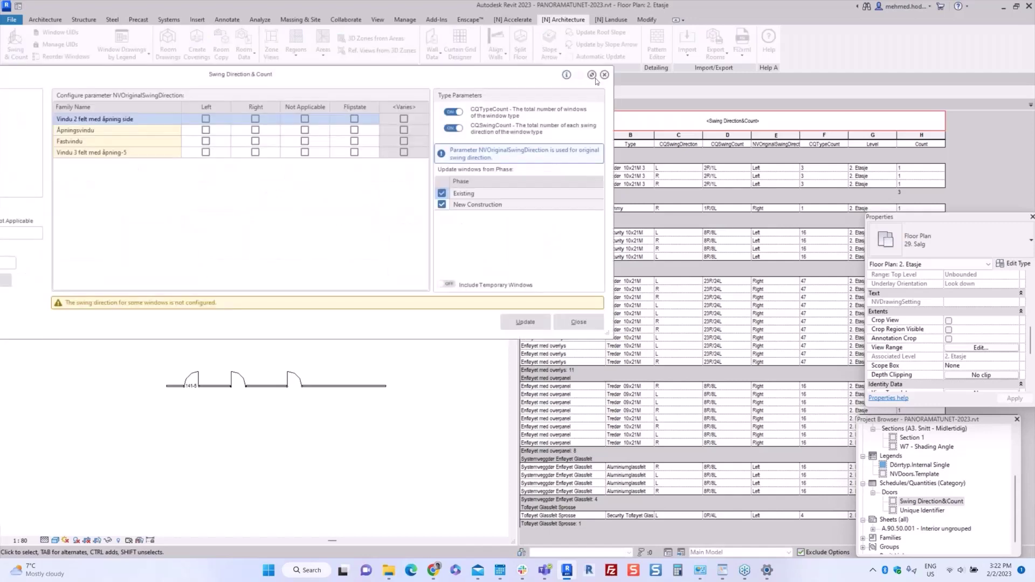
click(603, 75)
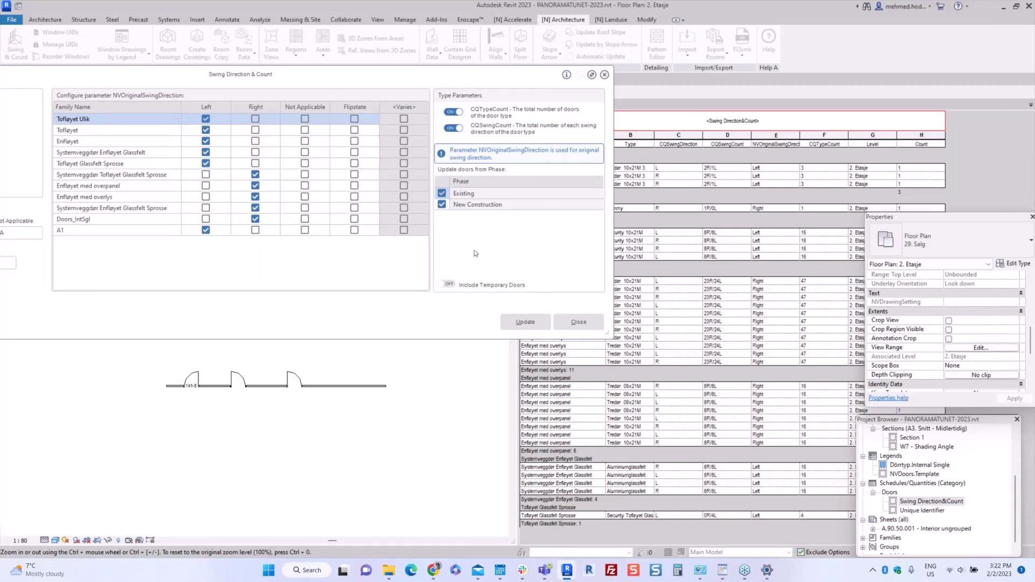
- Examine the phase and temporary door options in the door Swing Direction & Count configuration and close it without updating
click(442, 204)
click(493, 286)
click(446, 288)
drag(221, 86, 397, 40)
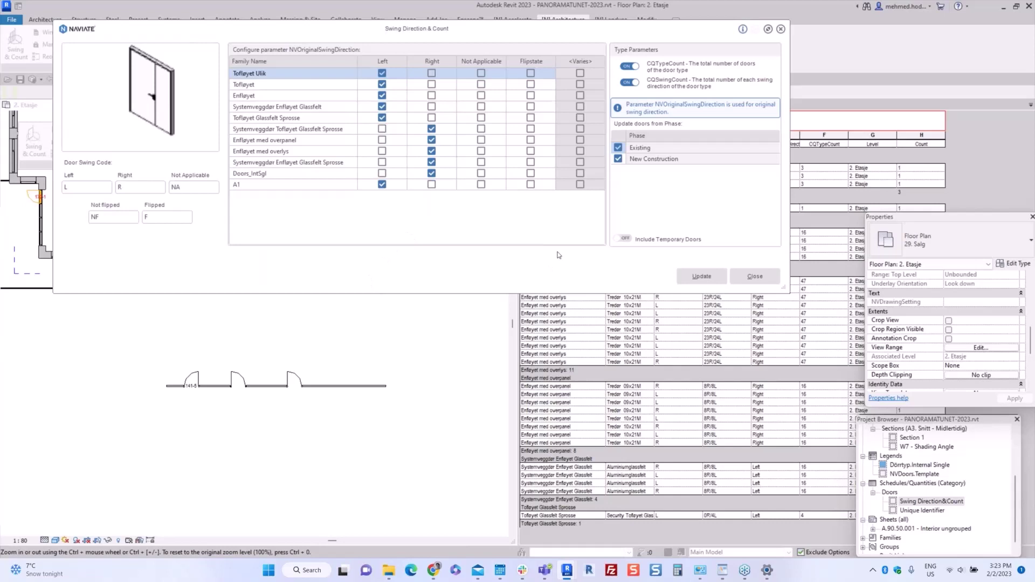
click(753, 278)
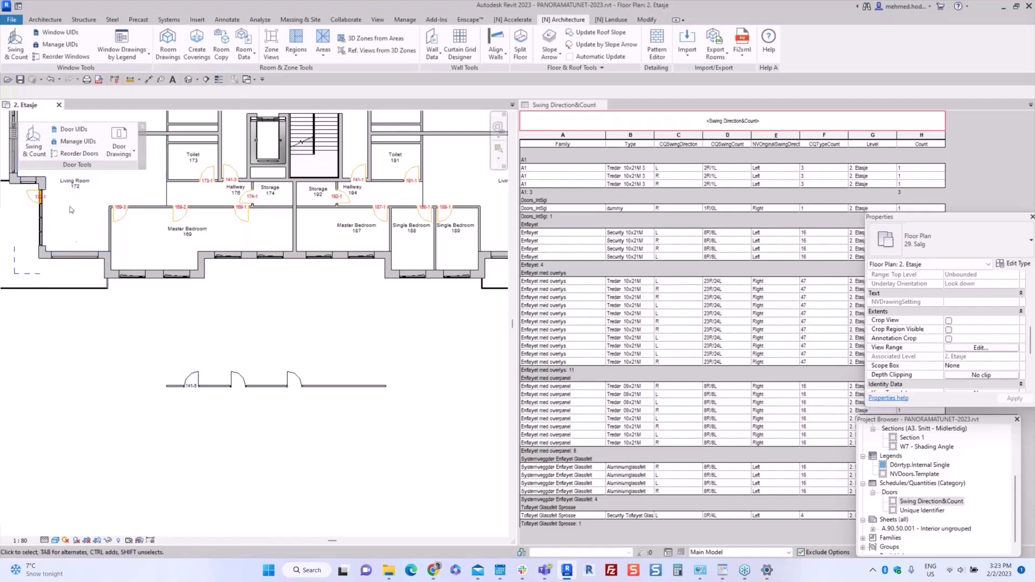
- Preview the Door UIDs configuration and close it without updating
click(75, 131)
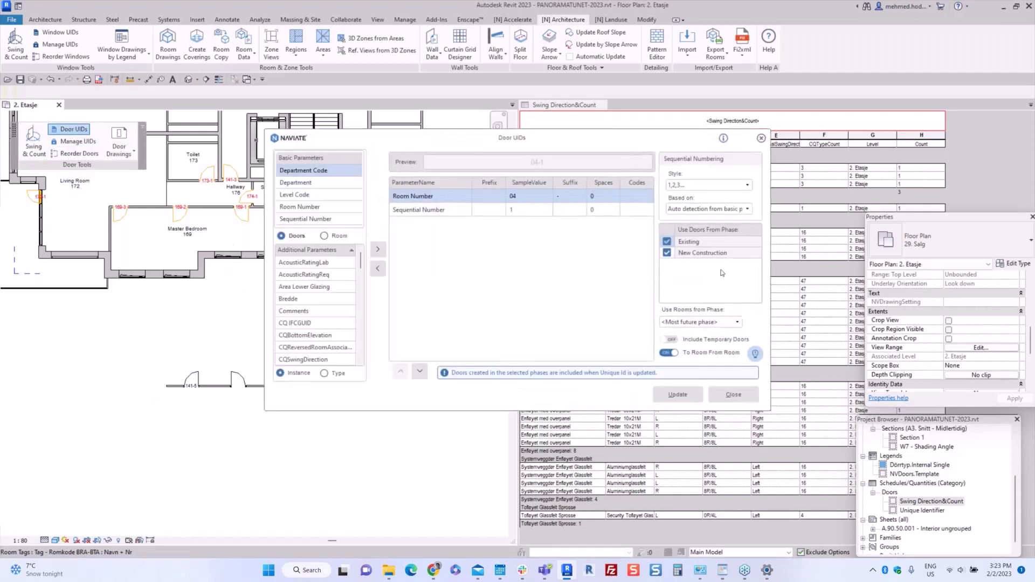
click(727, 395)
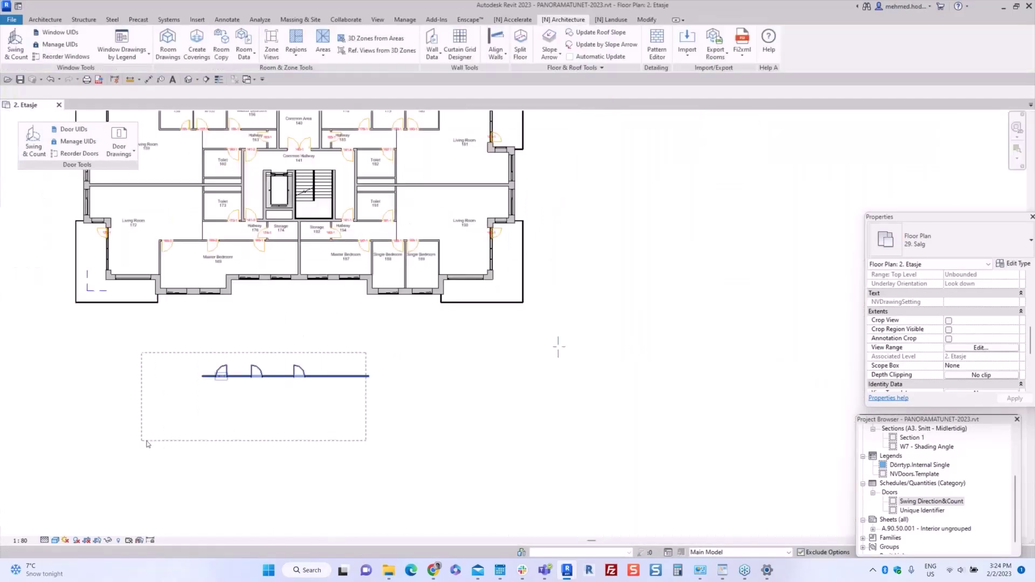
- Delete the test wall with its three A1 doors and fit the whole floor plan in the view
right_click(274, 378)
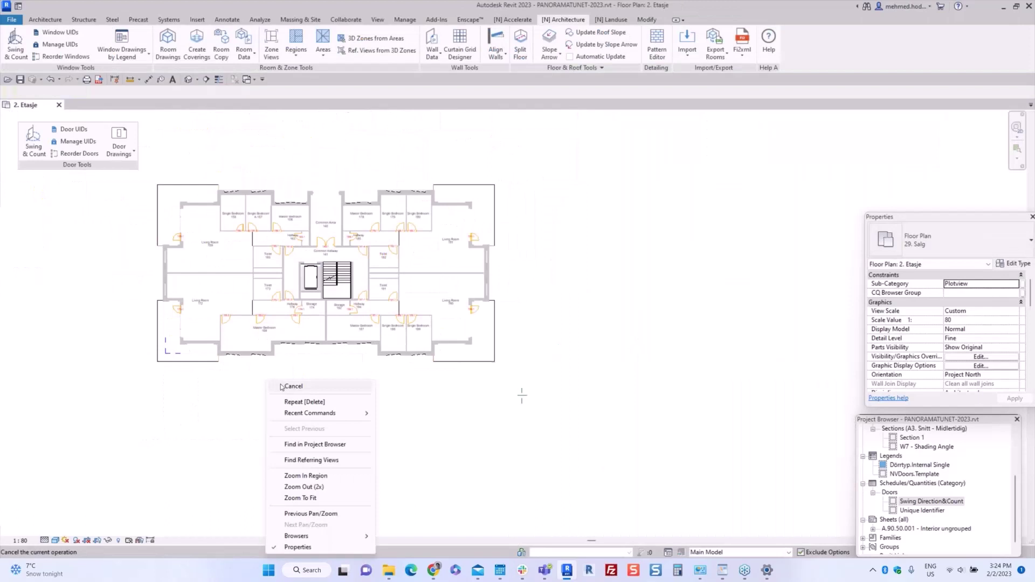
click(312, 499)
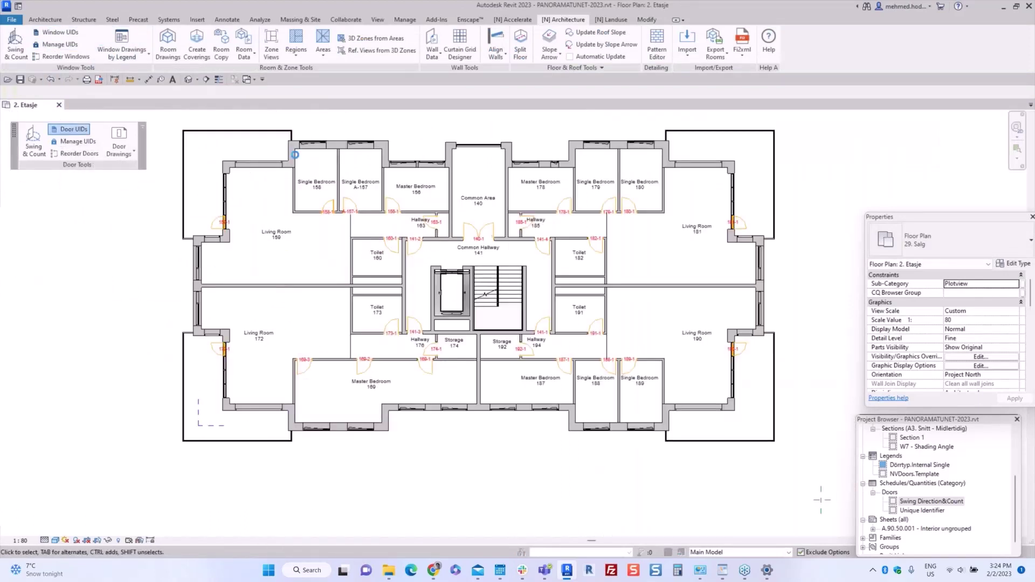
- Examine the basic parameters, door and room options, sequential numbering styles and phase settings in the Door UIDs configuration
drag(374, 137, 316, 136)
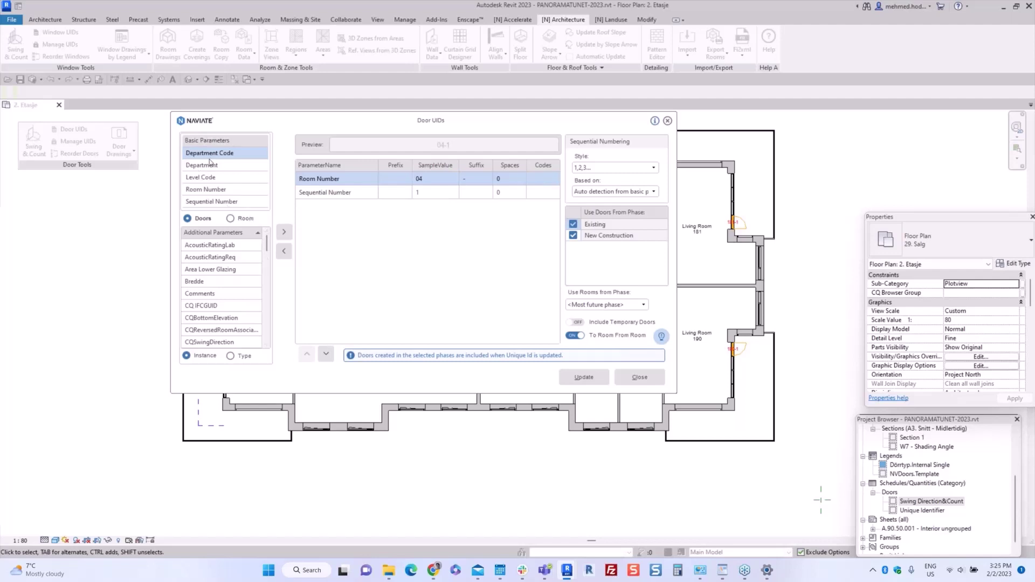
click(213, 180)
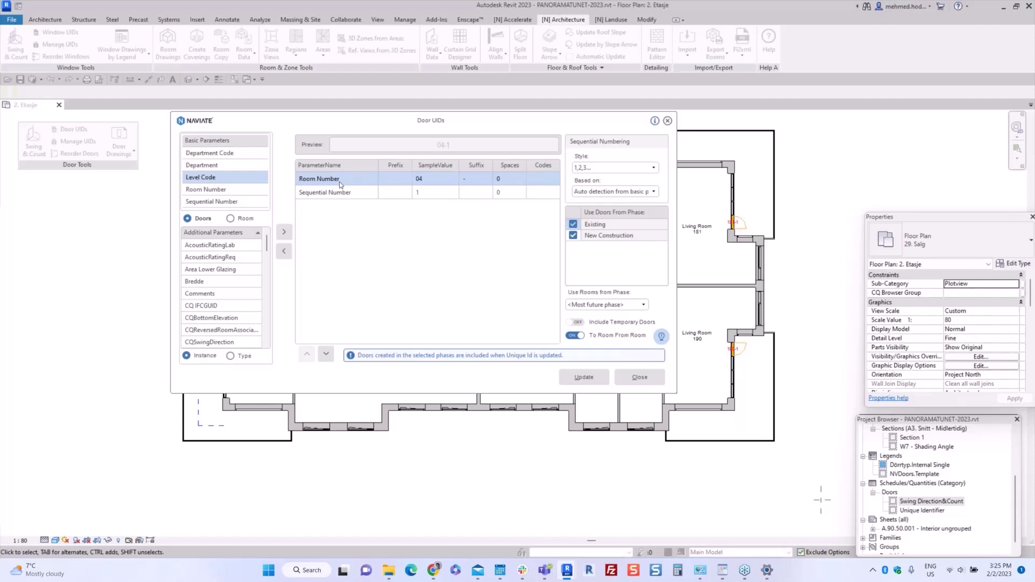
click(353, 196)
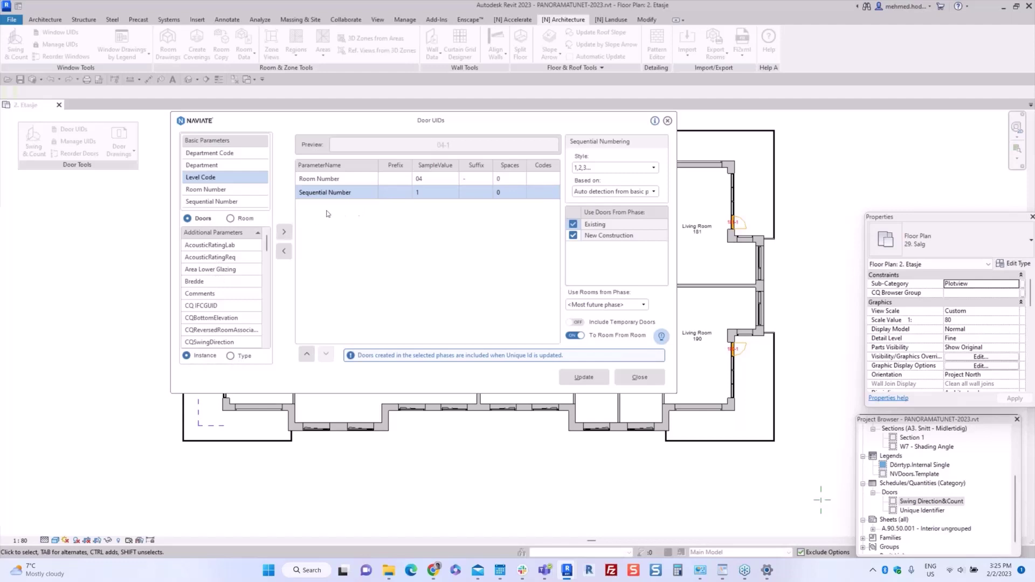
click(230, 218)
click(188, 218)
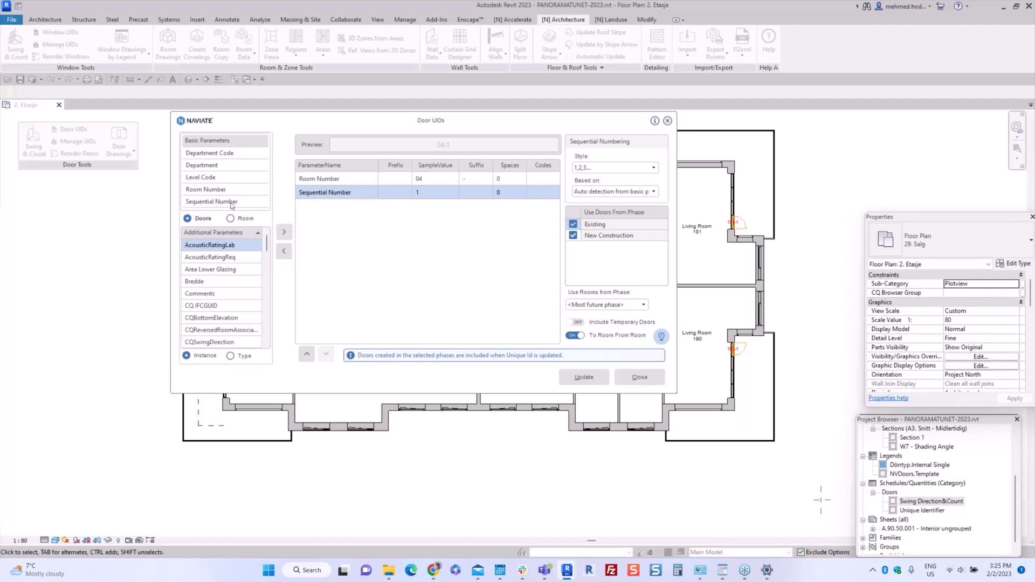
click(618, 168)
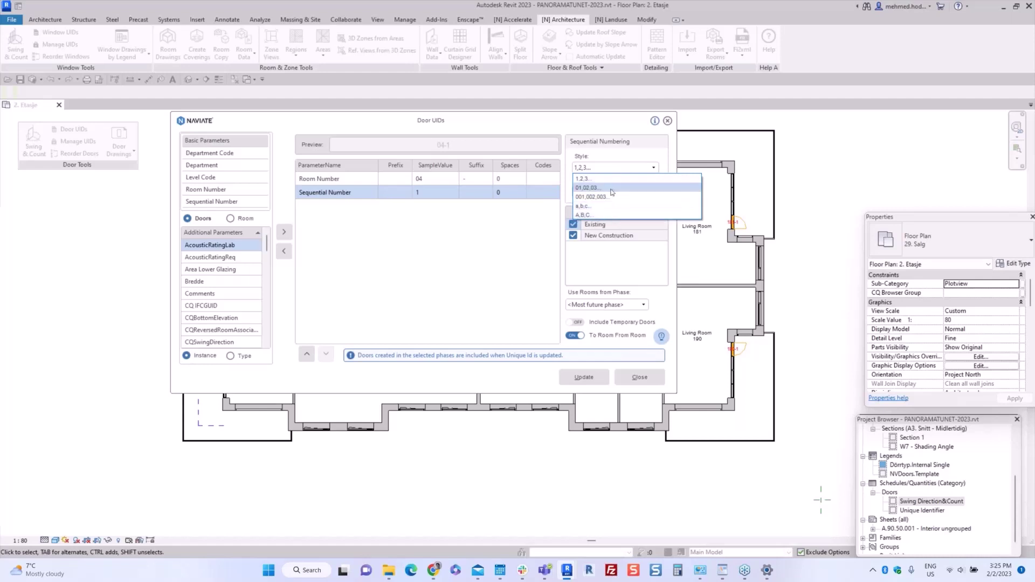
click(583, 131)
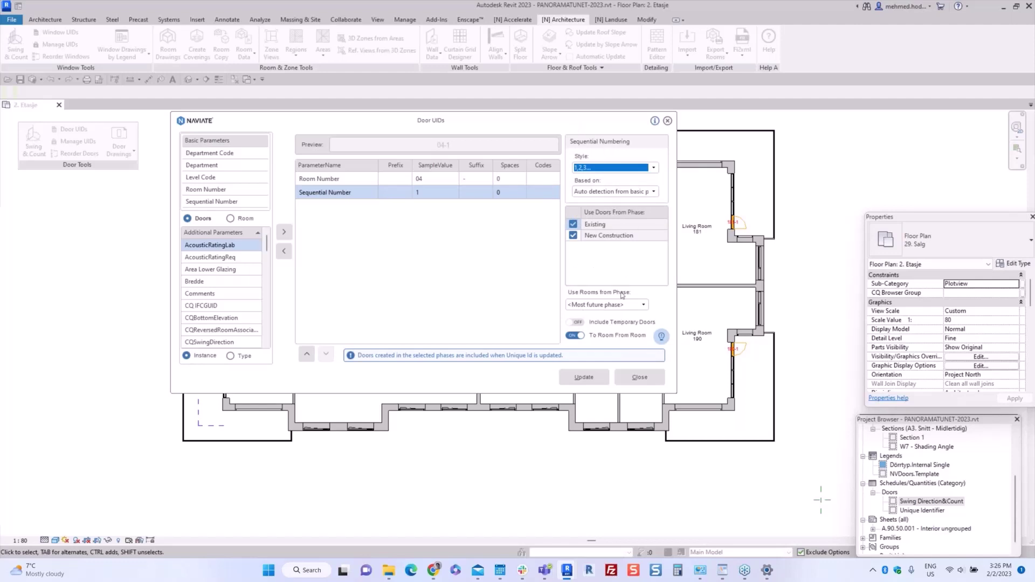
click(614, 263)
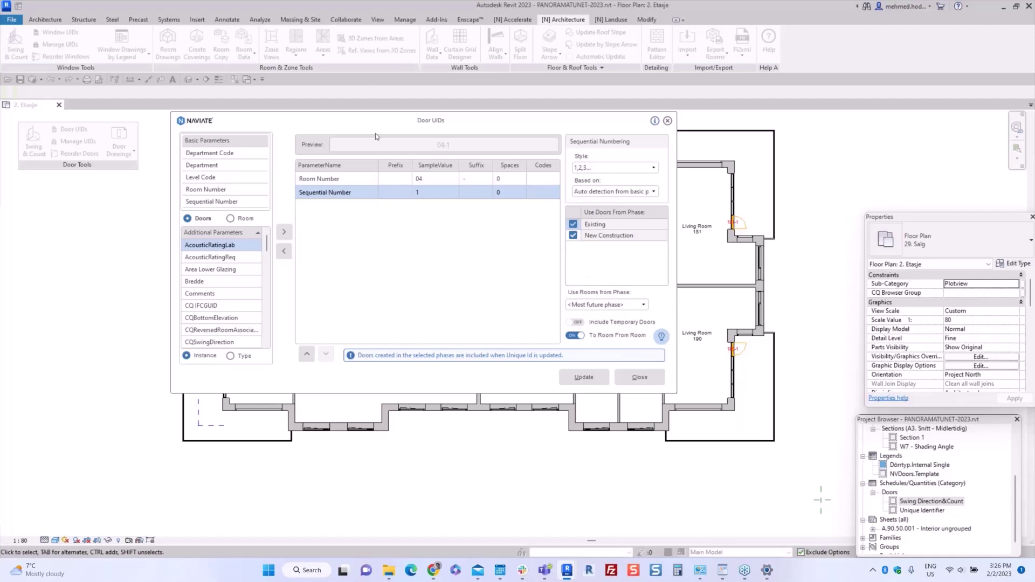
- Update the door UIDs from Room Number and Sequential Number in the 1,2,3... style and accept the Manage UIDs list
click(593, 379)
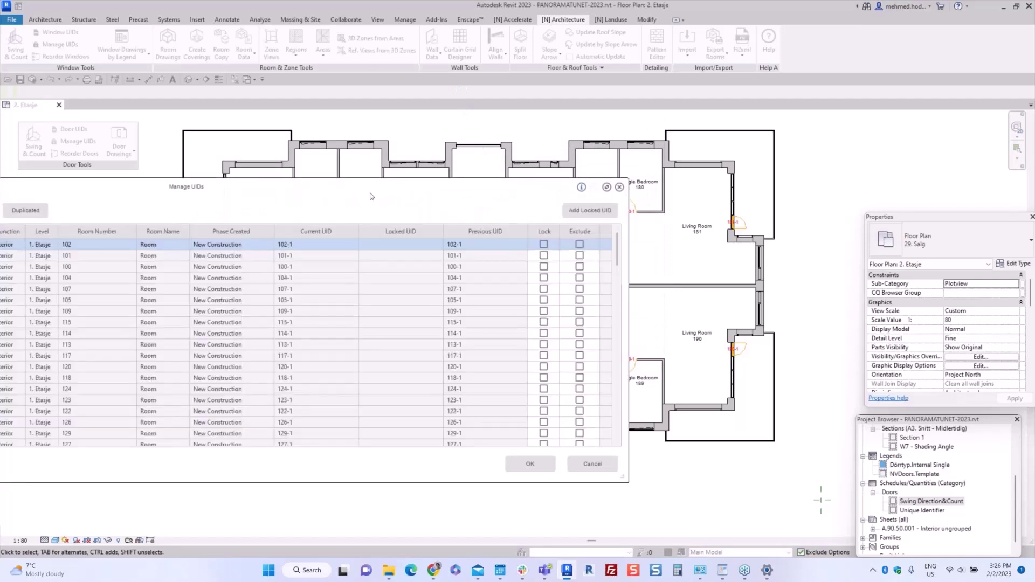
drag(323, 197, 591, 65)
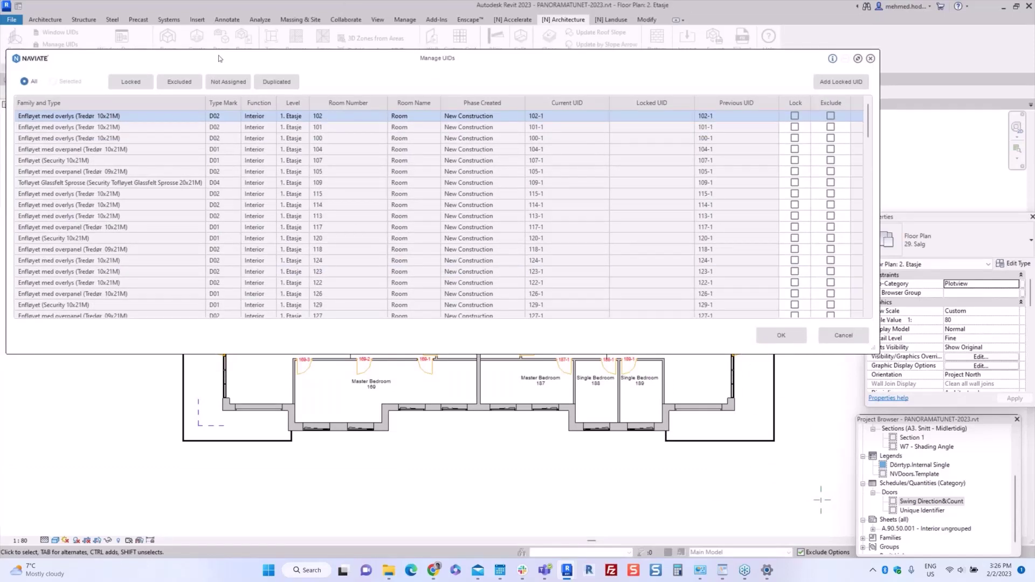
drag(220, 57, 223, 60)
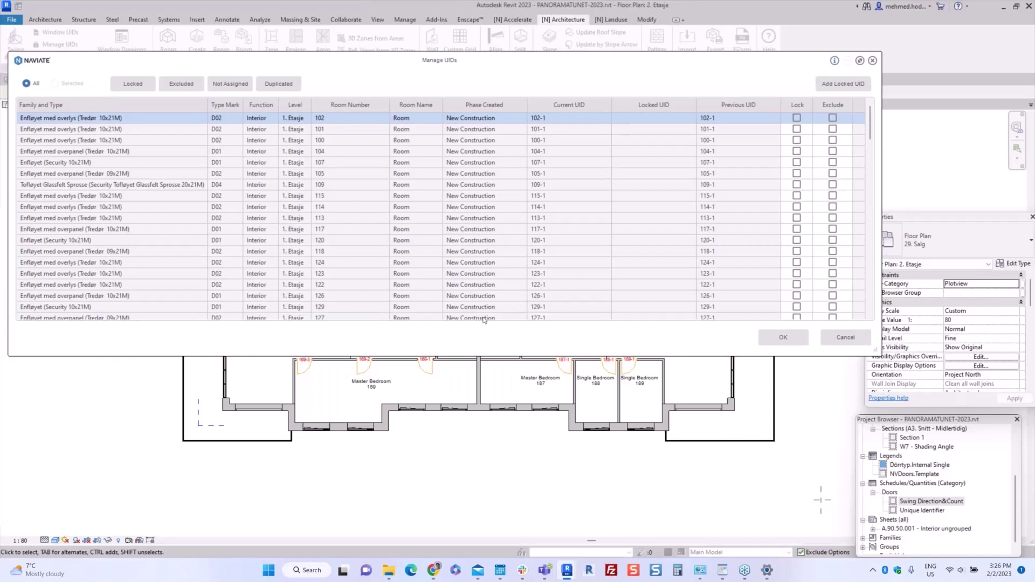
click(560, 307)
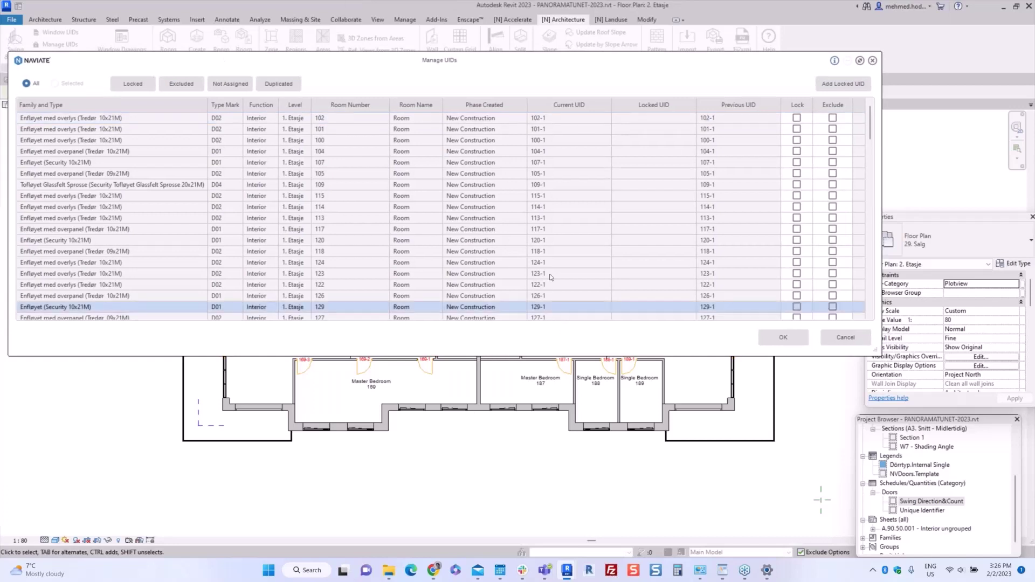
click(549, 243)
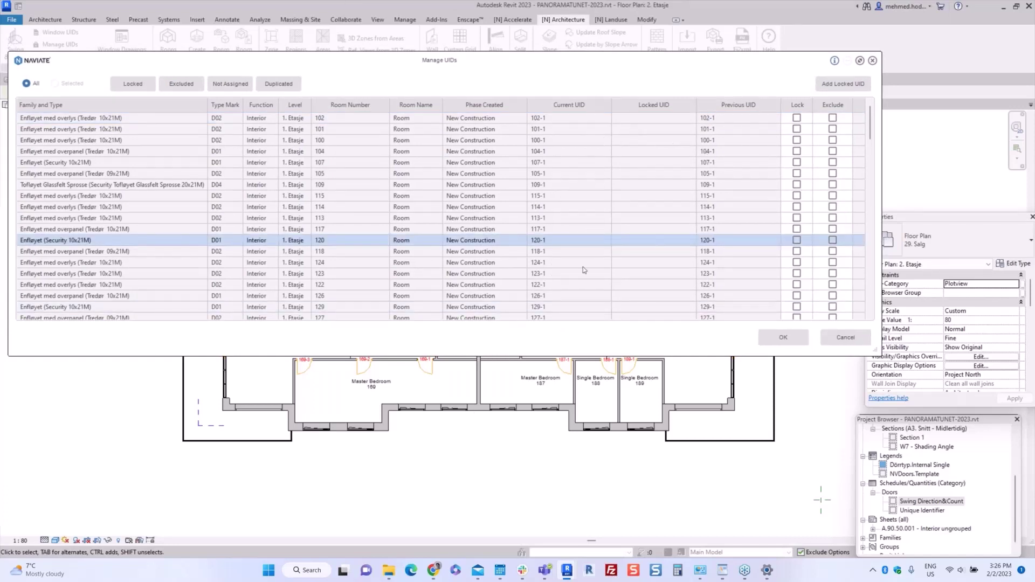
click(794, 338)
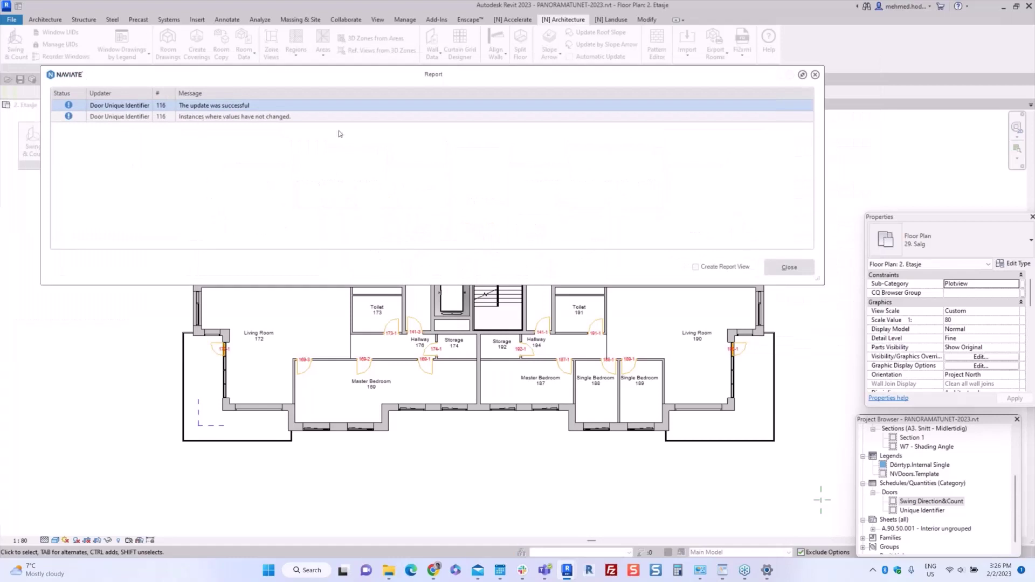
- Review the messages in the door unique identifier report and close it
mouse_move(379, 75)
mouse_down()
mouse_move(377, 92)
mouse_move(373, 80)
mouse_up()
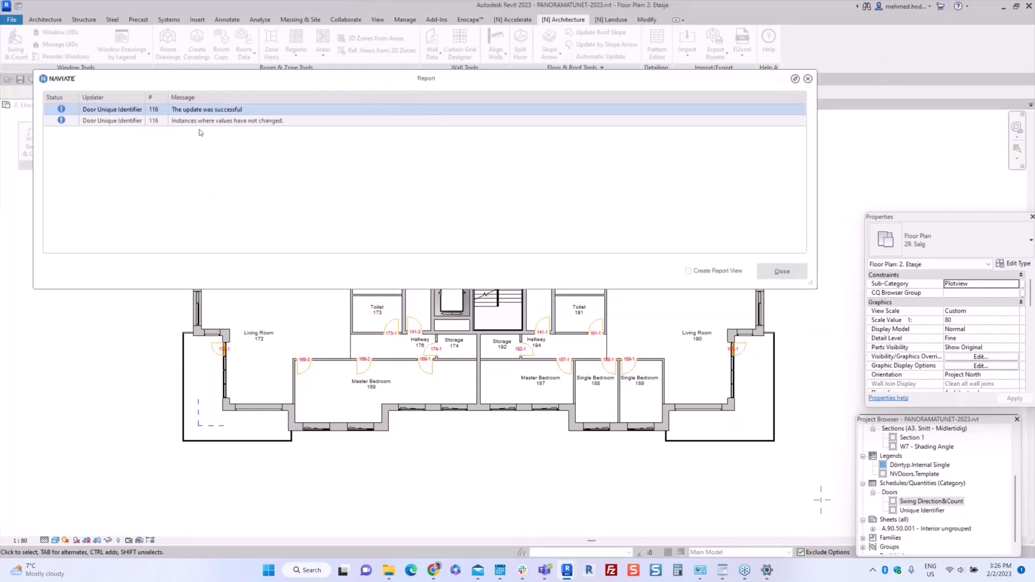
click(195, 122)
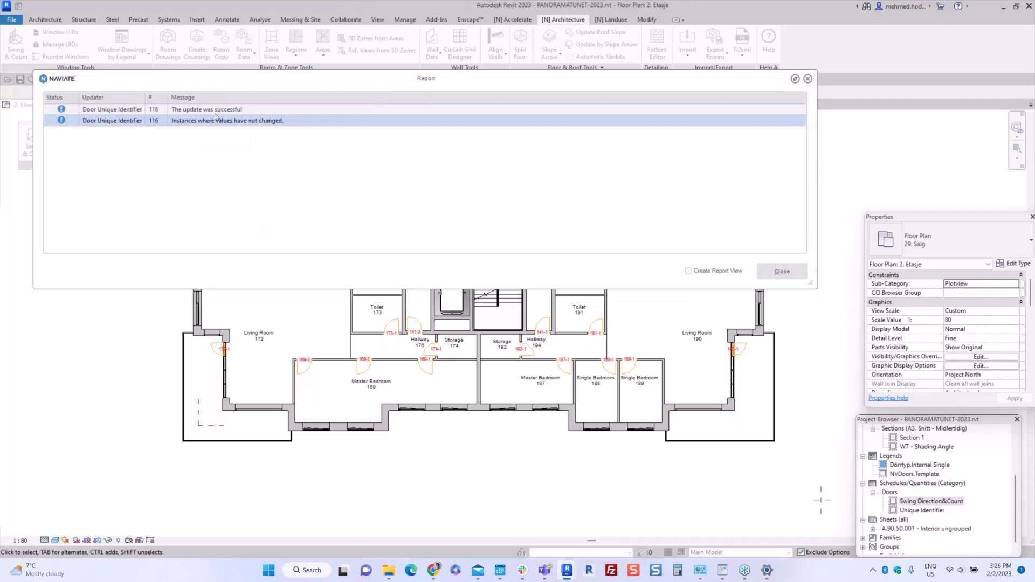
click(215, 113)
click(206, 123)
click(216, 111)
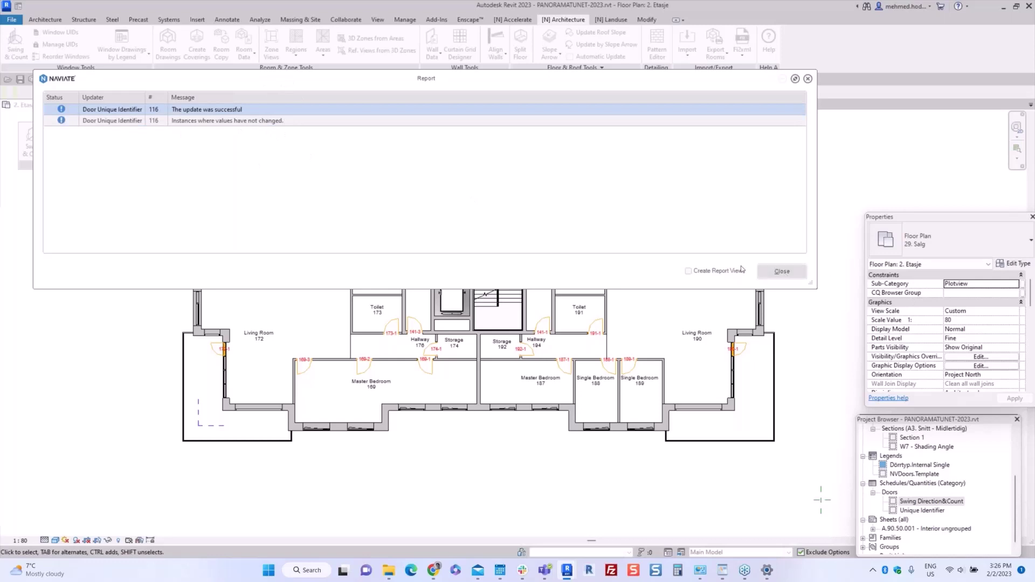
click(766, 270)
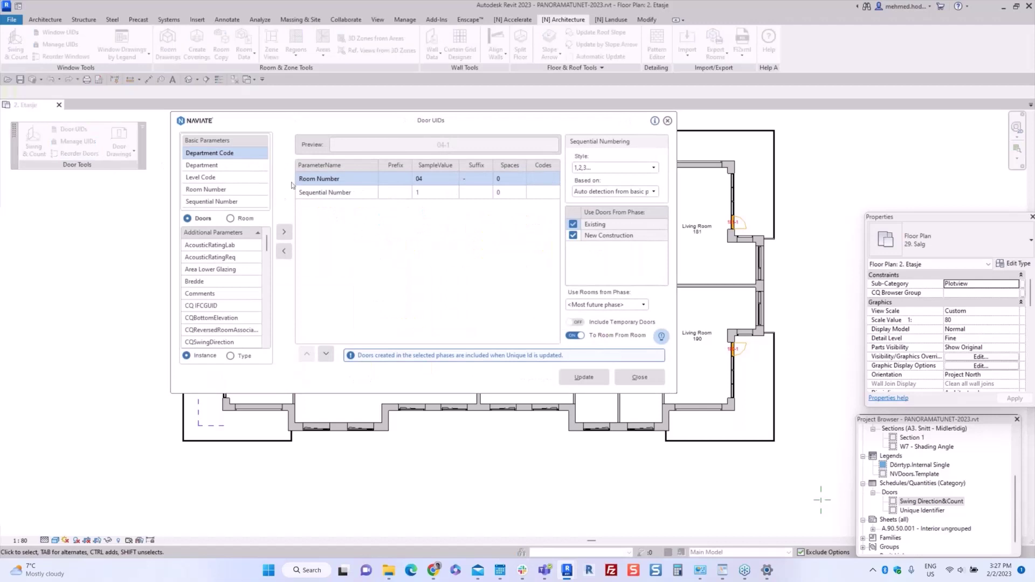
- Set the Door UIDs sequential numbering style to A,B,C... and update the doors, accepting the Manage UIDs list and closing the report
click(589, 169)
click(591, 219)
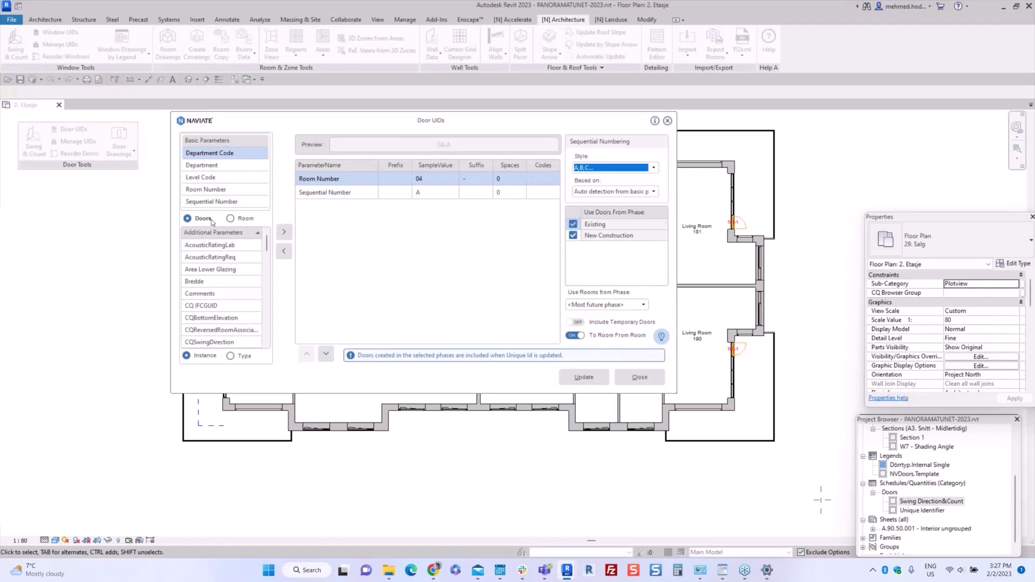
click(205, 166)
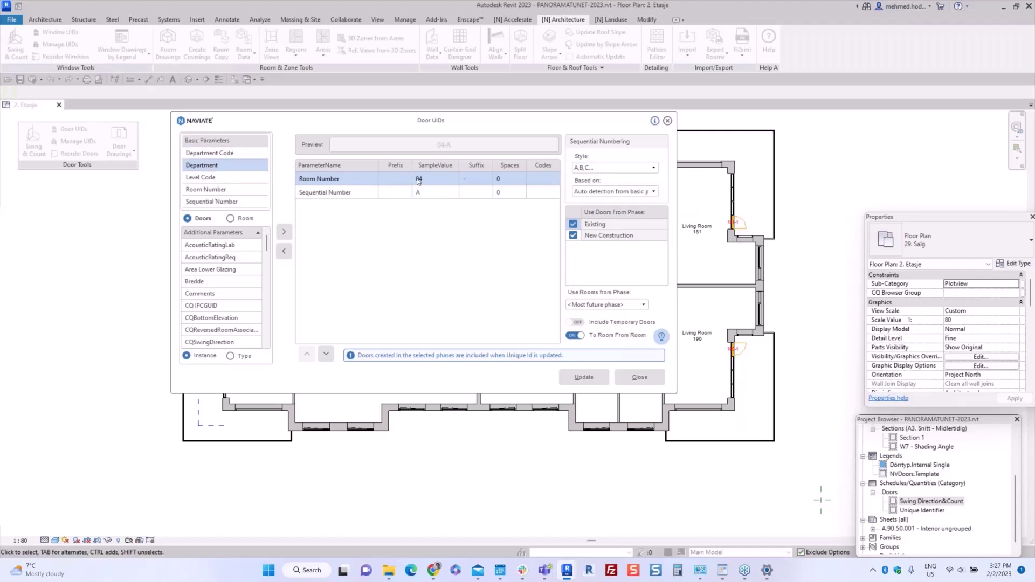
click(584, 377)
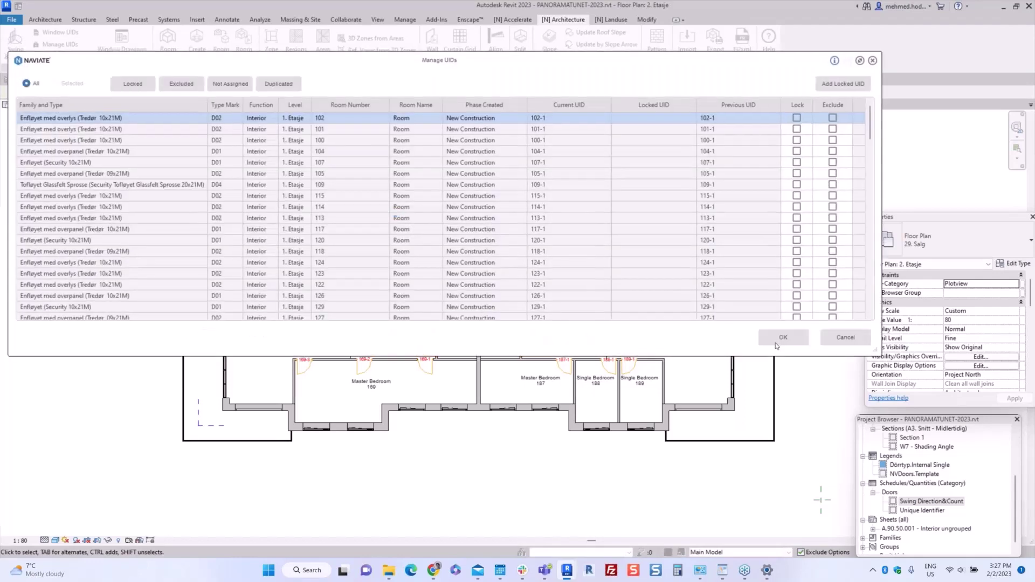
click(776, 343)
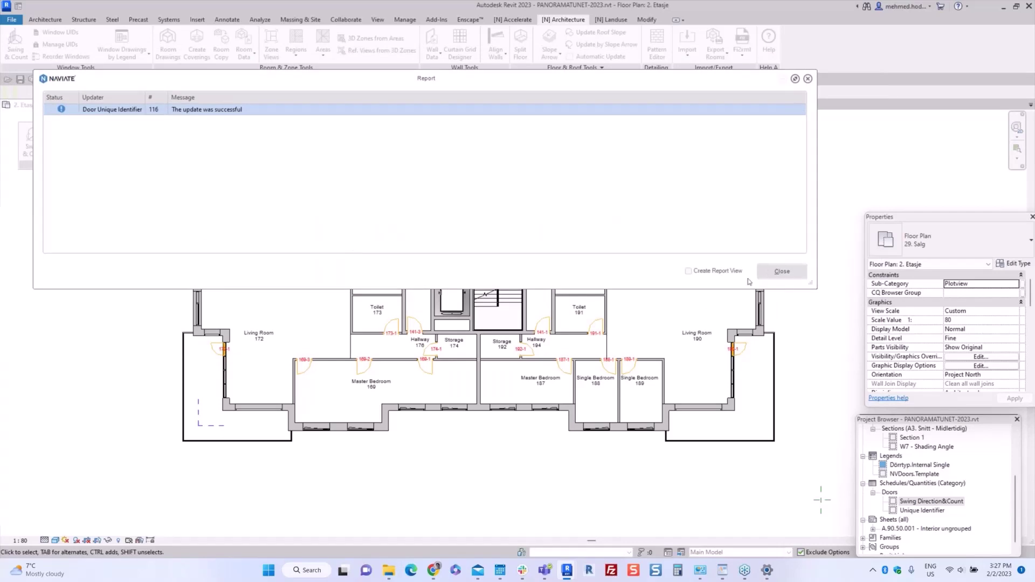
key(Escape)
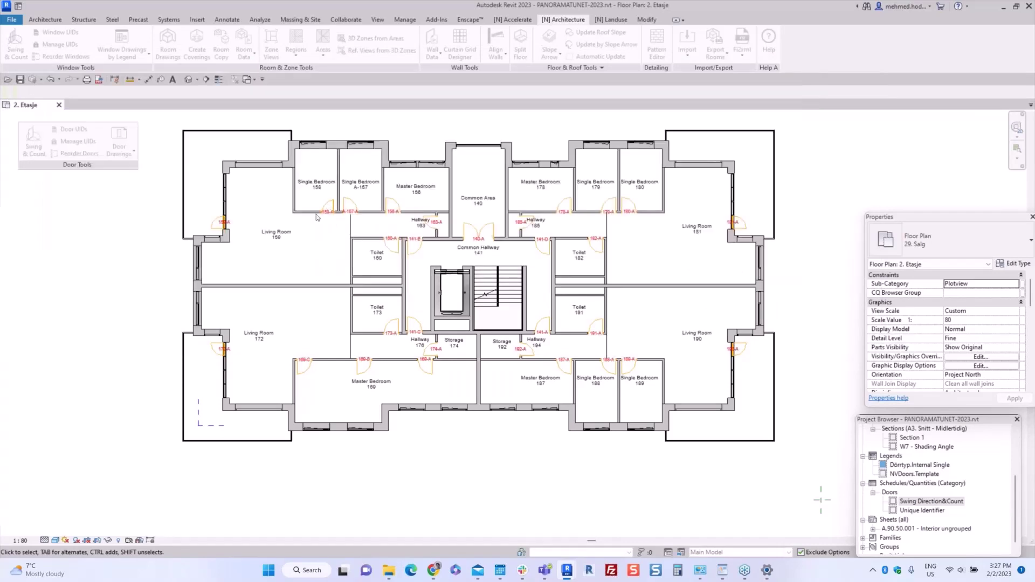
- Examine the updated door tags throughout the 2. Etasje floor plan, including those around Common Hallway 141
scroll(330, 214, up, 2)
scroll(340, 199, up, 2)
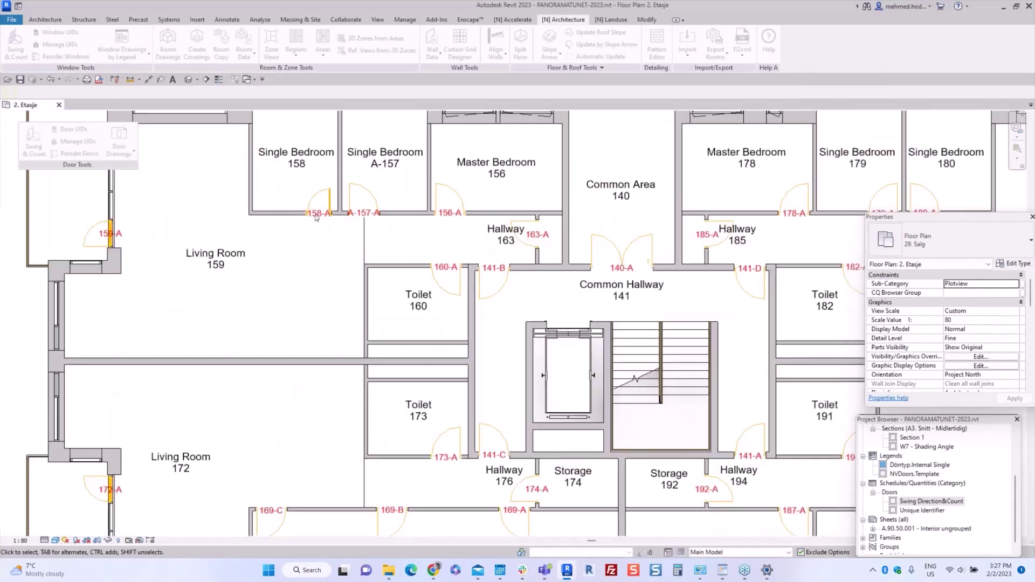
scroll(316, 217, down, 4)
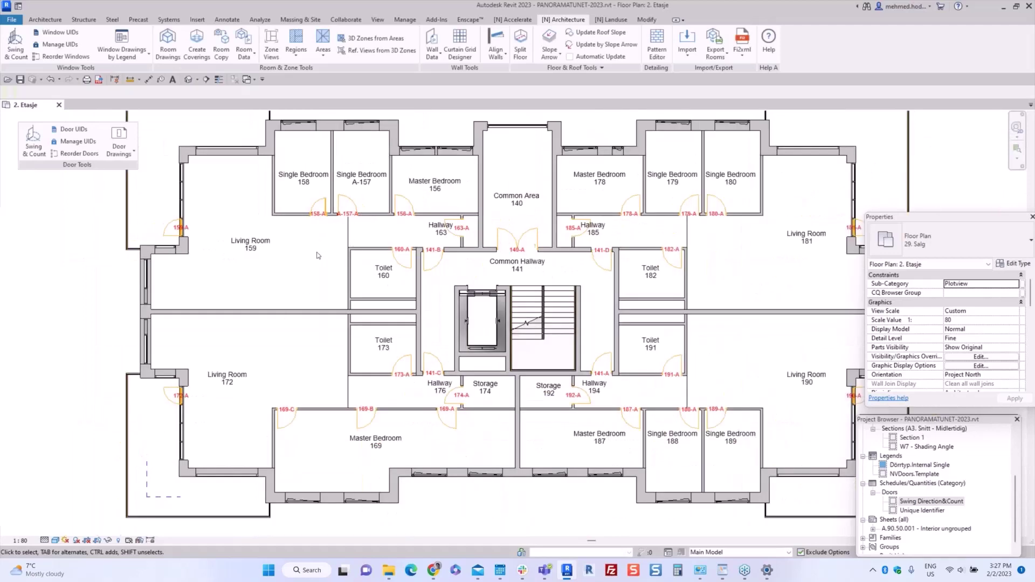
scroll(299, 256, down, 2)
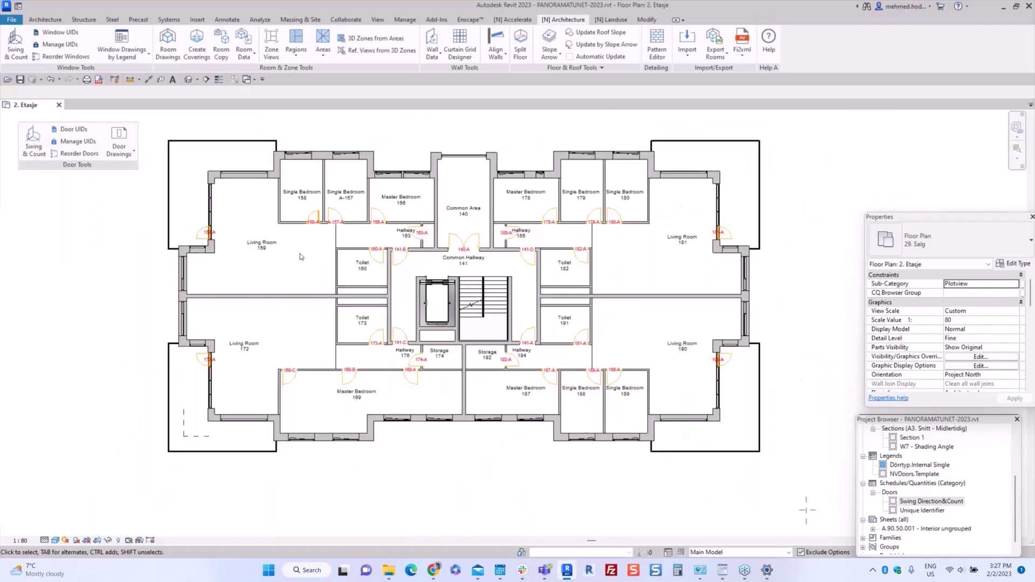
scroll(312, 223, up, 2)
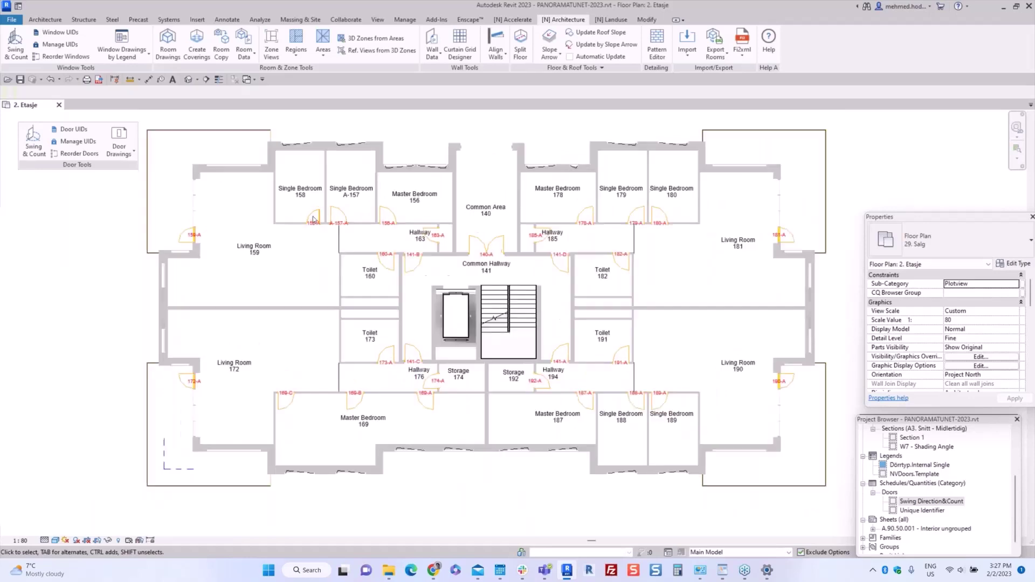
scroll(312, 223, down, 1)
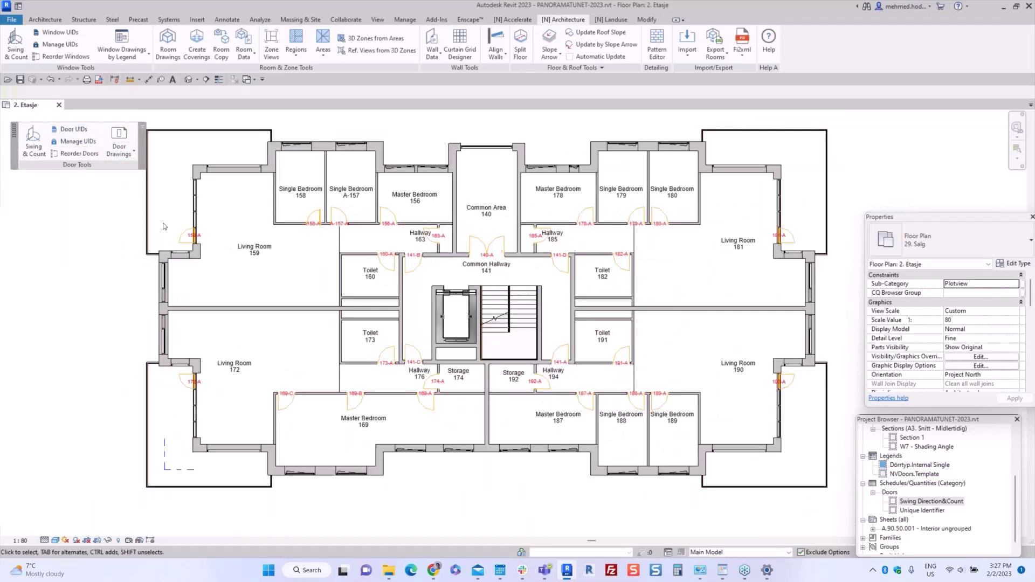
scroll(288, 254, down, 2)
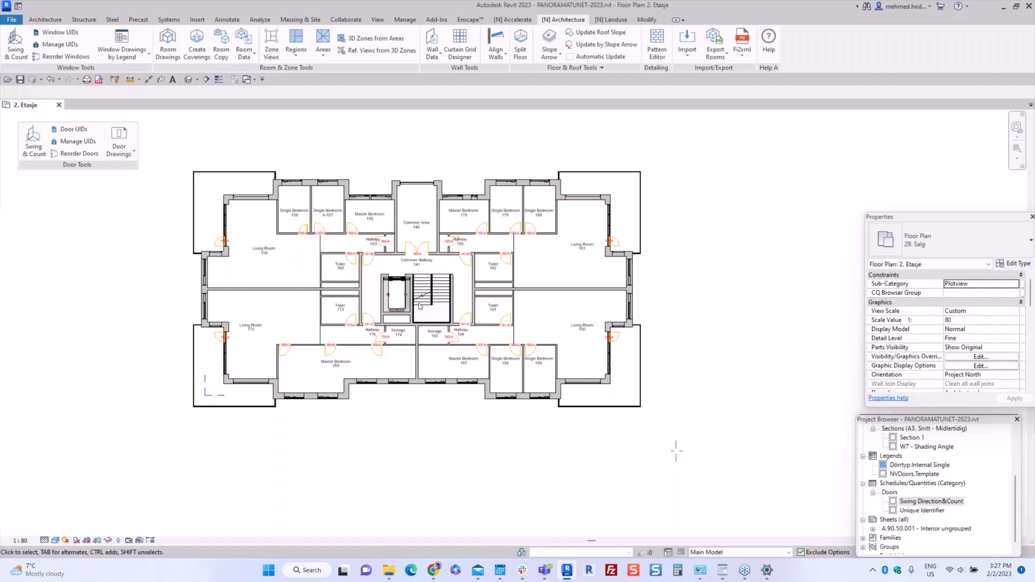
scroll(426, 317, up, 5)
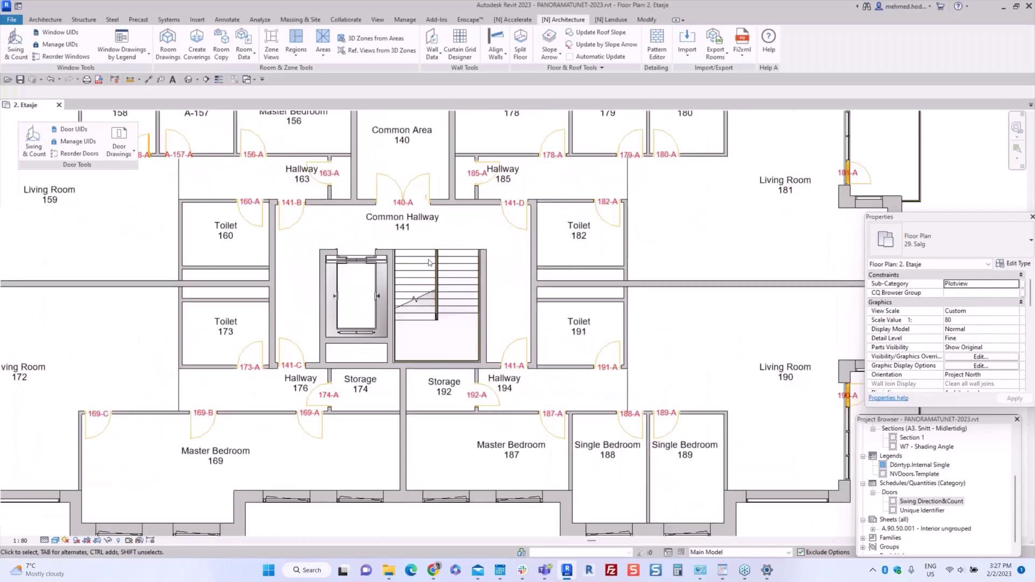
- Review the Room Number and Sequential Number parameters in the Door UIDs configuration and close it without updating
click(69, 129)
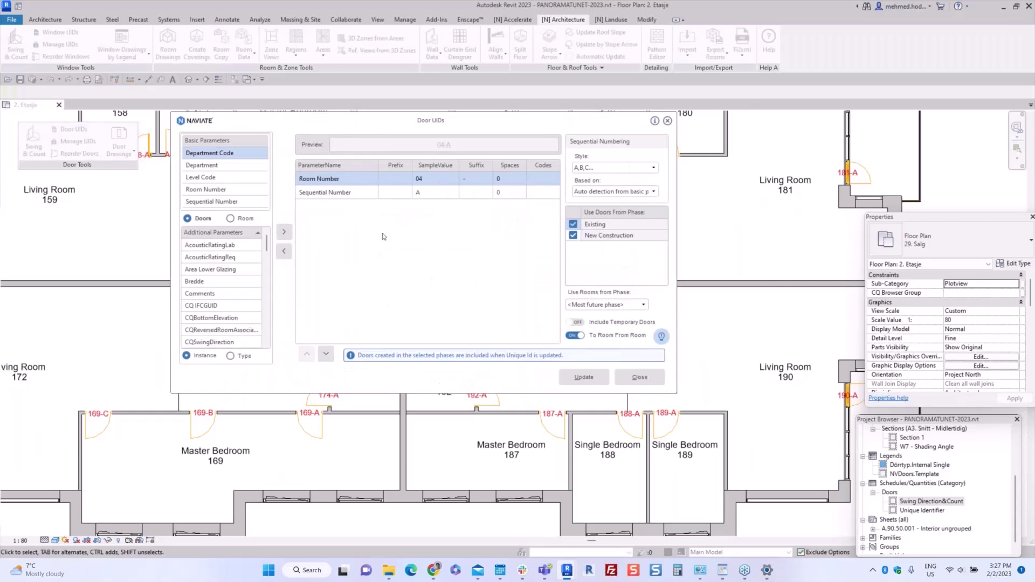
click(363, 195)
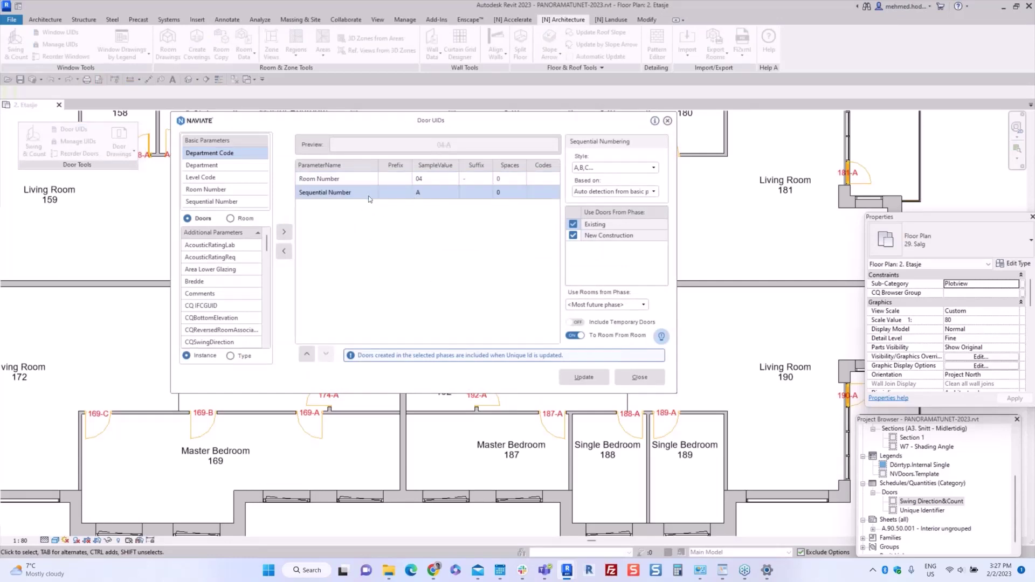
click(373, 181)
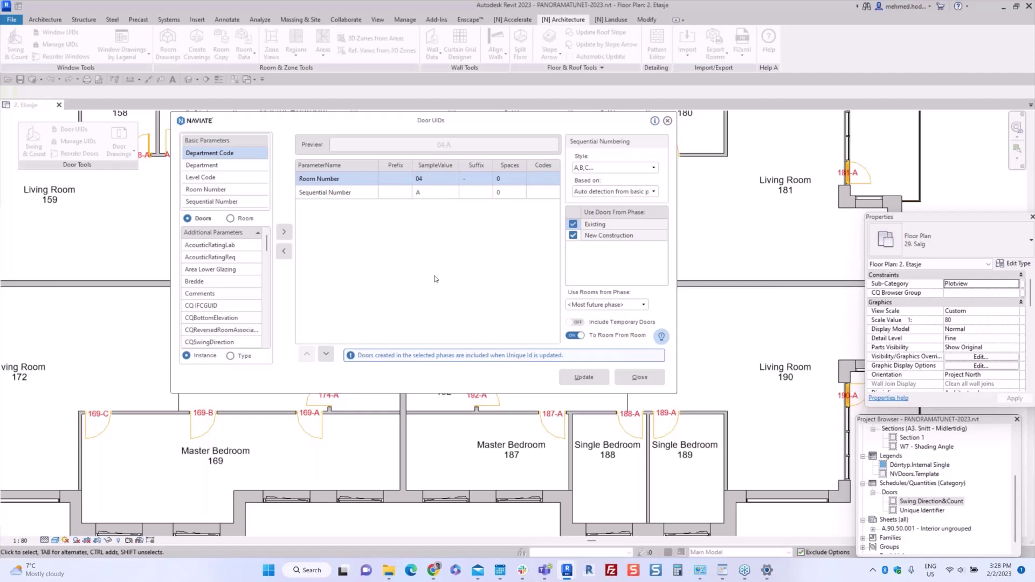
click(640, 377)
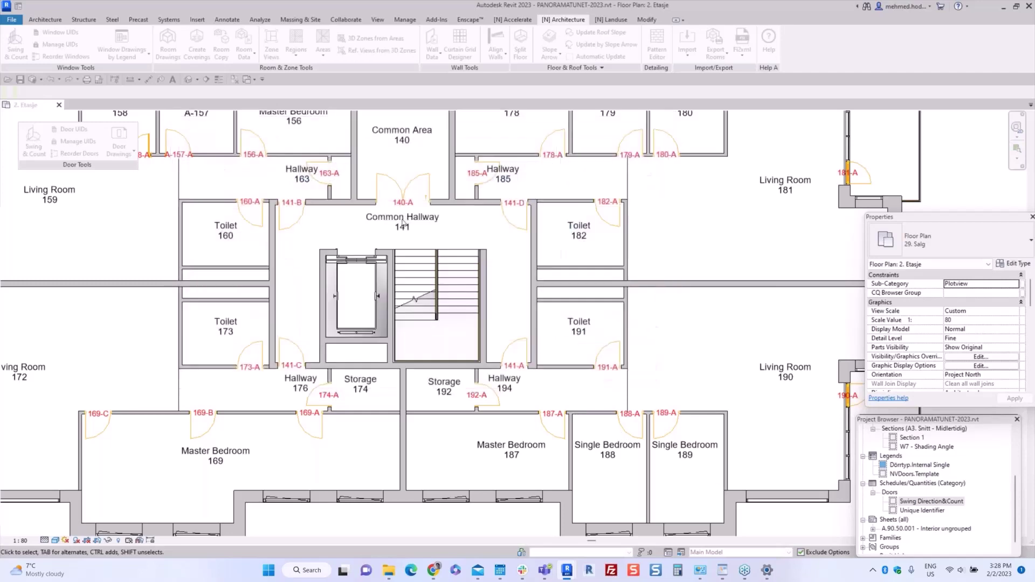
- Select the four doors of Common Hallway 141 plus the double door to Common Area 140 and review their shared properties
scroll(390, 232, down, 2)
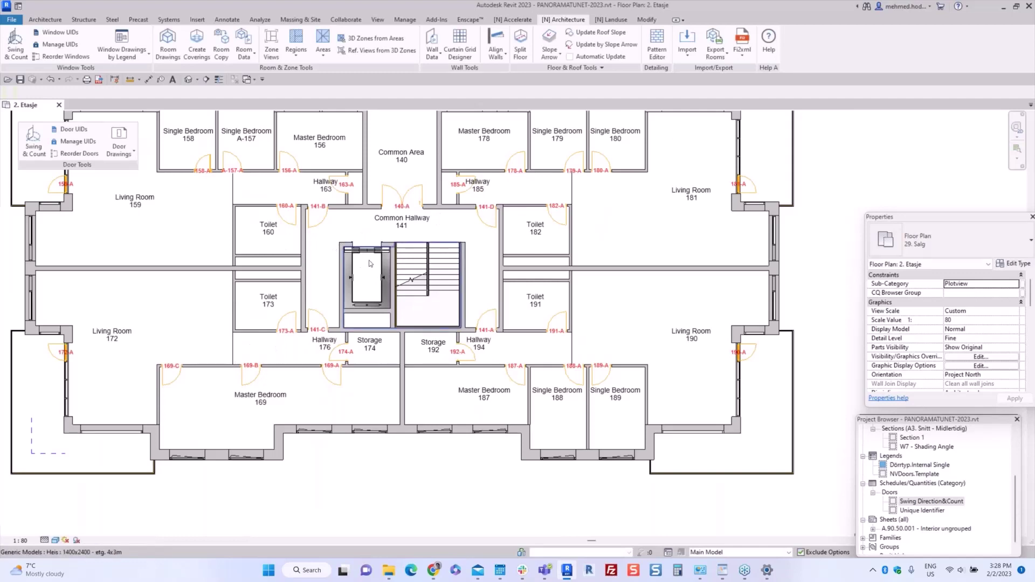
scroll(364, 252, down, 4)
scroll(318, 234, up, 3)
click(347, 239)
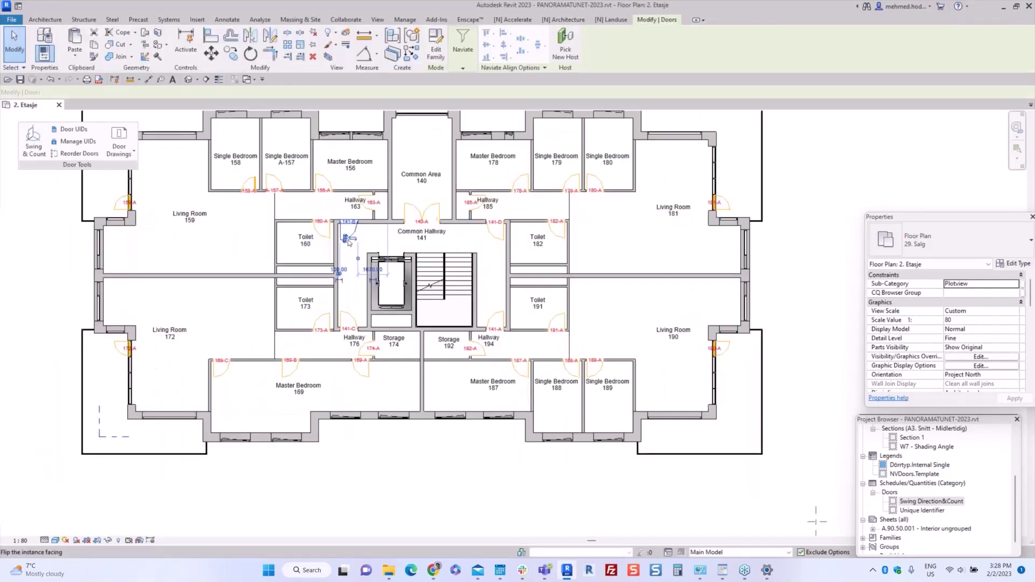
ctrl+click(497, 239)
ctrl+click(492, 319)
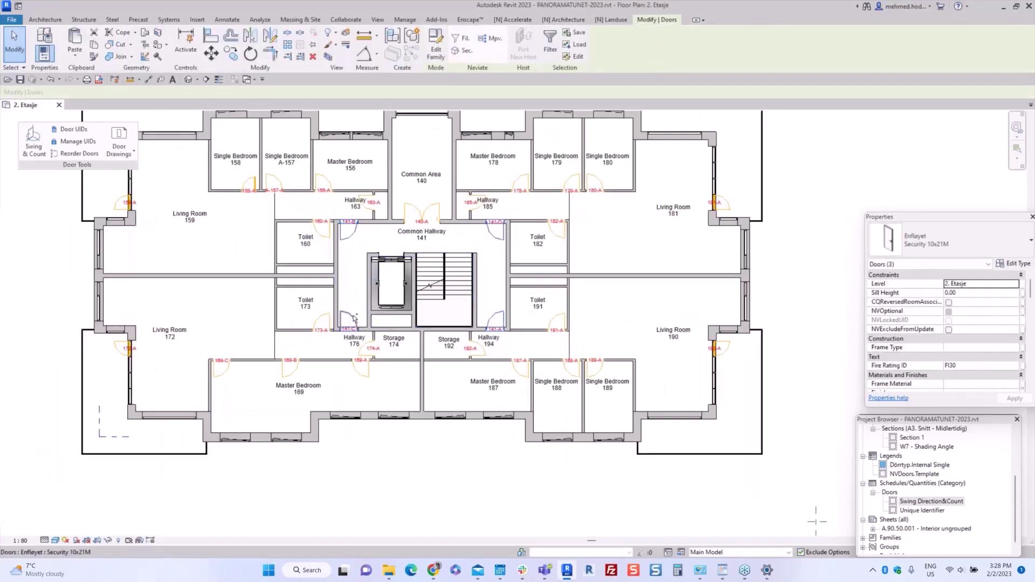
ctrl+click(353, 319)
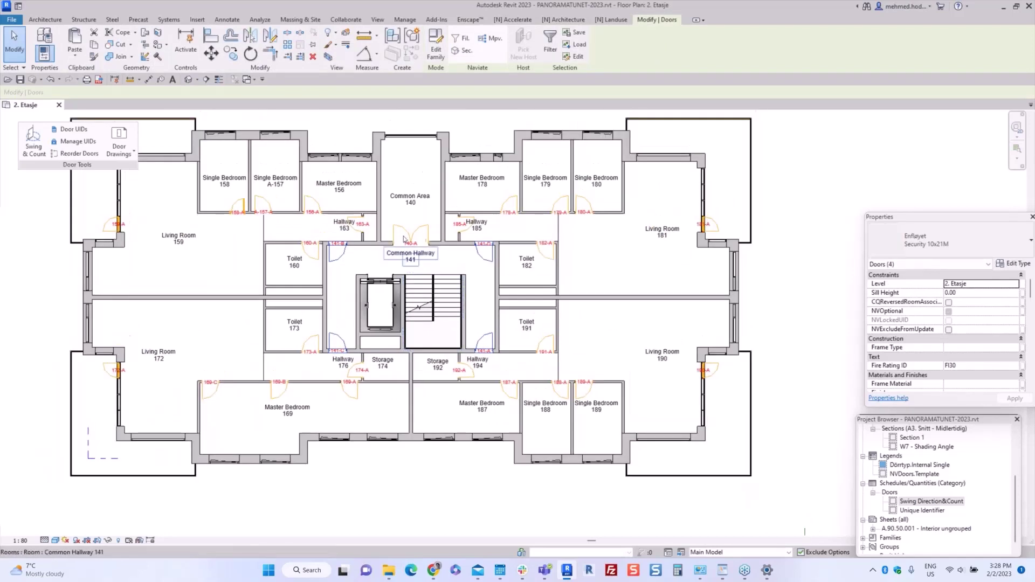
scroll(431, 235, up, 1)
ctrl+click(432, 235)
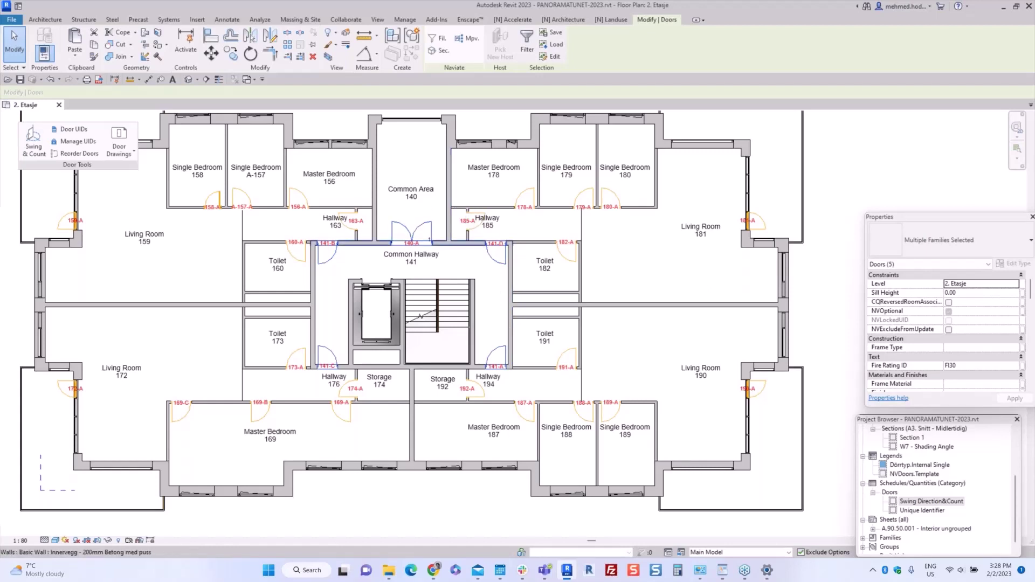
scroll(915, 334, down, 4)
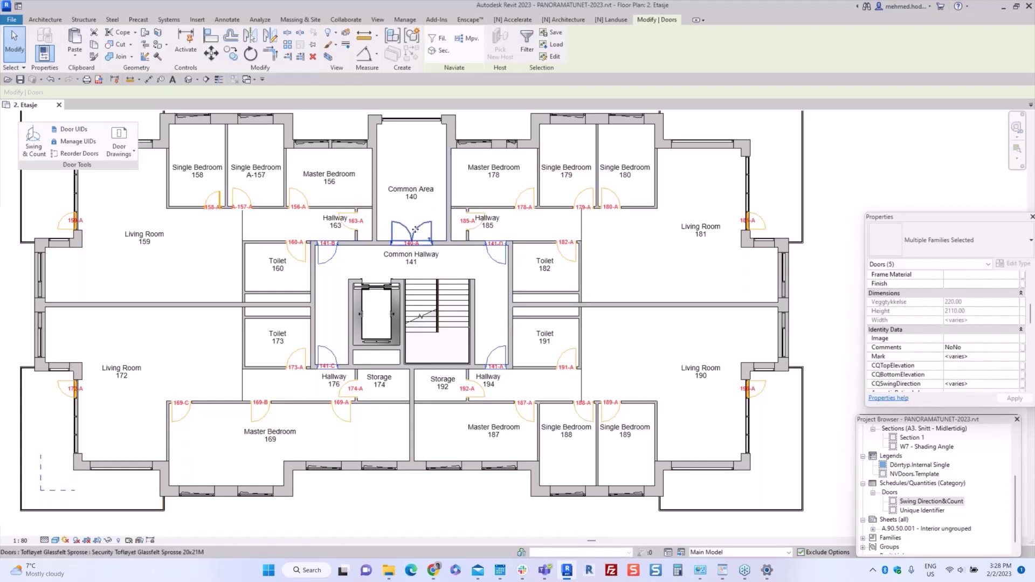
- Select only the hallway door tagged 141-D, check its Mark parameter, and clear the selection
click(498, 259)
scroll(986, 340, down, 2)
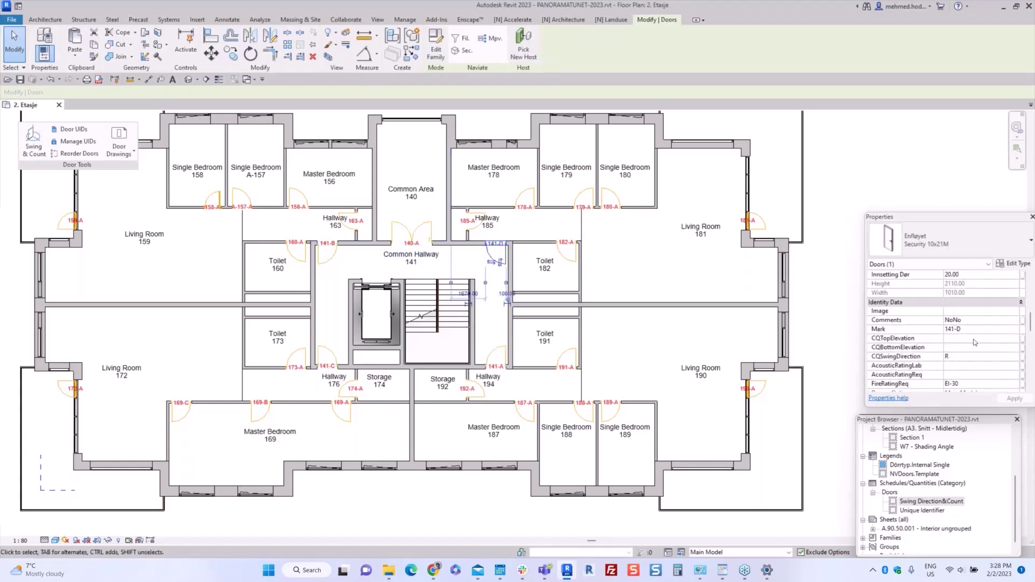
click(974, 330)
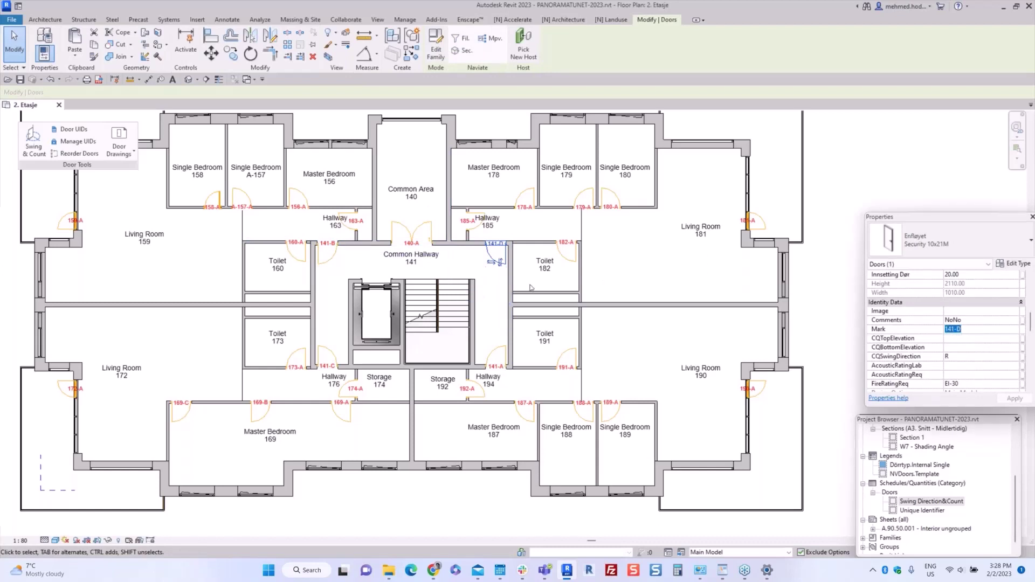
click(530, 287)
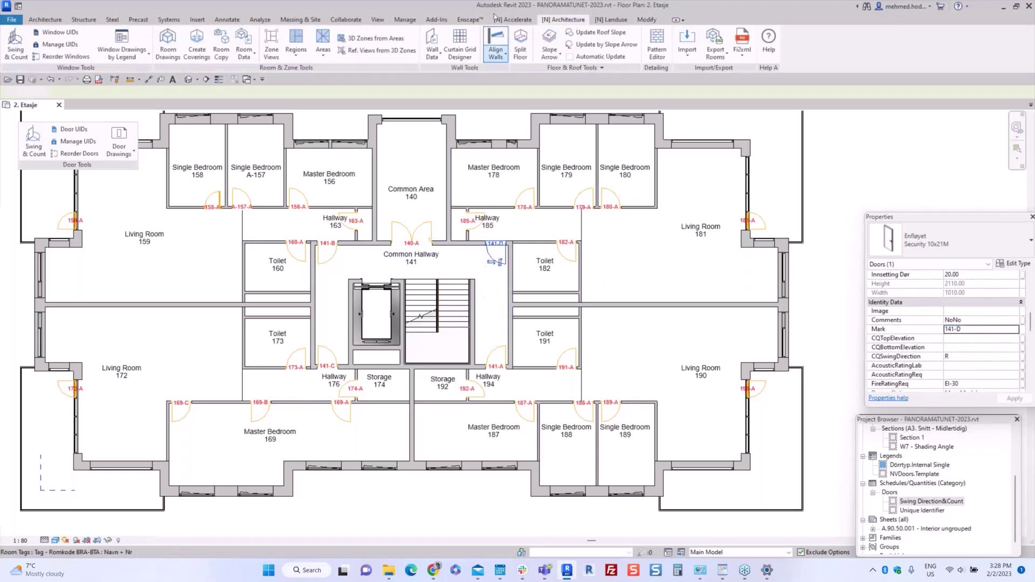
- Set up Renumber Elements for the doors' Mark parameter with current number 100 and prefix SE-
click(507, 22)
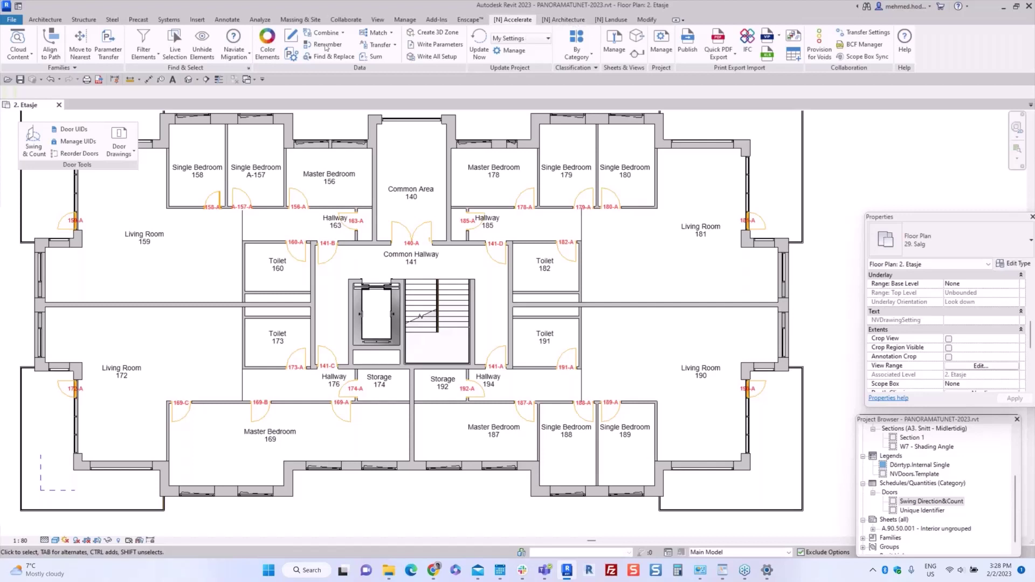
click(324, 44)
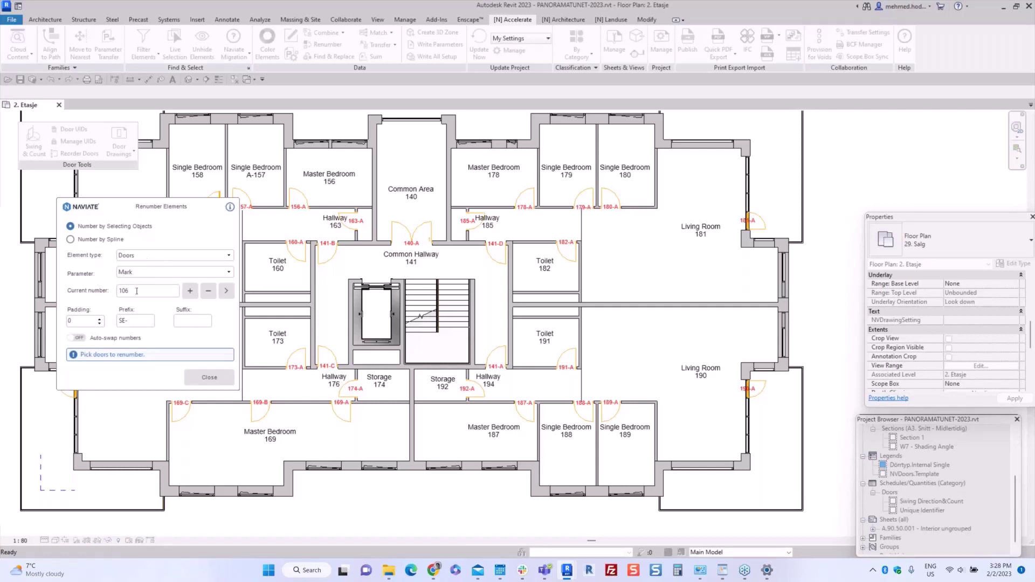
double_click(124, 291)
text(10)
double_click(120, 321)
mouse_move(129, 324)
mouse_down()
mouse_move(106, 324)
mouse_move(144, 329)
mouse_up()
click(139, 319)
scroll(337, 265, up, 2)
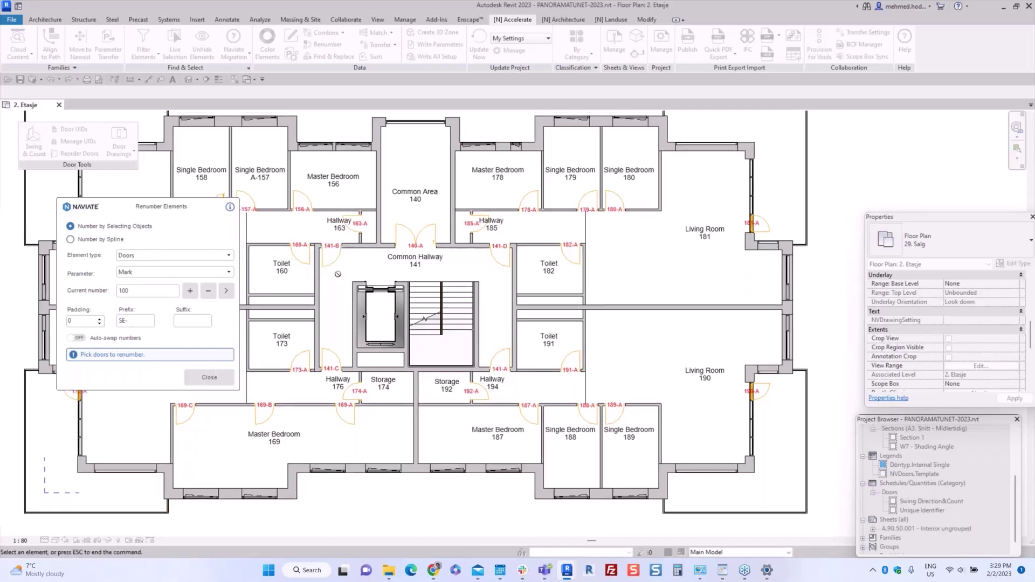
- Renumber the five doors around Common Hallway 141 clockwise as SE-100 to SE-104, starting at the Hallway 163 door, and close the renumbering tool
click(337, 265)
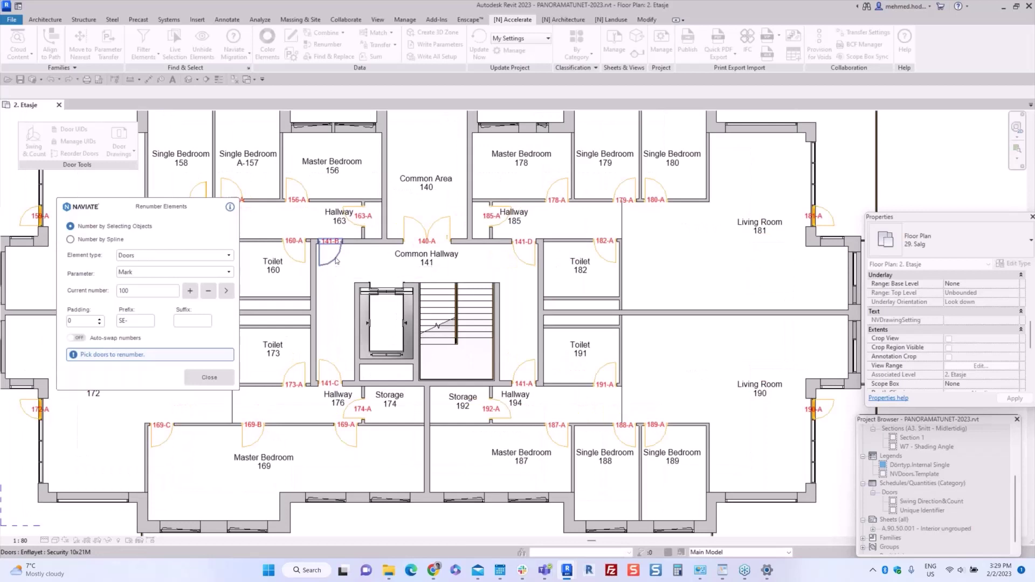
click(425, 233)
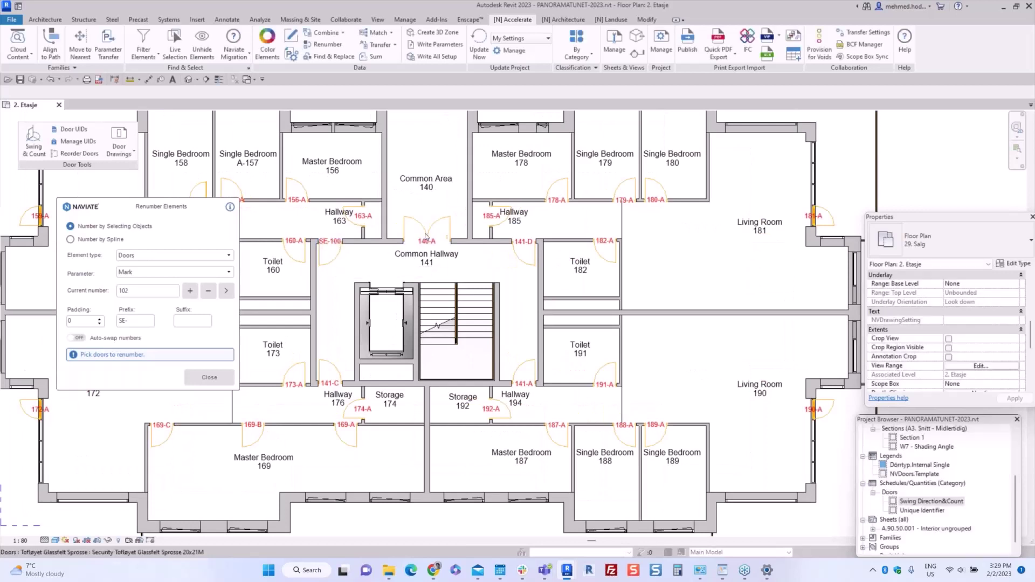
click(521, 264)
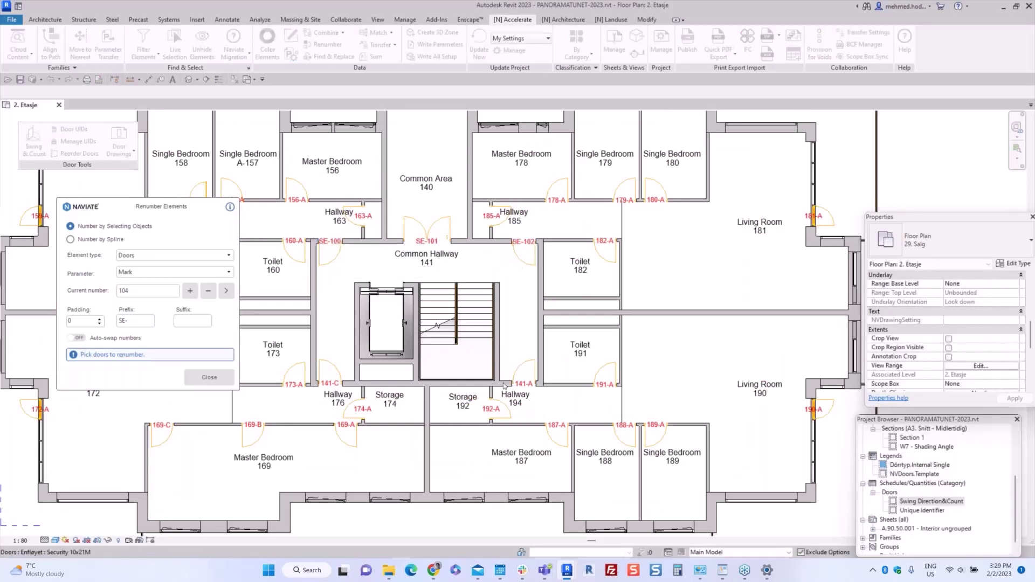
click(330, 382)
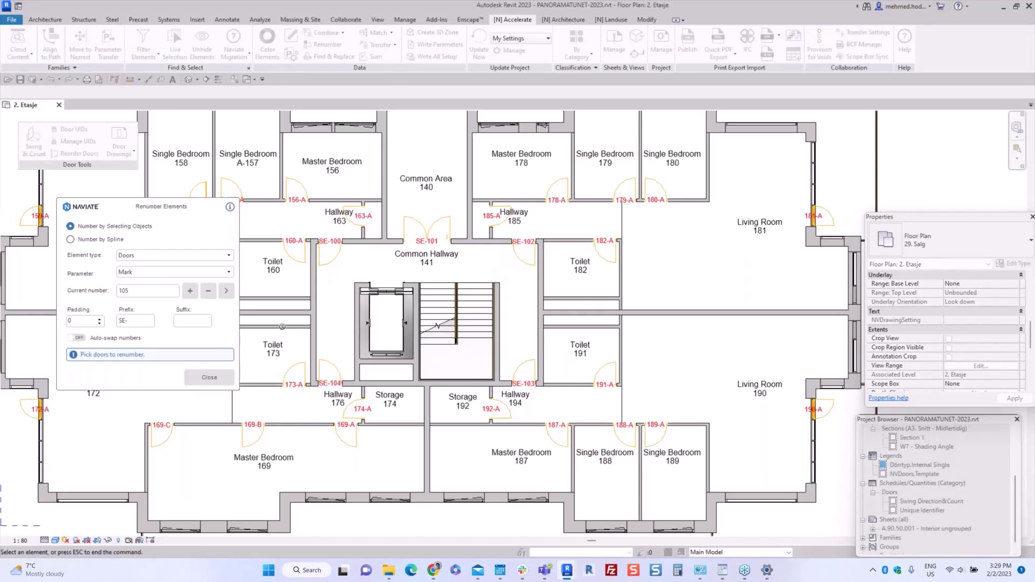
key(Escape)
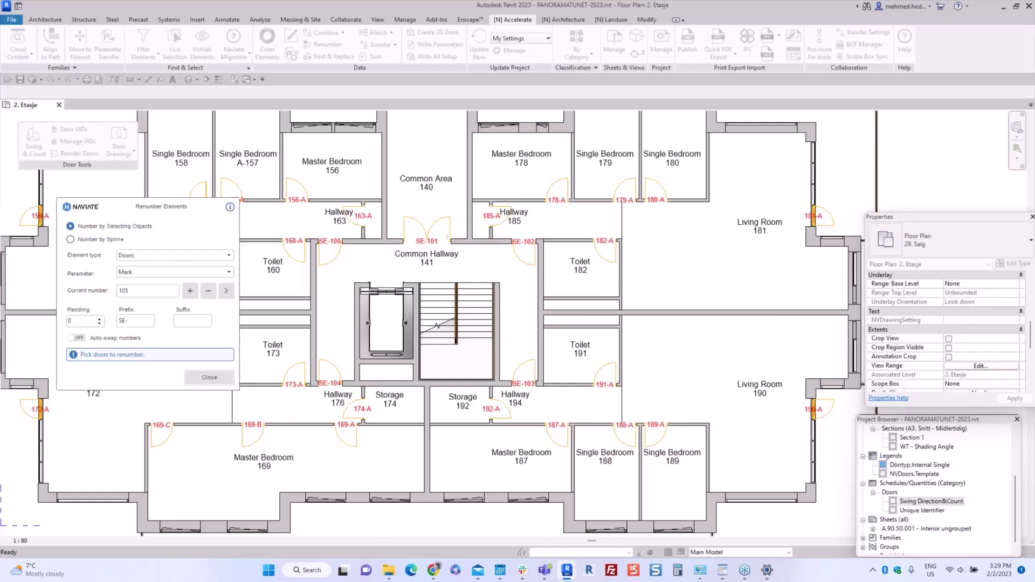
mouse_move(565, 578)
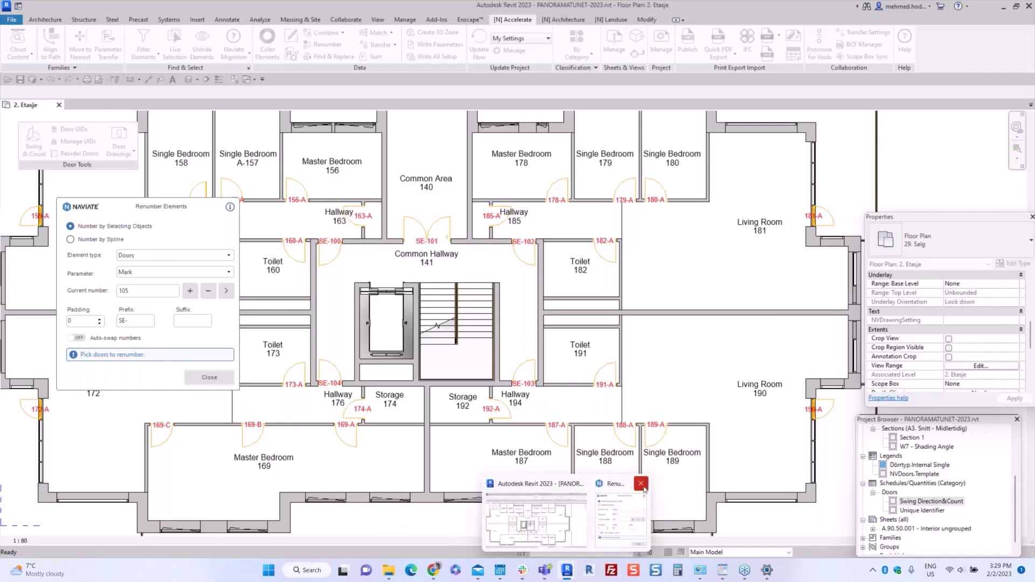
click(641, 484)
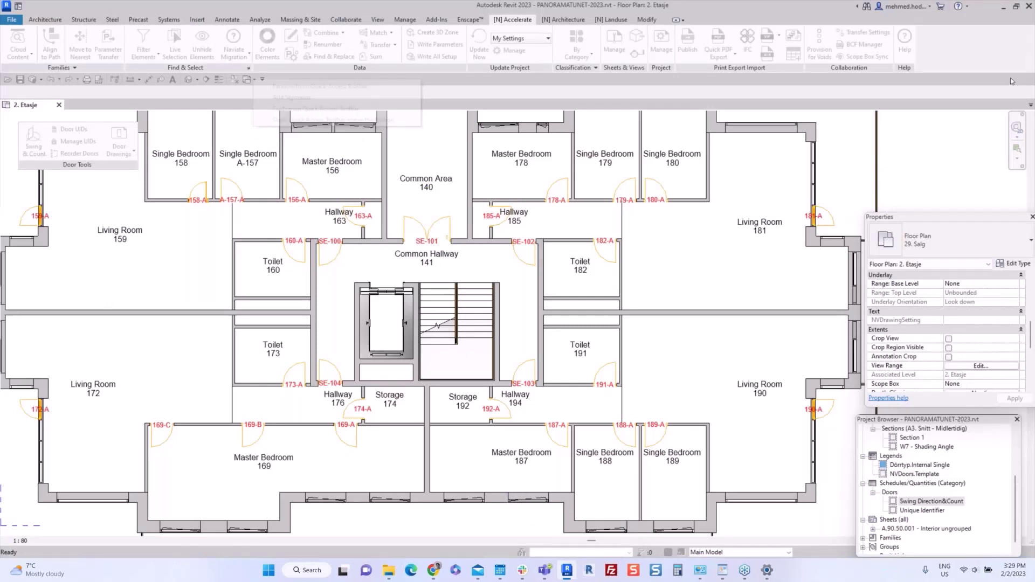
key(super)
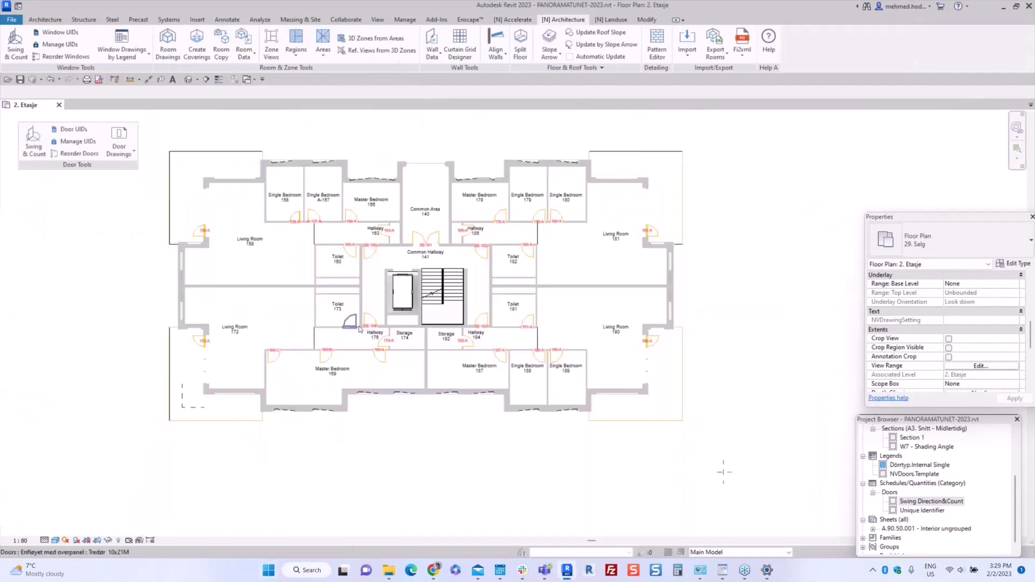
- Check the renumbered door tags on the plan and run the Door UIDs update with the existing Room Number and Sequential Number configuration
scroll(377, 291, up, 5)
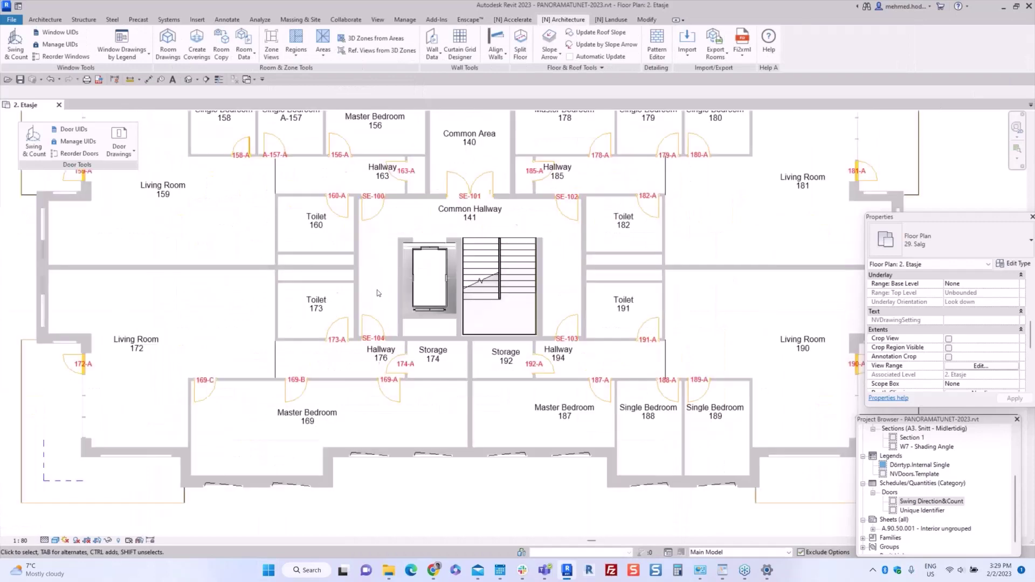
middle_drag(377, 290, 295, 313)
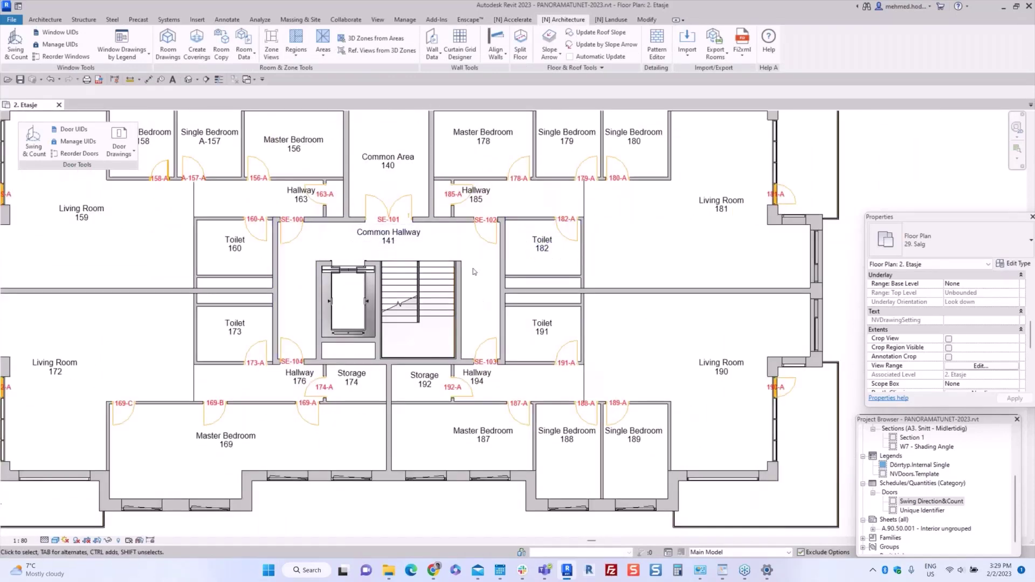
scroll(474, 272, down, 3)
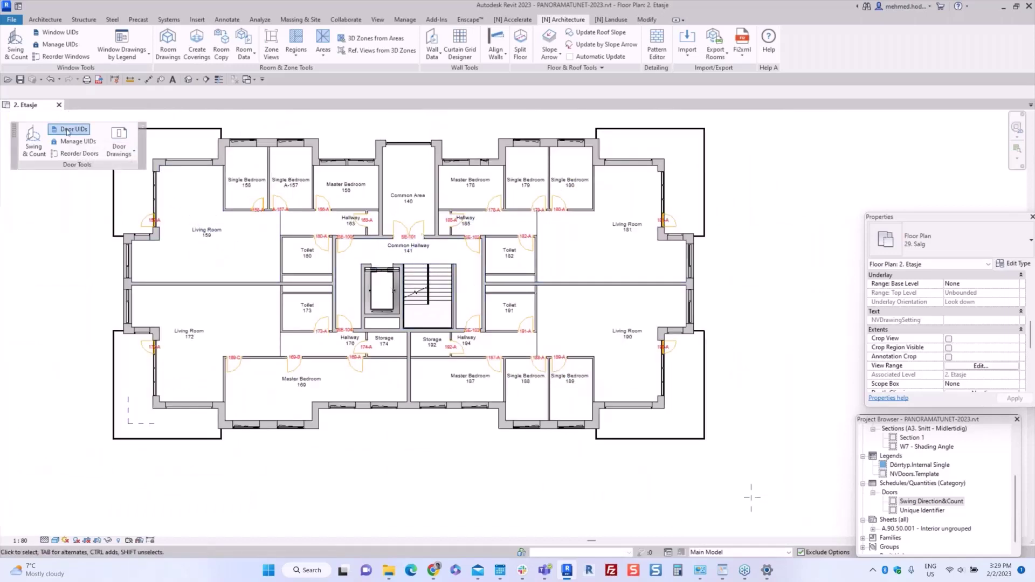
click(85, 133)
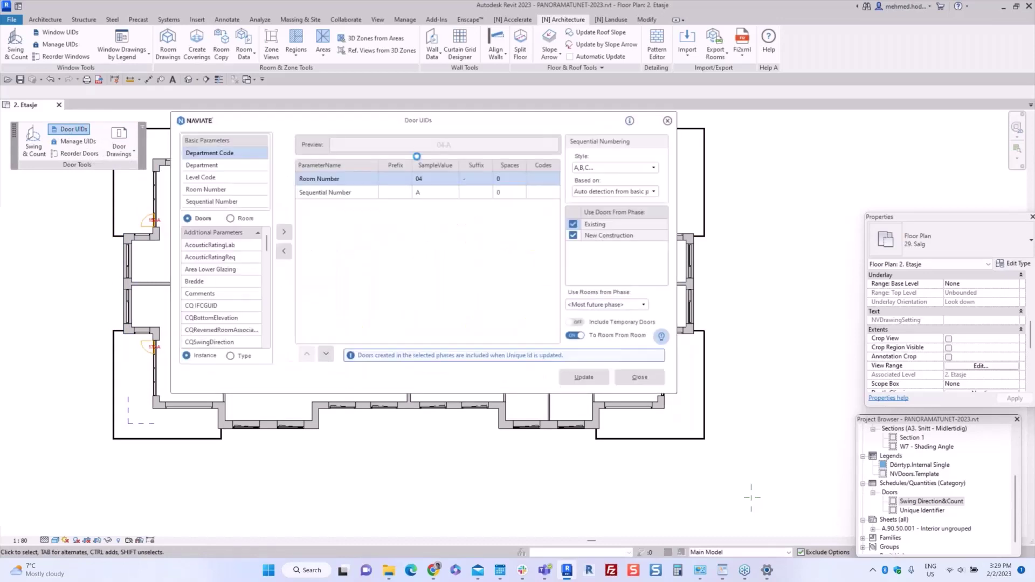
drag(399, 128, 253, 70)
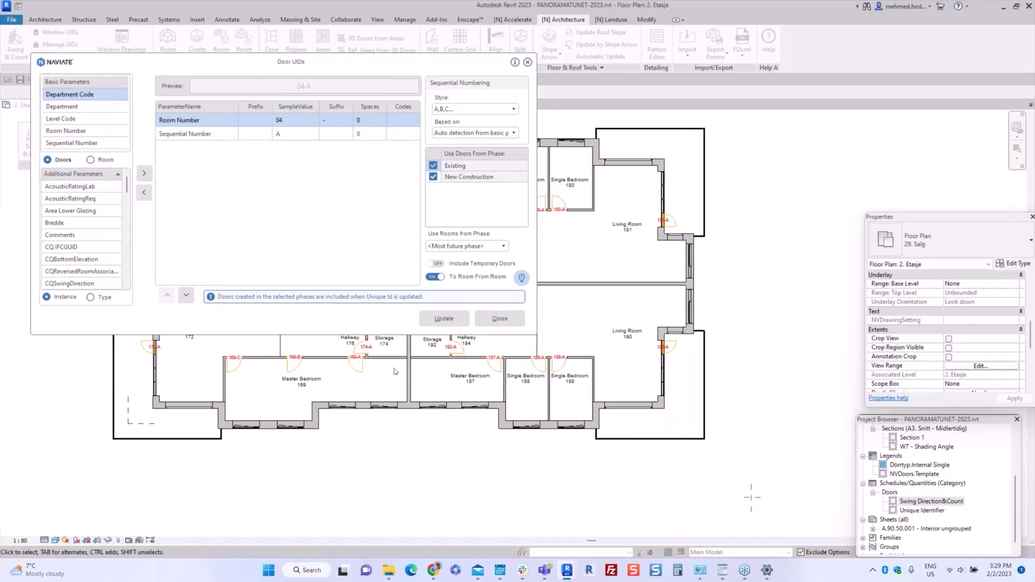
click(444, 319)
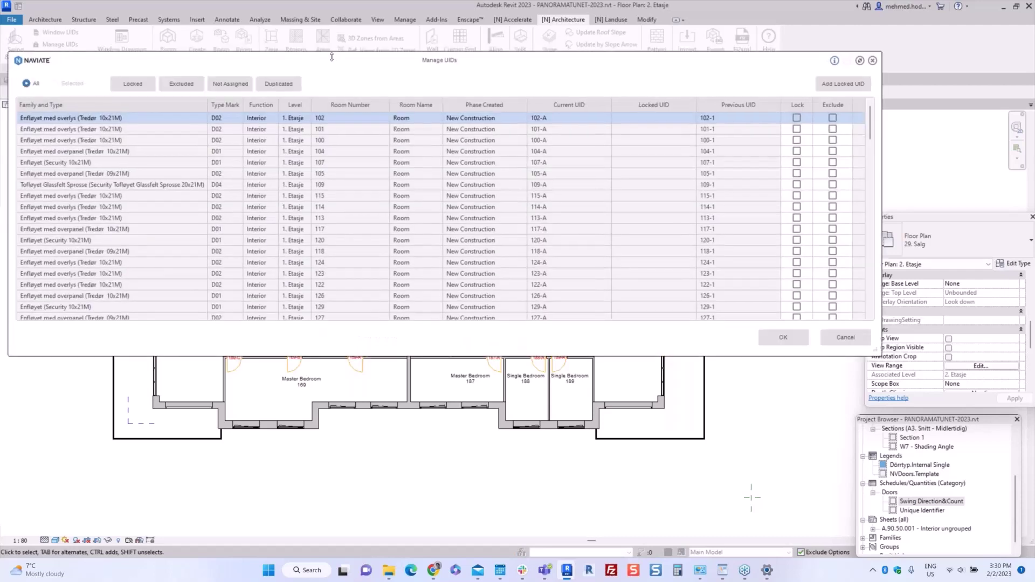
- Enlarge the Manage UIDs list and sort it so the doors flagged with red warnings come first
drag(332, 57, 358, 383)
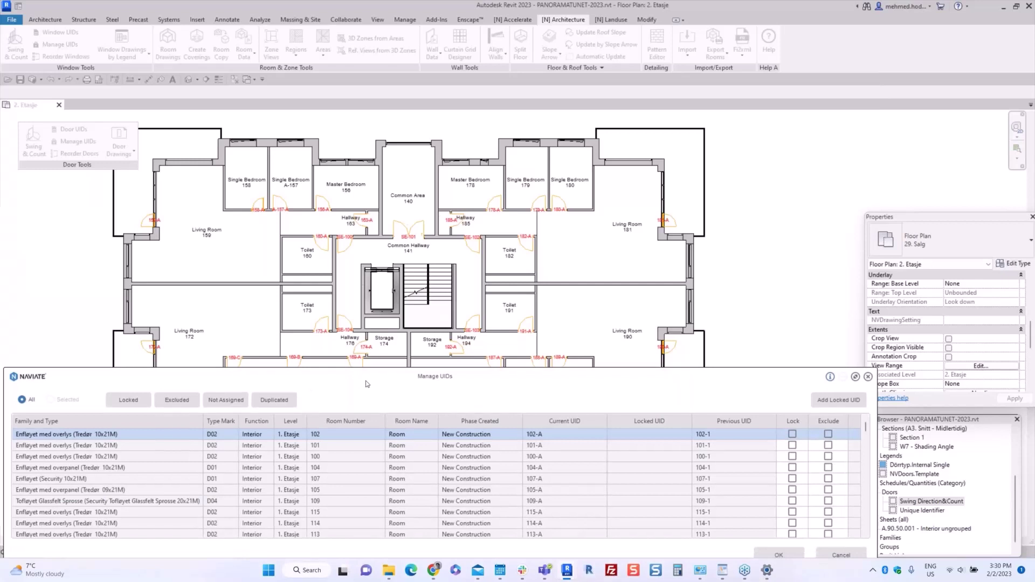
drag(429, 380, 459, 79)
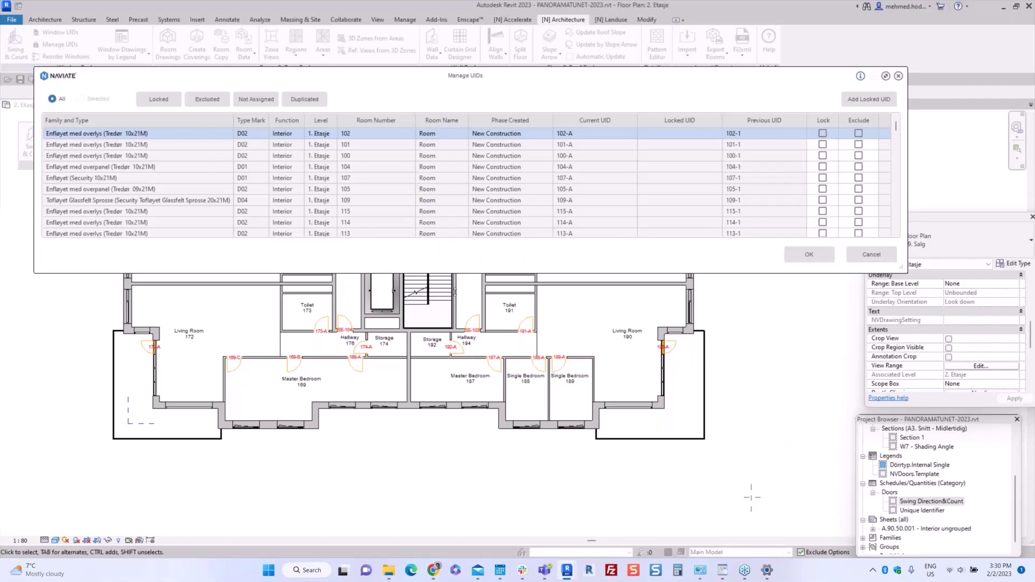
drag(432, 273, 428, 446)
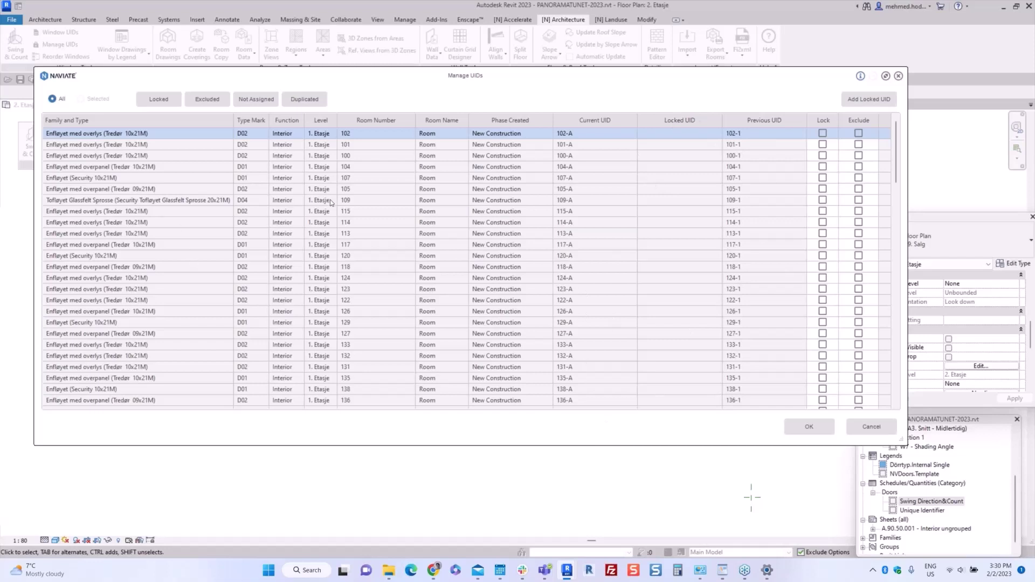
scroll(330, 200, down, 7)
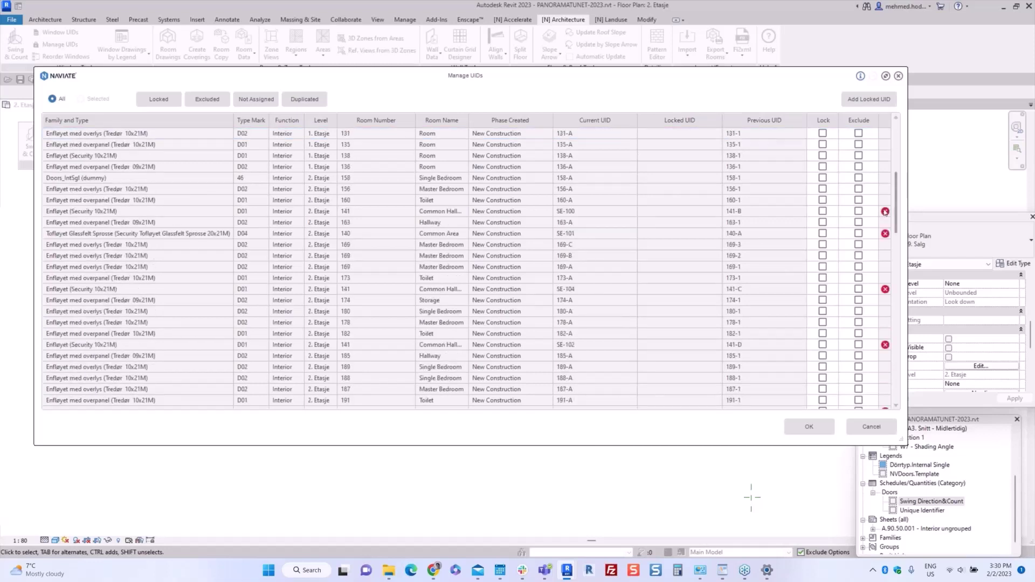
click(886, 238)
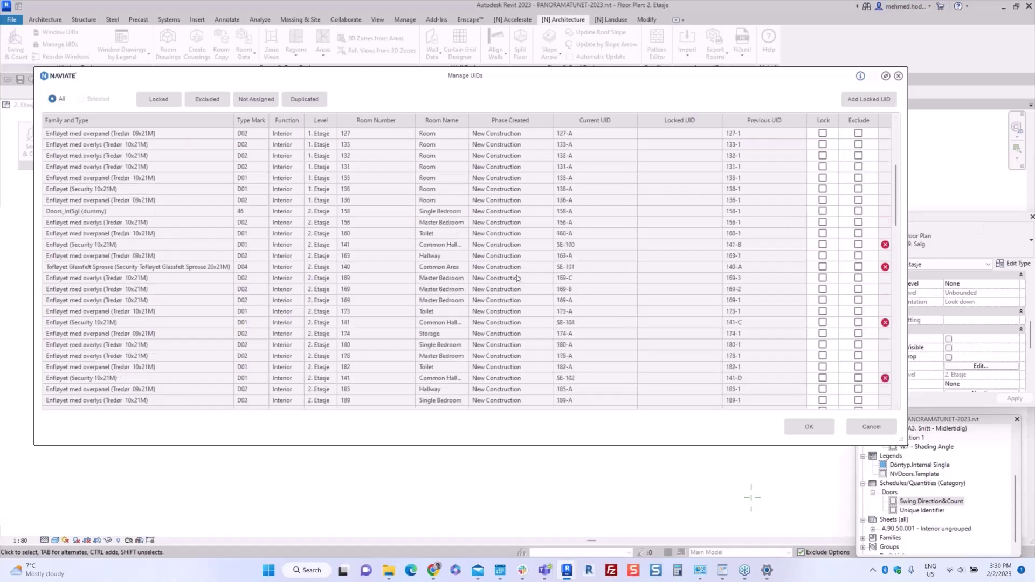
click(884, 121)
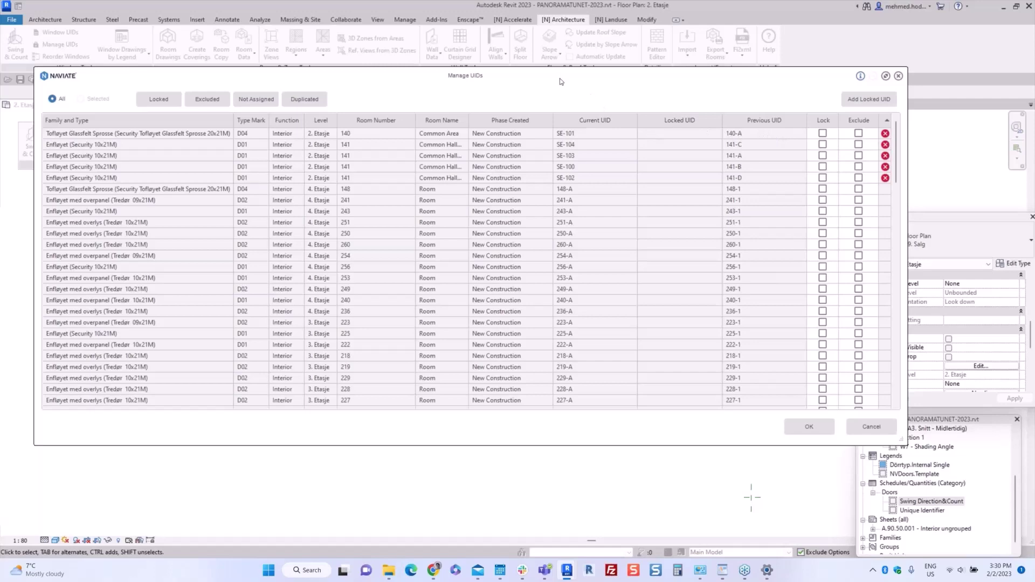
- Compare the current and previous UIDs of the flagged common area and hallway doors with their tags on the floor plan
drag(560, 79, 550, 353)
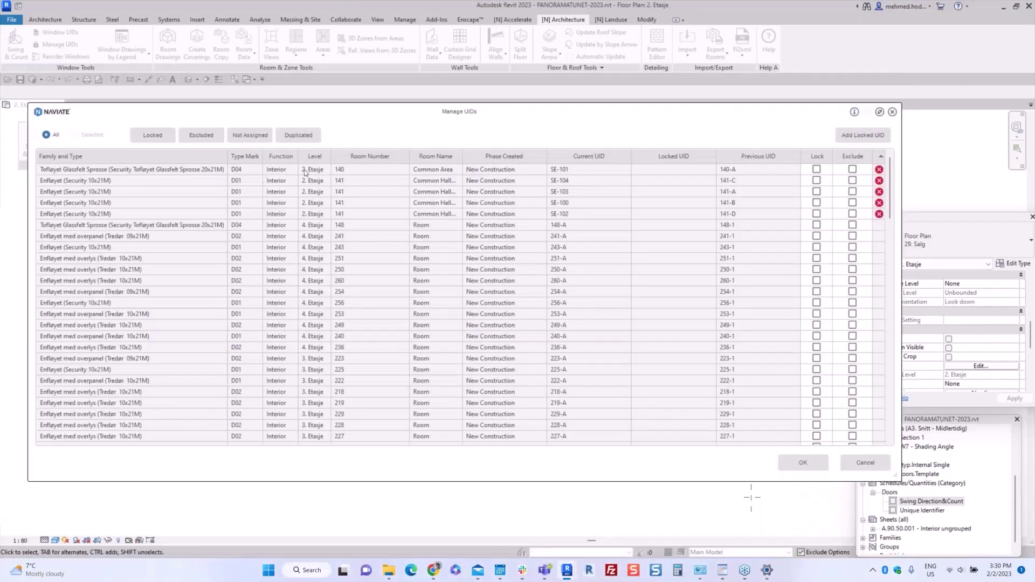
click(582, 173)
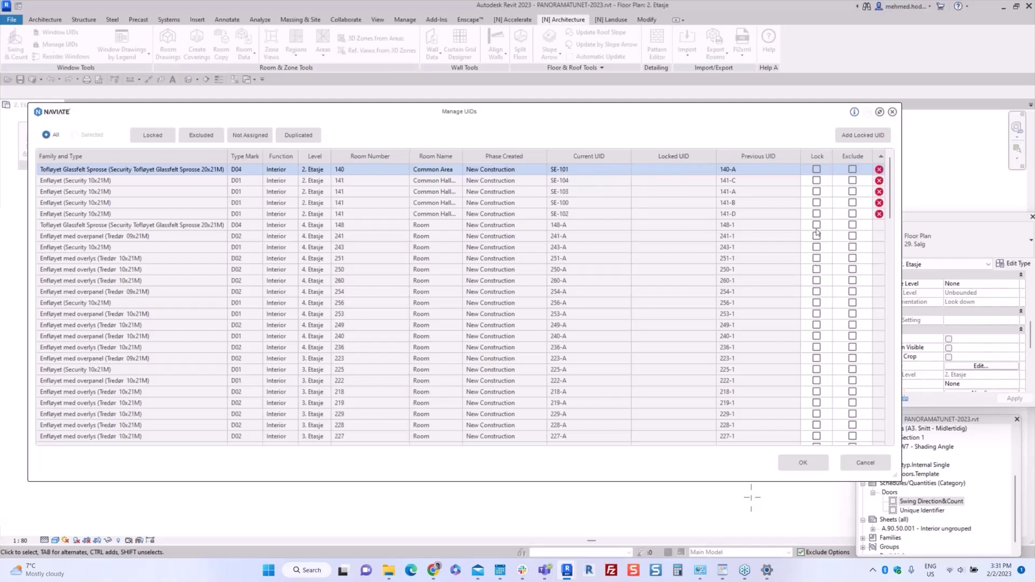
mouse_move(879, 172)
drag(686, 117, 681, 345)
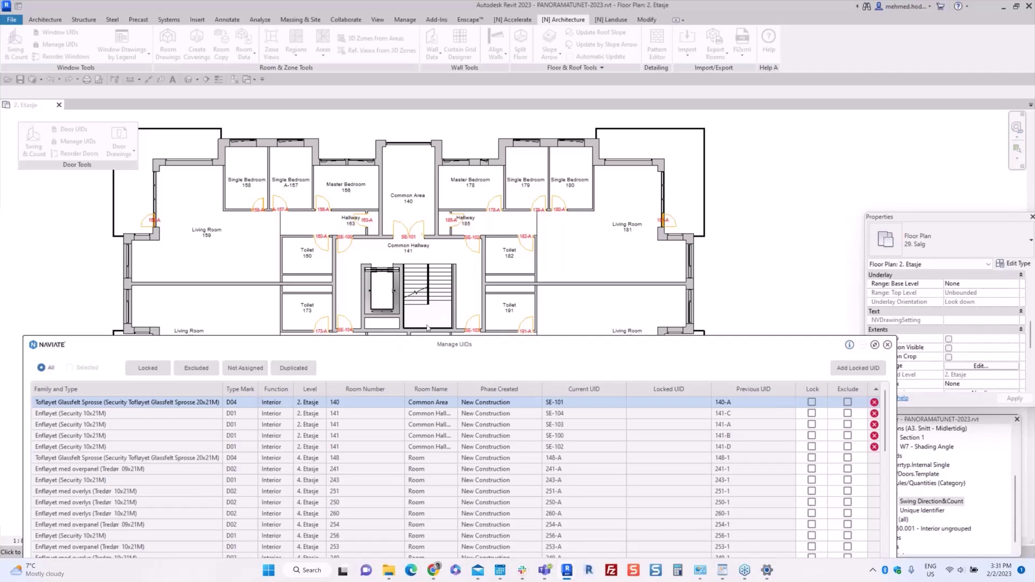
- Lock the UIDs of the five flagged doors, SE-100 to SE-104, in Manage UIDs and apply the changes
drag(429, 345, 436, 124)
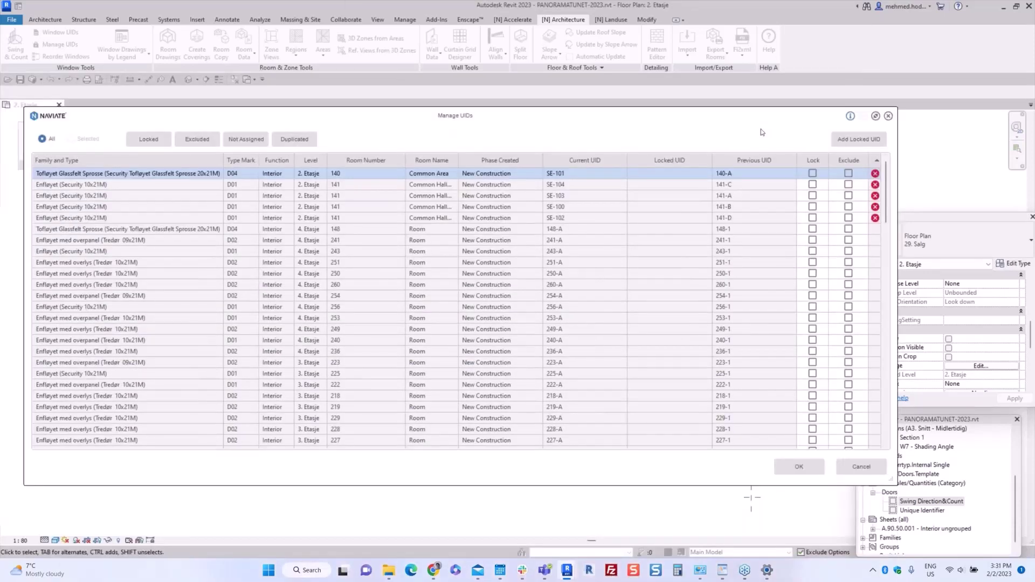
click(812, 173)
click(812, 184)
click(812, 196)
click(813, 207)
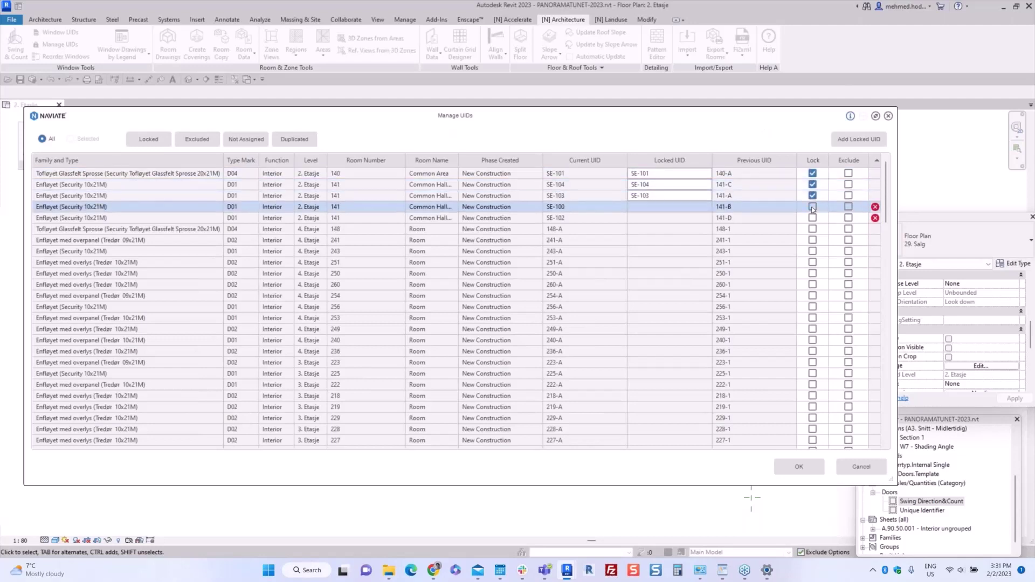
click(813, 218)
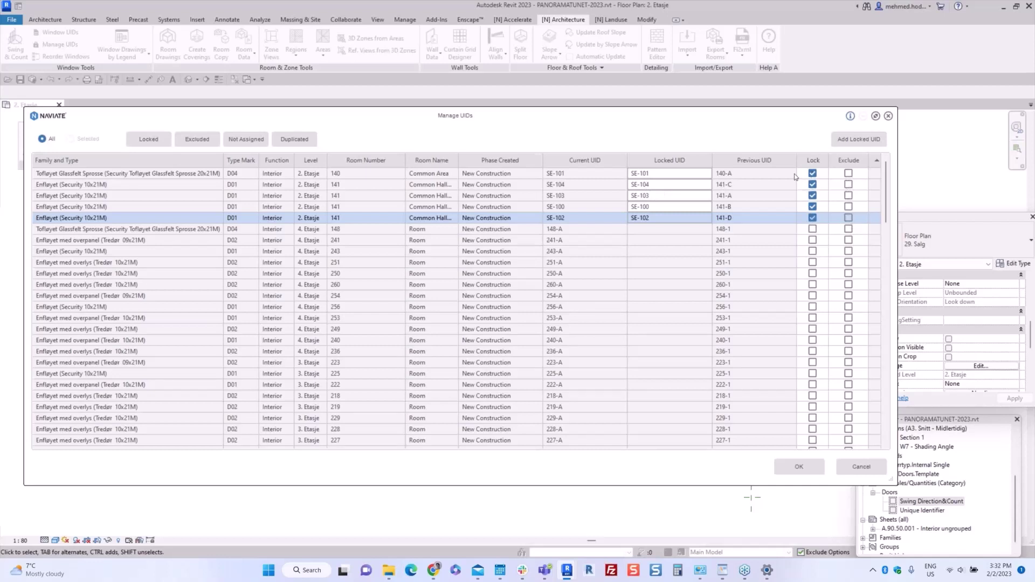
click(800, 467)
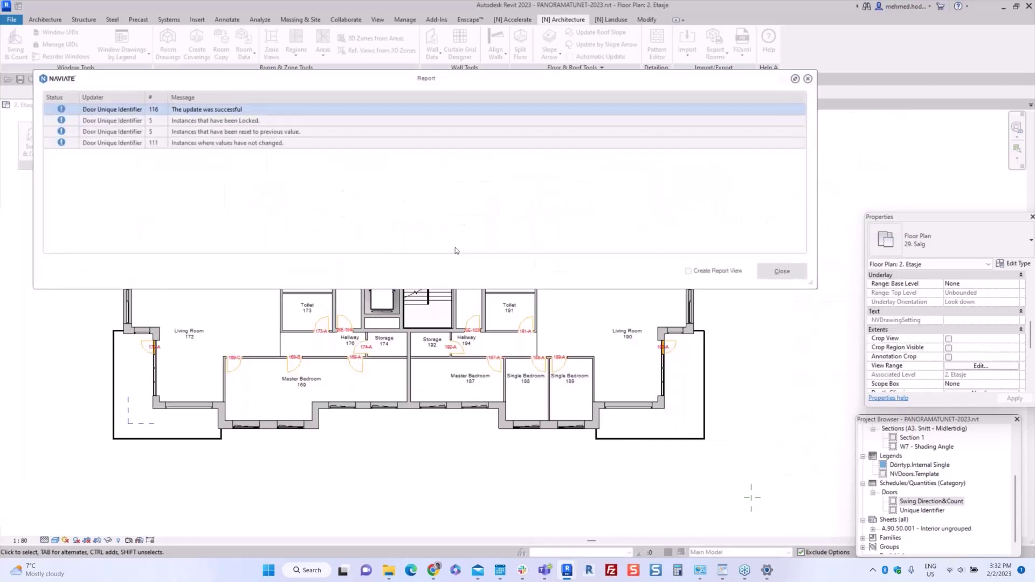
- Review the report entries for locked and reset instances, close the report, and inspect the door tags around Common Hallway 141
click(222, 123)
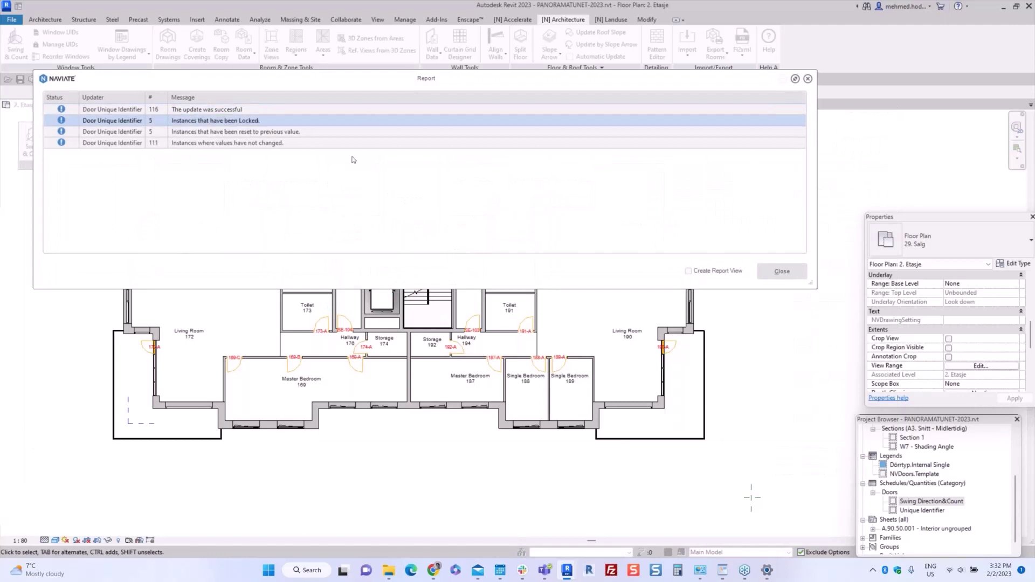
click(248, 134)
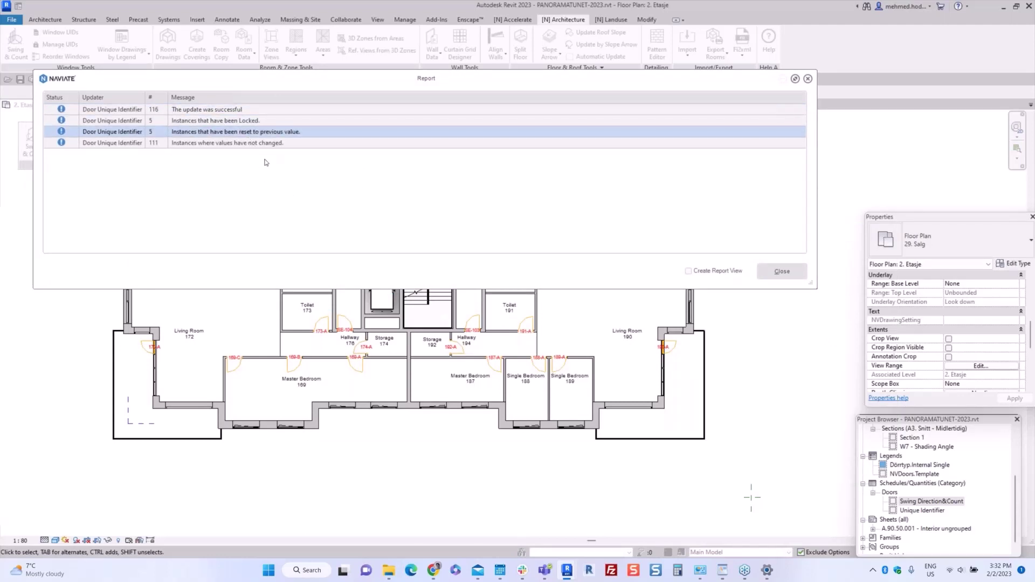
click(781, 271)
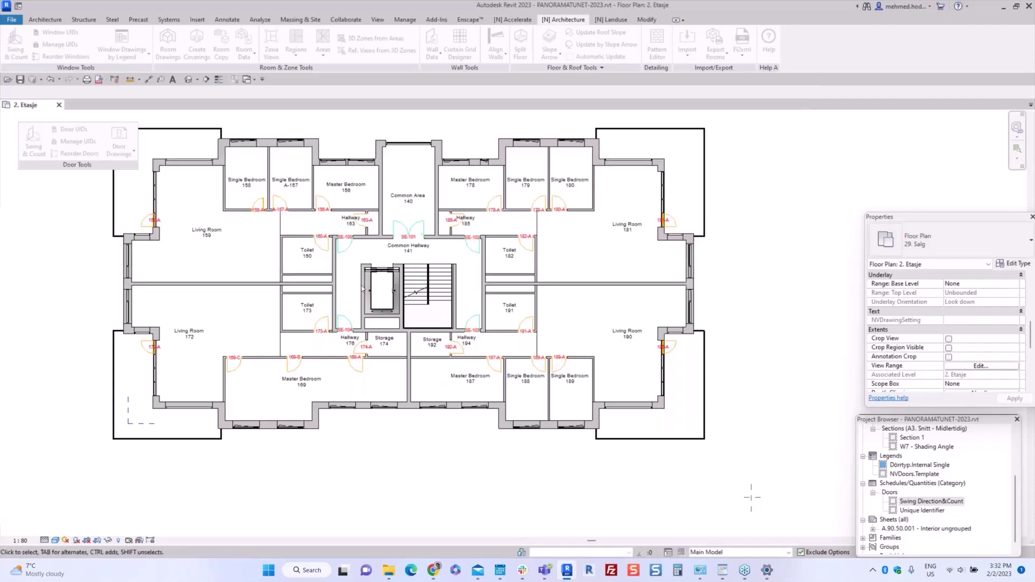
scroll(366, 269, up, 3)
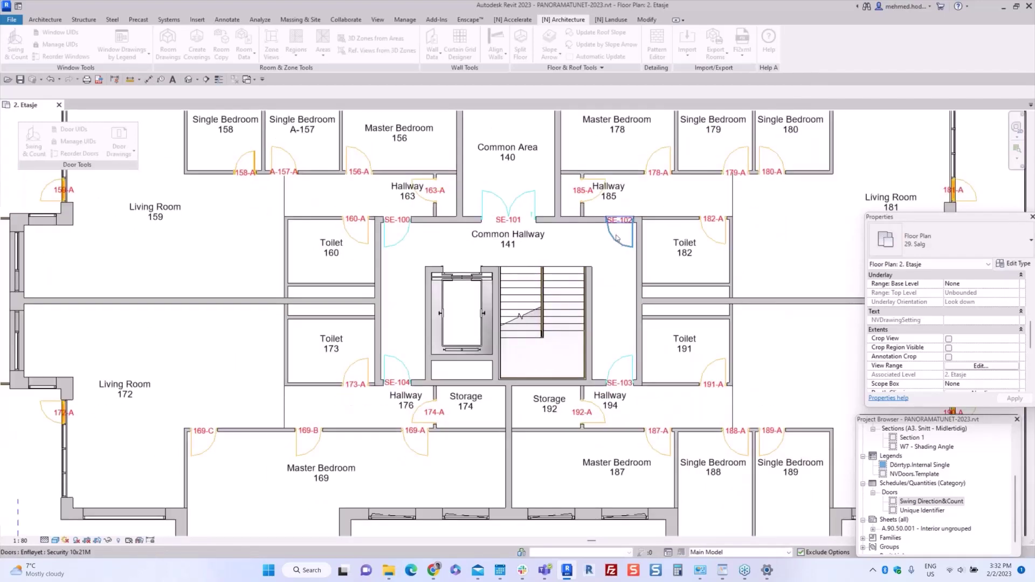
middle_drag(611, 333, 519, 338)
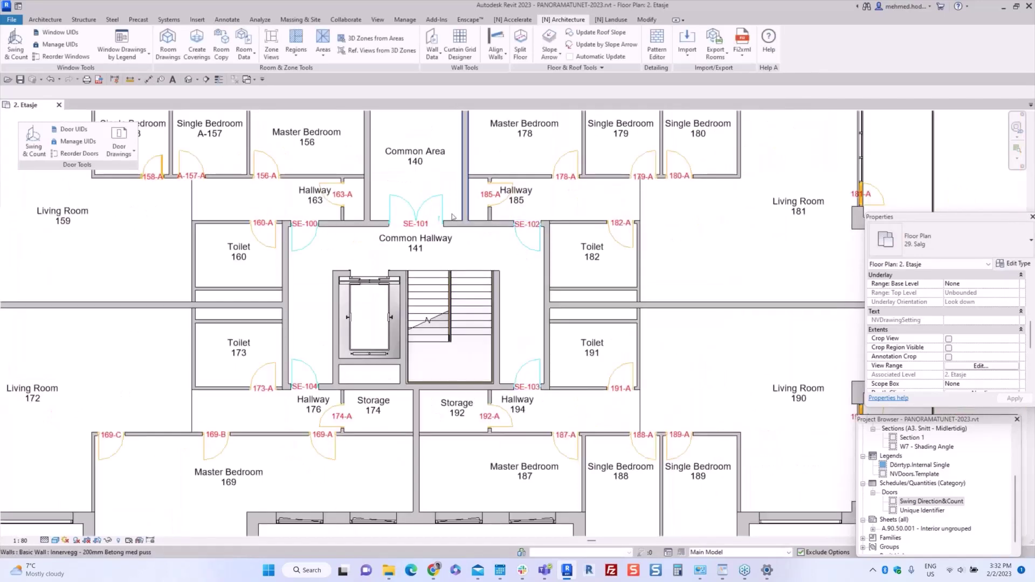
- Examine how Color Elements colours the Doors category by the NVLockedUID instance parameter, then close the tool
click(512, 19)
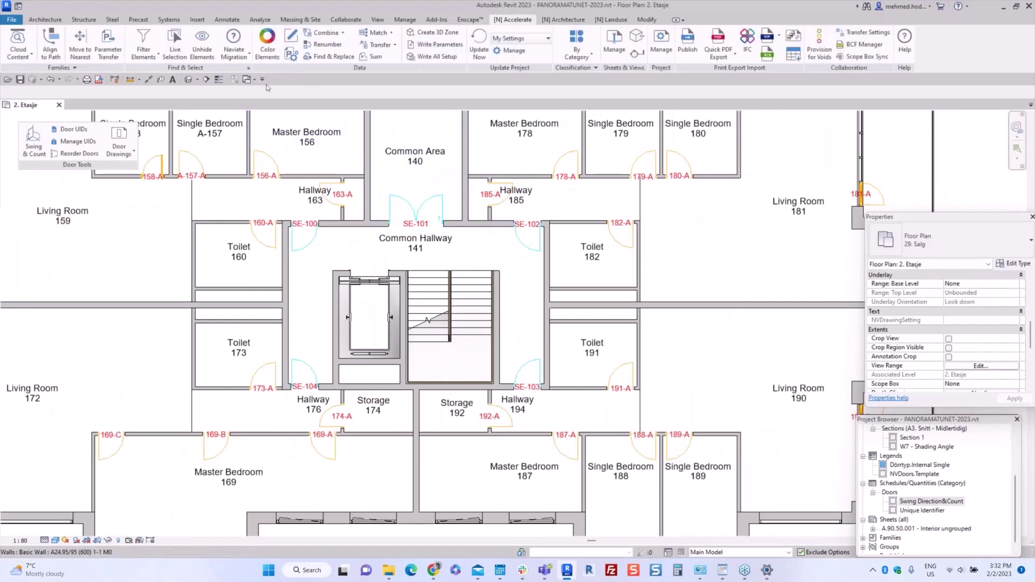
click(272, 45)
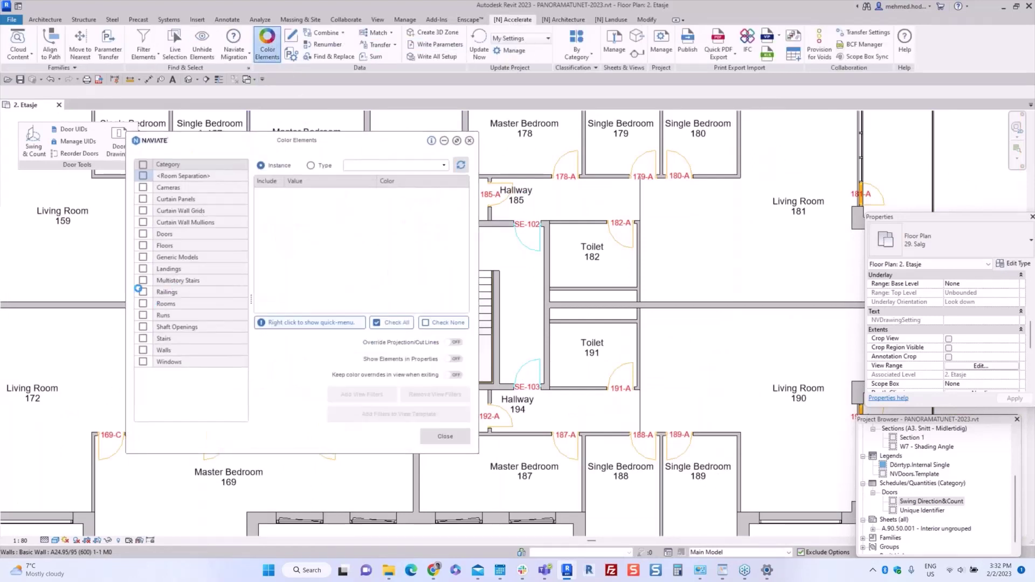
click(143, 234)
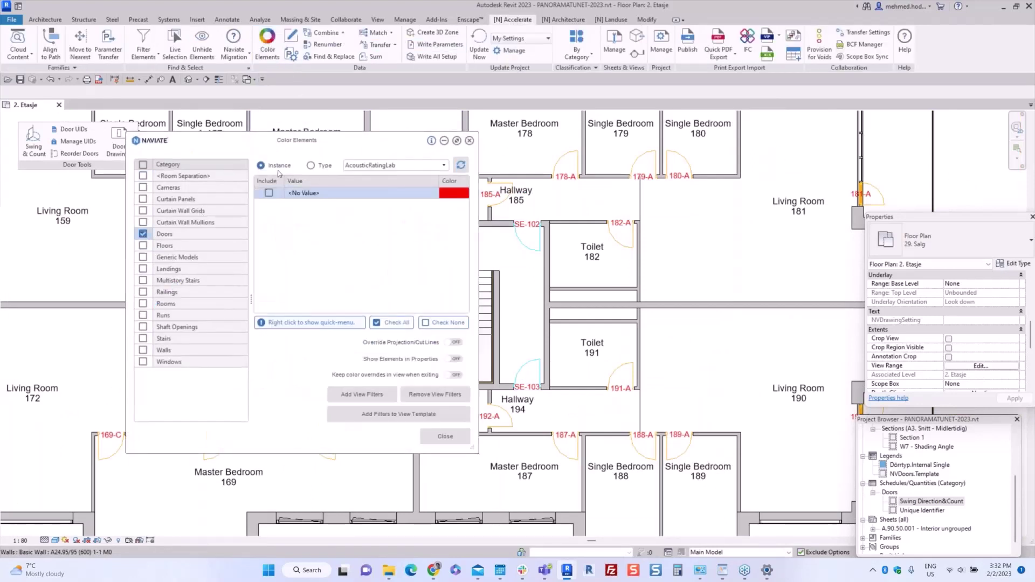
click(390, 166)
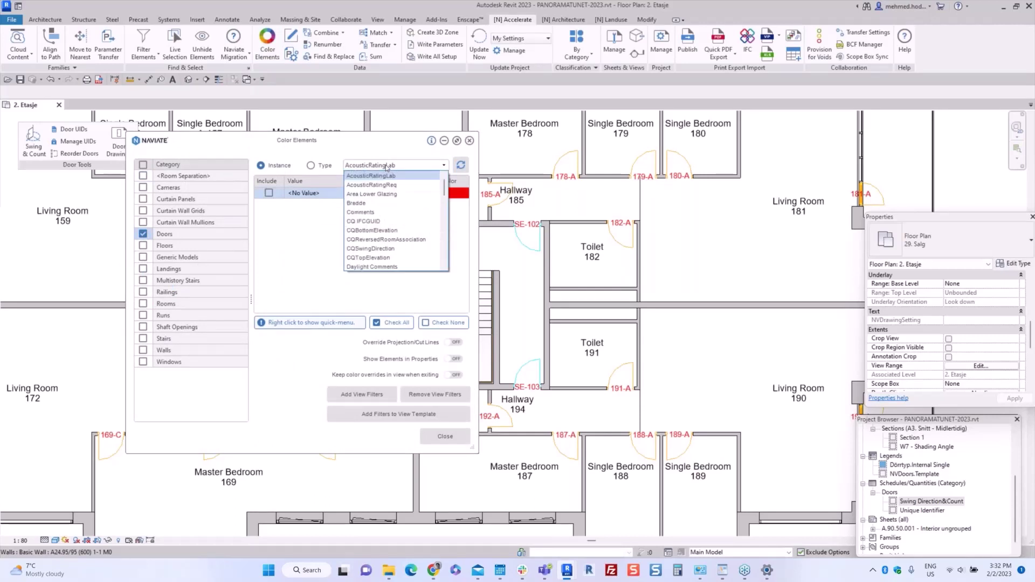
scroll(389, 238, down, 10)
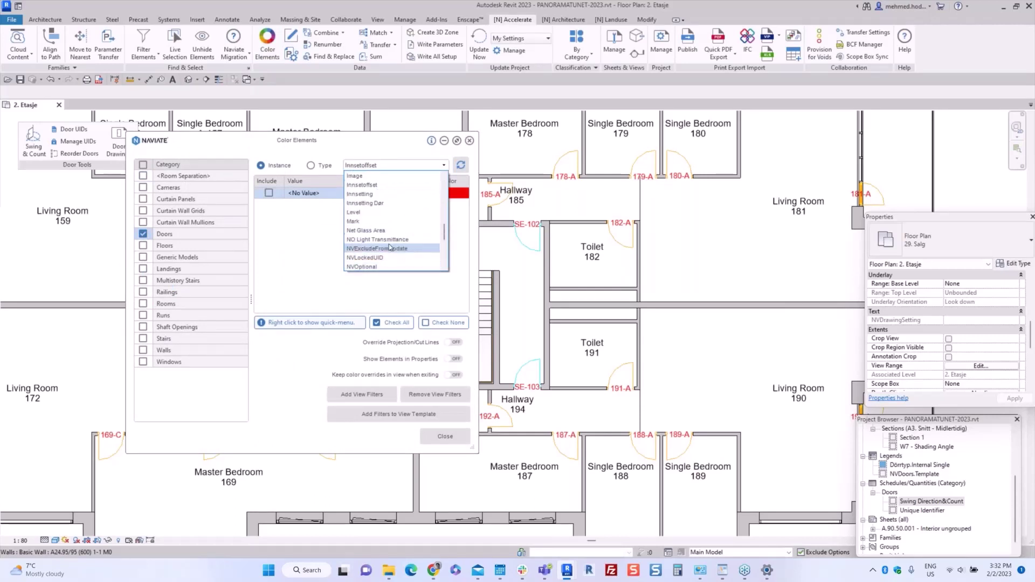
click(375, 236)
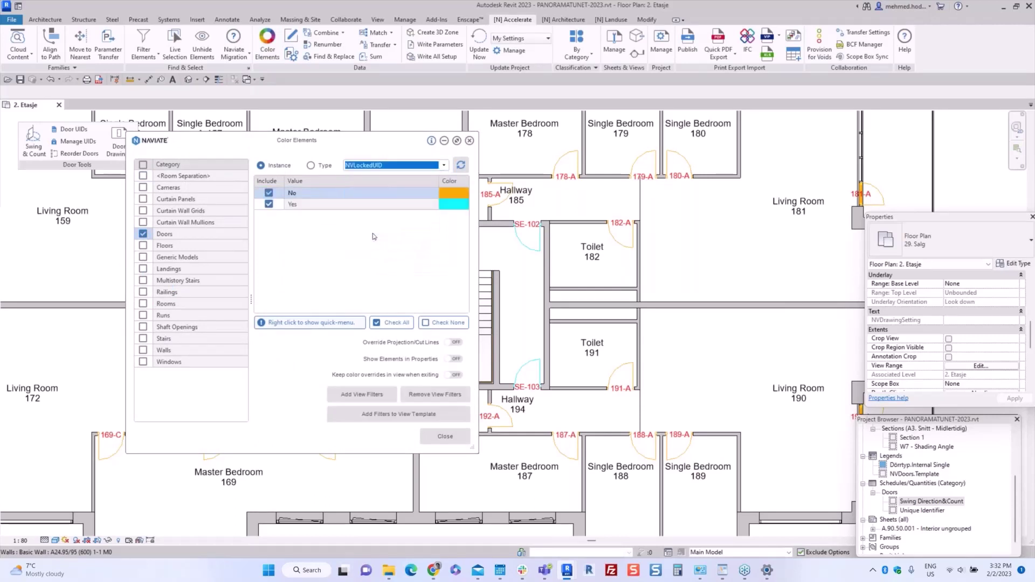
drag(352, 142, 262, 136)
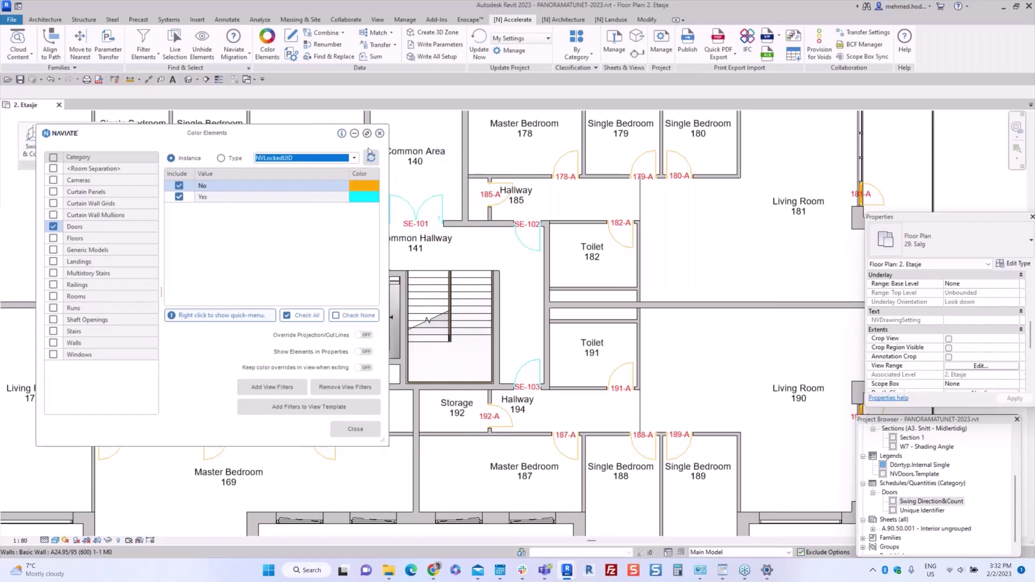
click(380, 133)
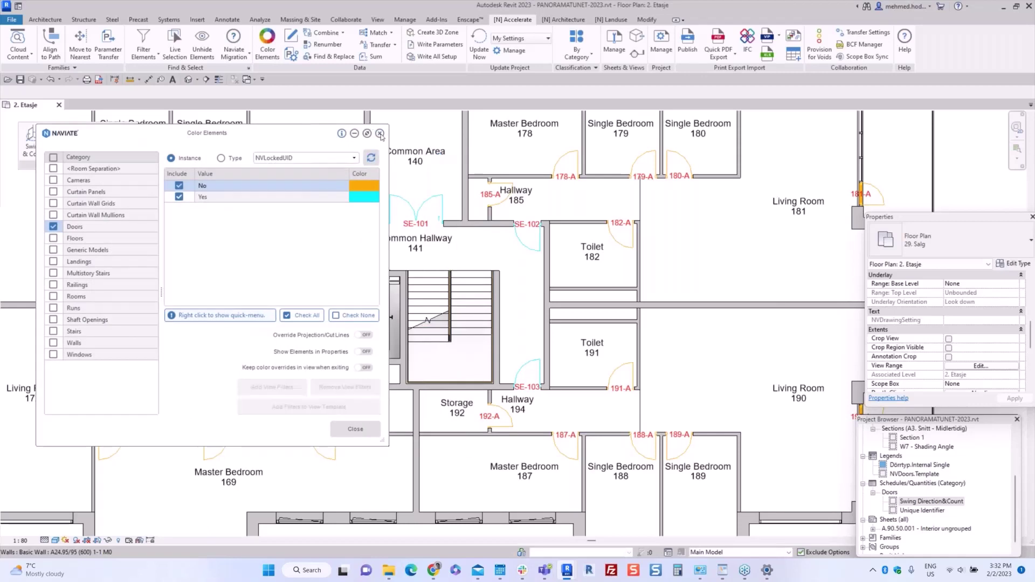
- Inspect the NVLockedUID and NVExcludeFromUpdate properties of door SE-102 beside Hallway 185, then deselect the door
scroll(475, 260, down, 4)
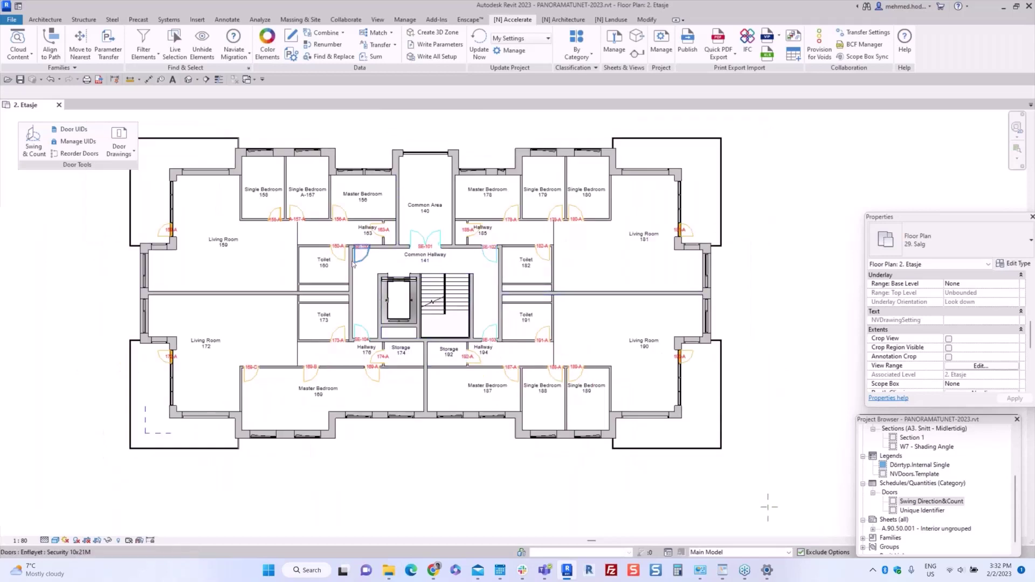
scroll(363, 269, up, 2)
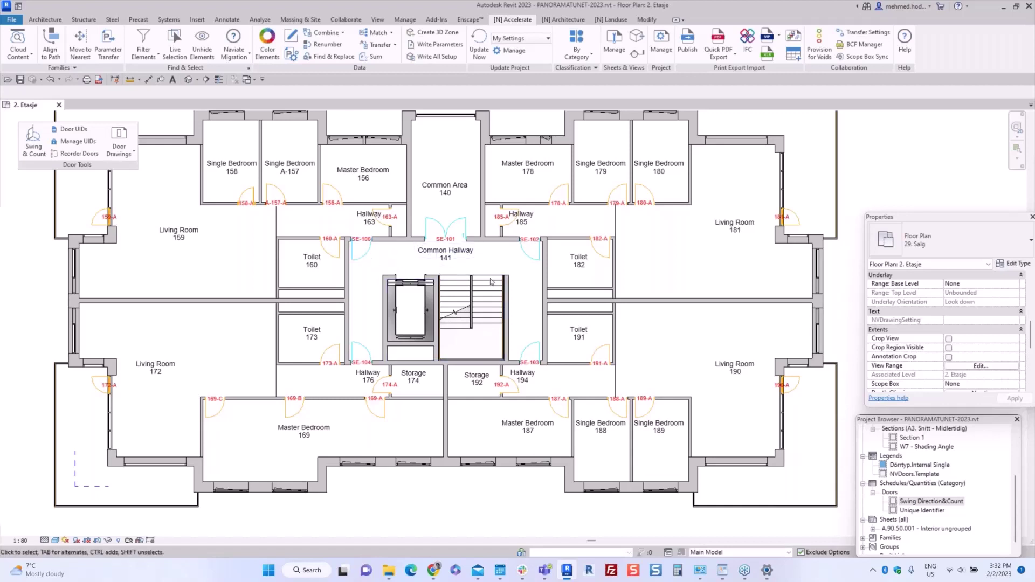
click(531, 260)
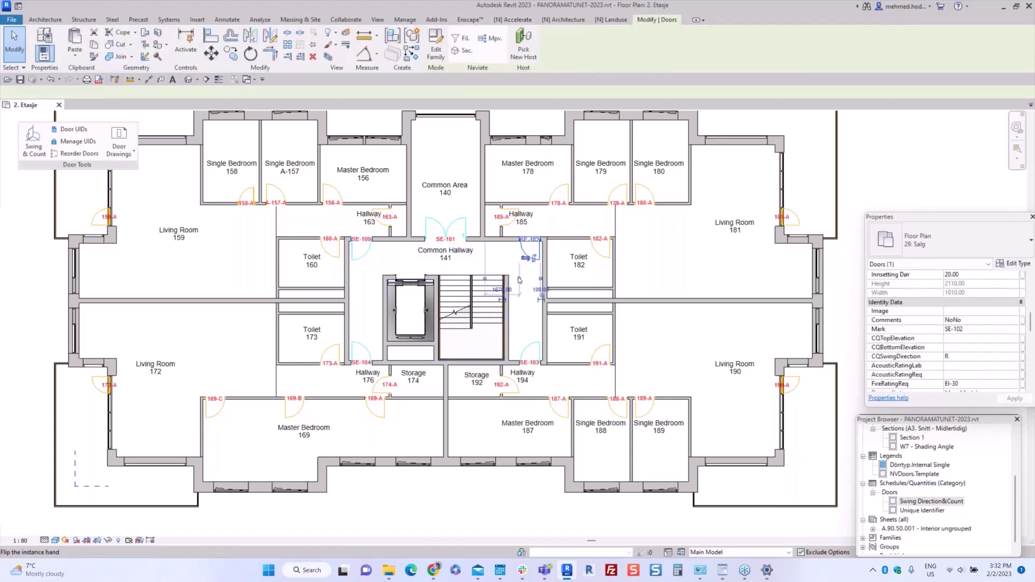
scroll(962, 347, up, 5)
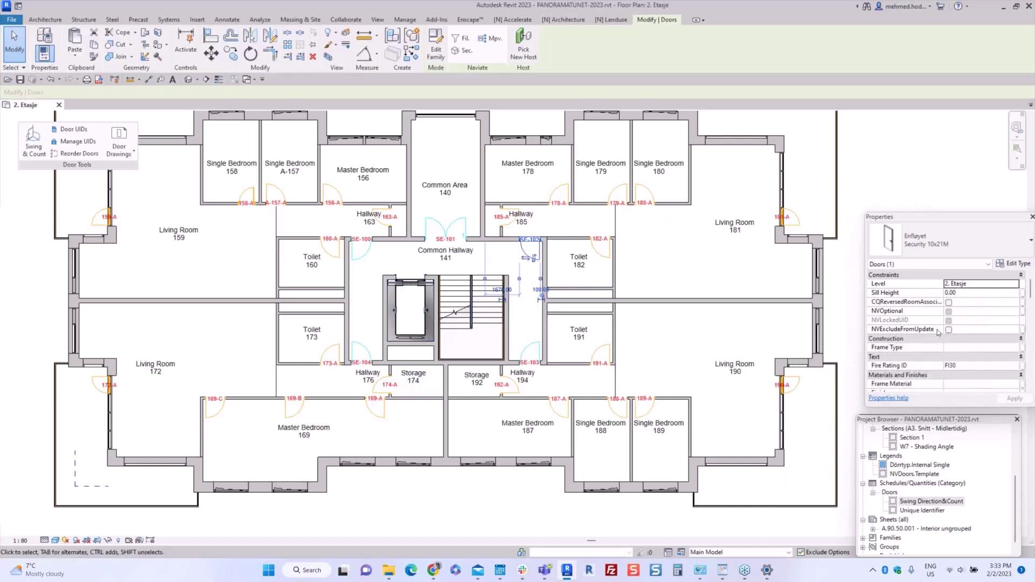
mouse_move(899, 326)
mouse_move(930, 318)
click(380, 268)
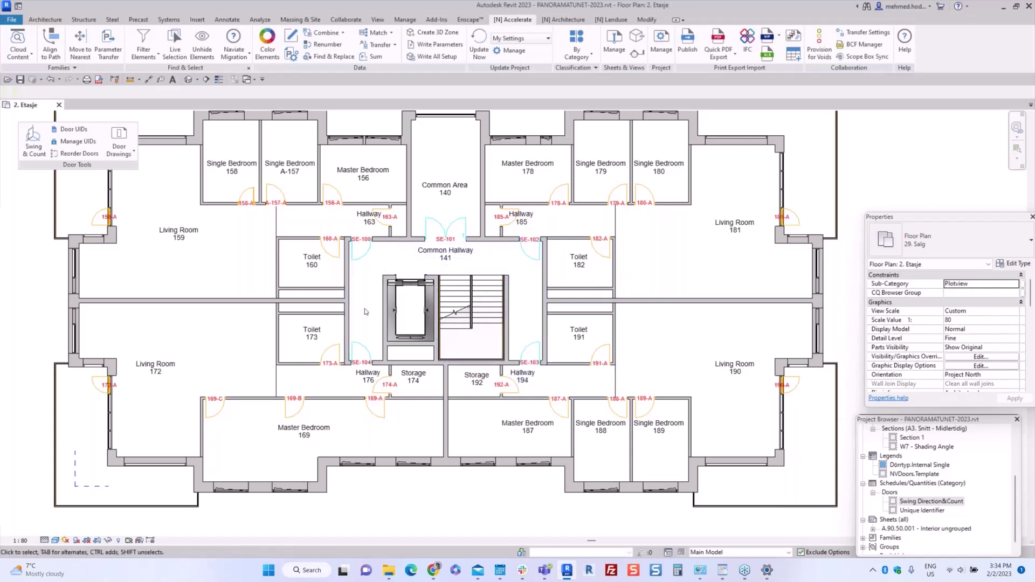
- Open the Unique Identifier door schedule and tile it beside the 2. Etasje floor plan
middle_drag(526, 258, 507, 253)
scroll(347, 300, up, 1)
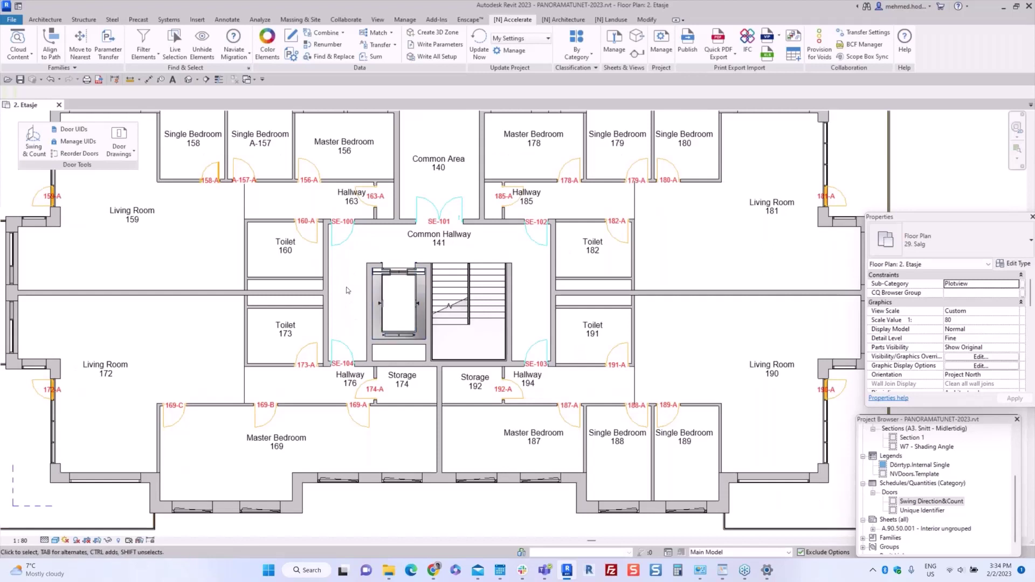
scroll(925, 498, down, 1)
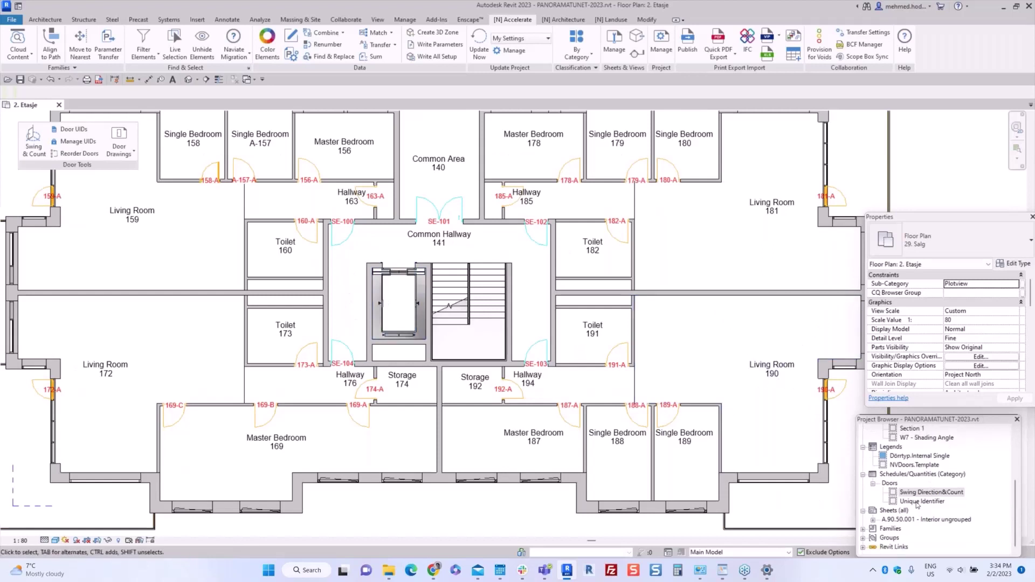
click(921, 501)
double_click(921, 502)
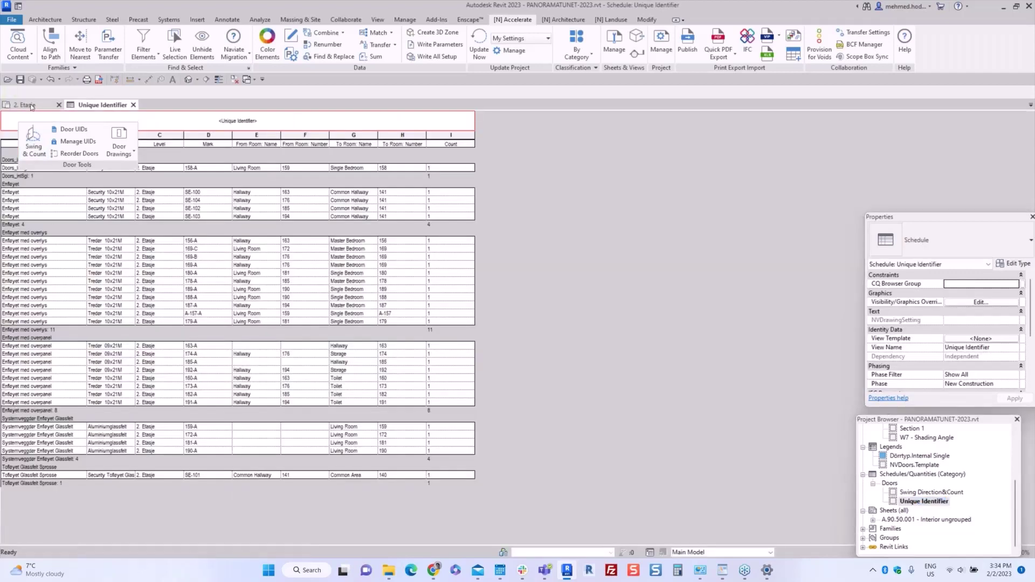
key(w)
key(t)
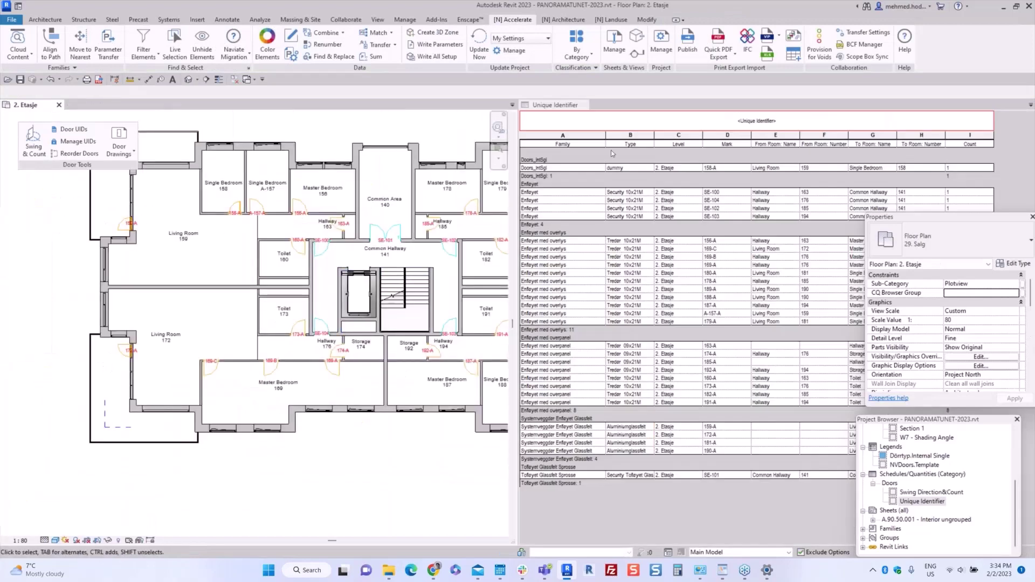
- Rerun the Door UIDs update with the existing Room Number and Sequential Number configuration, accept the Manage UIDs list, and dismiss the report
scroll(274, 270, down, 4)
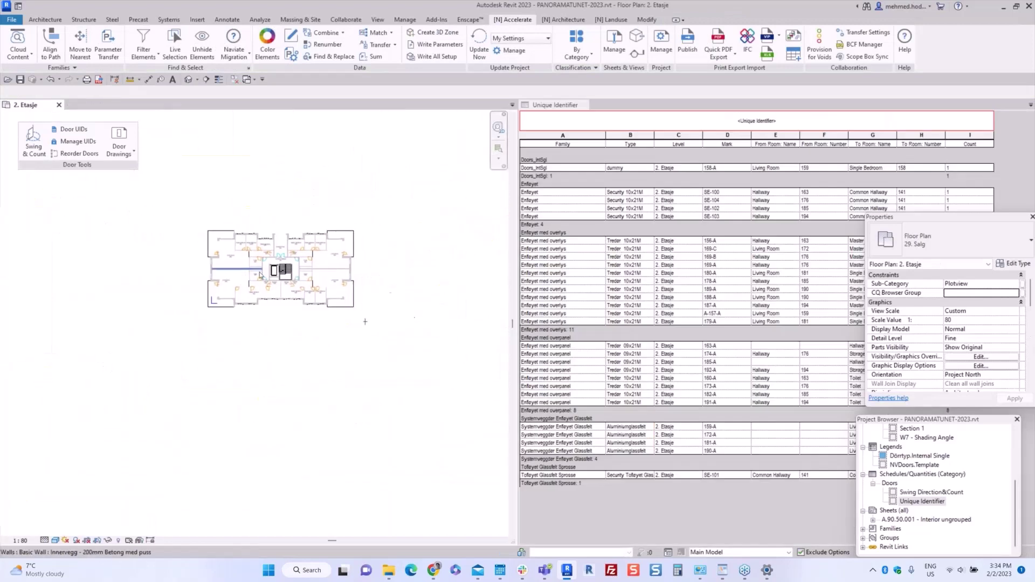
scroll(274, 270, up, 6)
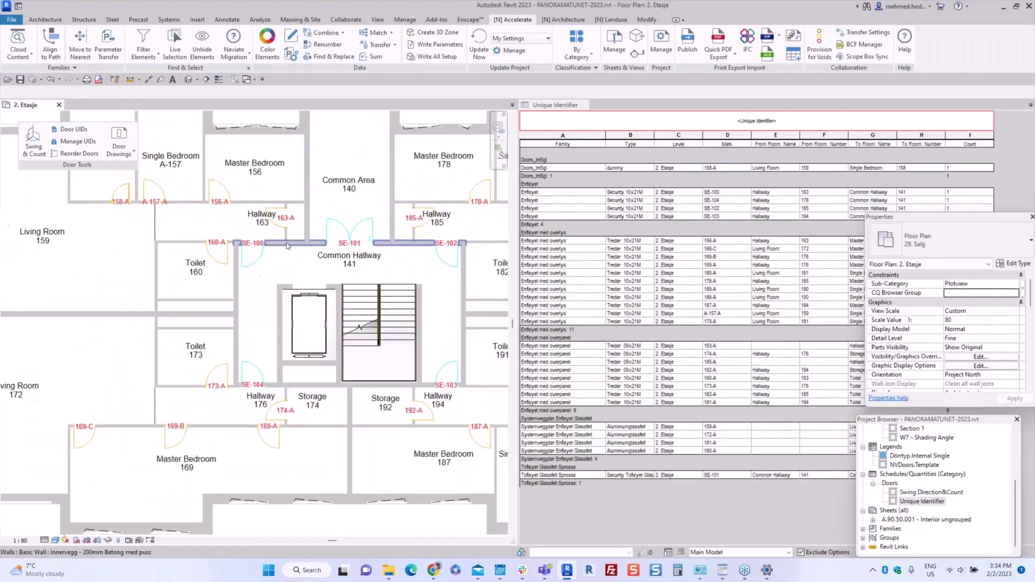
scroll(405, 340, down, 1)
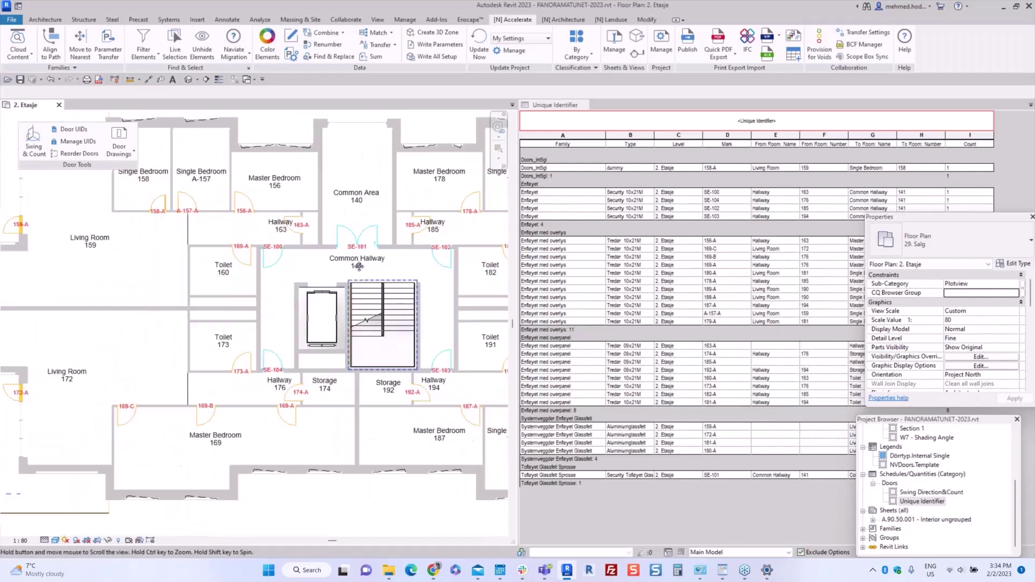
middle_drag(405, 339, 354, 291)
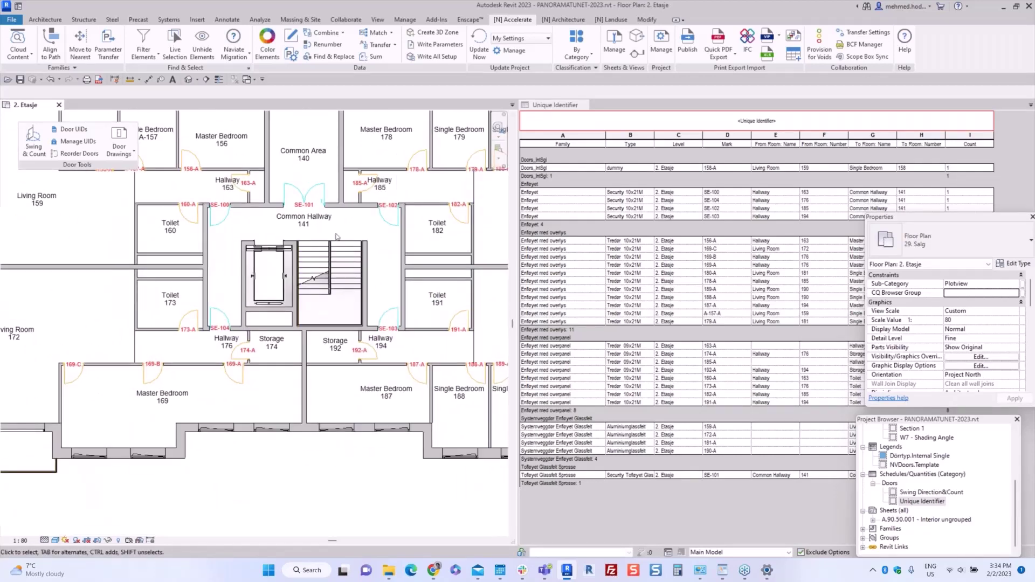
middle_drag(218, 274, 229, 278)
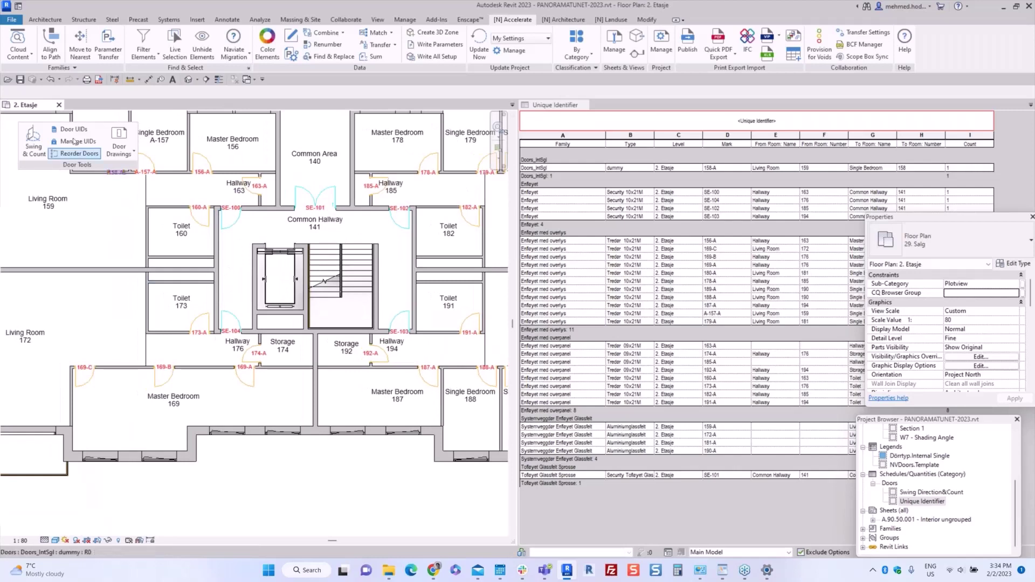
click(69, 134)
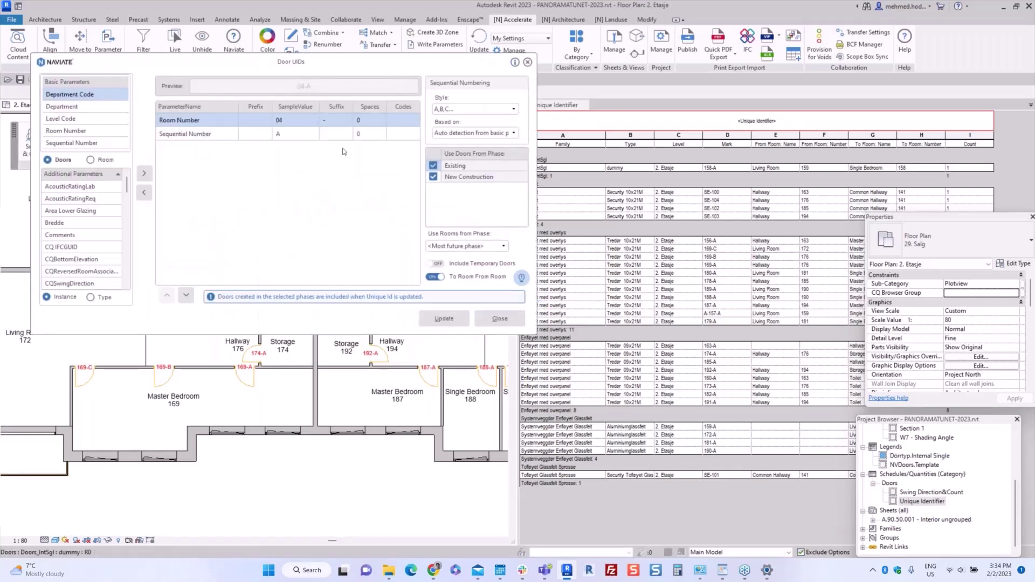
click(444, 319)
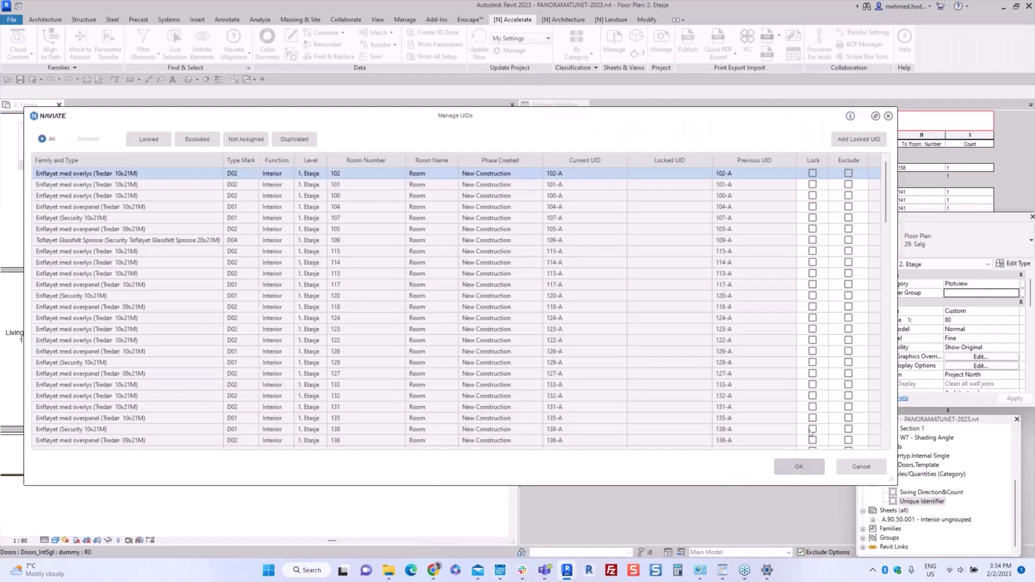
click(799, 467)
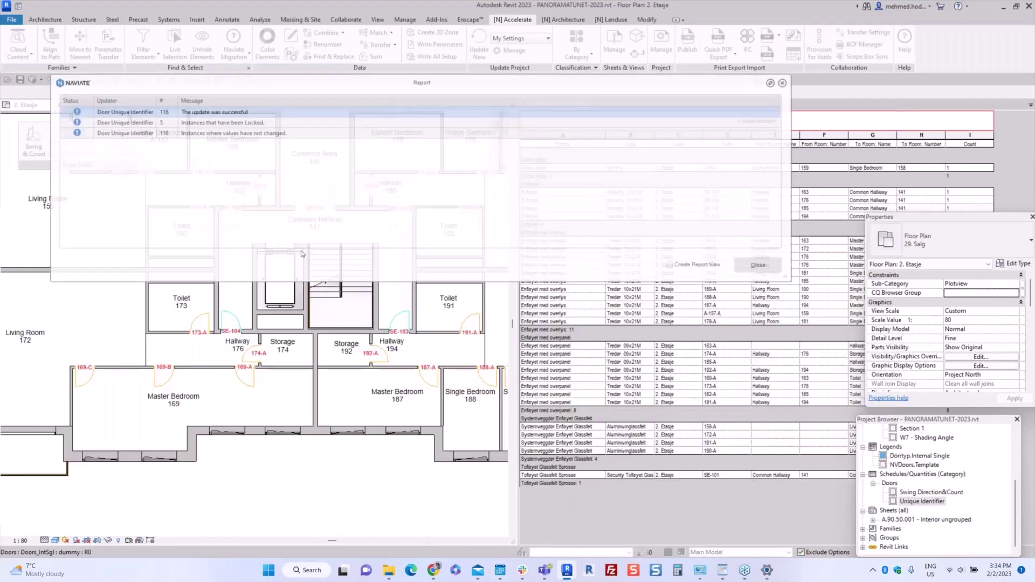
key(Escape)
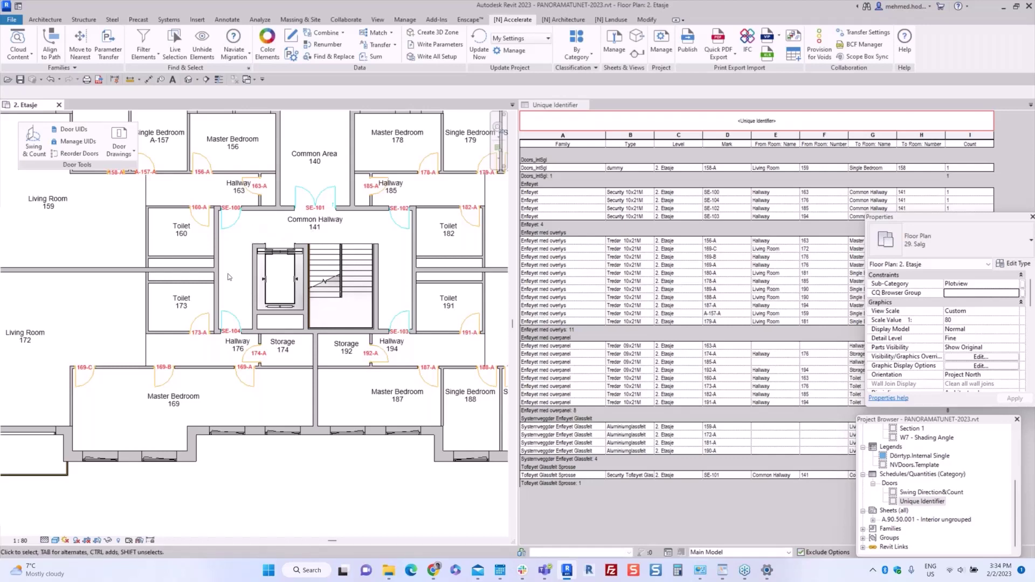
- Inspect the properties of security door SE-100 beside Hallway 163, then deselect the door
middle_drag(233, 264, 237, 294)
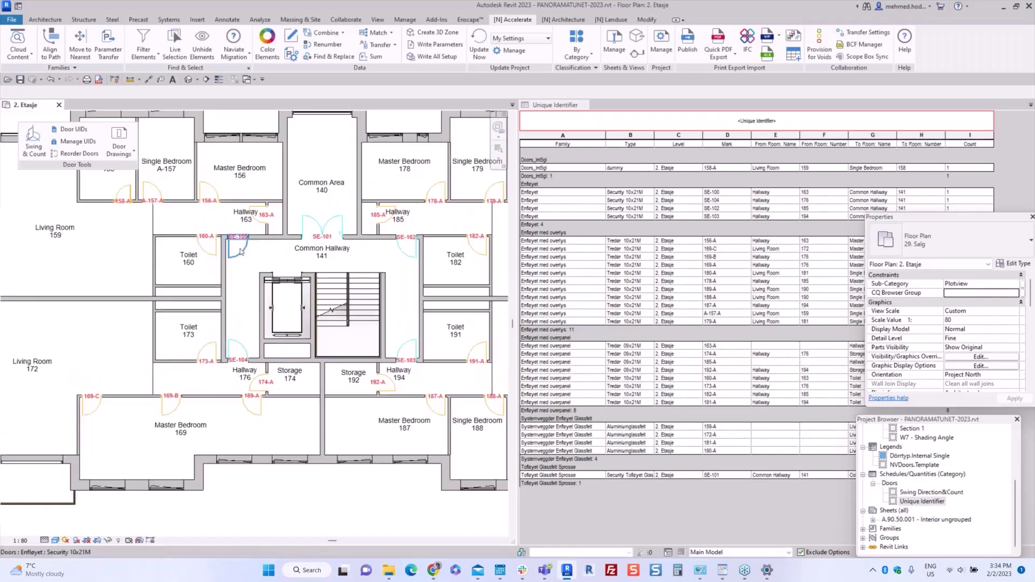
scroll(237, 262, up, 1)
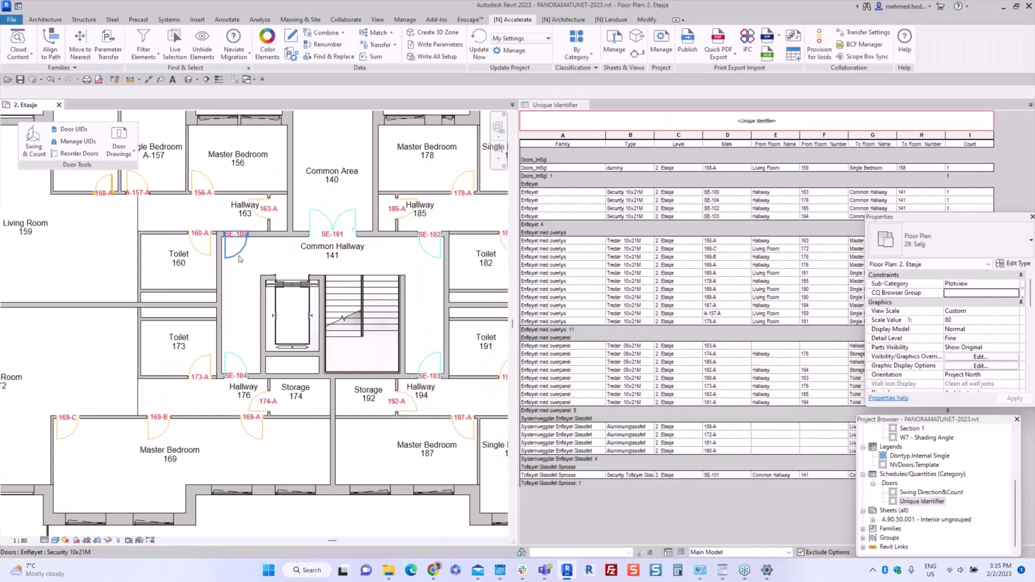
click(237, 259)
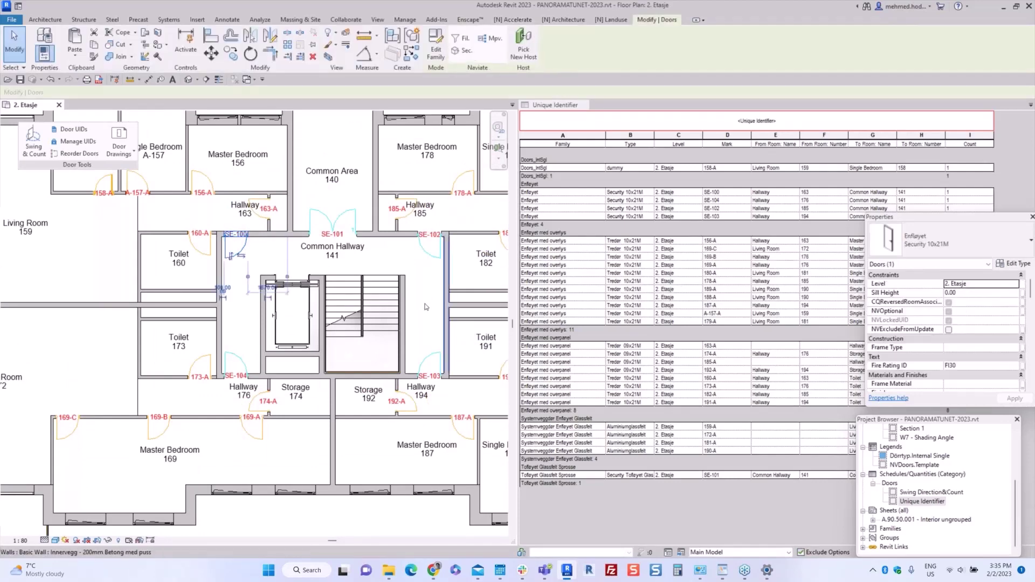
click(260, 264)
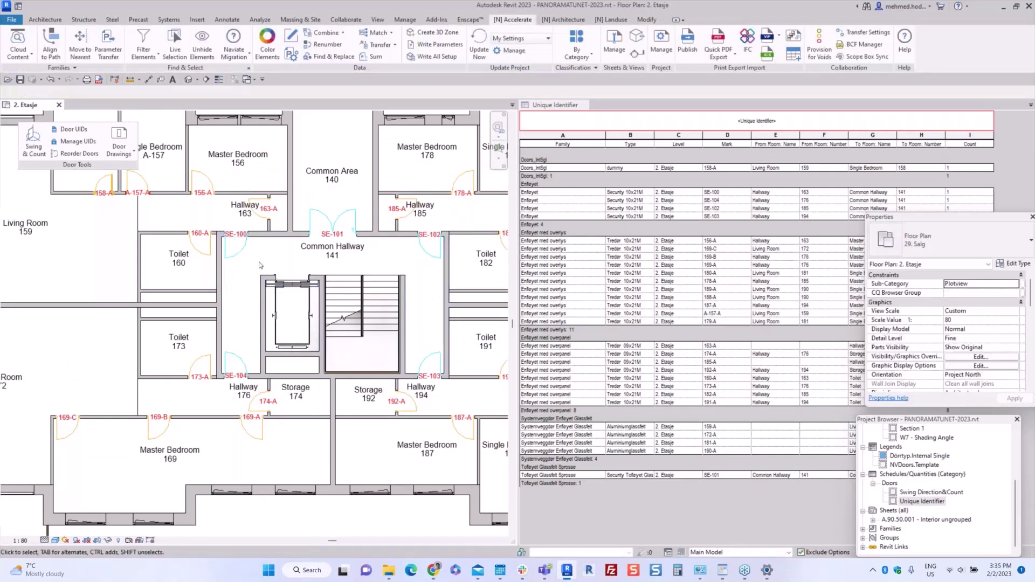
scroll(309, 293, down, 1)
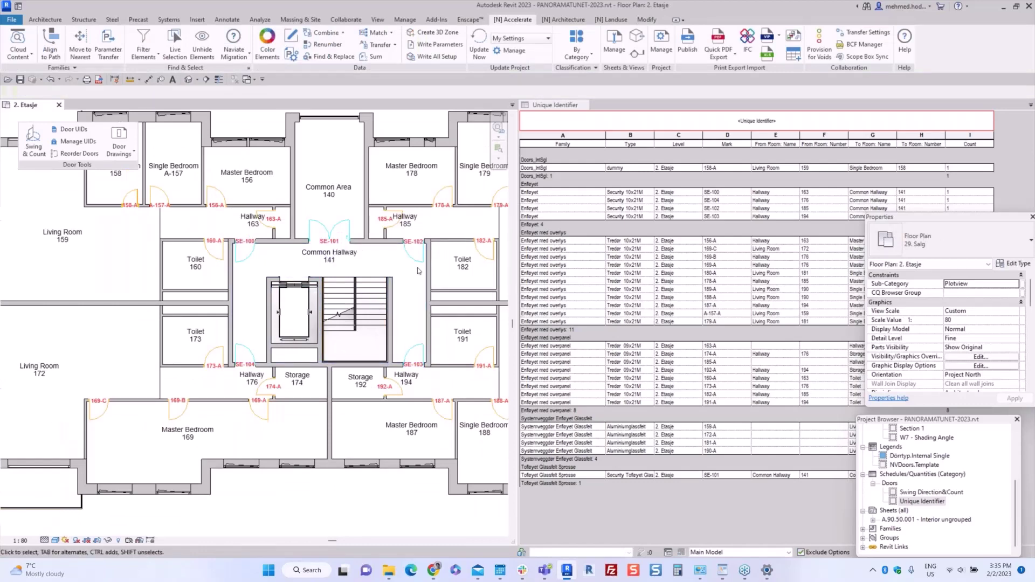
scroll(350, 348, up, 3)
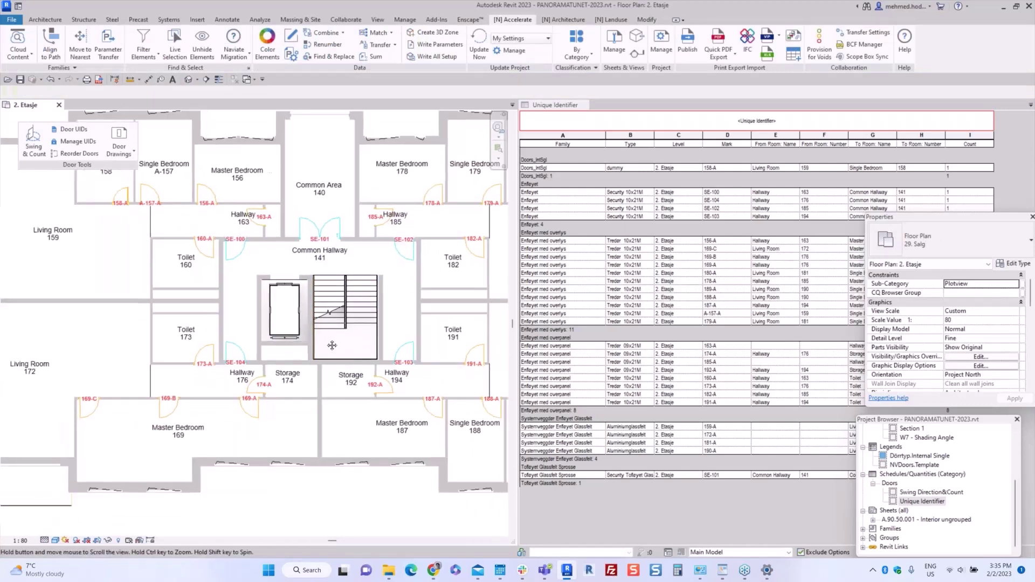
scroll(222, 270, up, 2)
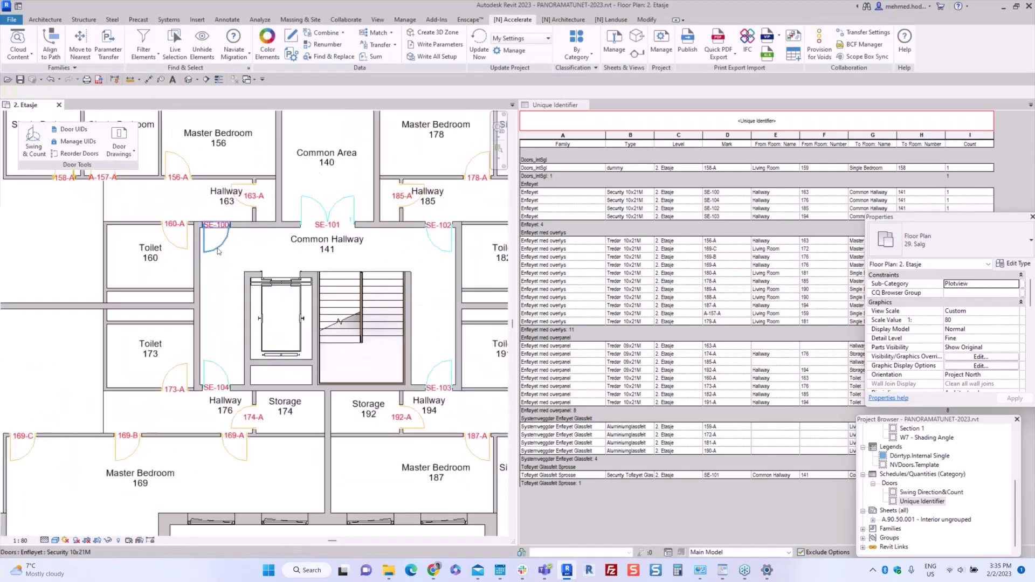
- Change the Mark of security door SE-100 beside Hallway 163 to 100-SE and deselect the door
click(217, 237)
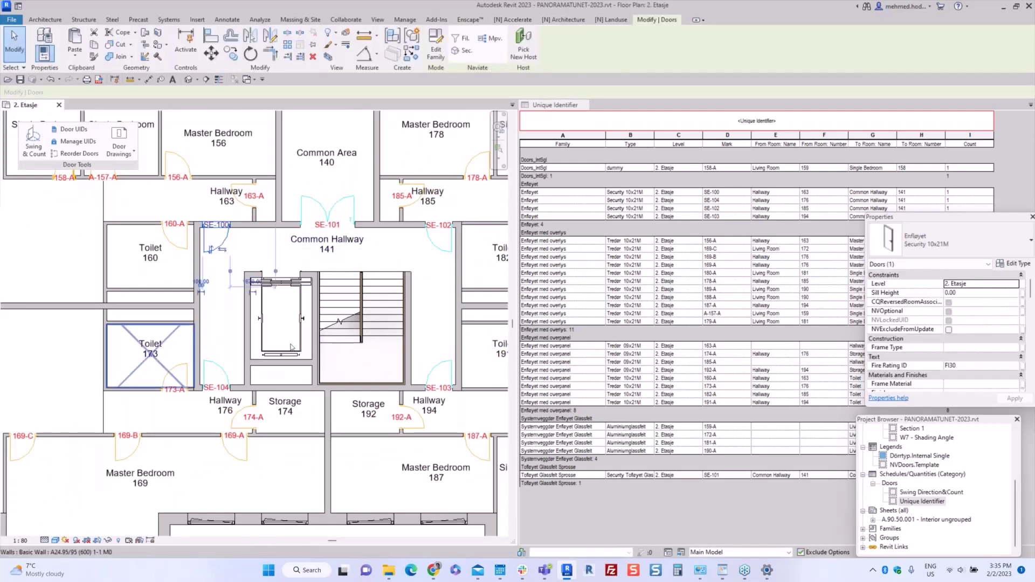
scroll(967, 351, down, 3)
scroll(968, 351, down, 3)
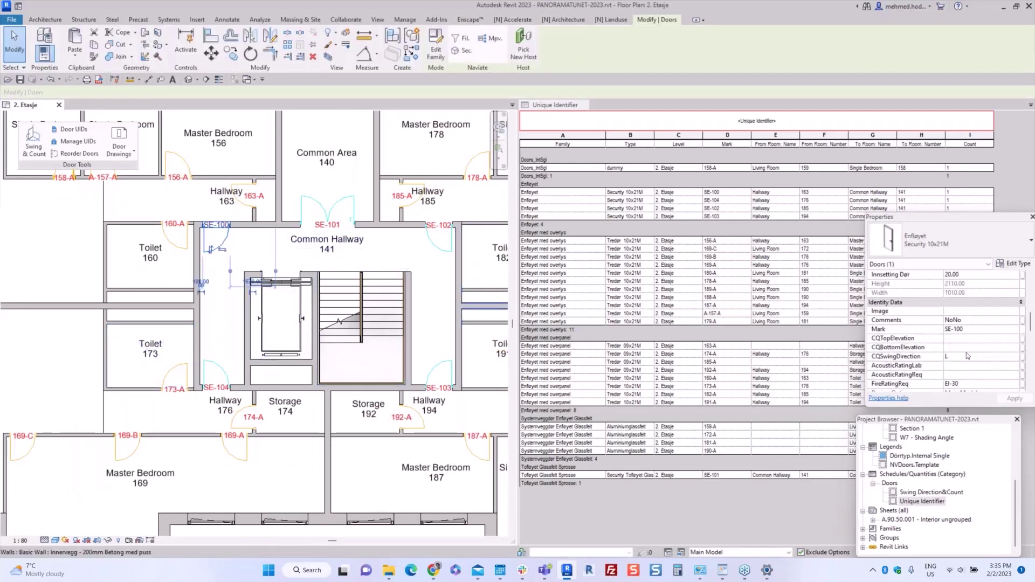
click(969, 329)
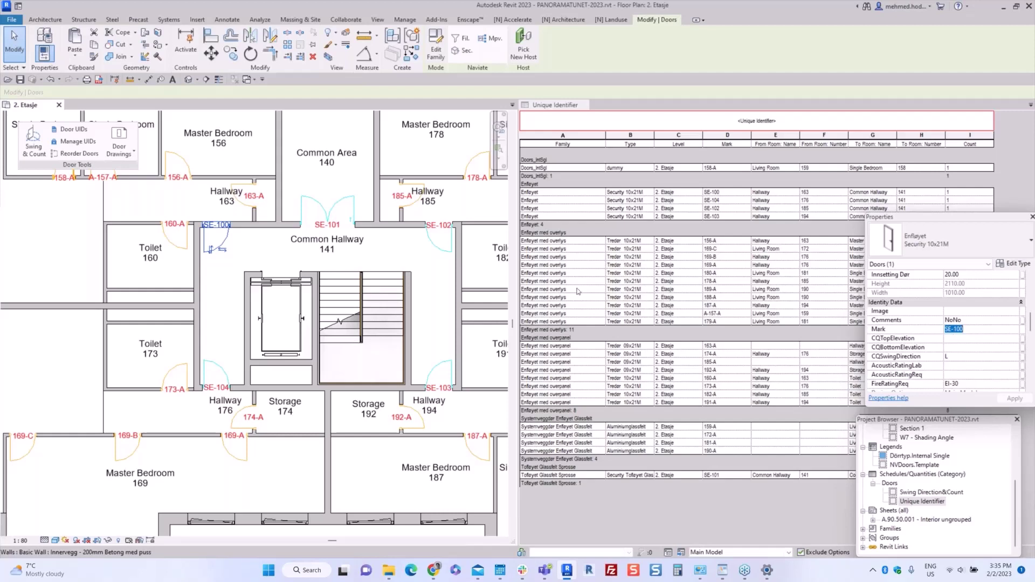
click(976, 328)
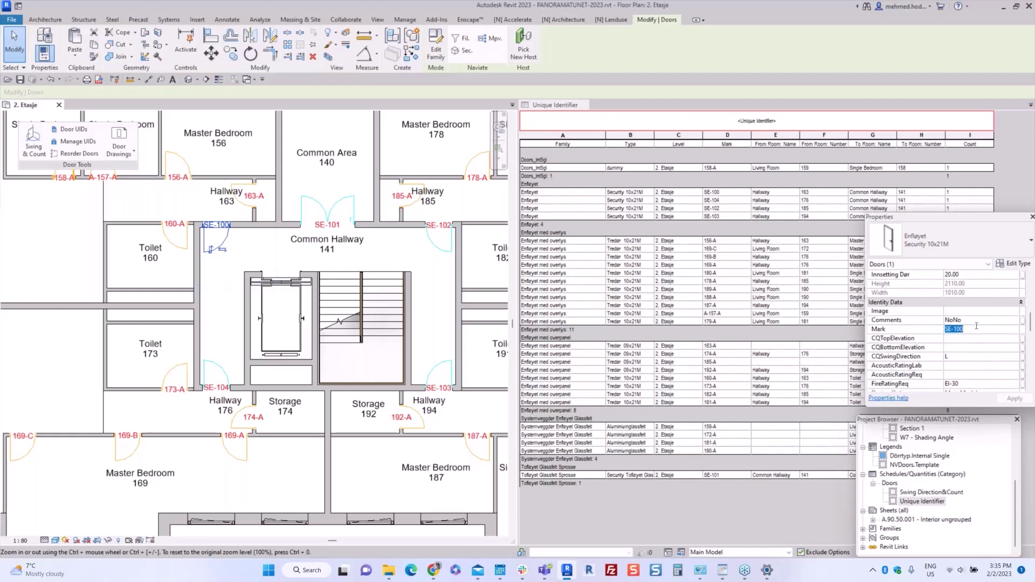
text(100)
click(274, 252)
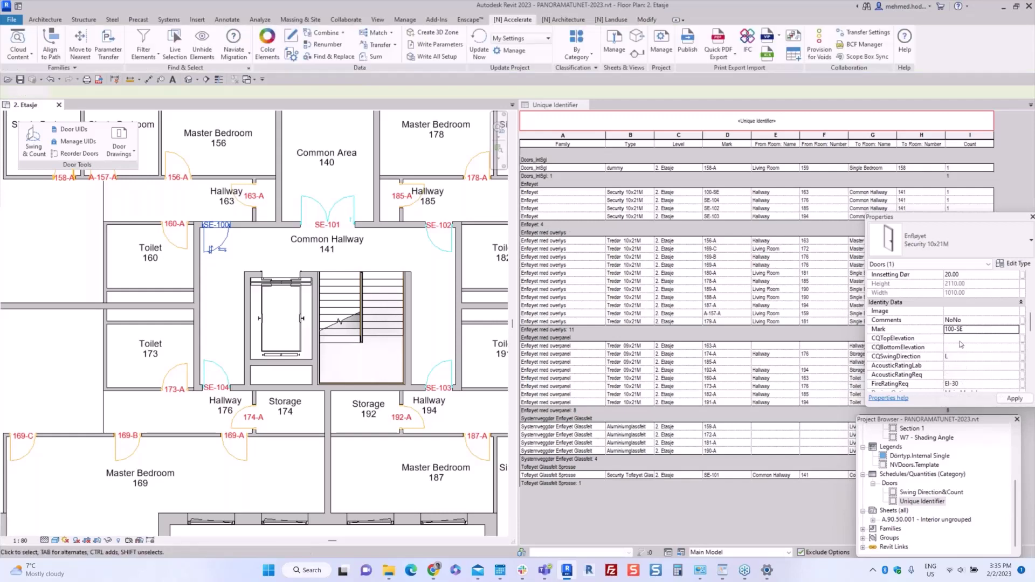
- Run the Door UIDs update and sort the Manage UIDs list by warning status to inspect the flagged Common Hallway 141 door
scroll(241, 251, down, 3)
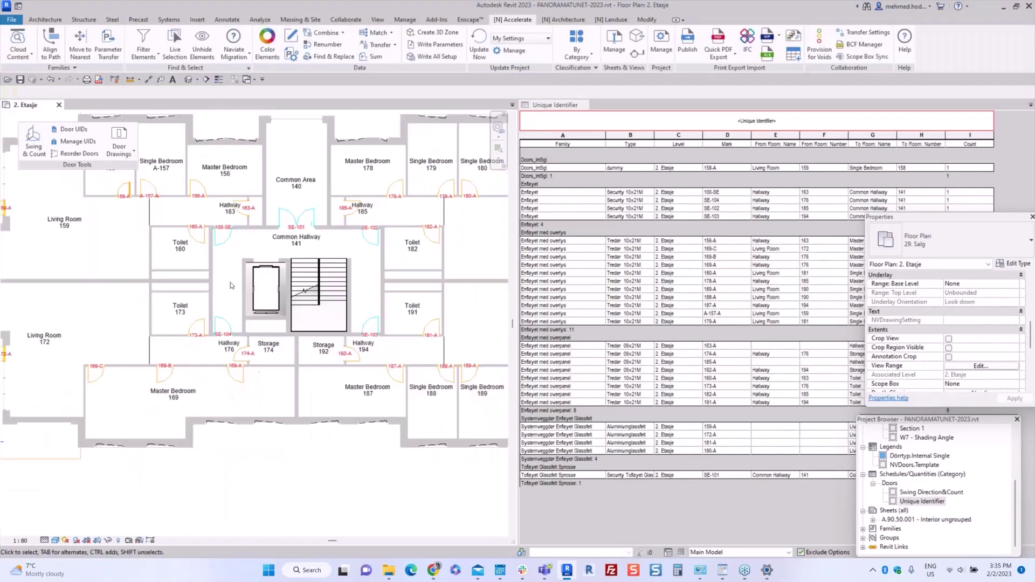
click(71, 130)
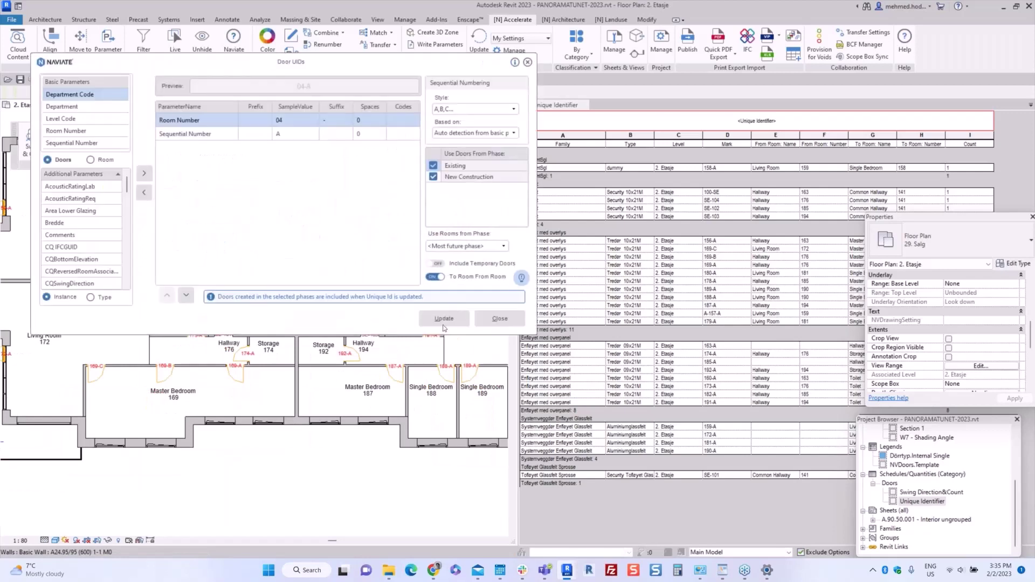
click(443, 319)
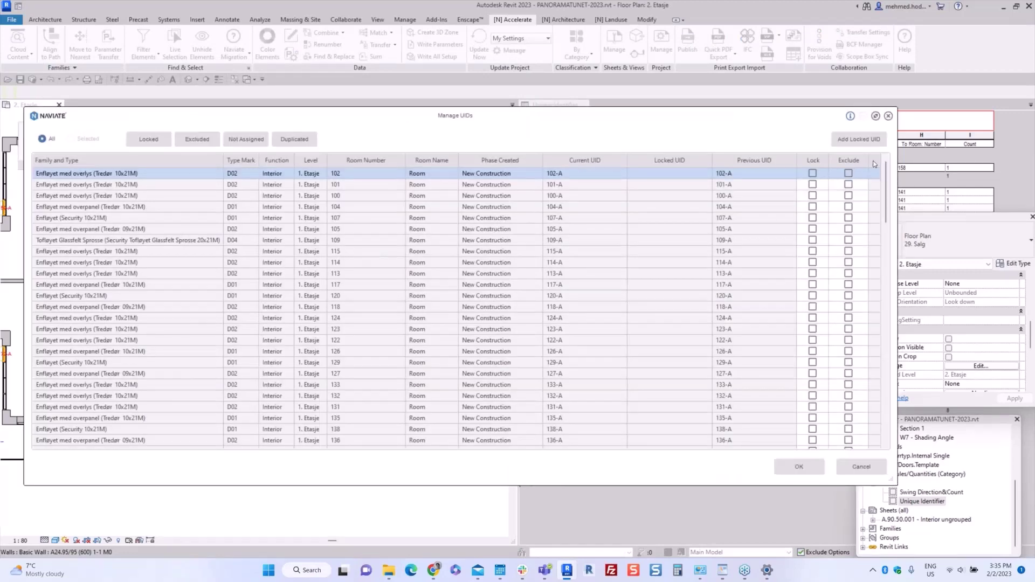
click(875, 162)
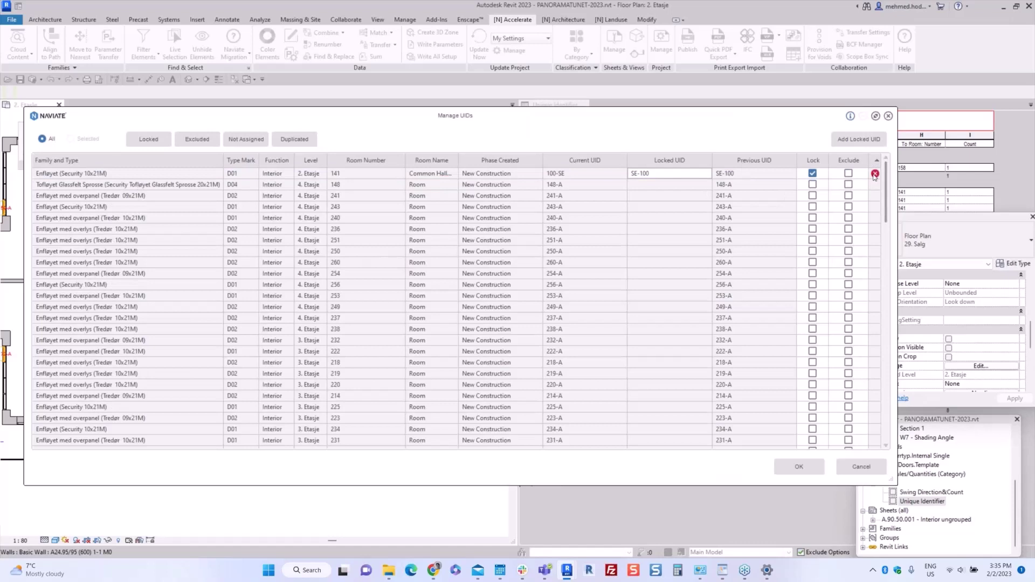
mouse_move(875, 177)
click(720, 173)
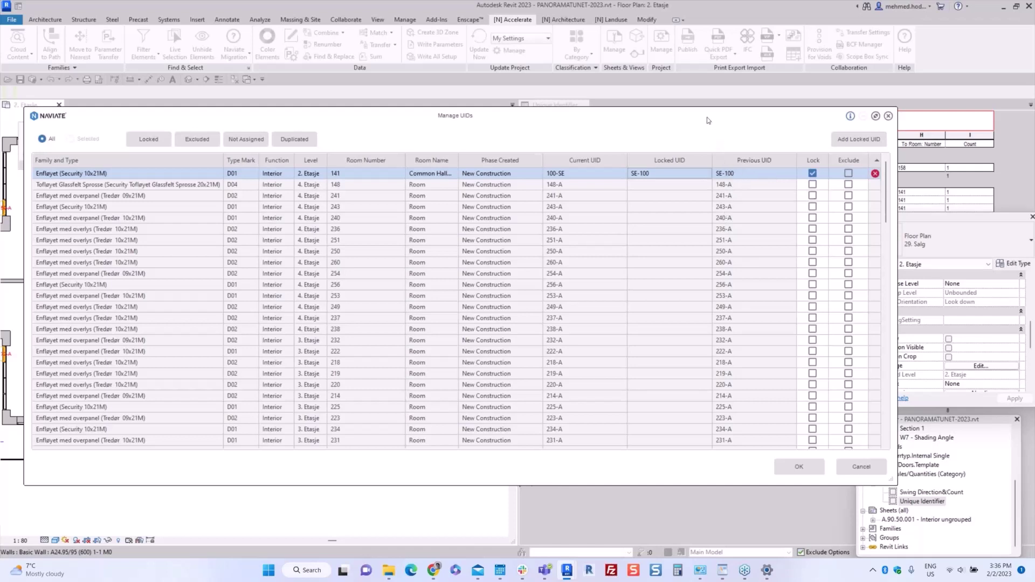
- Set the Locked UID of the flagged Common Hallway 141 door to 100-SE in the Manage UIDs list
click(648, 176)
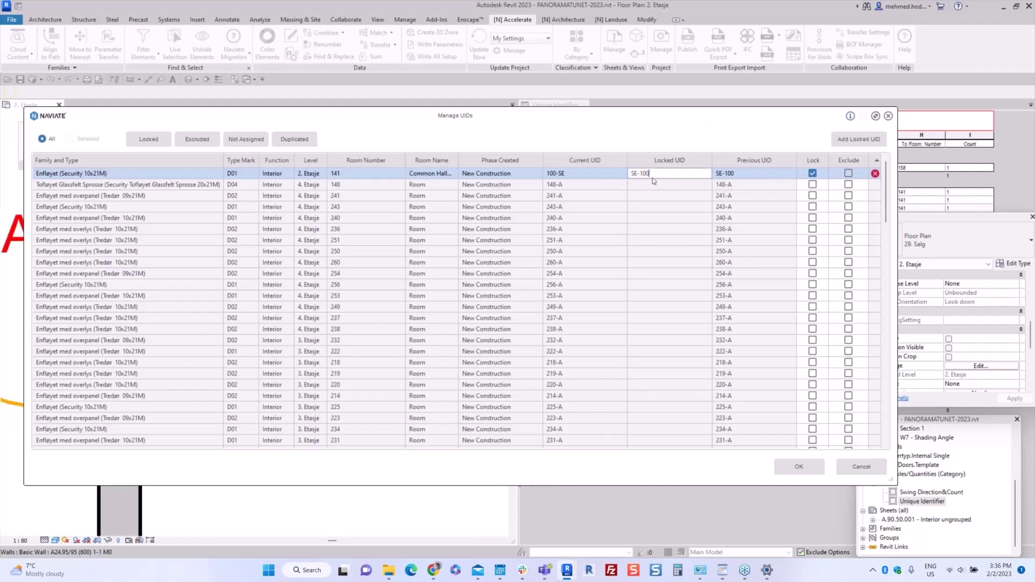
drag(653, 173, 617, 173)
click(680, 187)
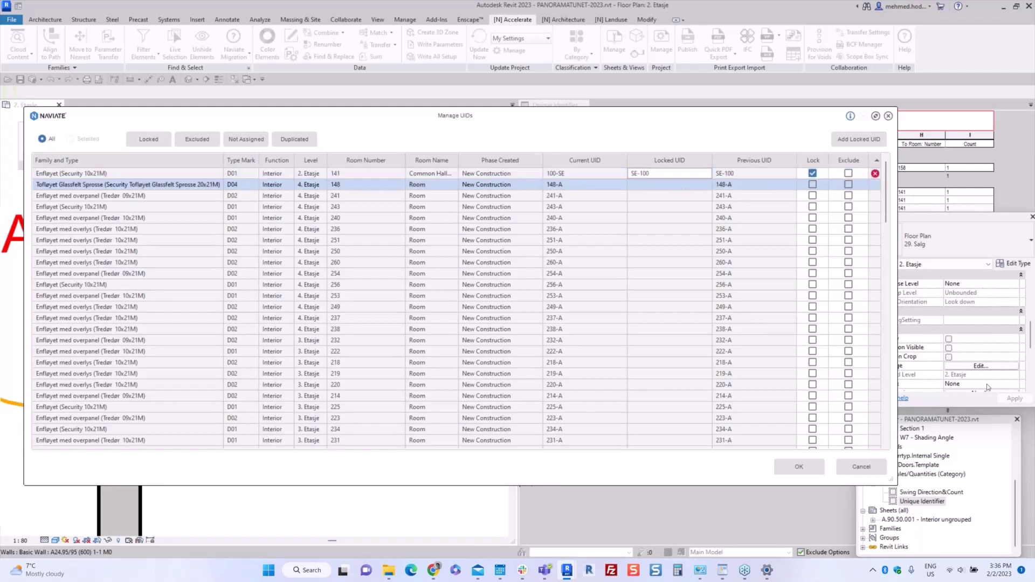
click(657, 173)
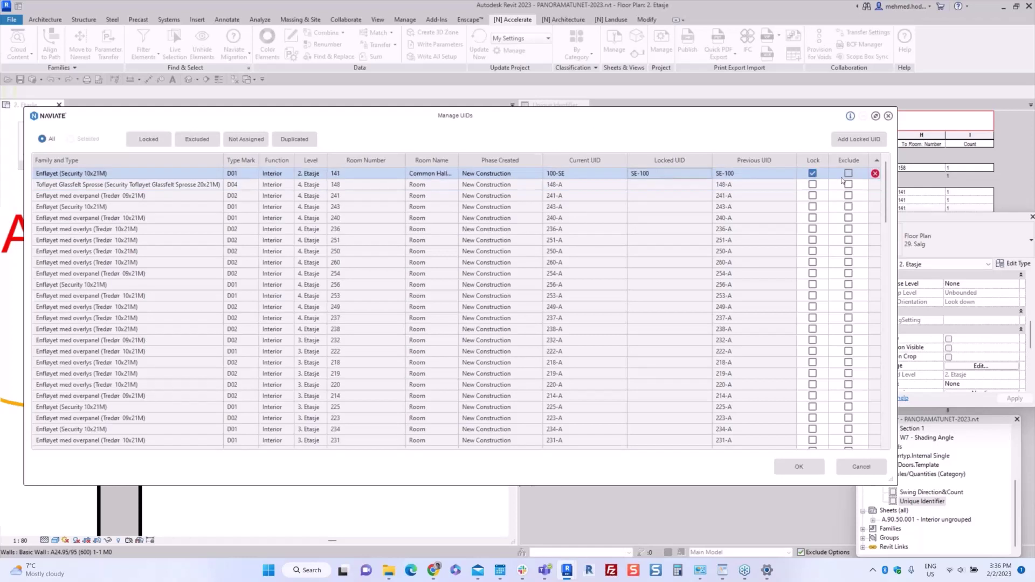
click(680, 176)
text(100-SE)
click(672, 243)
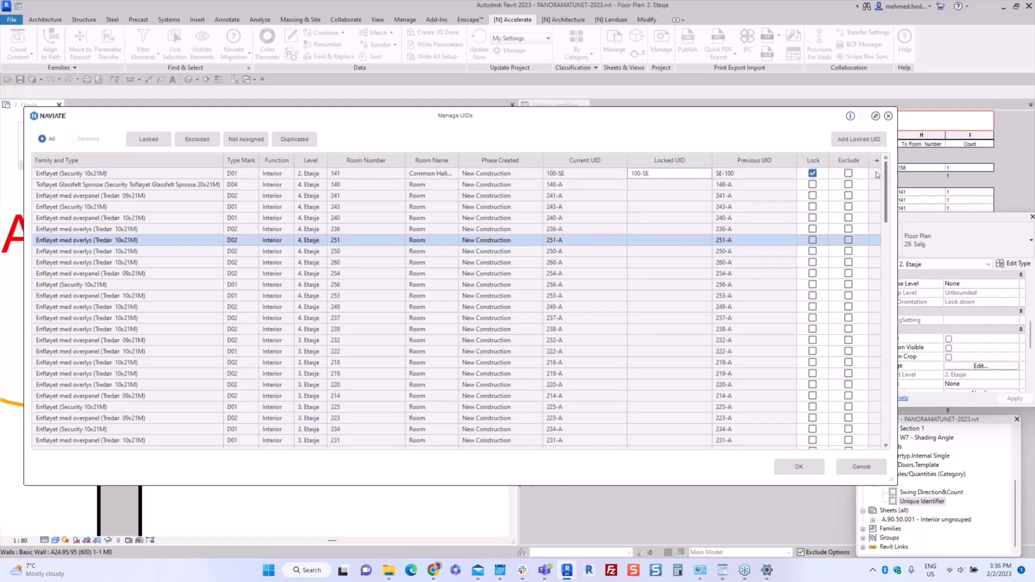
click(662, 185)
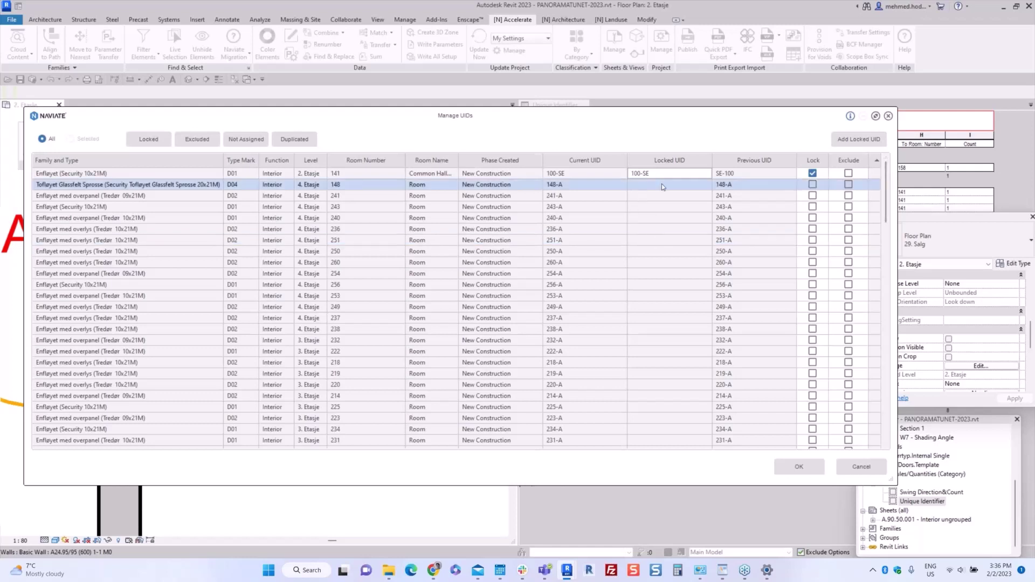
click(658, 176)
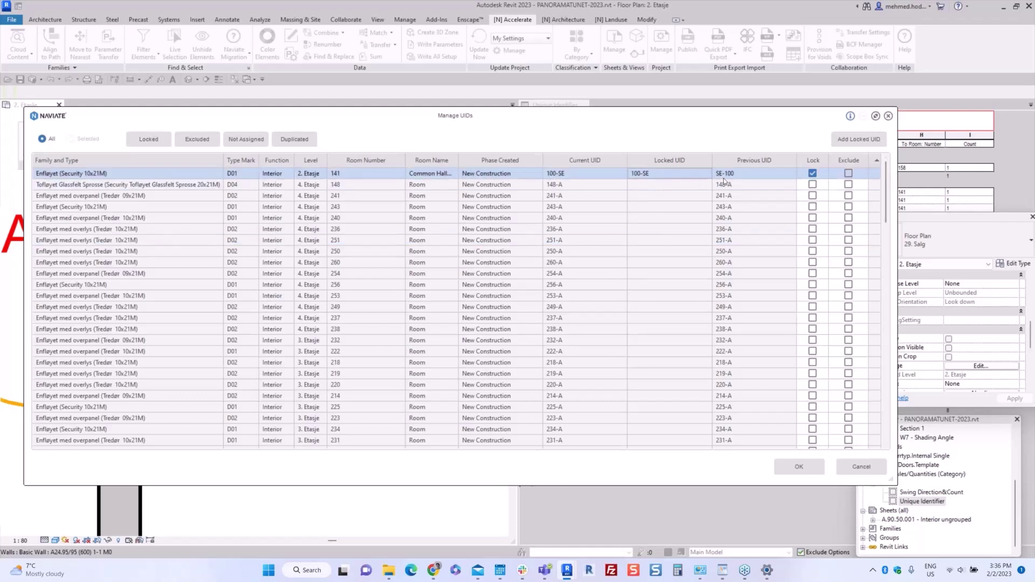
- Change the Common Hallway 141 door's Locked UID back to SE-100
click(692, 175)
text(SE-10)
click(662, 243)
- Try the Exclude option on the Common Hallway 141 door, then cancel the Manage UIDs changes
click(850, 173)
click(850, 173)
click(850, 173)
double_click(658, 175)
click(861, 467)
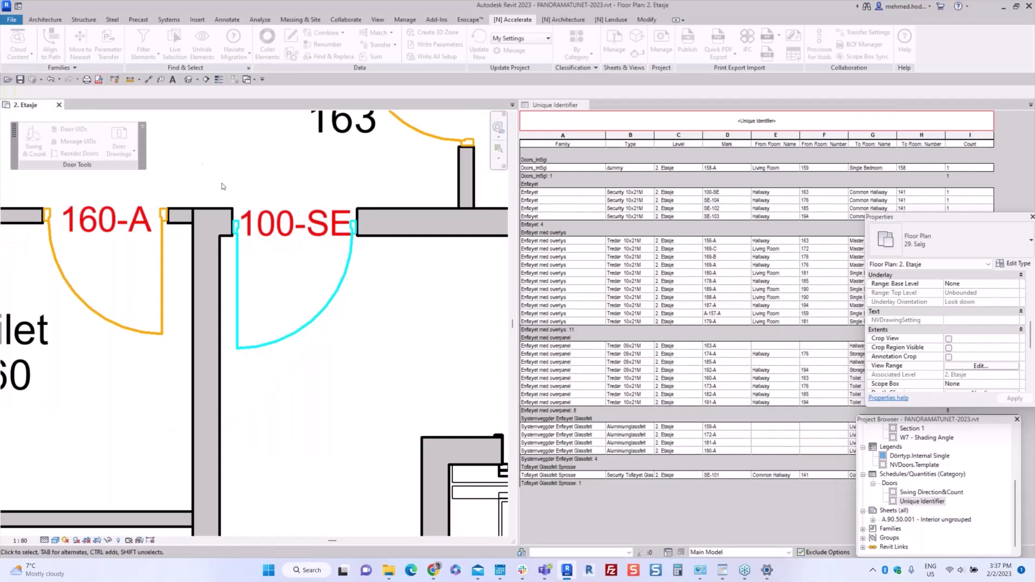
- Rerun the Door UIDs update, accepting SE-100 as the Locked UID for the flagged door, and dismiss the report
scroll(340, 366, down, 1)
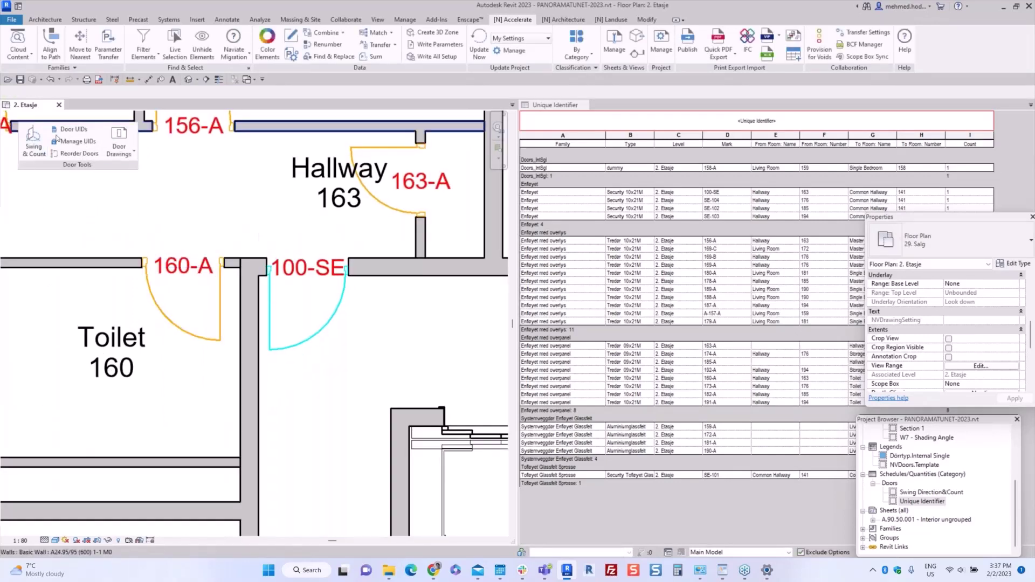
click(63, 136)
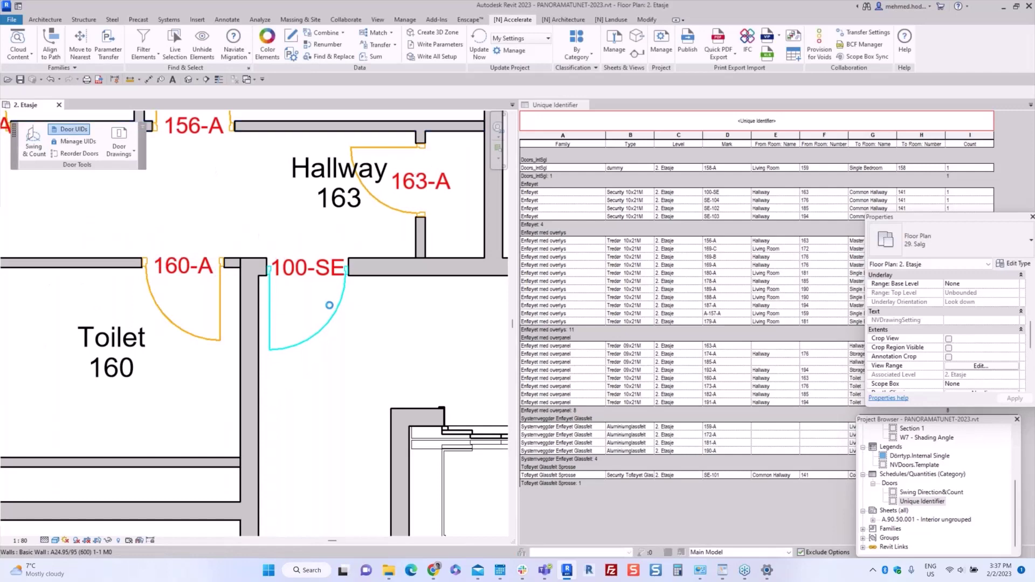
click(446, 322)
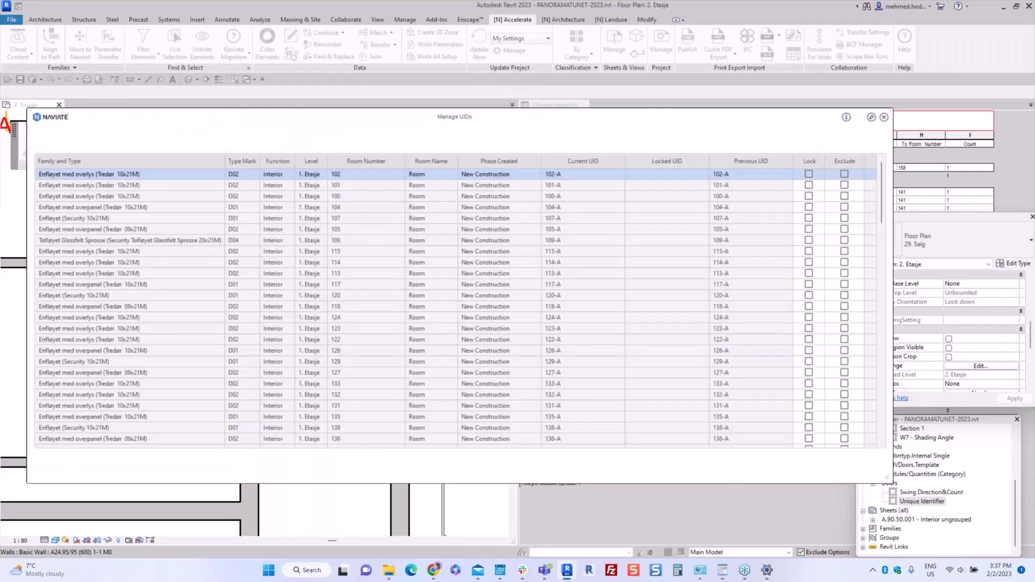
click(871, 161)
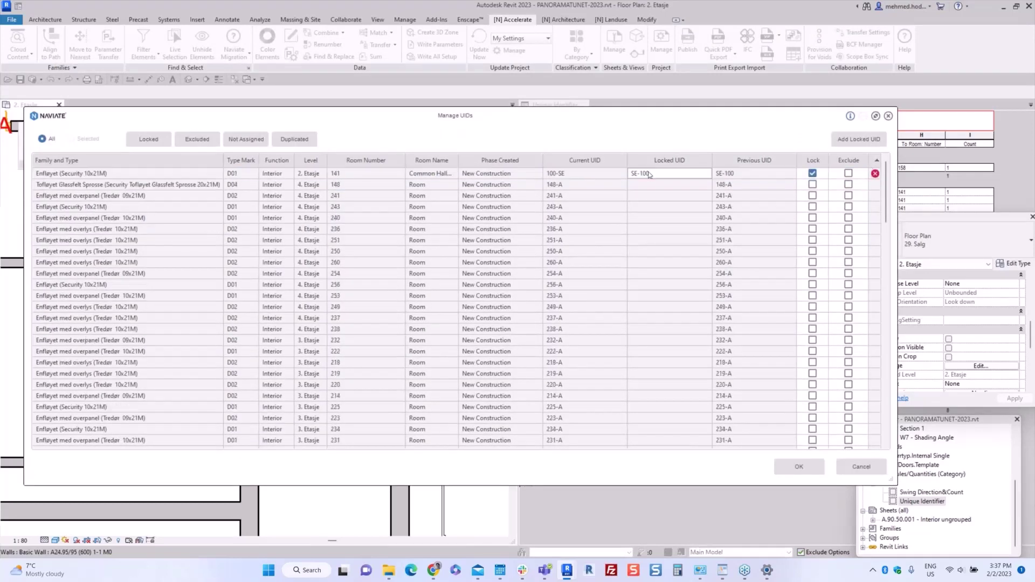
click(799, 468)
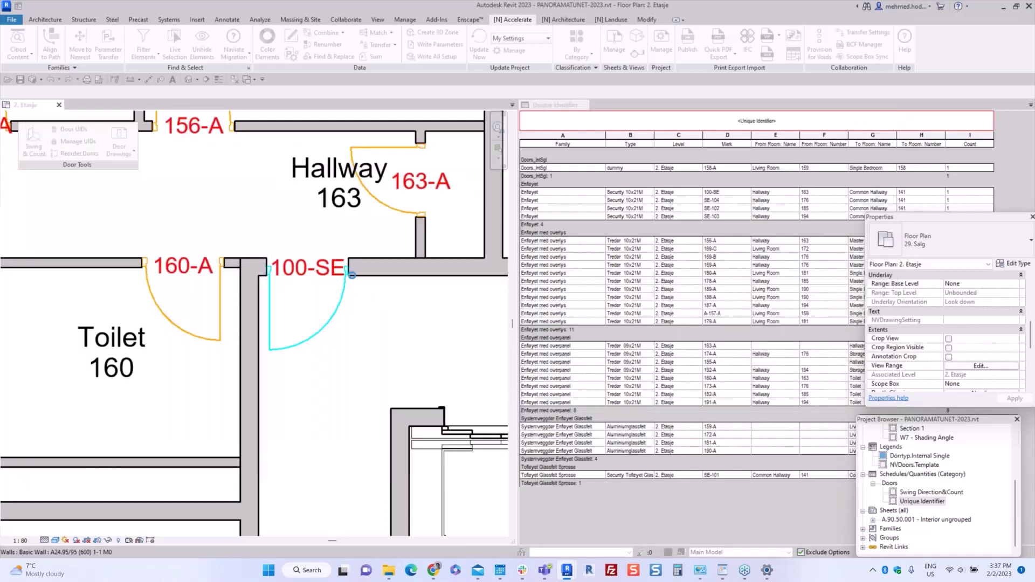
click(192, 132)
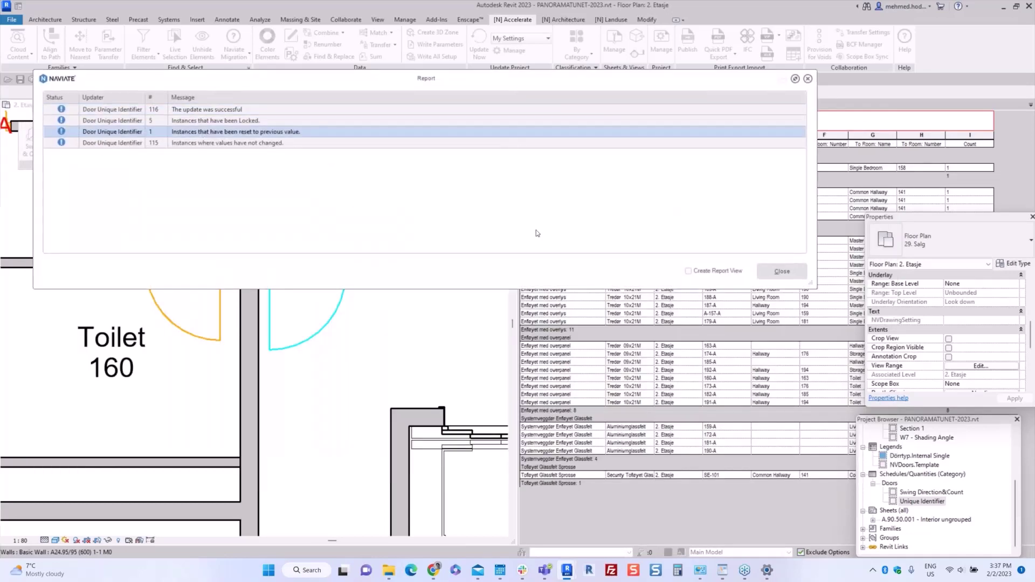
click(781, 272)
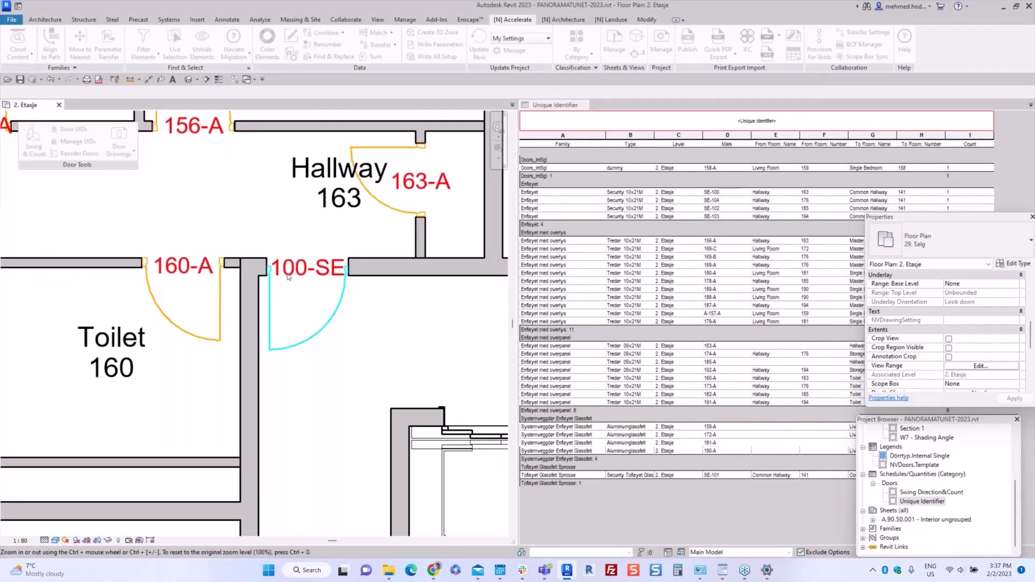
- Open the Manage UIDs list for all doors from the 2. Etasje floor plan, then close it without changes
scroll(295, 277, down, 4)
scroll(296, 279, down, 4)
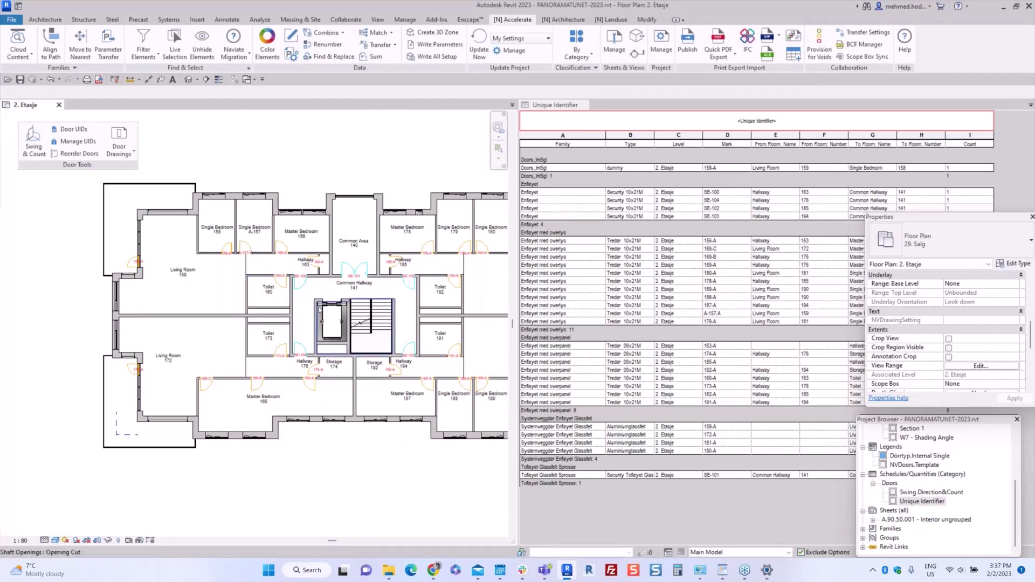
scroll(329, 295, up, 3)
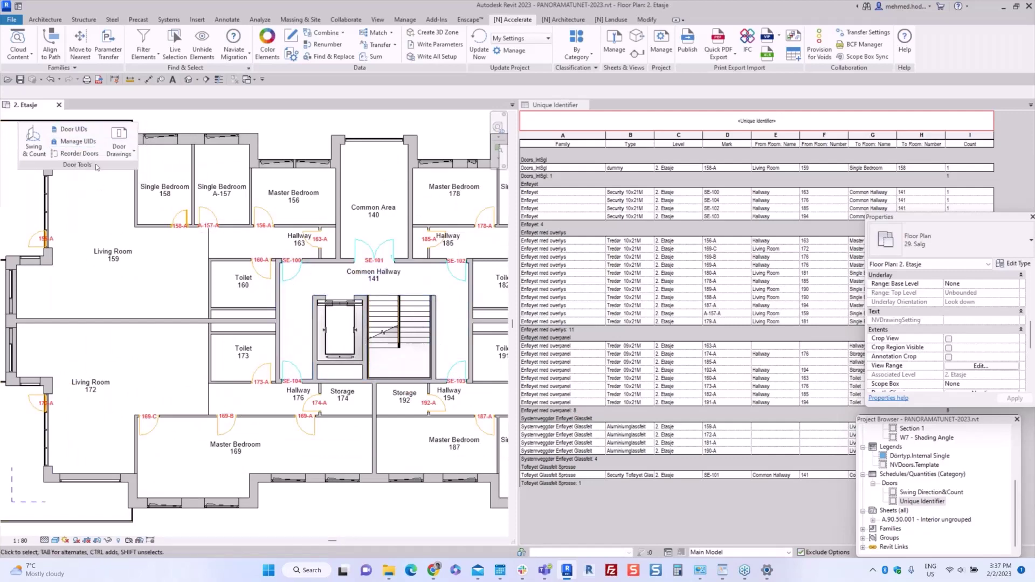
click(73, 141)
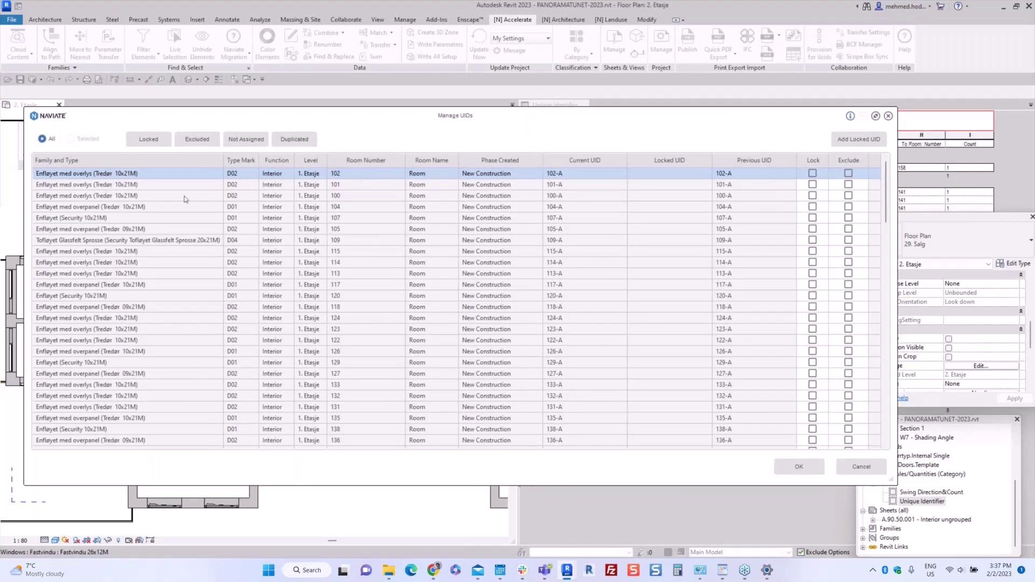
click(888, 117)
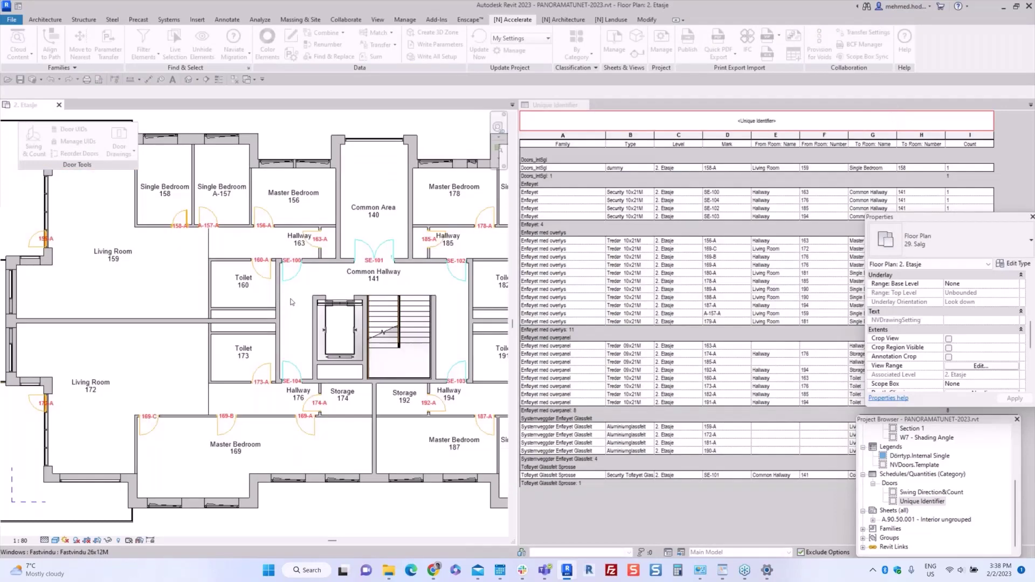
- Select the four Security 10x21M doors around Common Hallway 141 in the 2. Etasje floor plan
click(454, 278)
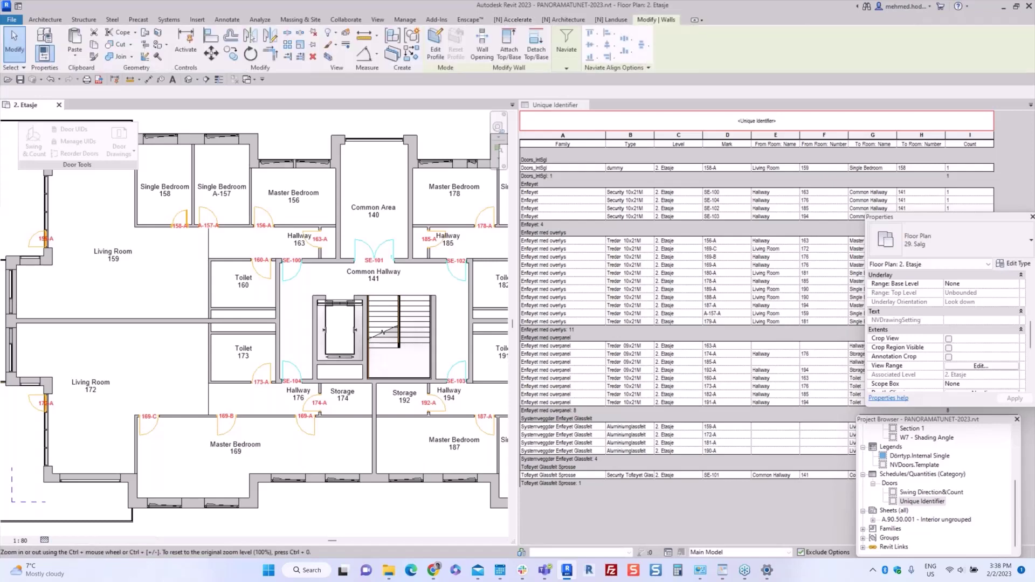
scroll(417, 287, down, 1)
click(379, 297)
click(420, 287)
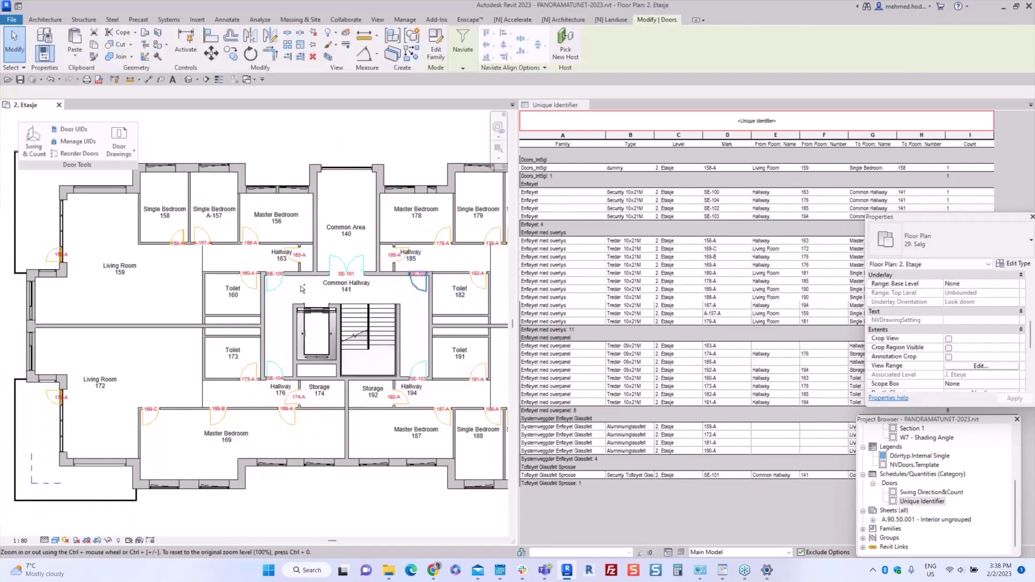
ctrl+click(274, 289)
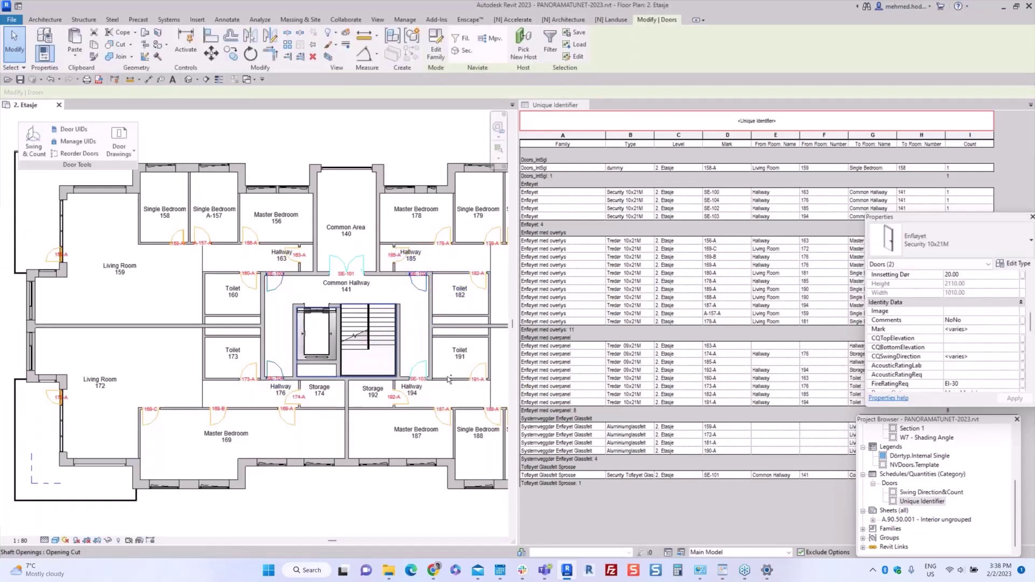
ctrl+click(419, 372)
click(568, 20)
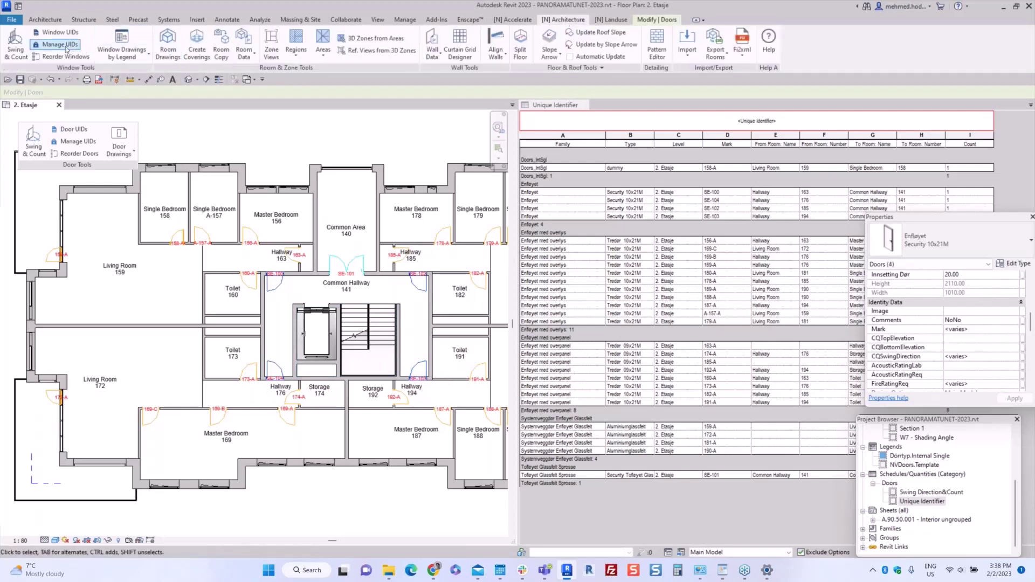
click(61, 45)
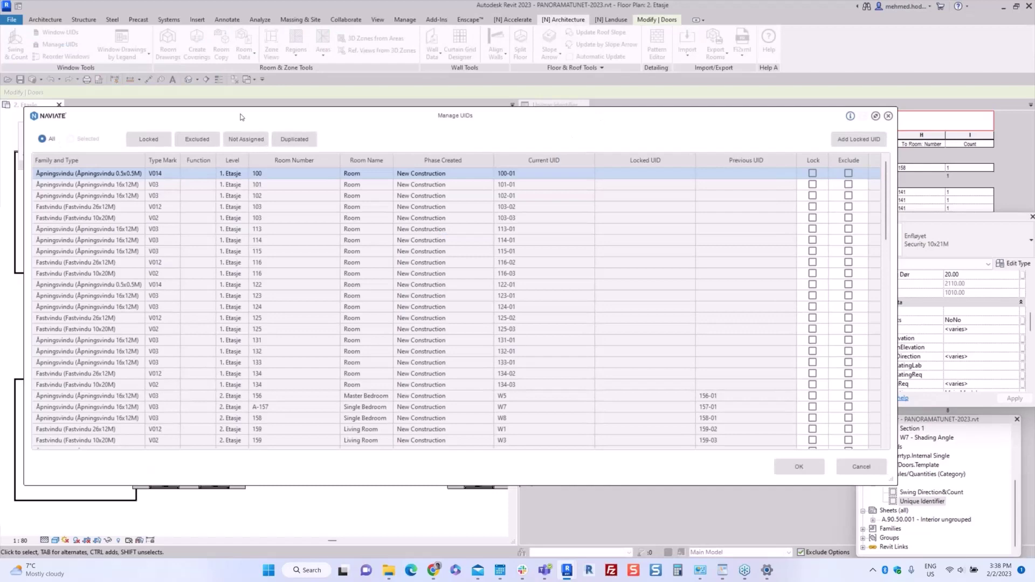
drag(276, 125, 322, 103)
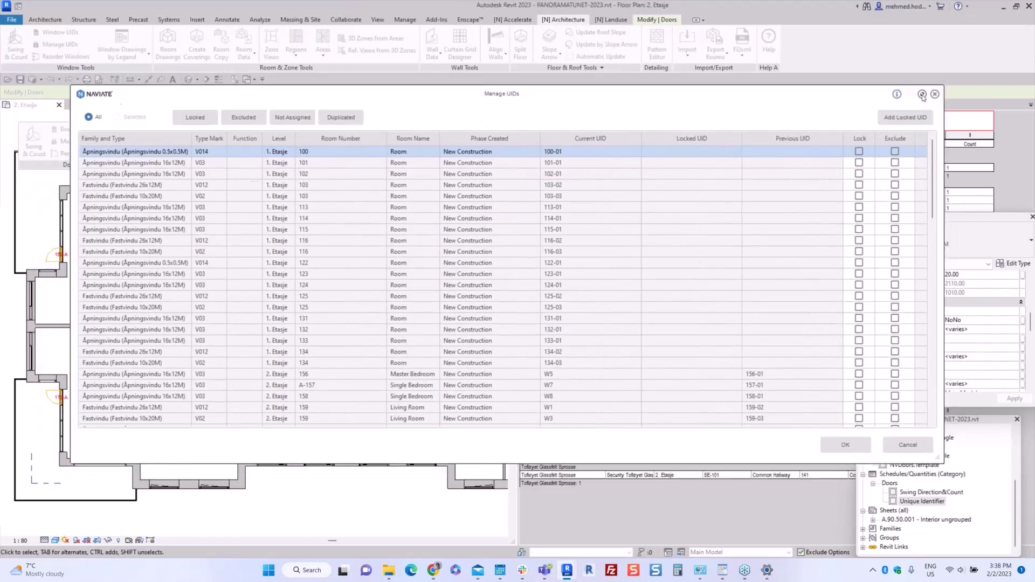
click(923, 95)
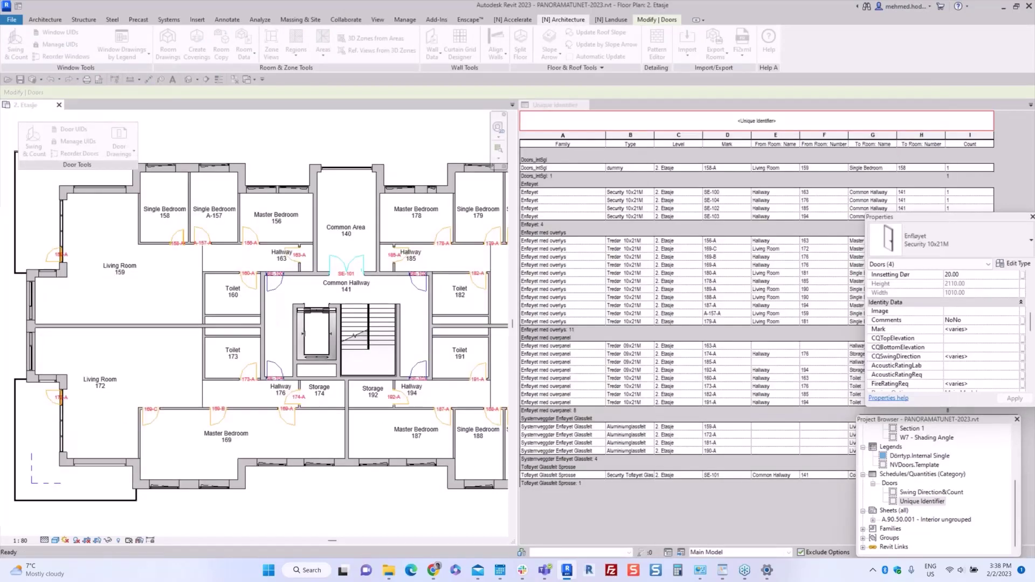
- Open the door UID manager for the selected doors and mark all four Common Hallway 141 security doors as excluded
scroll(293, 281, down, 3)
scroll(293, 281, up, 3)
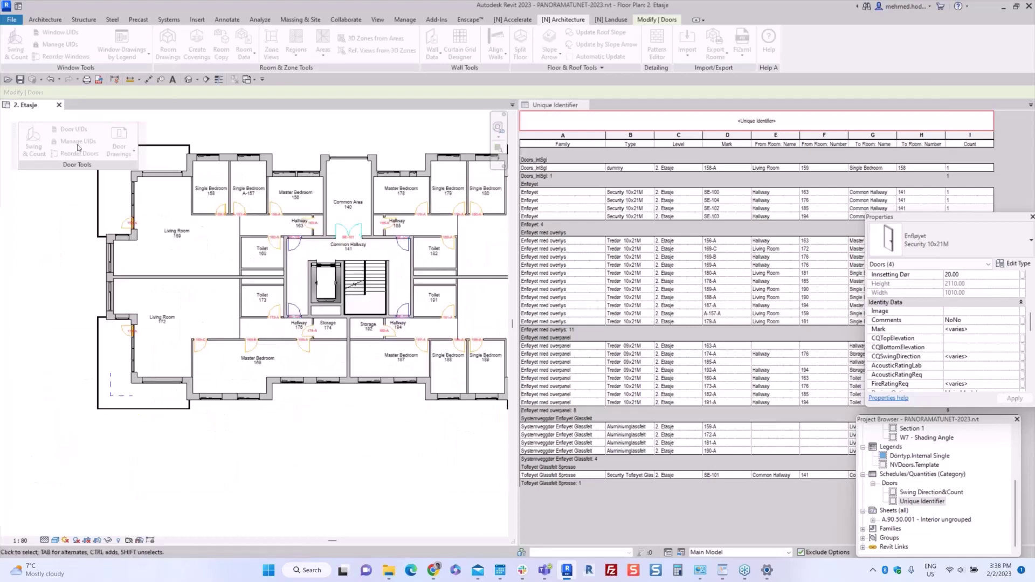
click(80, 141)
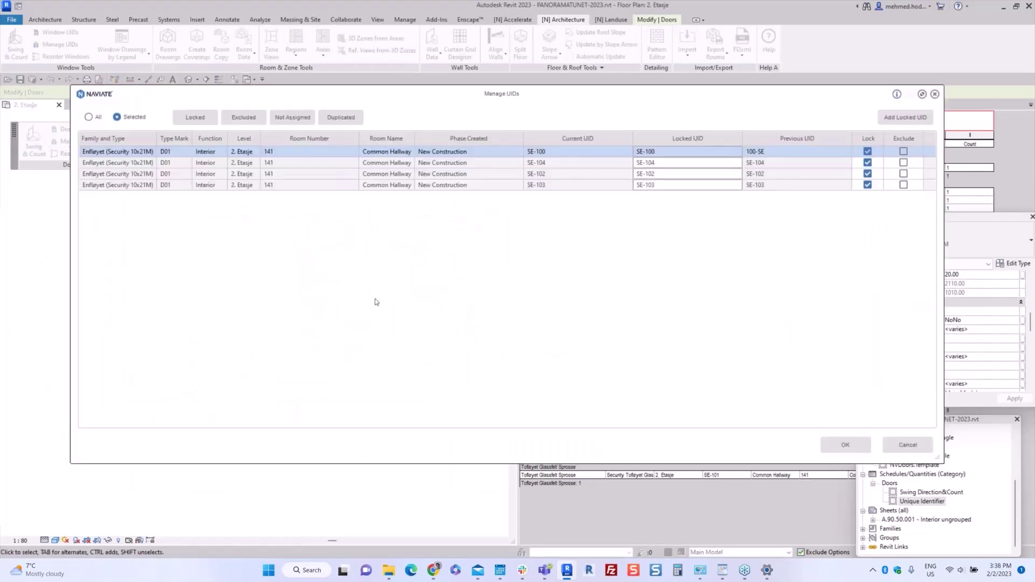
mouse_move(315, 96)
mouse_down()
mouse_move(345, 345)
mouse_move(314, 86)
mouse_up()
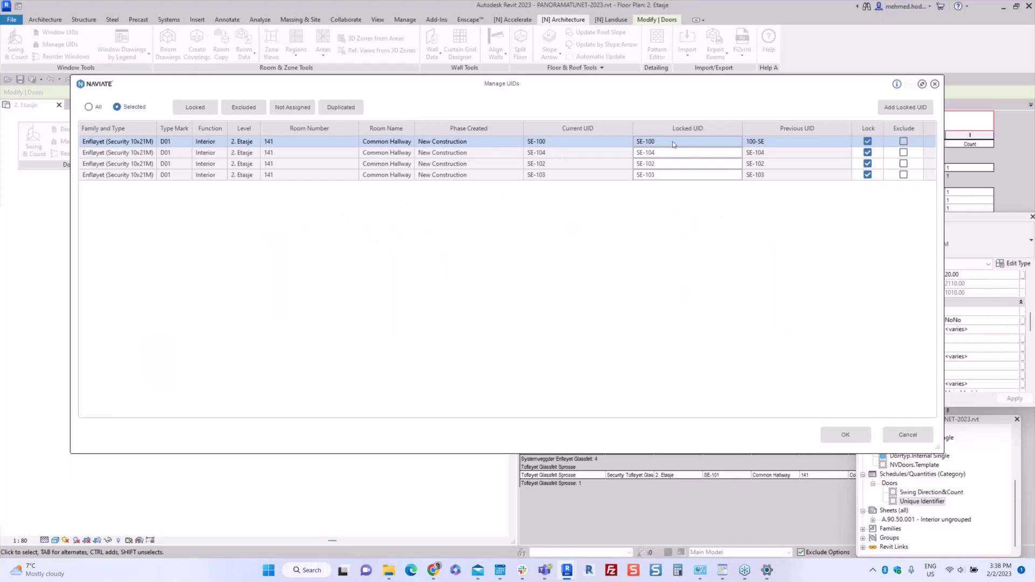
click(904, 142)
click(903, 153)
click(904, 163)
click(903, 174)
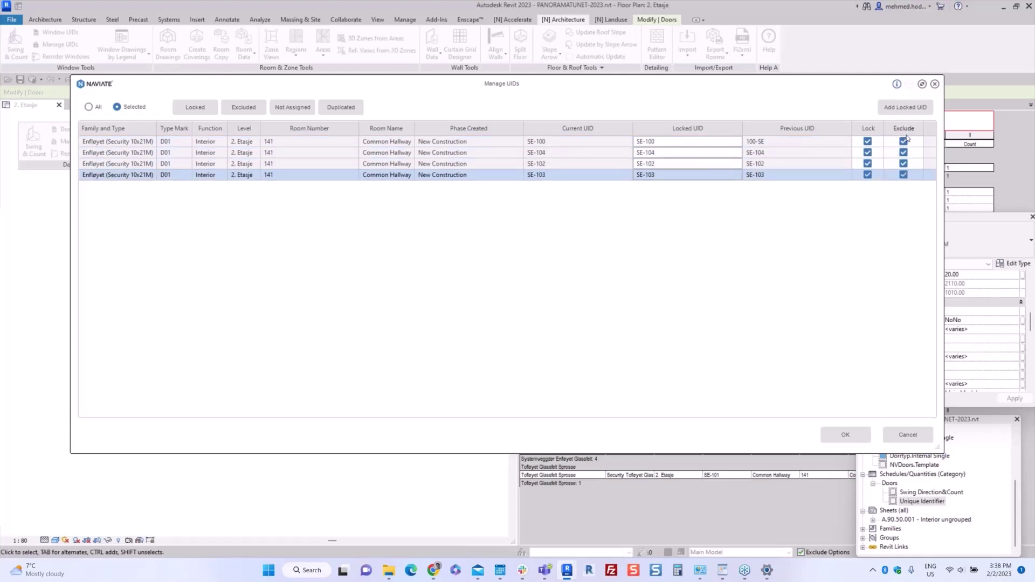
- Unlock the UIDs of all four Common Hallway 141 security doors and apply the Manage UIDs changes
click(867, 141)
click(868, 152)
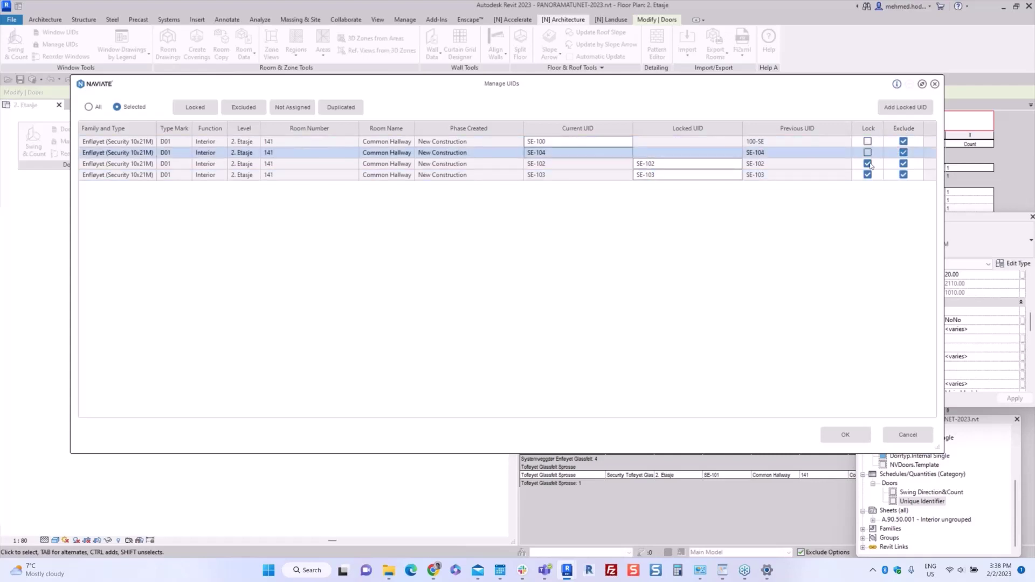
click(868, 164)
click(868, 174)
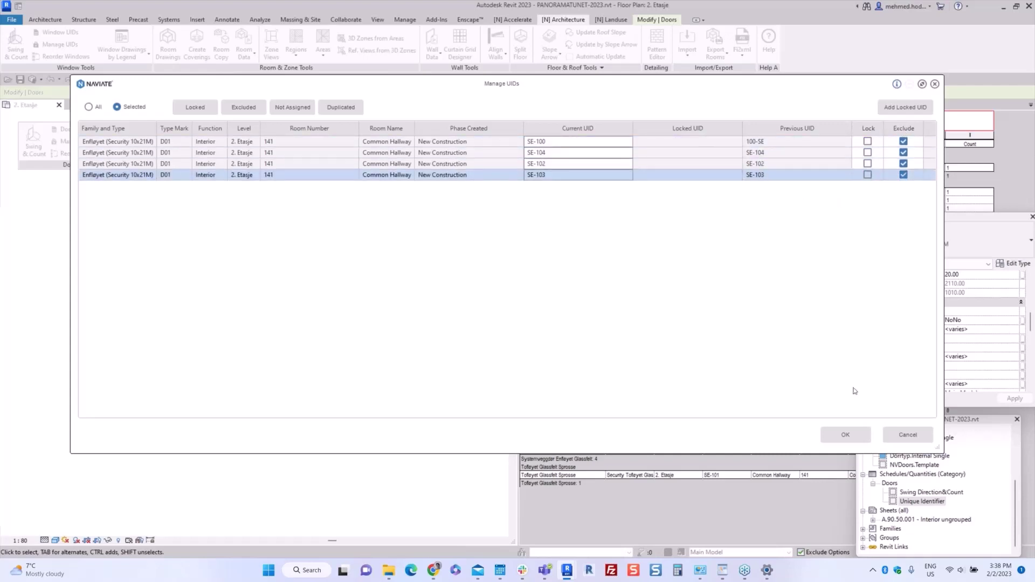
click(824, 433)
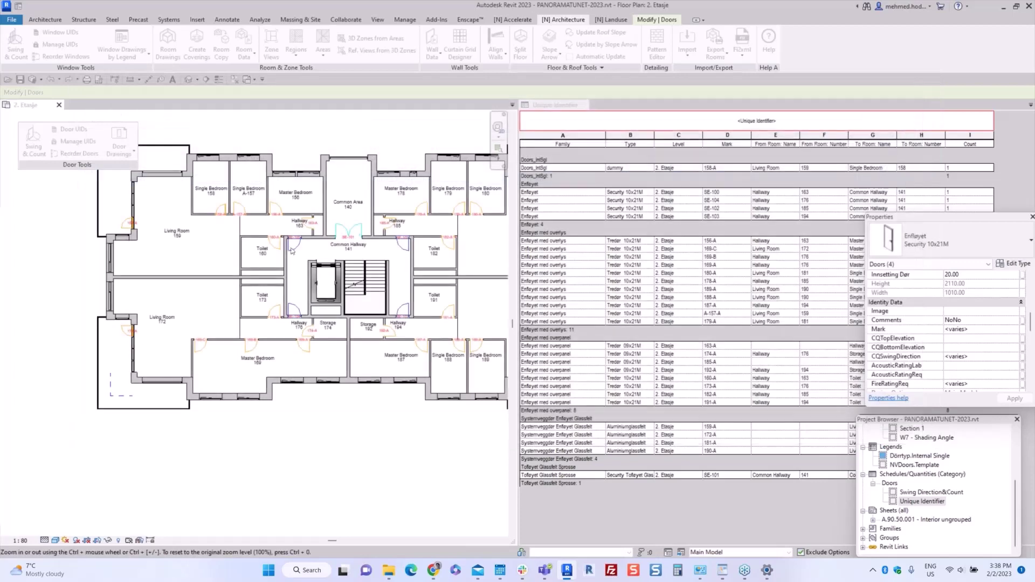
- Examine the excluded security doors around Common Hallway 141 in the floor plan
scroll(317, 250, up, 3)
middle_drag(317, 250, 276, 256)
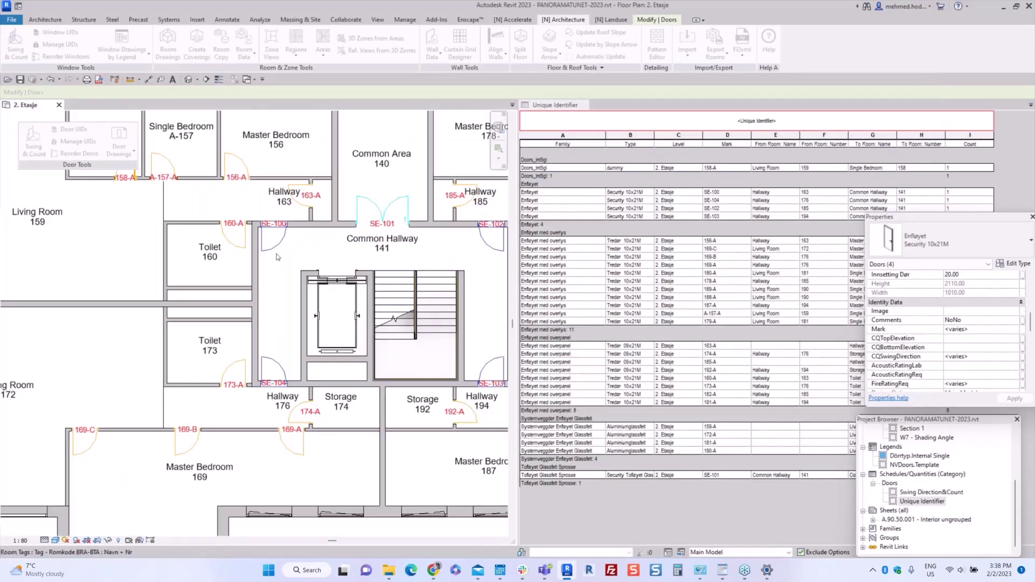
click(274, 257)
scroll(281, 260, down, 1)
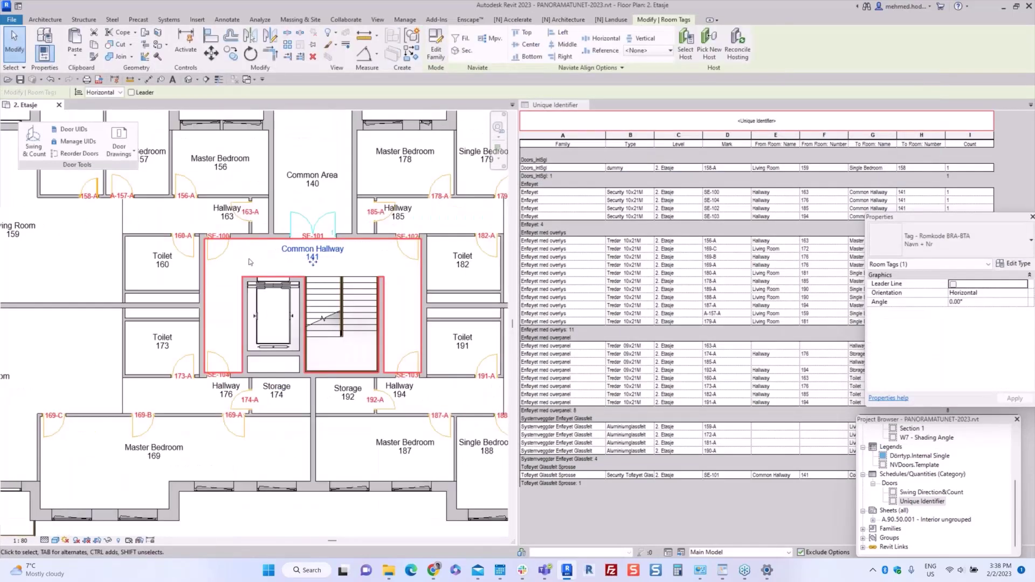
click(286, 197)
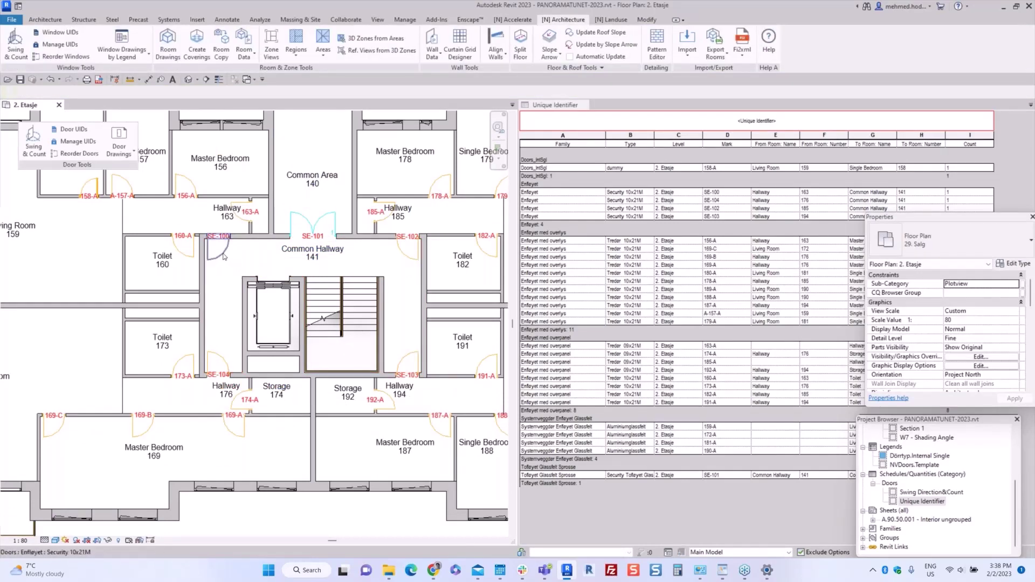
click(223, 256)
click(256, 270)
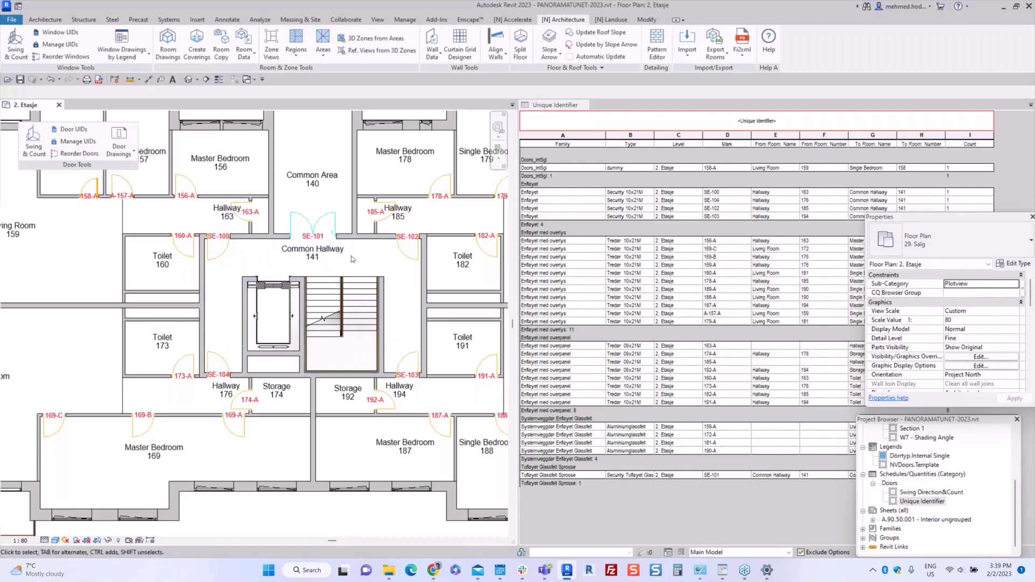
- Review the locked, excluded, not assigned and duplicated door UIDs for the whole project, then close Manage UIDs
scroll(293, 235, down, 2)
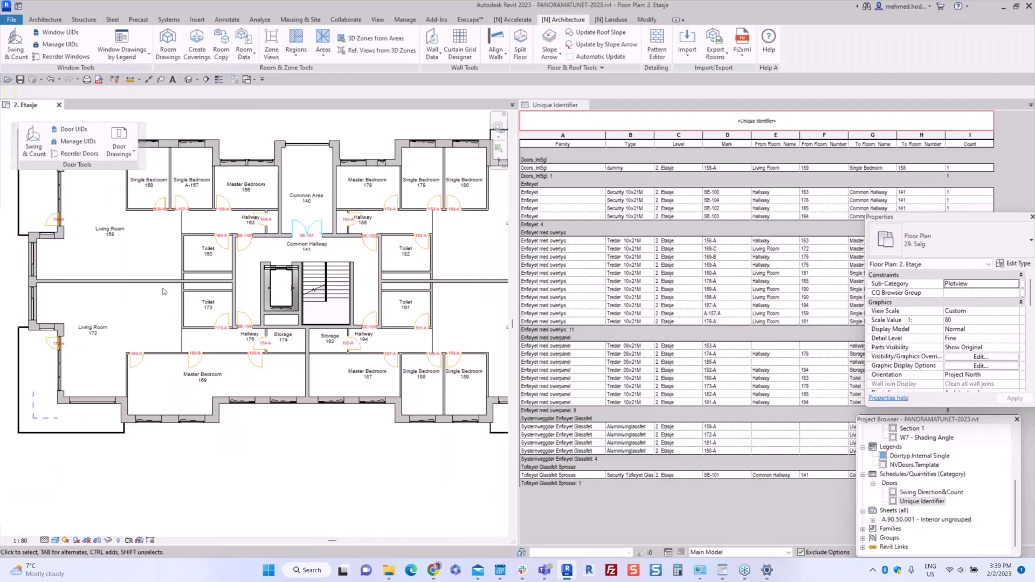
click(78, 141)
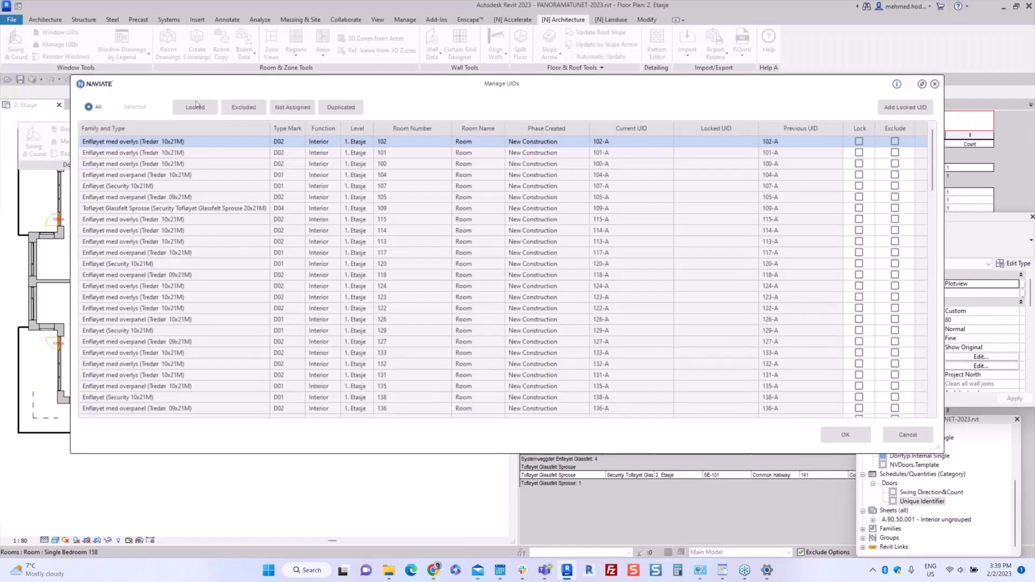
click(206, 110)
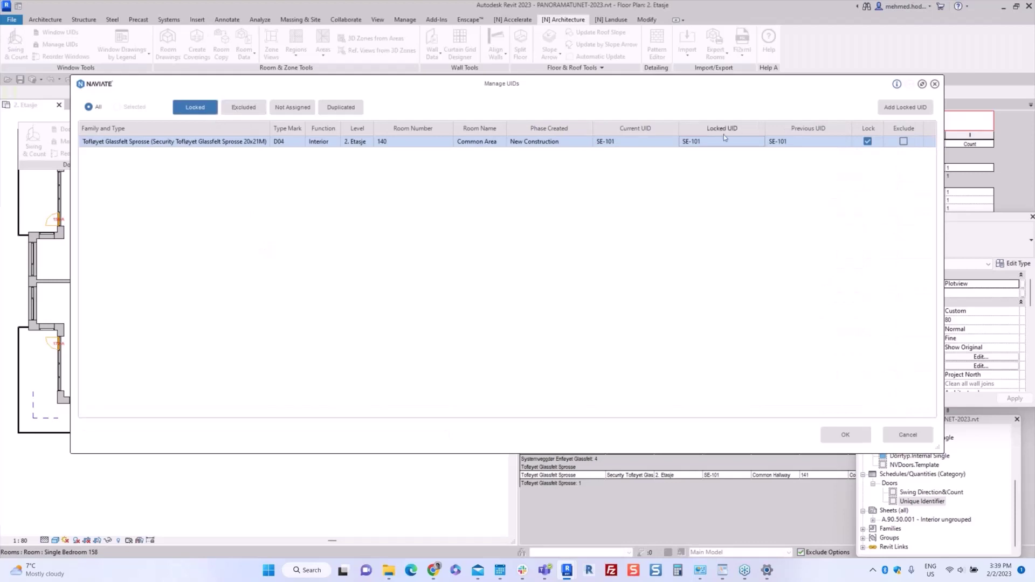
click(242, 107)
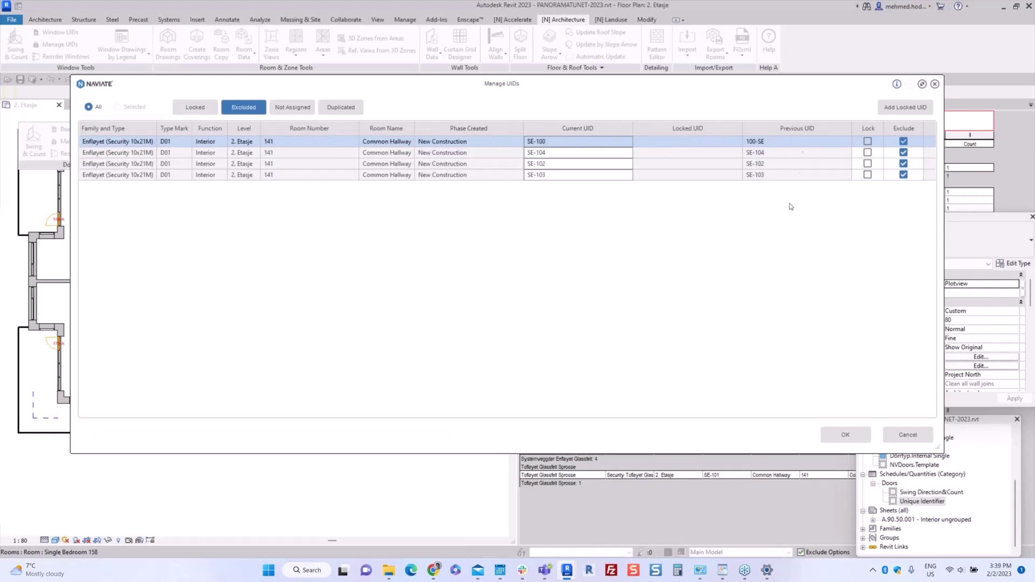
click(302, 112)
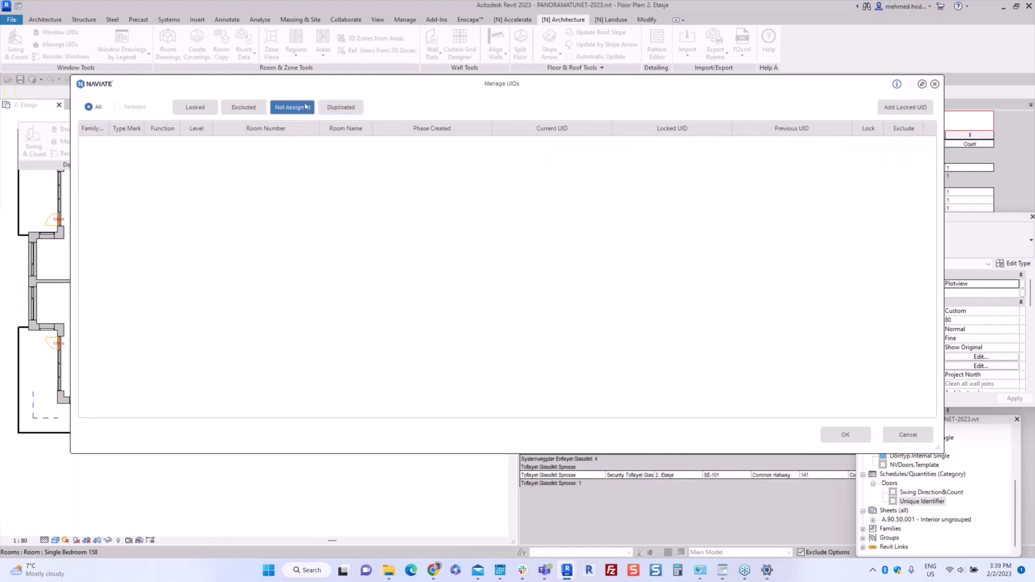
click(347, 108)
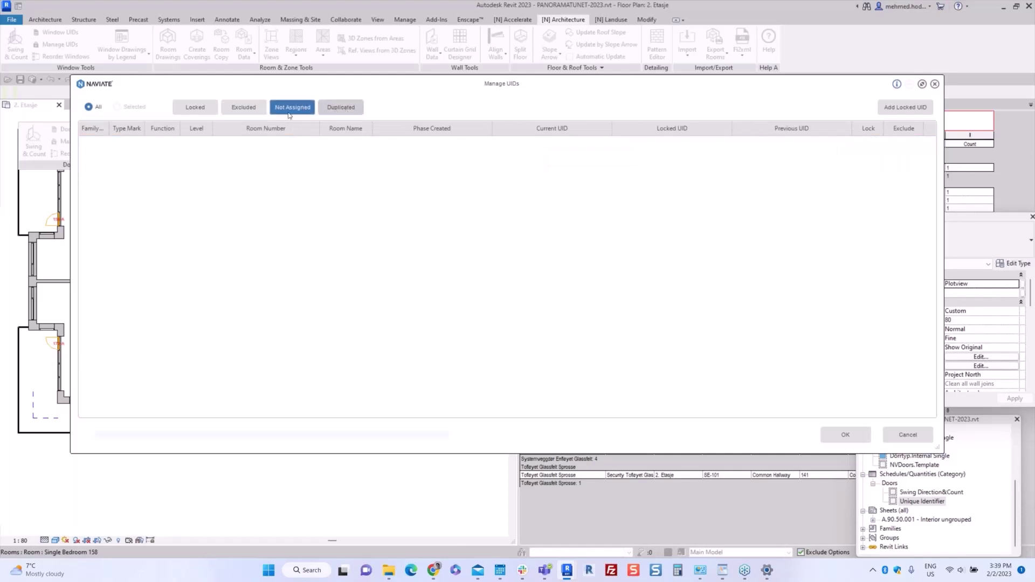
click(290, 112)
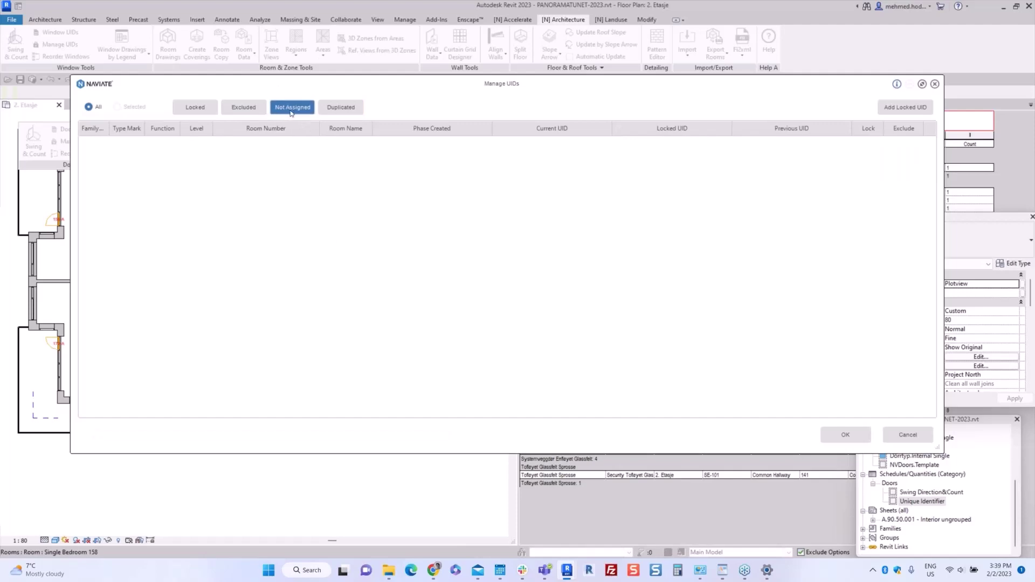
click(935, 84)
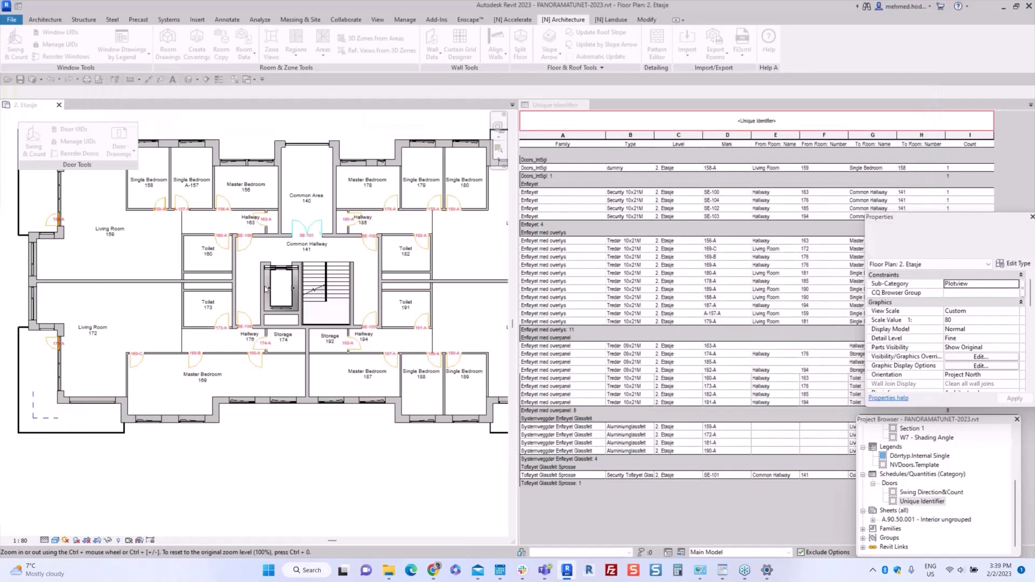
- Delete the double security door SE-101 between Common Area 140 and Common Hallway 141
scroll(249, 327, up, 1)
middle_drag(250, 327, 274, 340)
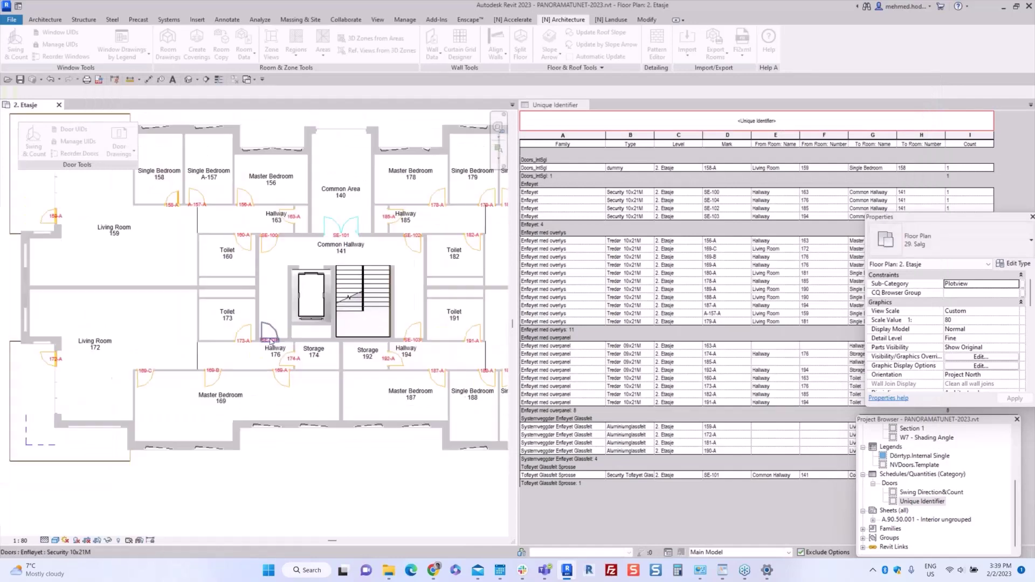
scroll(315, 433, down, 2)
scroll(350, 290, up, 3)
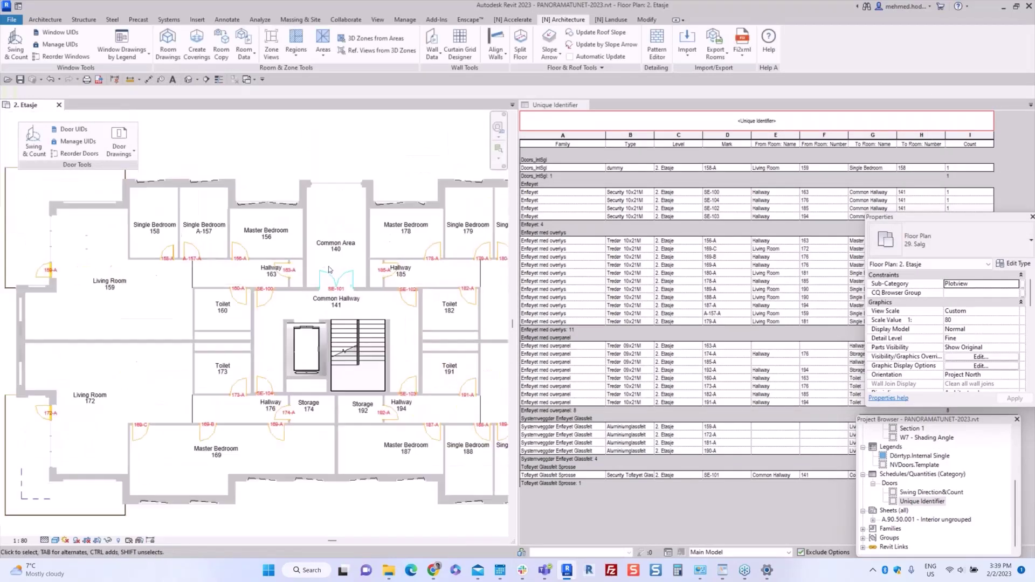
click(353, 281)
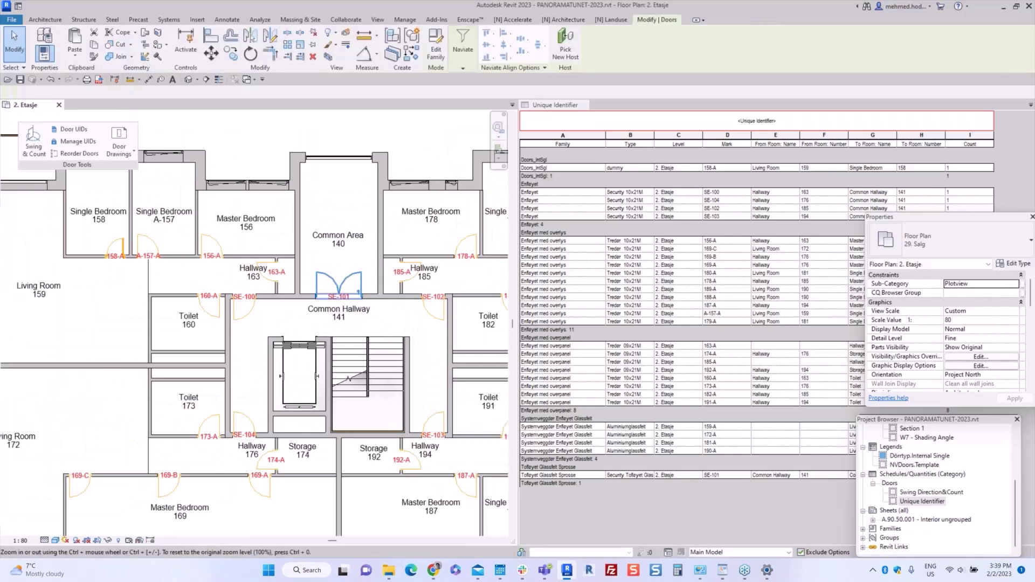
scroll(338, 291, up, 2)
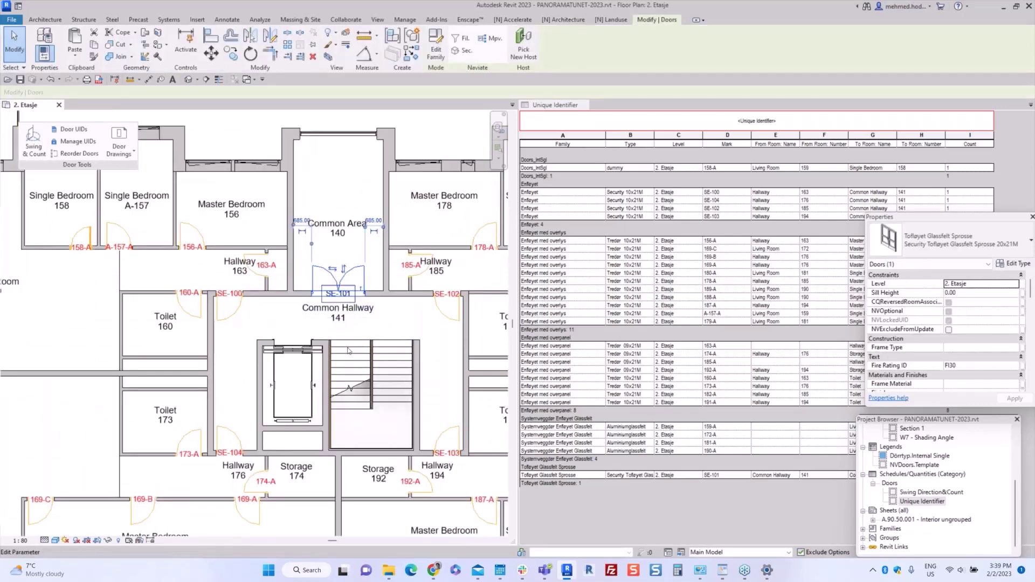
scroll(338, 354, down, 1)
middle_drag(347, 327, 385, 333)
scroll(385, 330, up, 1)
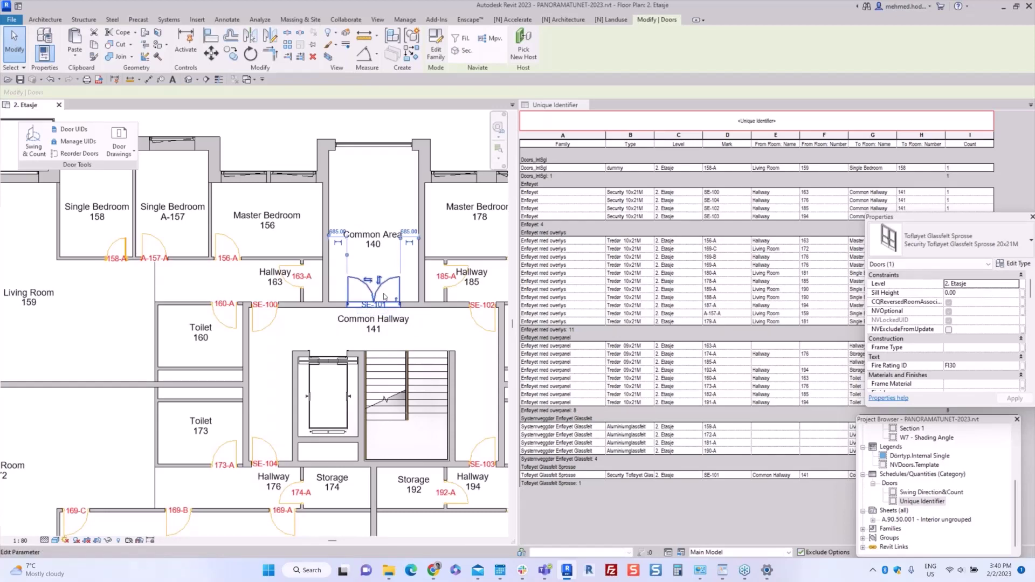
click(366, 282)
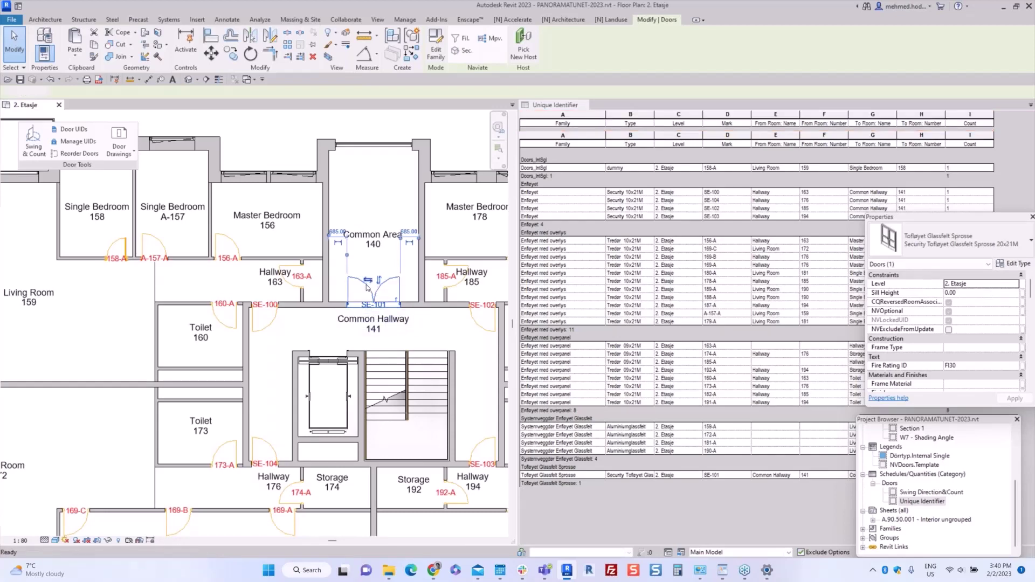
key(Escape)
- Open the door UID manager for all doors and filter the list to UIDs not assigned to any door
scroll(366, 287, down, 3)
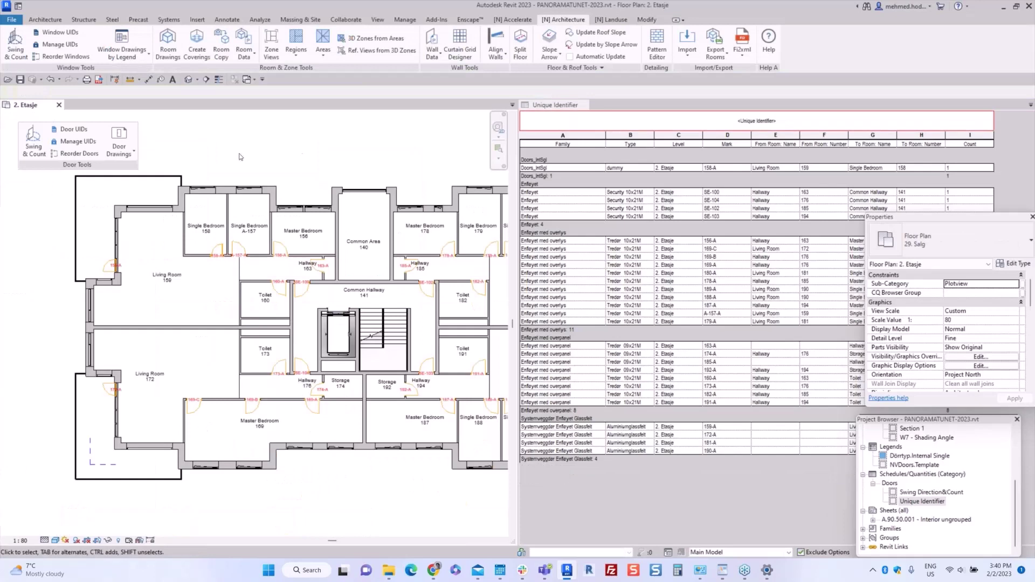
click(77, 142)
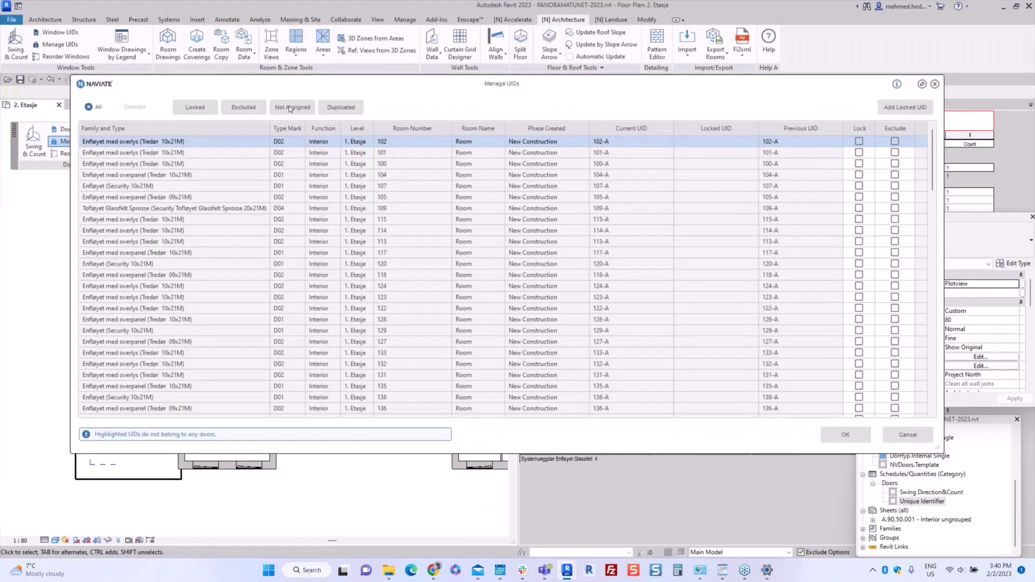
click(292, 108)
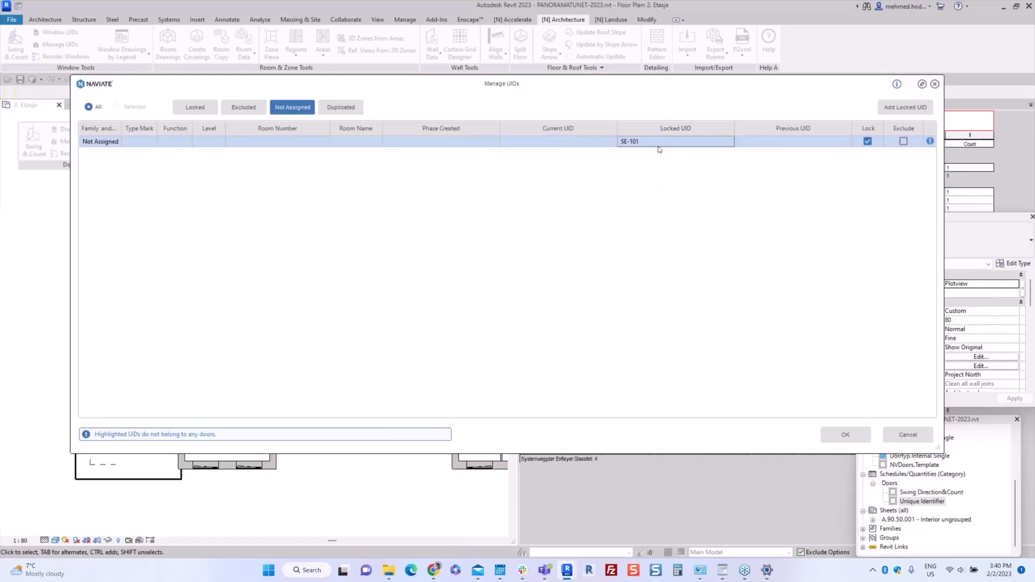
- Try to unlock the unassigned UID SE-101, but decline deleting its entry
mouse_move(929, 142)
click(868, 142)
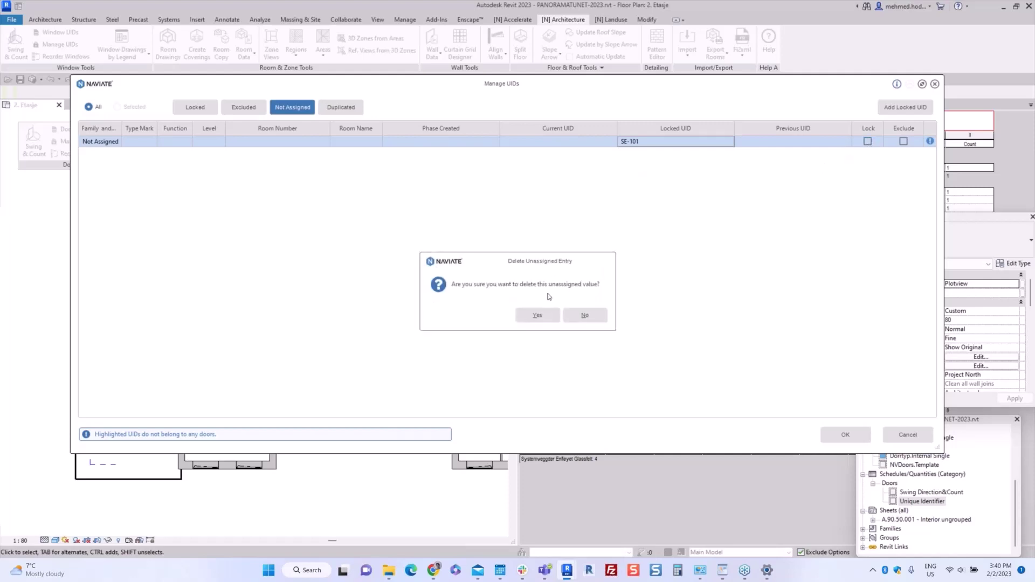
click(582, 315)
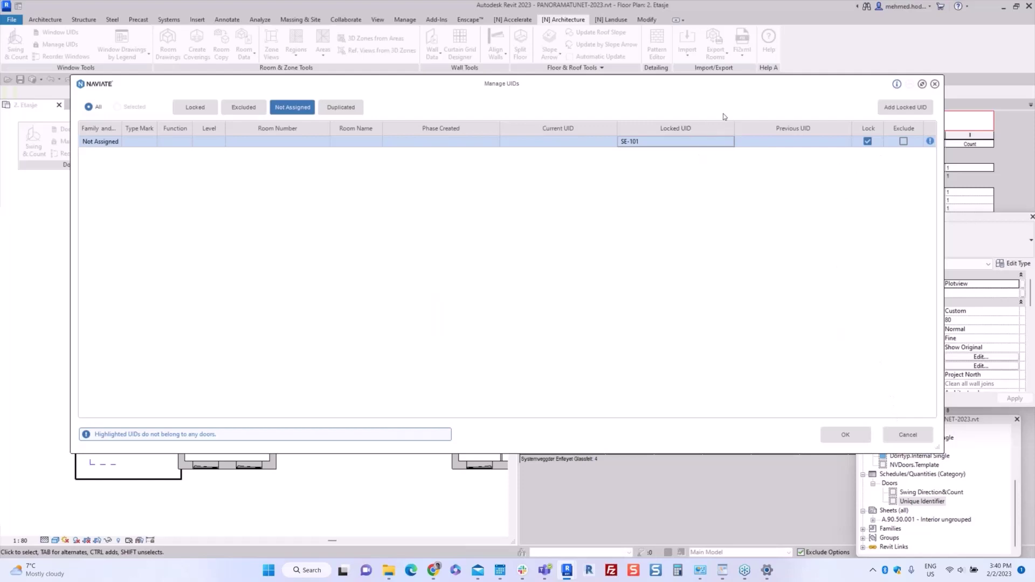
- Add four locked UID entries to the list of UIDs not assigned to any door
click(905, 106)
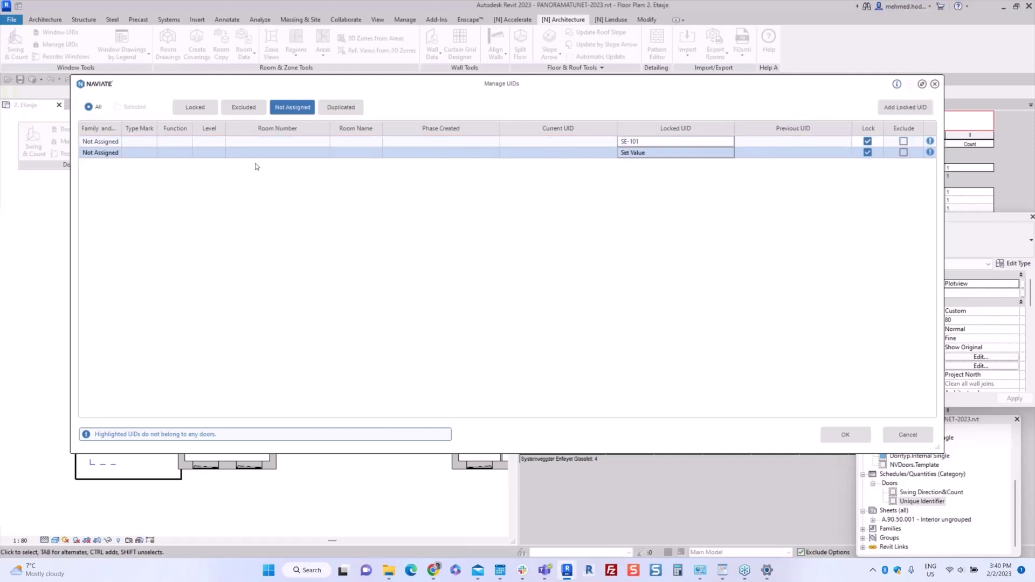
click(895, 107)
click(893, 106)
click(894, 107)
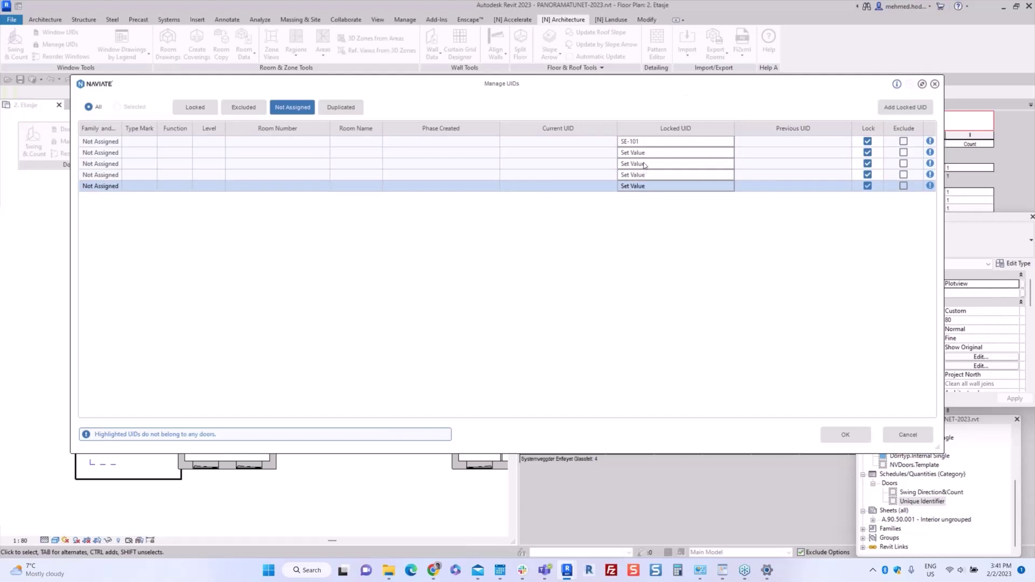
- Set the locked UID of the first added unassigned entry to A101
click(649, 155)
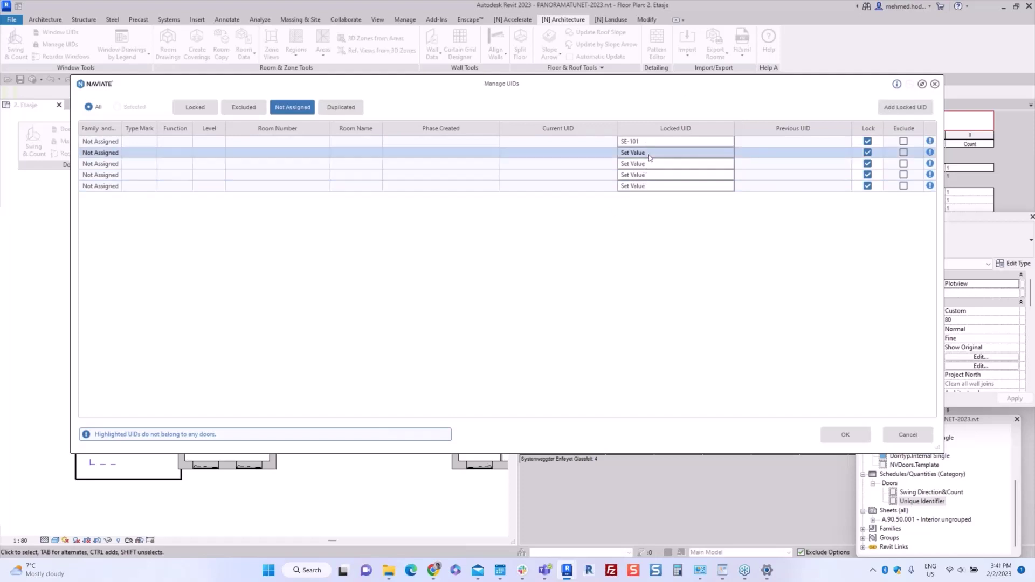
click(650, 156)
click(651, 153)
drag(651, 152, 574, 150)
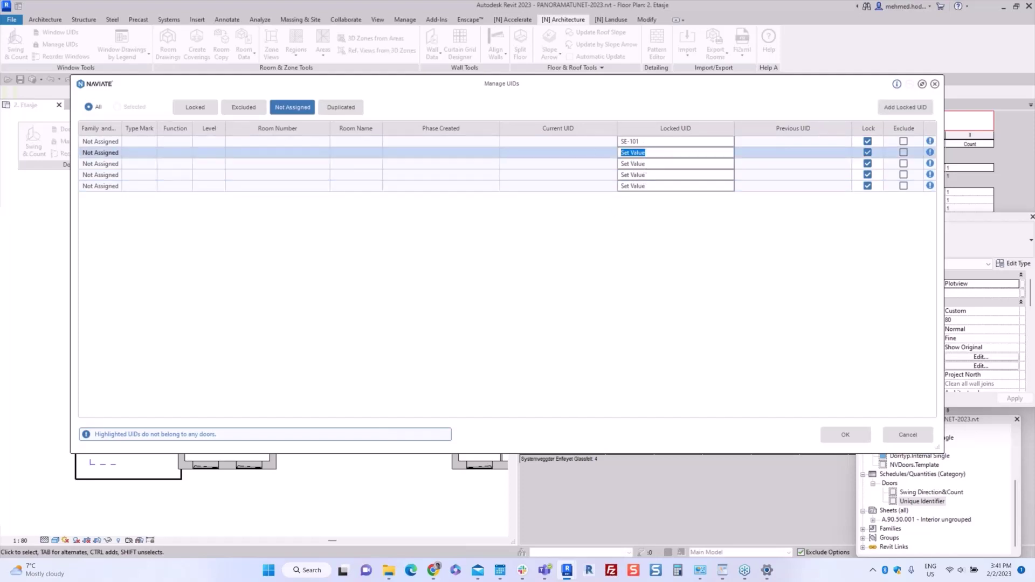
text(A101)
- Look over the remaining unassigned placeholders alongside SE-101 and A101, then leave the UID manager without saving
click(643, 165)
click(632, 163)
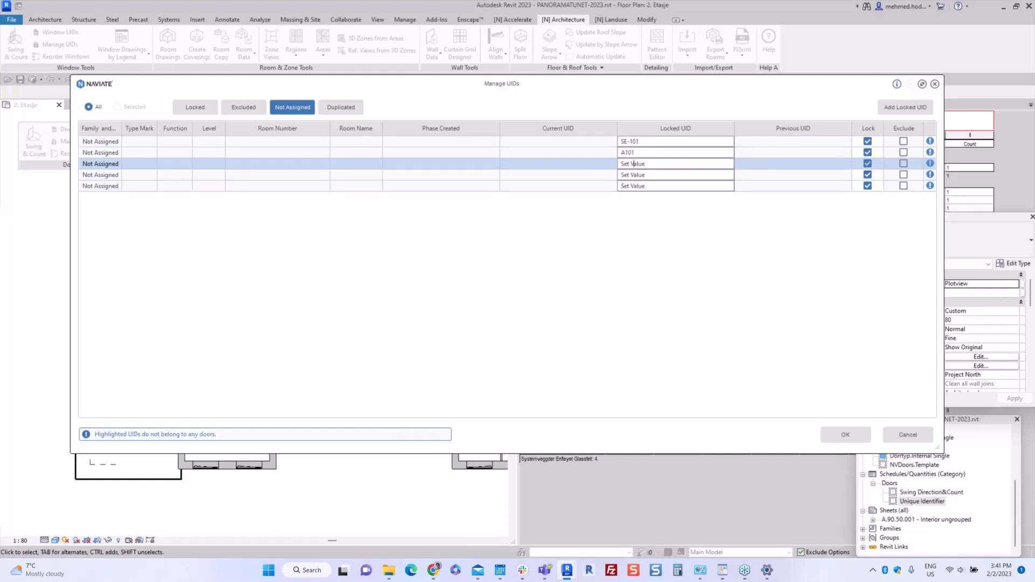
drag(648, 159, 578, 159)
click(646, 177)
drag(631, 186, 628, 154)
click(647, 164)
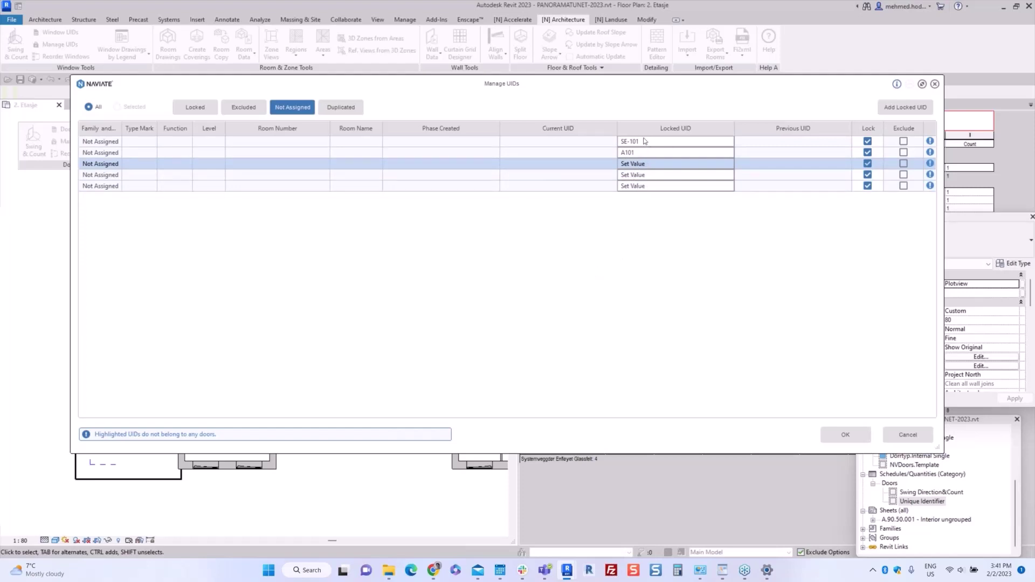
drag(645, 141, 642, 158)
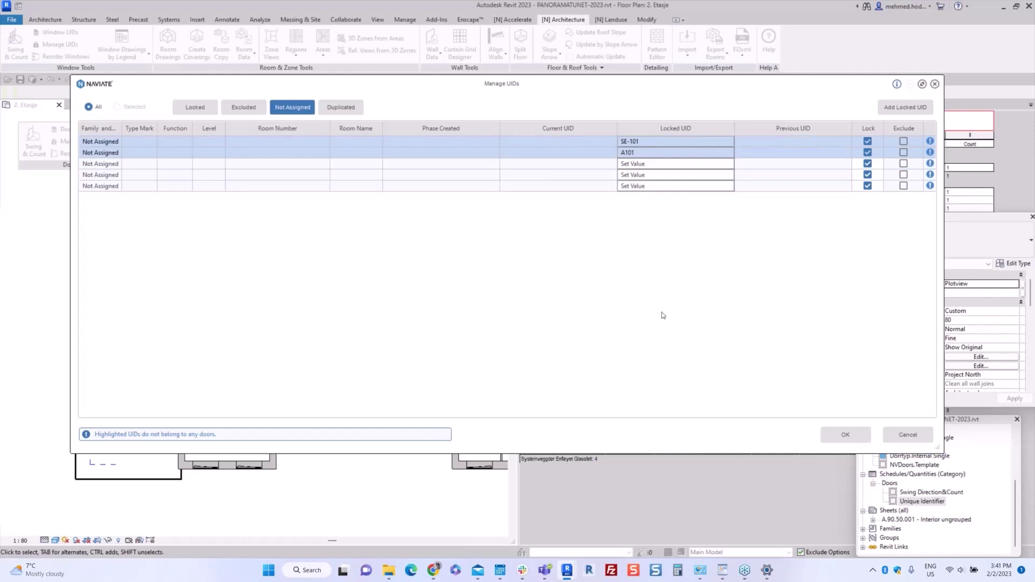
click(692, 161)
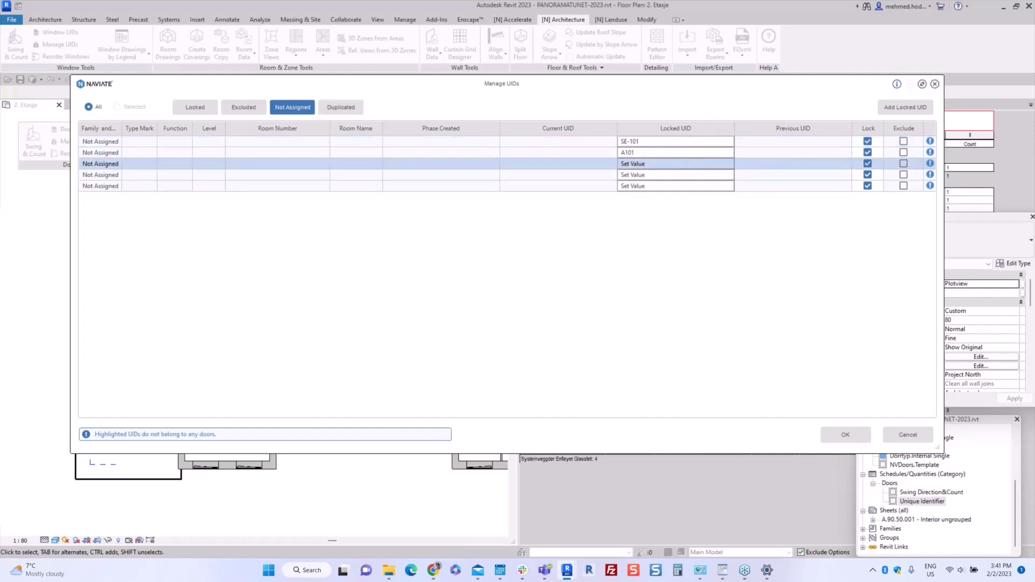
click(907, 435)
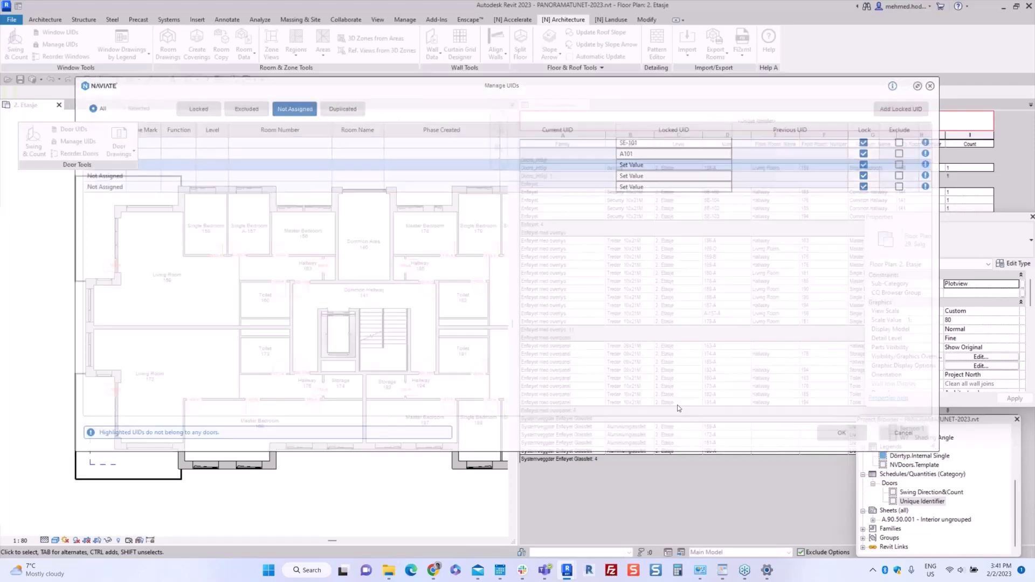
- Examine the door UIDs around Hallway 163 and Master Bedroom 156 in the floor plan
scroll(307, 344, down, 1)
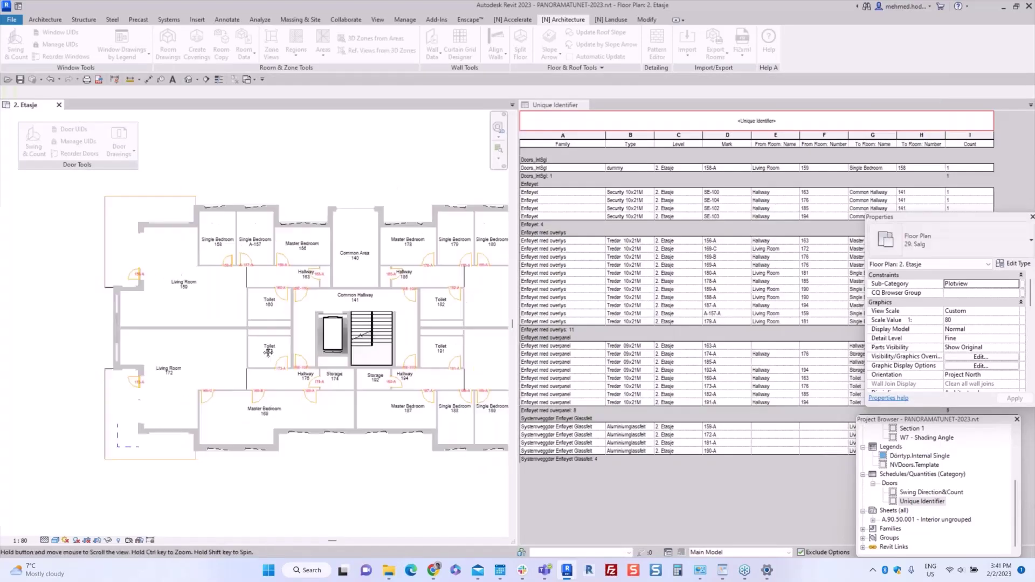
middle_drag(307, 344, 227, 341)
scroll(226, 342, up, 1)
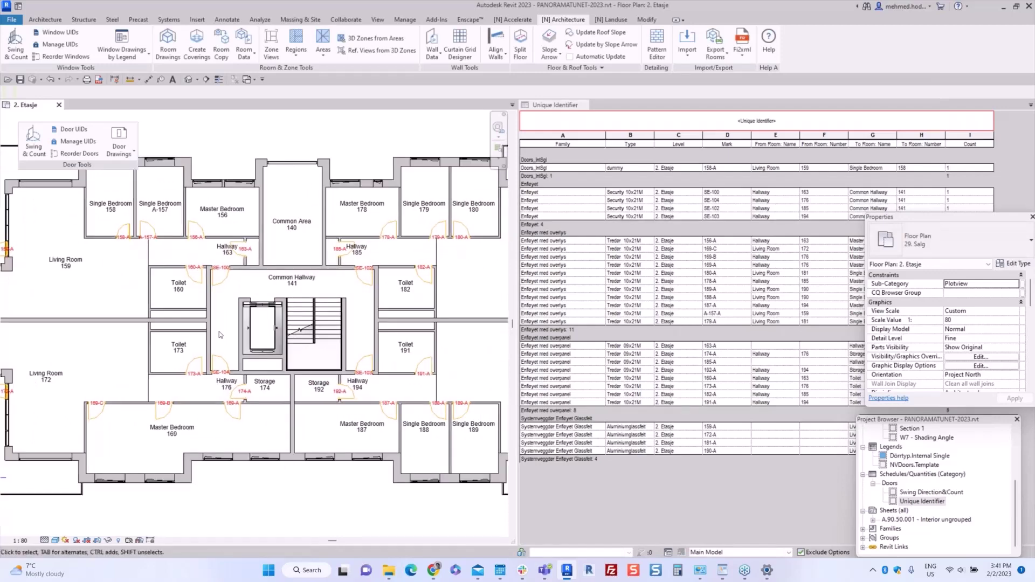
scroll(219, 335, up, 3)
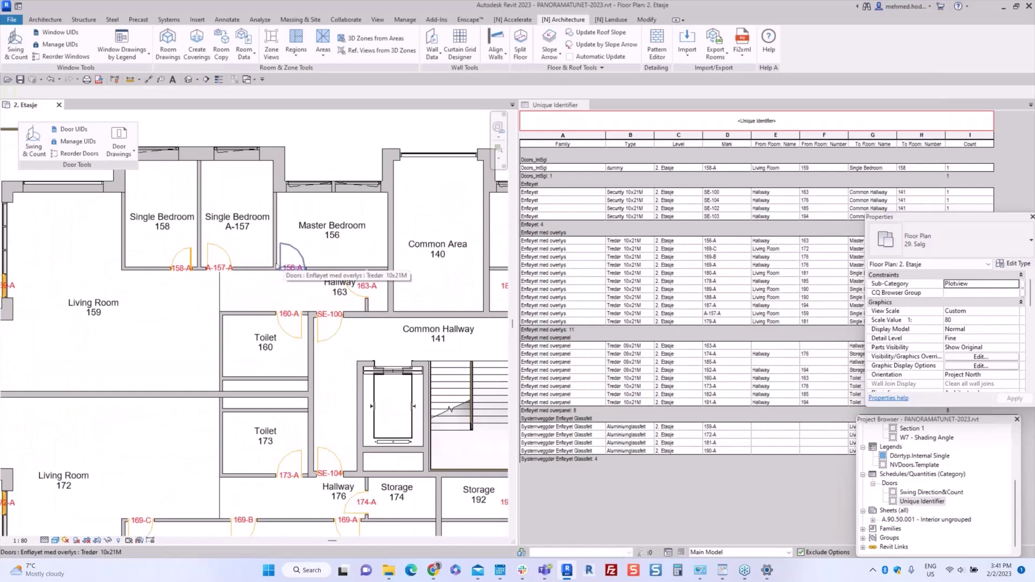
scroll(276, 266, up, 1)
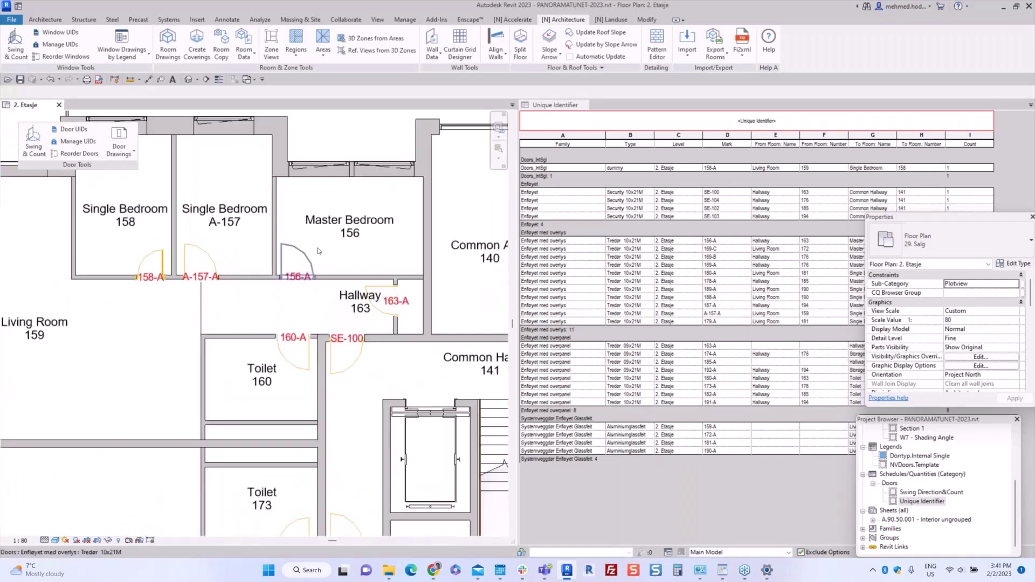
scroll(244, 311, down, 2)
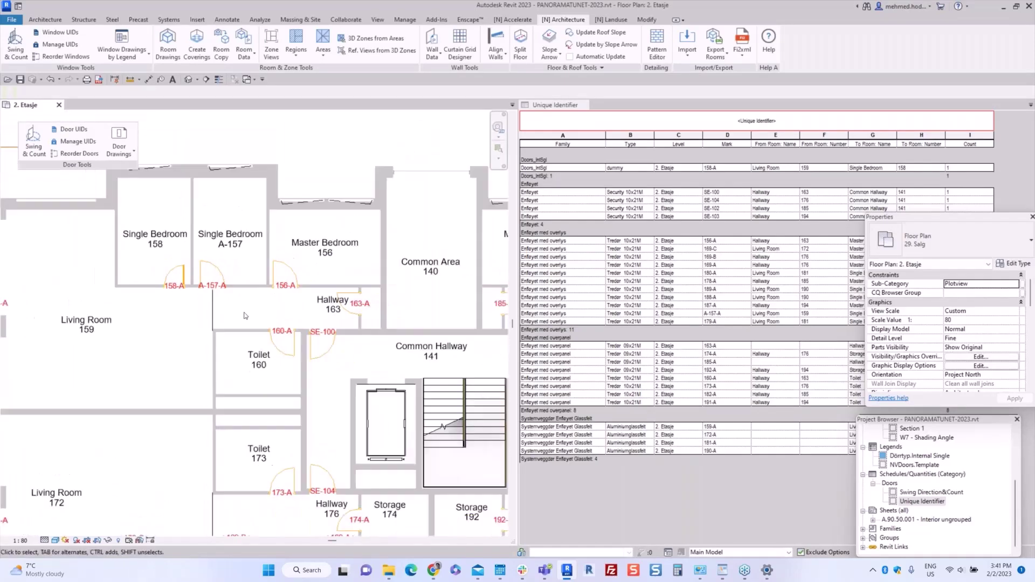
- Set the Mark of door 169-A between Hallway 176 and Master Bedroom 169 to 169-B, accepting the duplicate value
scroll(244, 312, down, 2)
middle_drag(244, 312, 269, 158)
scroll(330, 327, up, 1)
click(329, 322)
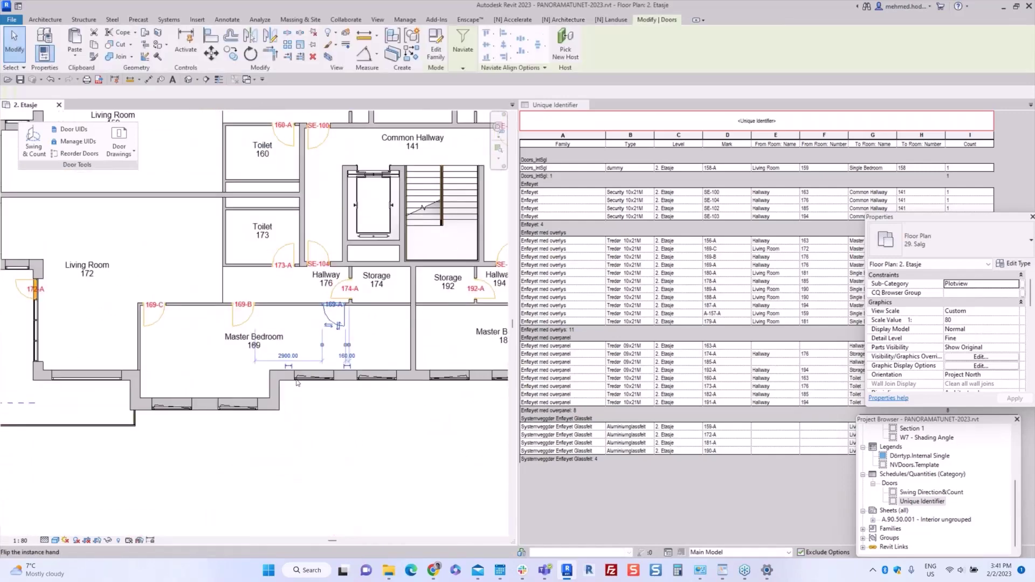
scroll(294, 368, up, 1)
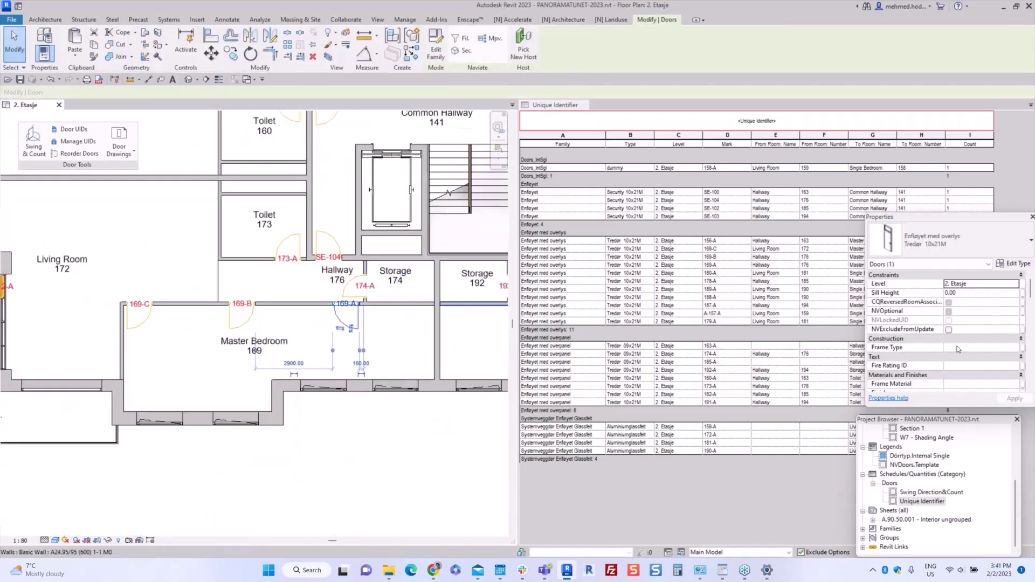
scroll(958, 348, down, 3)
scroll(957, 333, down, 2)
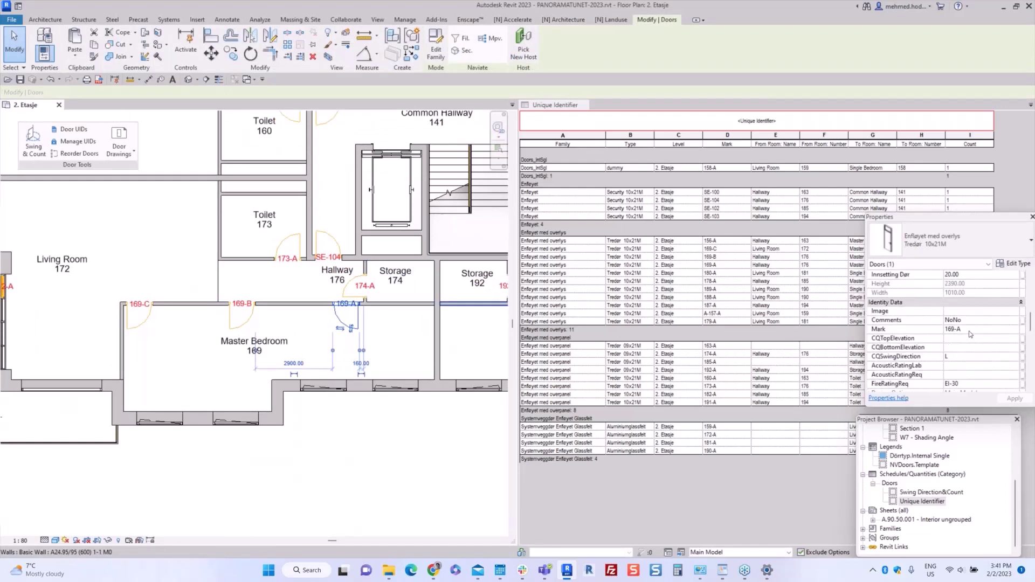
click(969, 331)
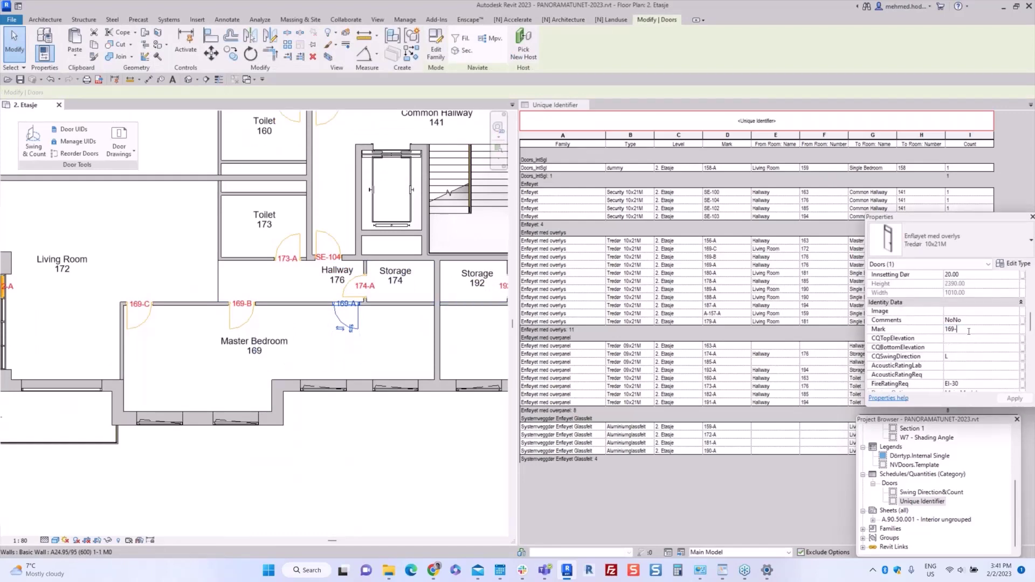
text(B)
key(Return)
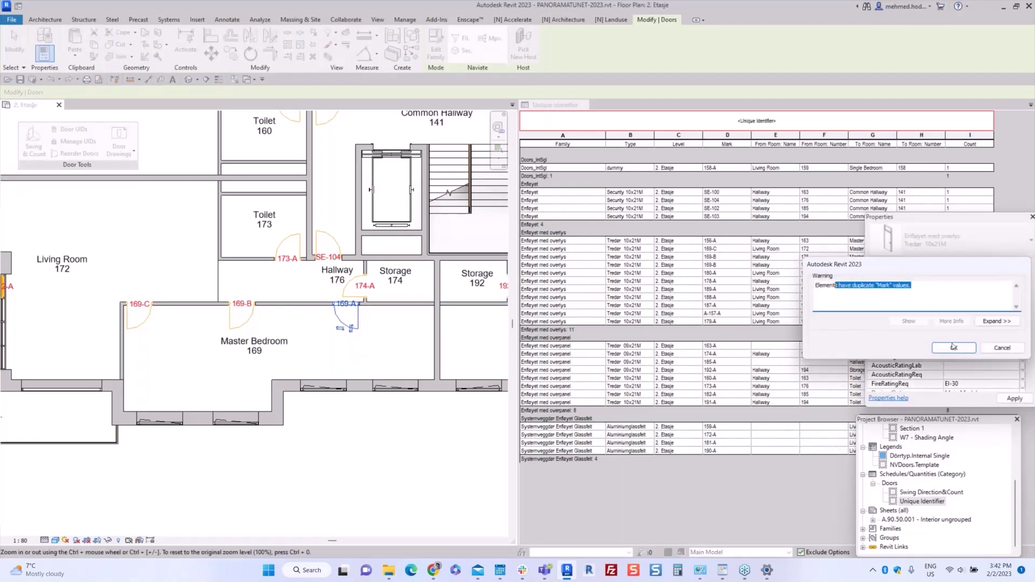
click(953, 347)
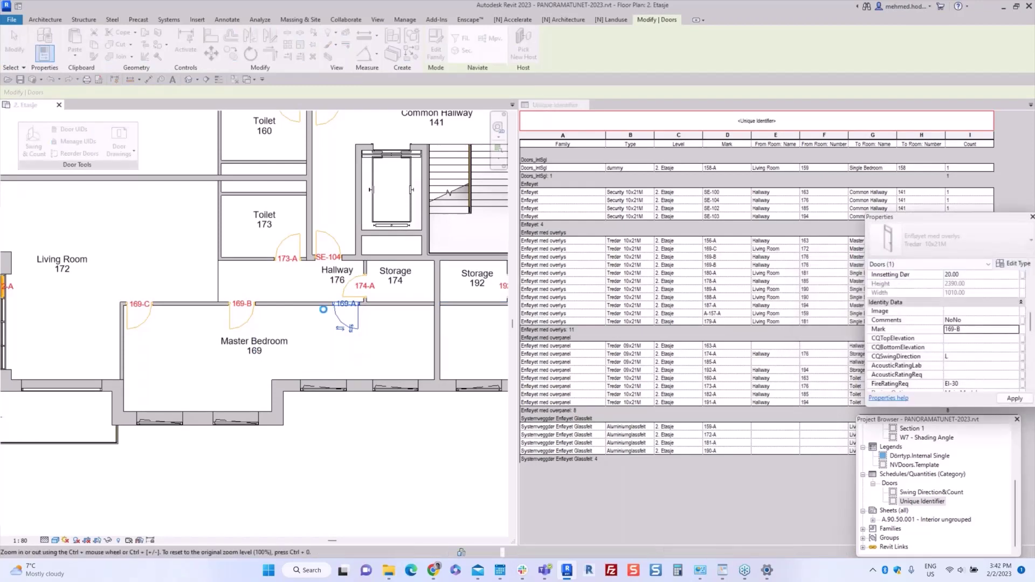
click(386, 352)
- Open the door UID manager for all doors, sort flagged entries first, and inspect the duplicate 169-B doors of Master Bedroom 169
scroll(320, 310, down, 1)
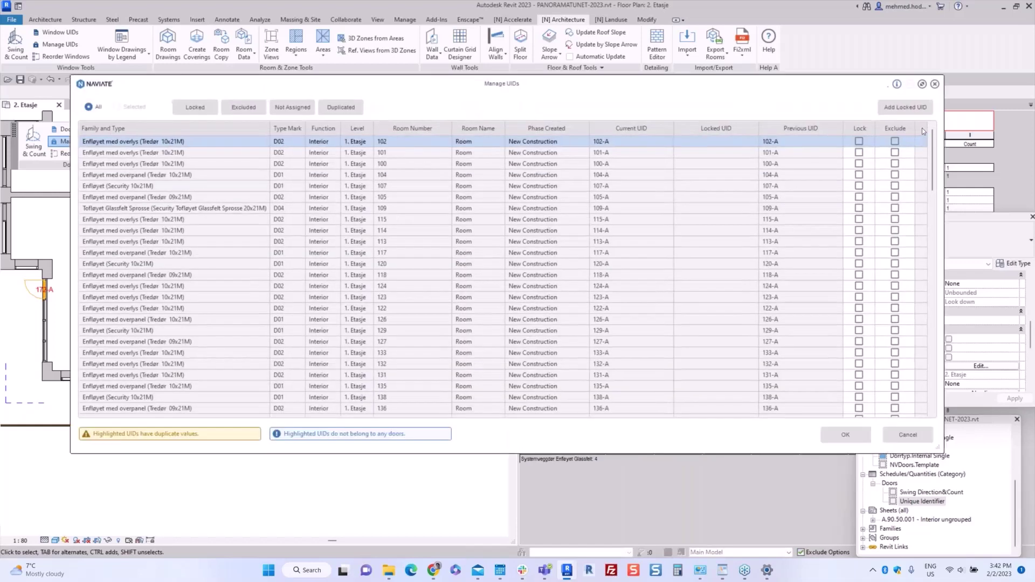
click(491, 157)
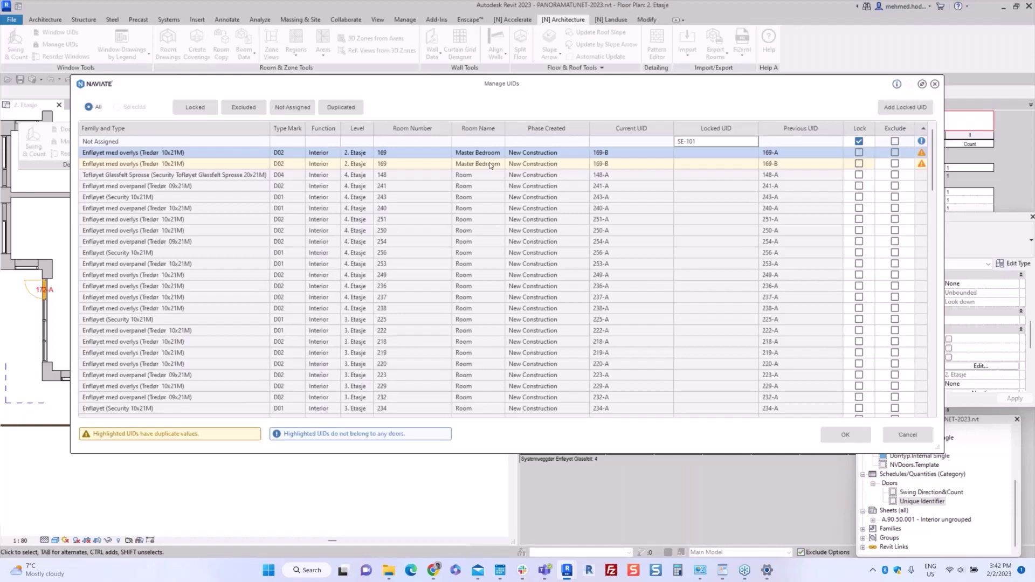
ctrl+click(490, 164)
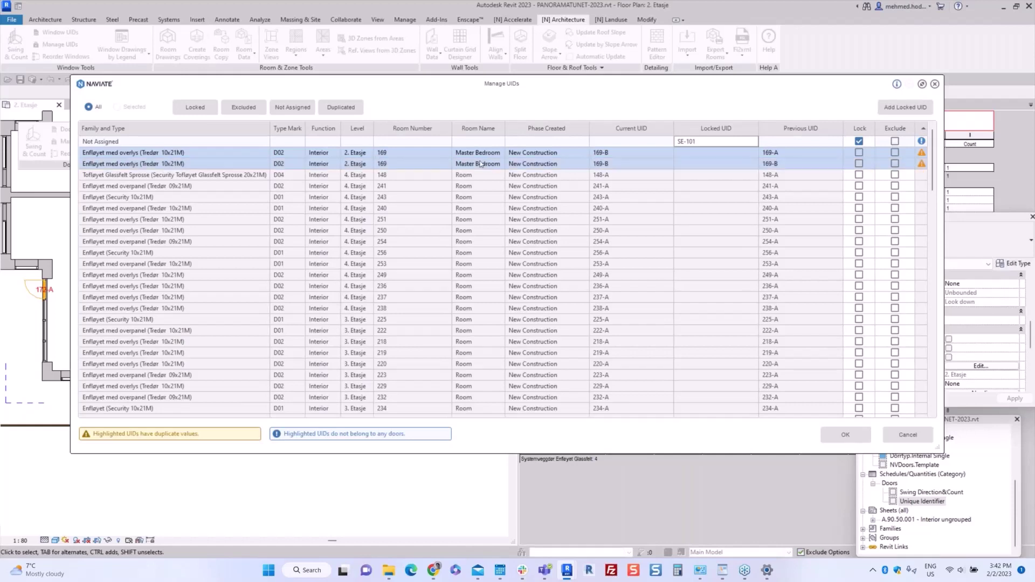
ctrl+click(612, 160)
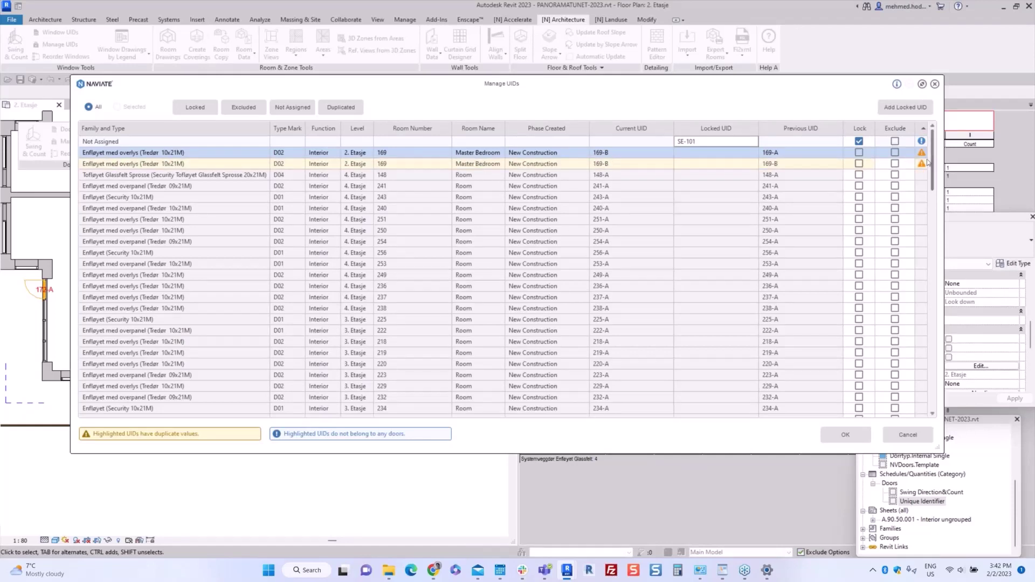
mouse_move(923, 156)
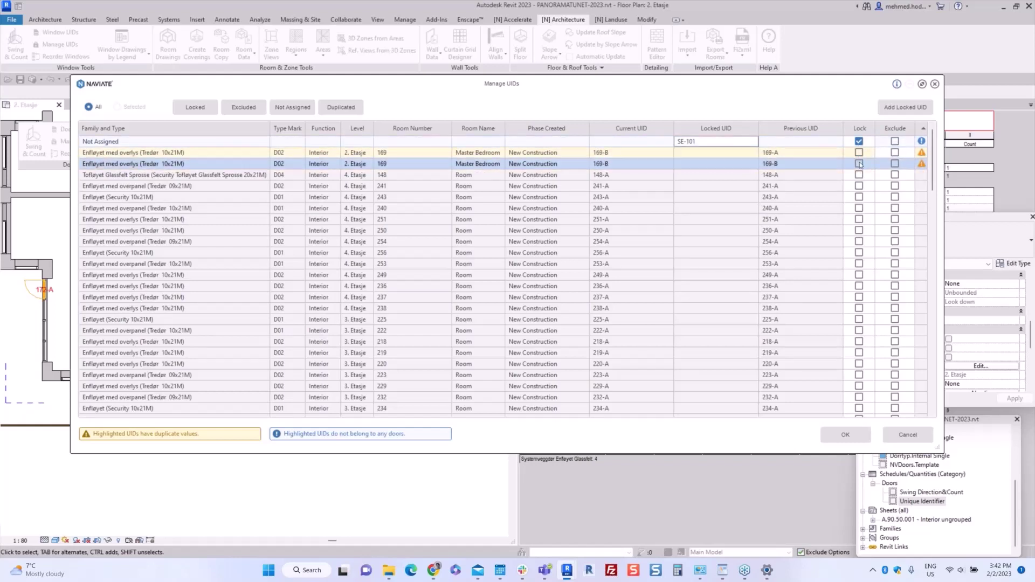
- Mark both Master Bedroom 169 doors with UID 169-B as excluded, then close the UID manager without saving
click(895, 152)
click(895, 164)
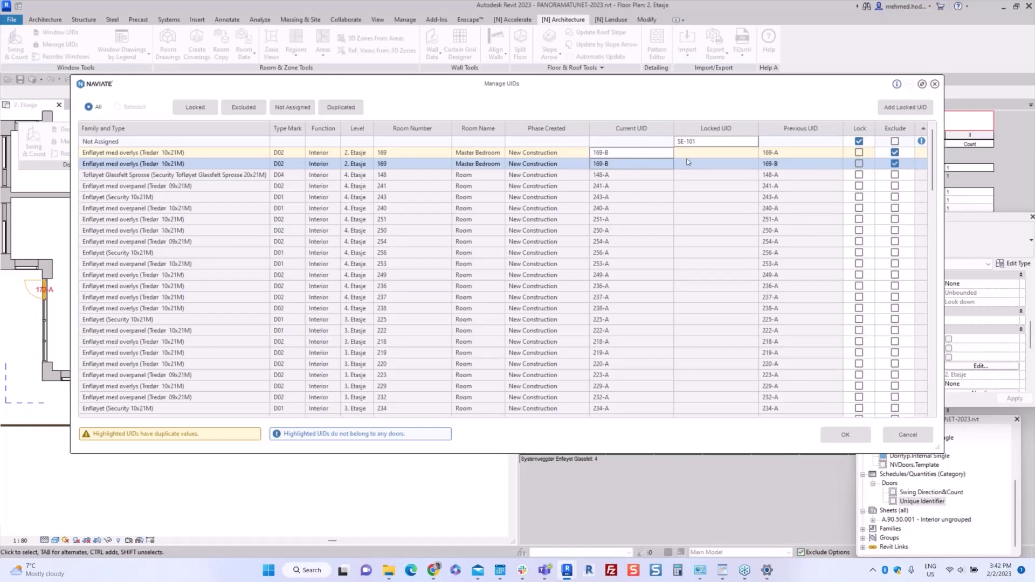
click(658, 155)
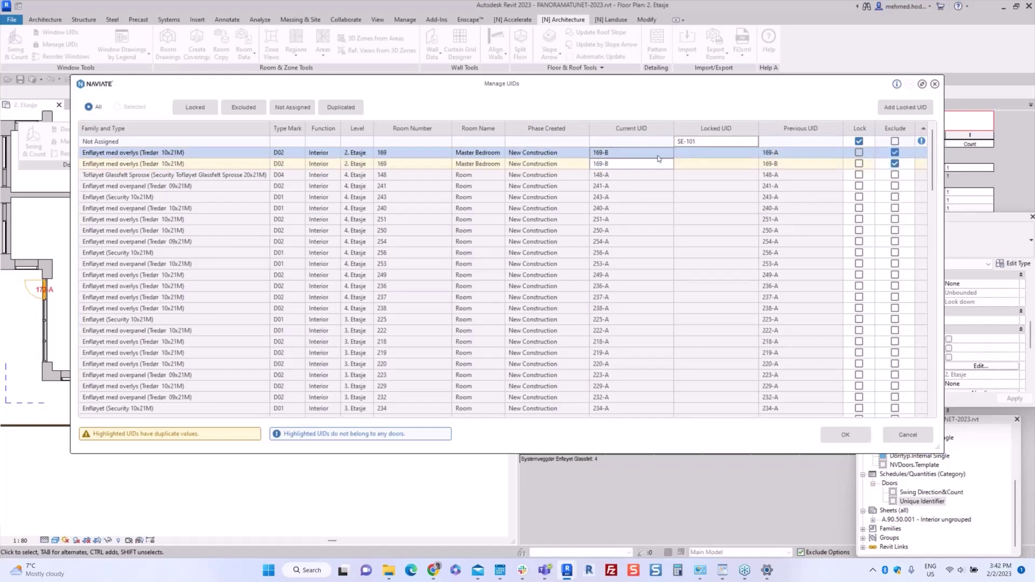
click(562, 164)
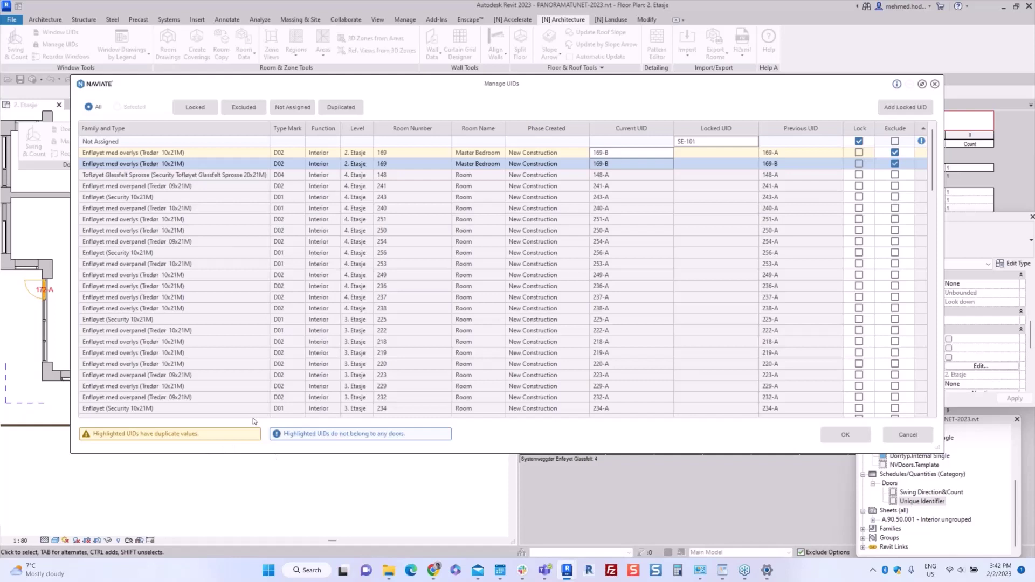
click(923, 154)
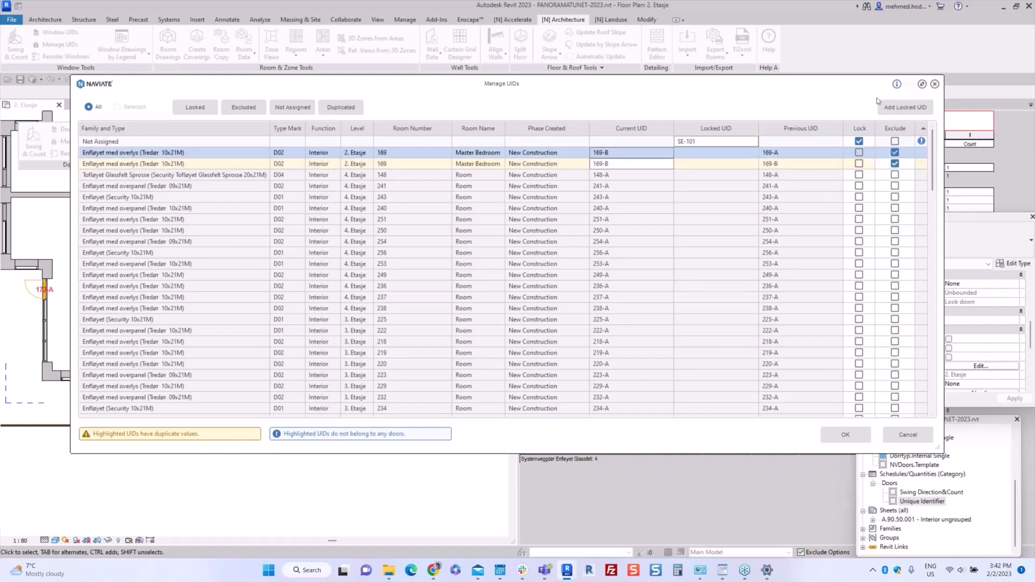
click(933, 85)
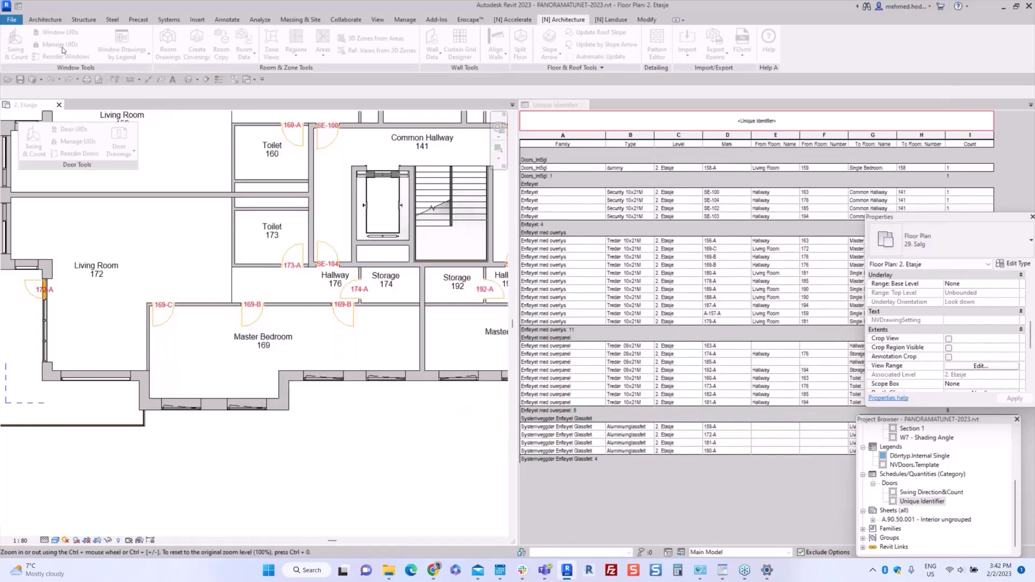
- Open the Renumber tool for doors, review its parameter choices while keeping Mark, then close it and dismiss the save reminder
scroll(410, 323, down, 3)
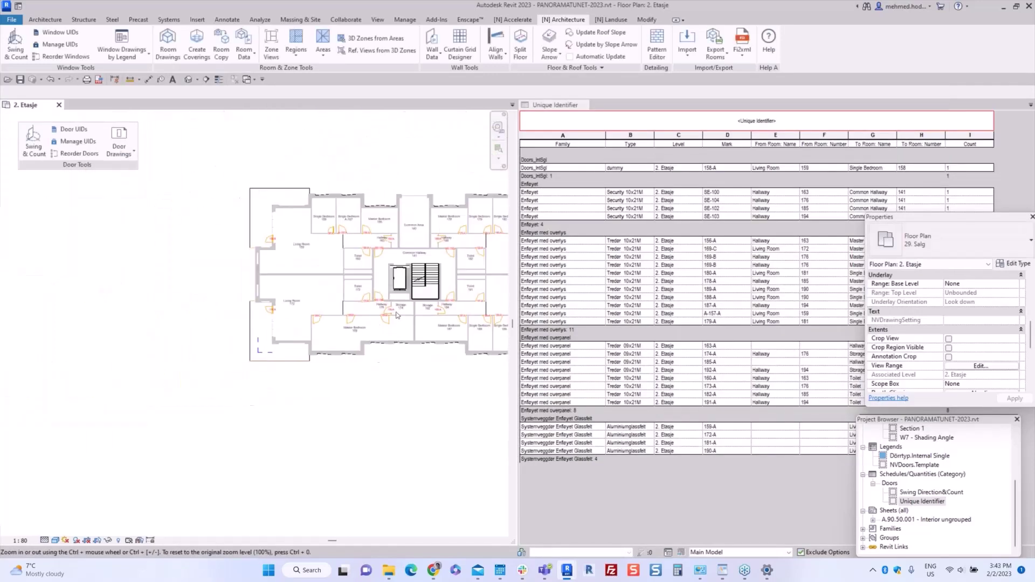
middle_drag(320, 356, 319, 356)
middle_drag(400, 355, 237, 353)
scroll(237, 353, down, 1)
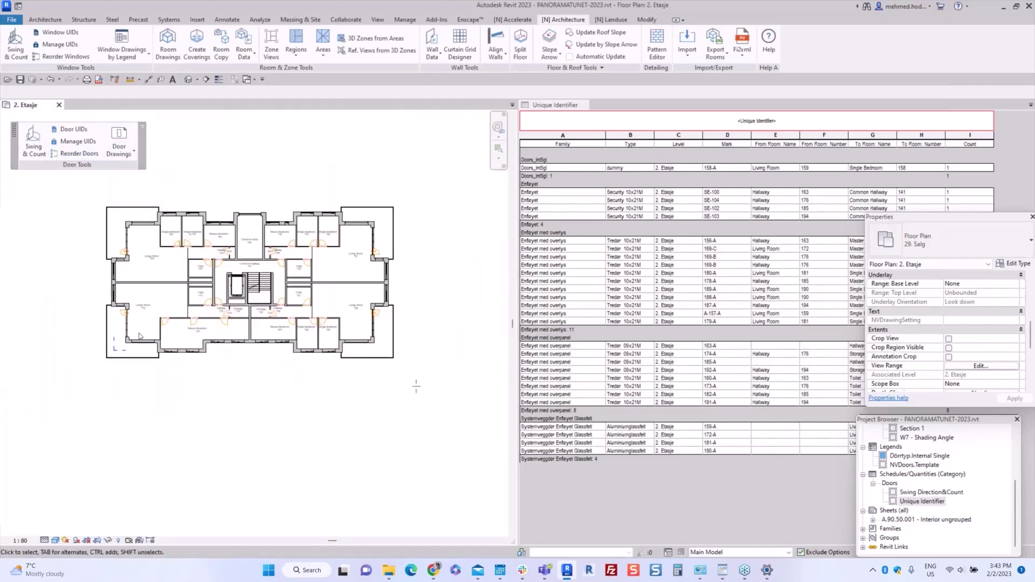
click(512, 20)
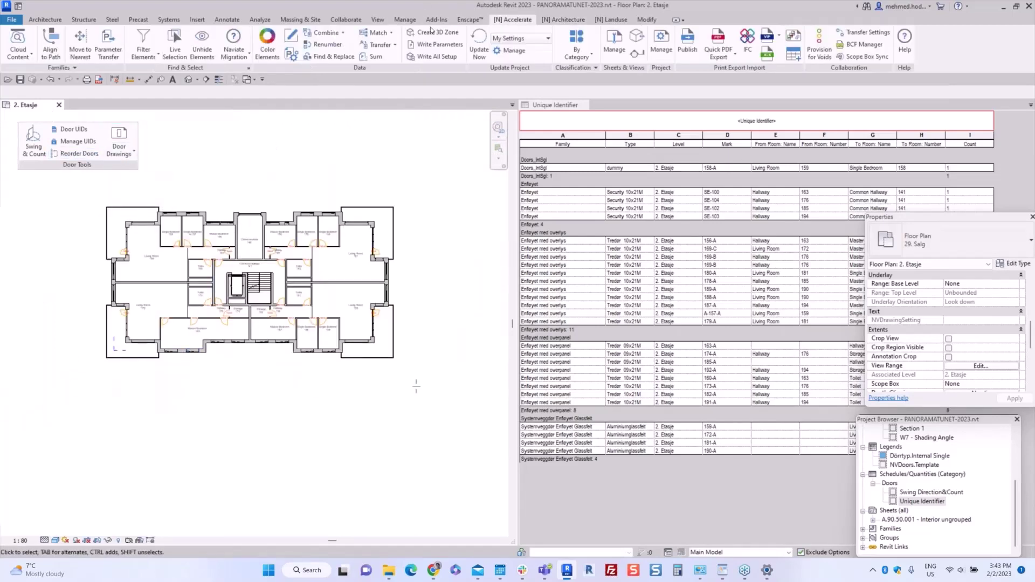
click(316, 49)
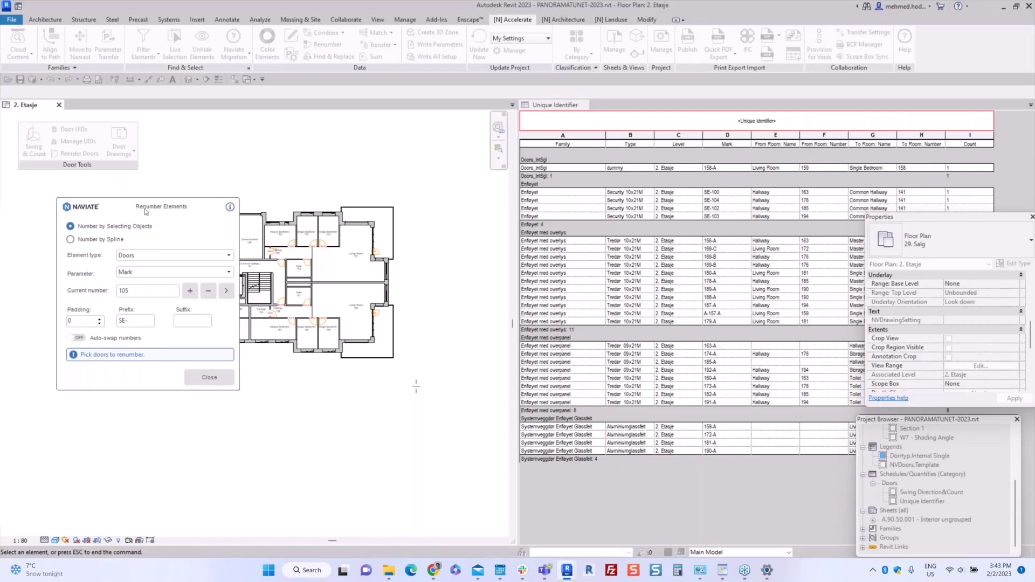
drag(144, 208, 133, 202)
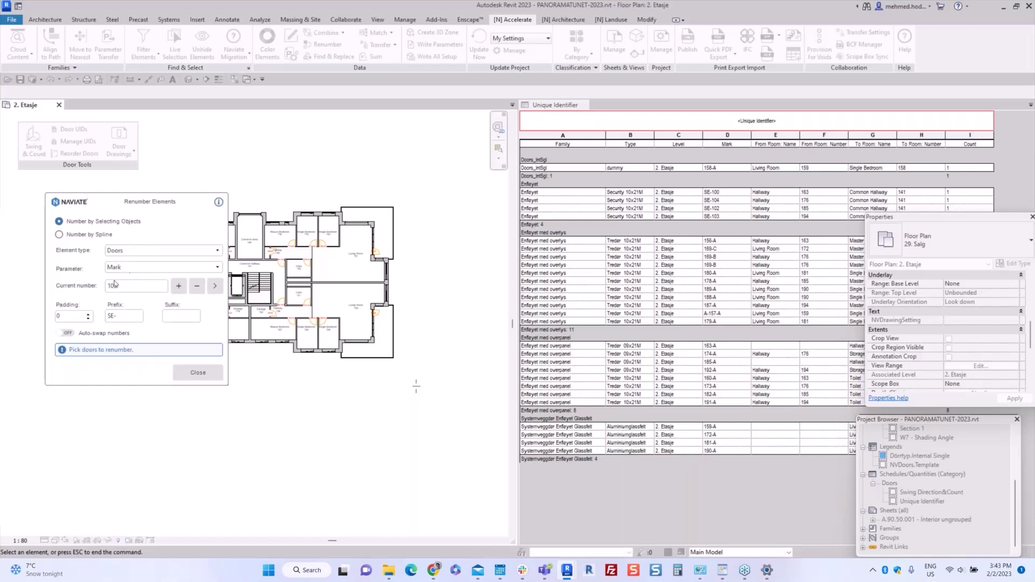
click(129, 268)
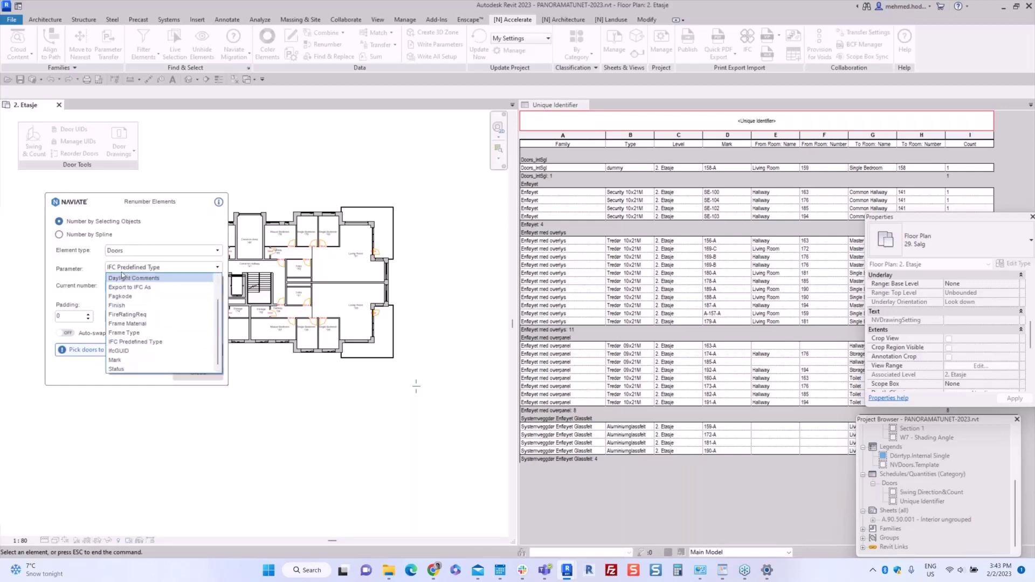
click(124, 274)
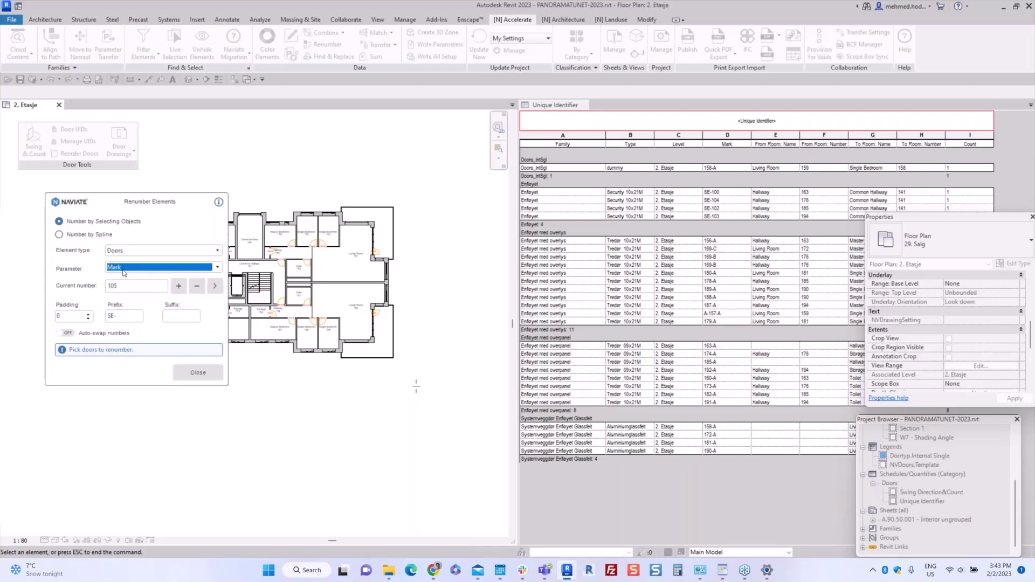
click(198, 377)
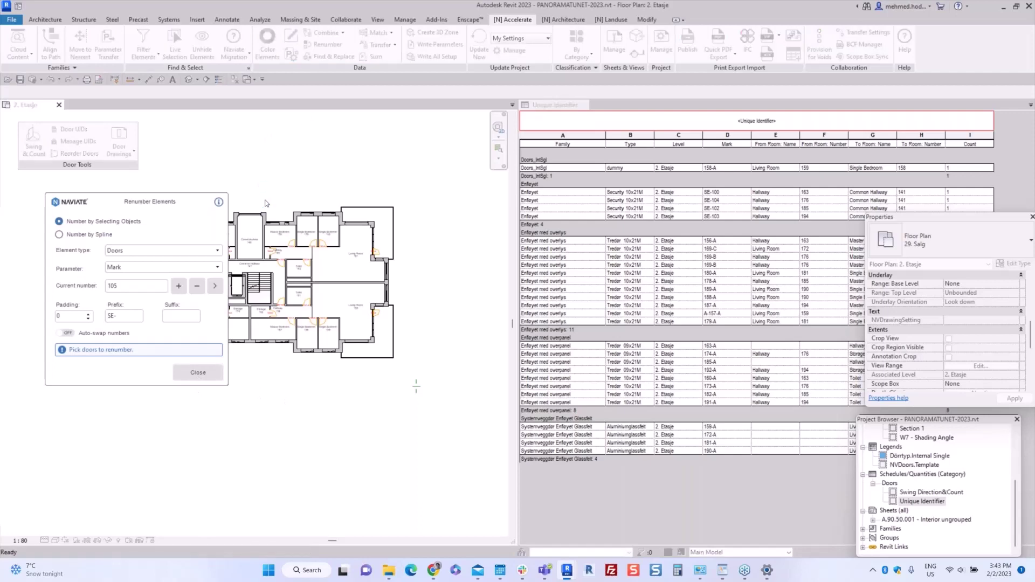
click(582, 323)
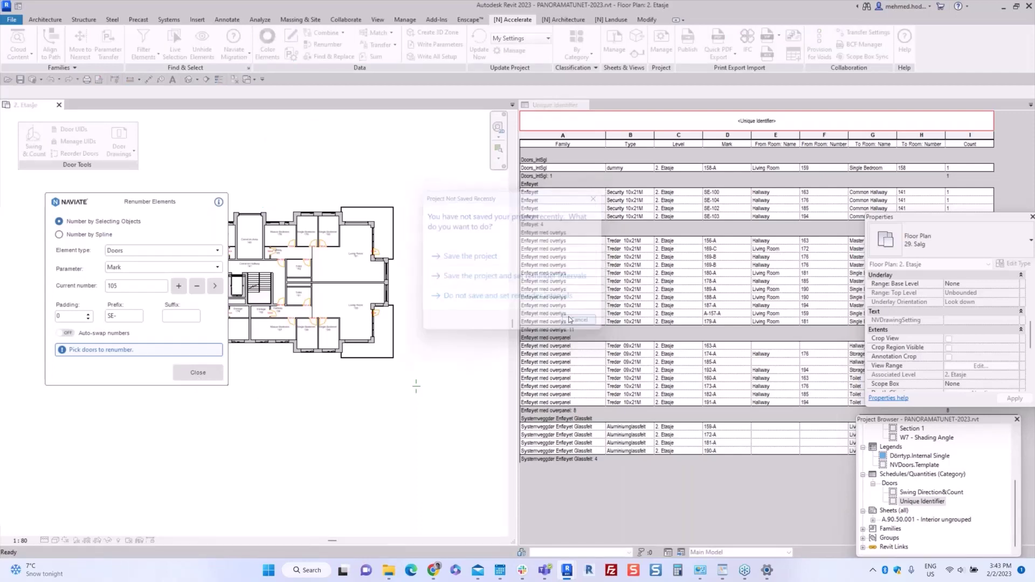
key(Escape)
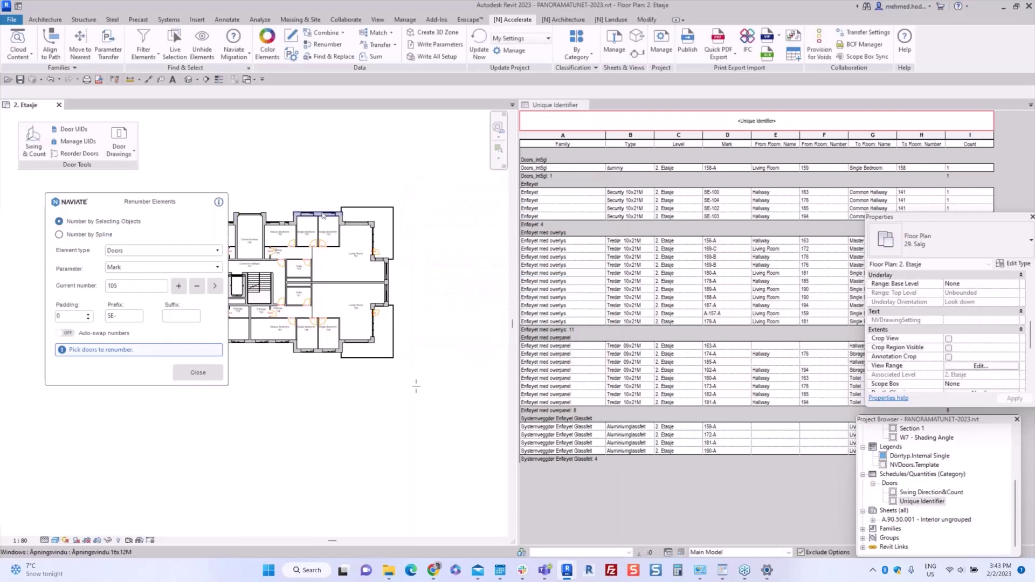
- Reorder the three doors of Master Bedroom 169 with Reorder Doors, accepting the duplicate Mark values
middle_drag(166, 285, 168, 287)
scroll(169, 287, up, 3)
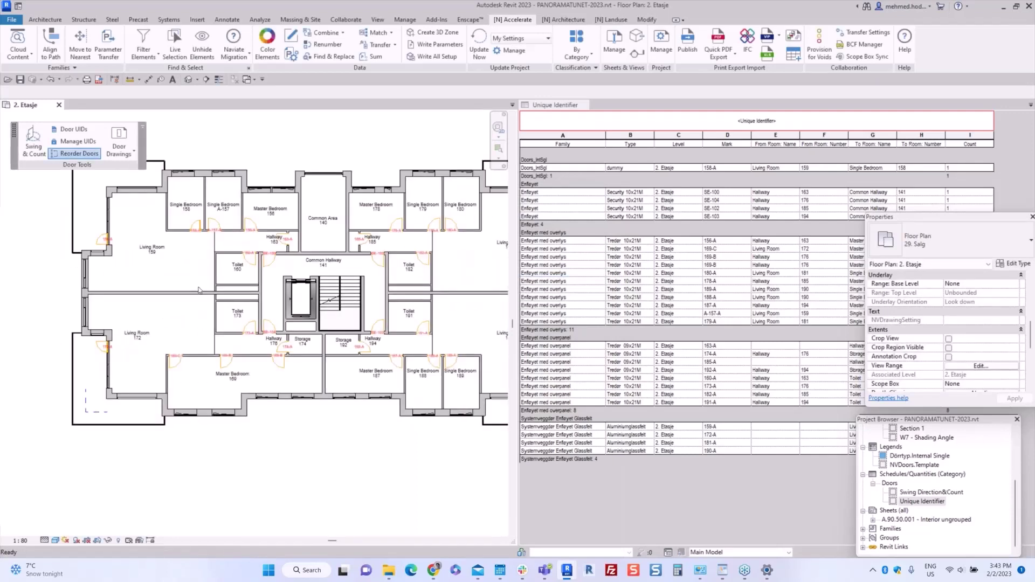
click(79, 153)
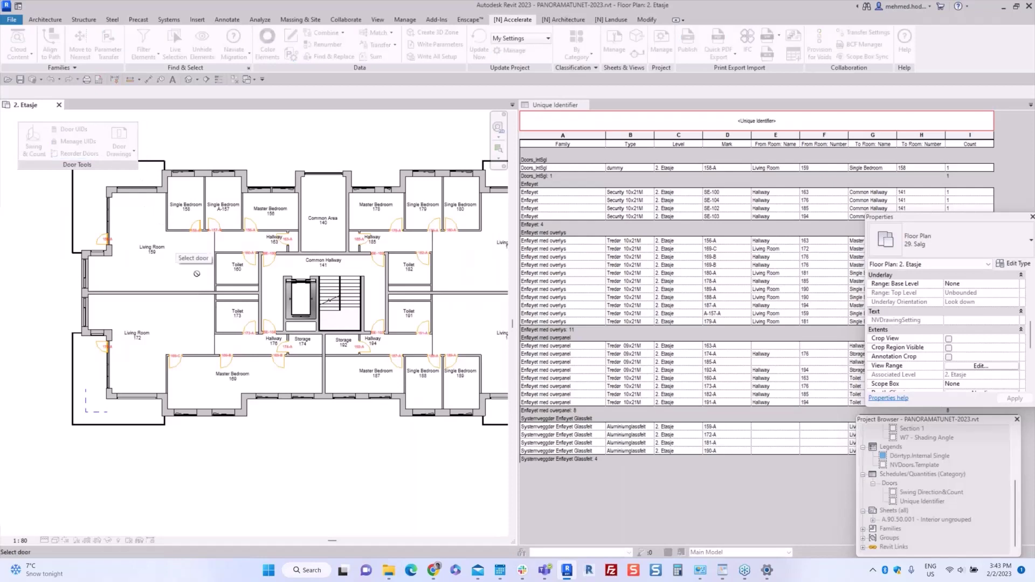
scroll(181, 359, up, 2)
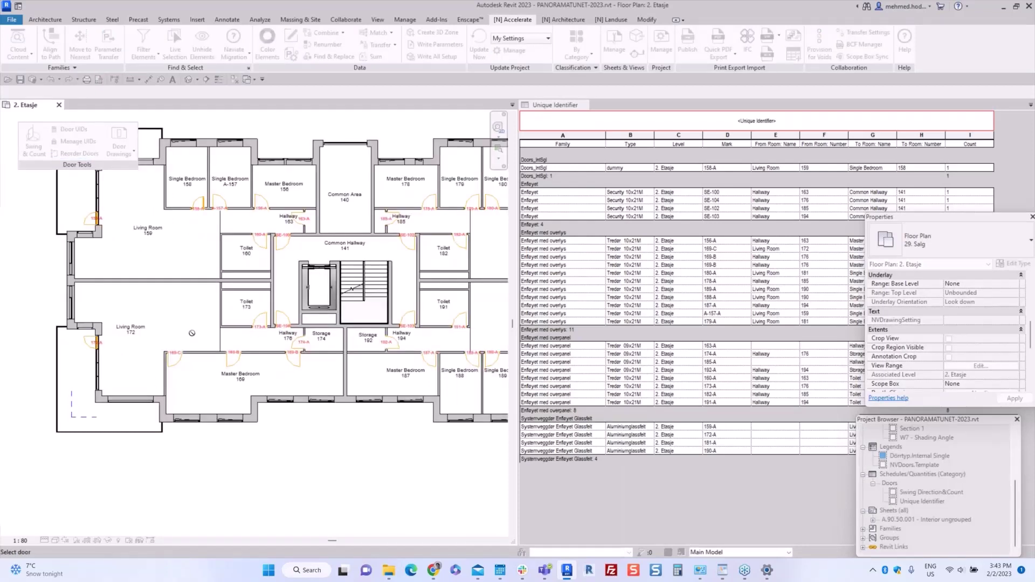
scroll(194, 337, down, 3)
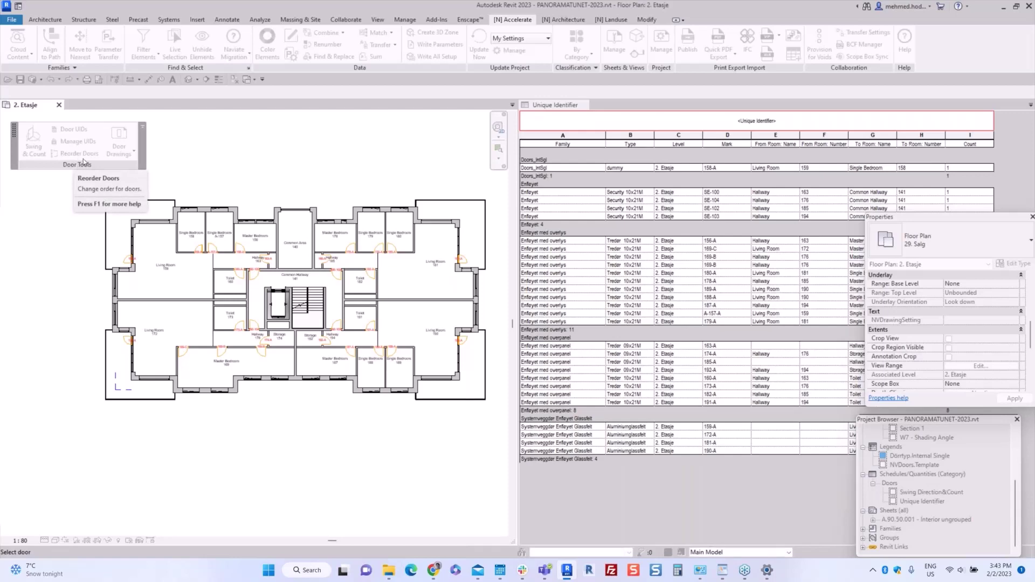
scroll(216, 374, up, 1)
scroll(216, 374, up, 2)
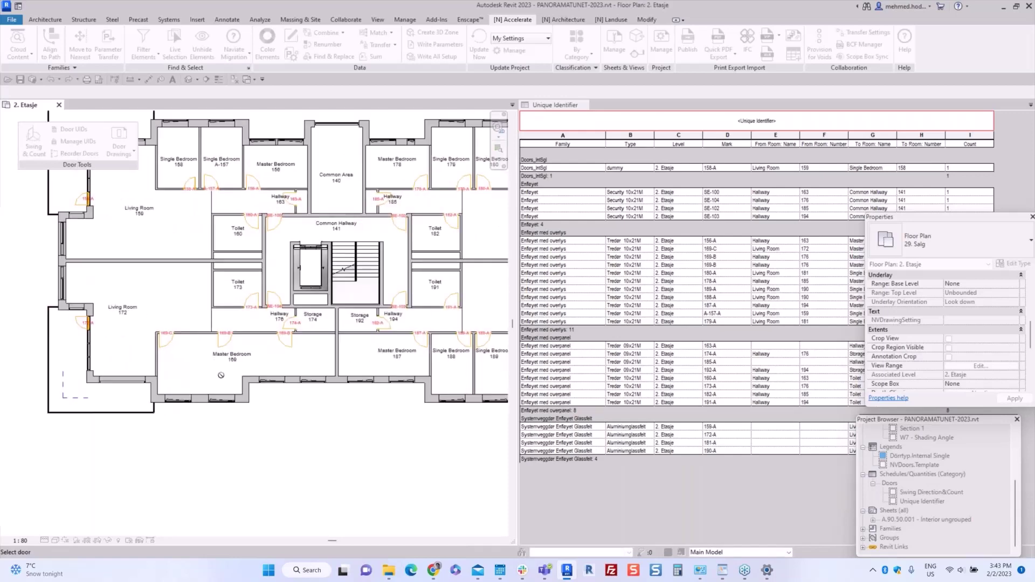
scroll(189, 383, down, 2)
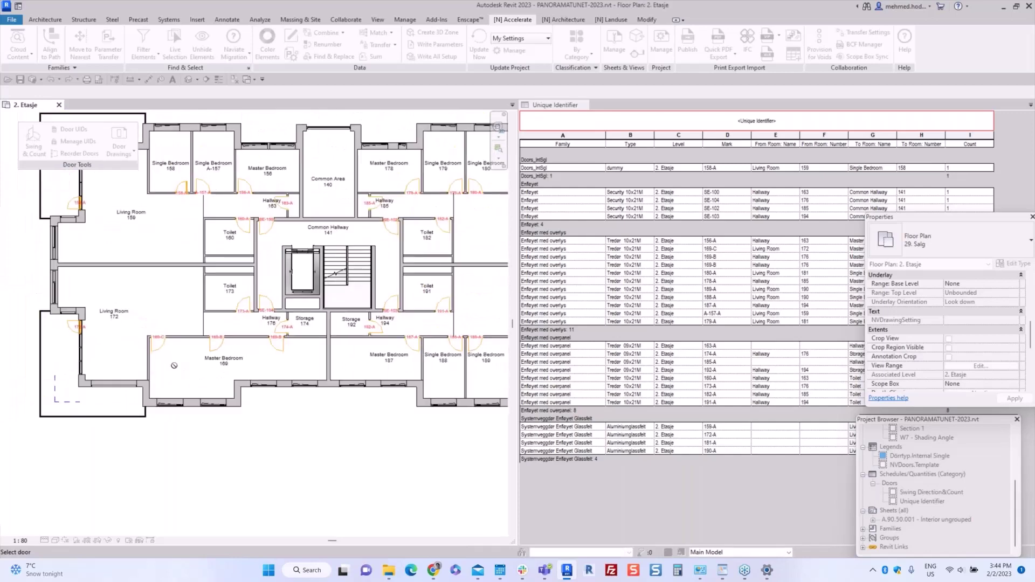
scroll(183, 366, up, 2)
scroll(216, 367, up, 1)
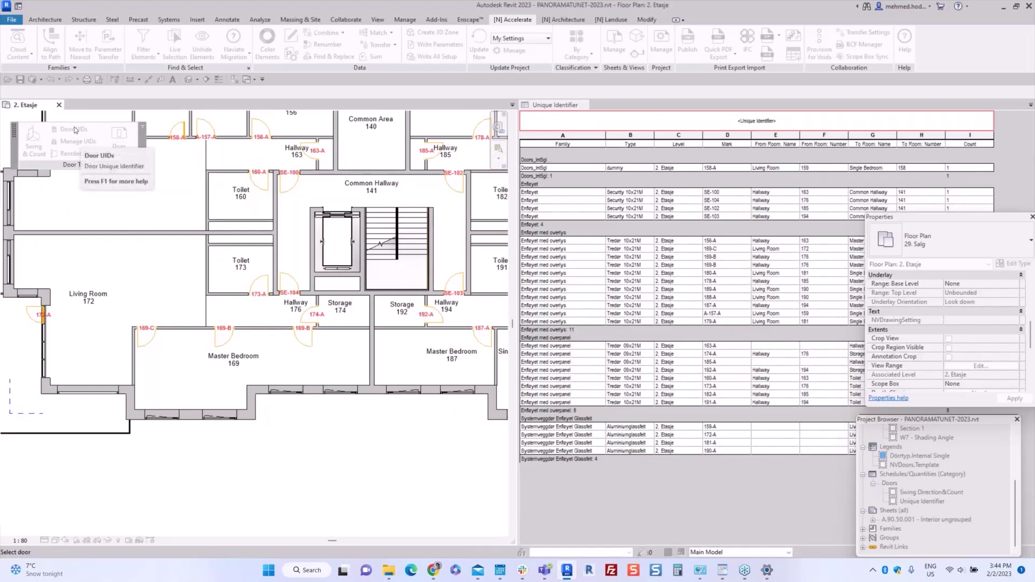
scroll(168, 360, up, 2)
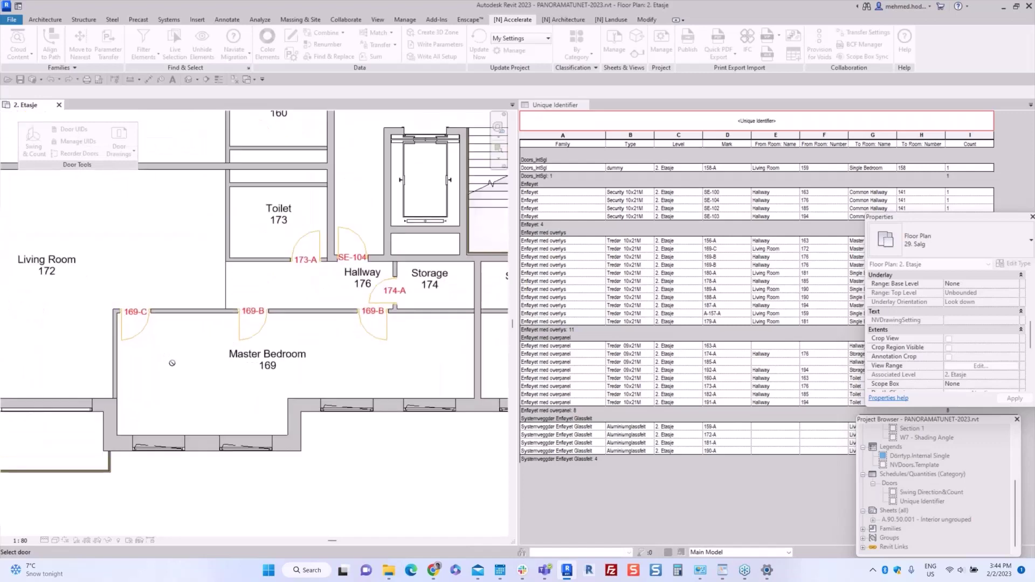
scroll(168, 360, down, 2)
scroll(162, 369, up, 1)
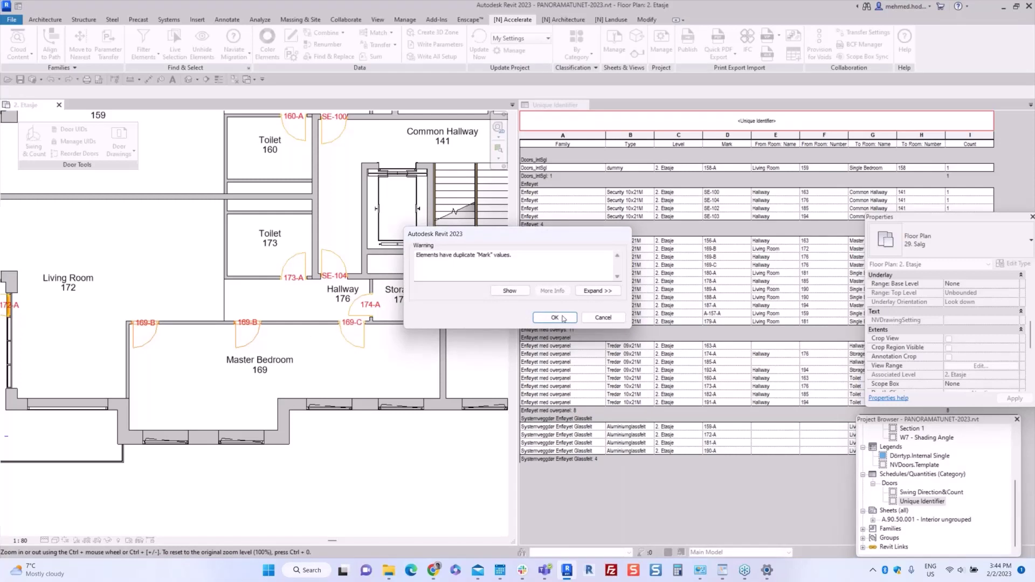
click(554, 317)
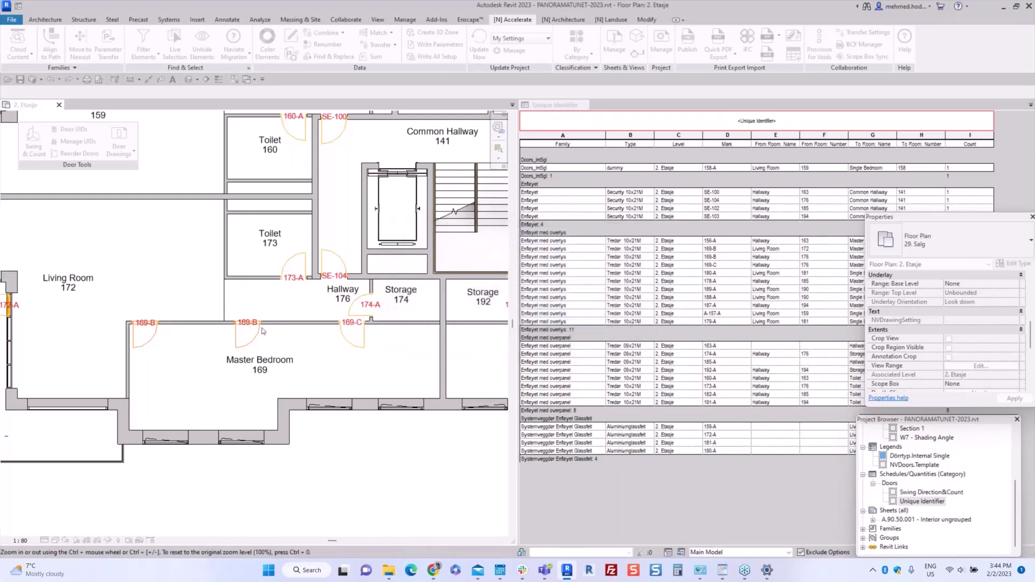
- Set the Mark of the leftmost Master Bedroom 169 door to 169-A, then pick that door in Reorder Doors
middle_drag(242, 335, 275, 324)
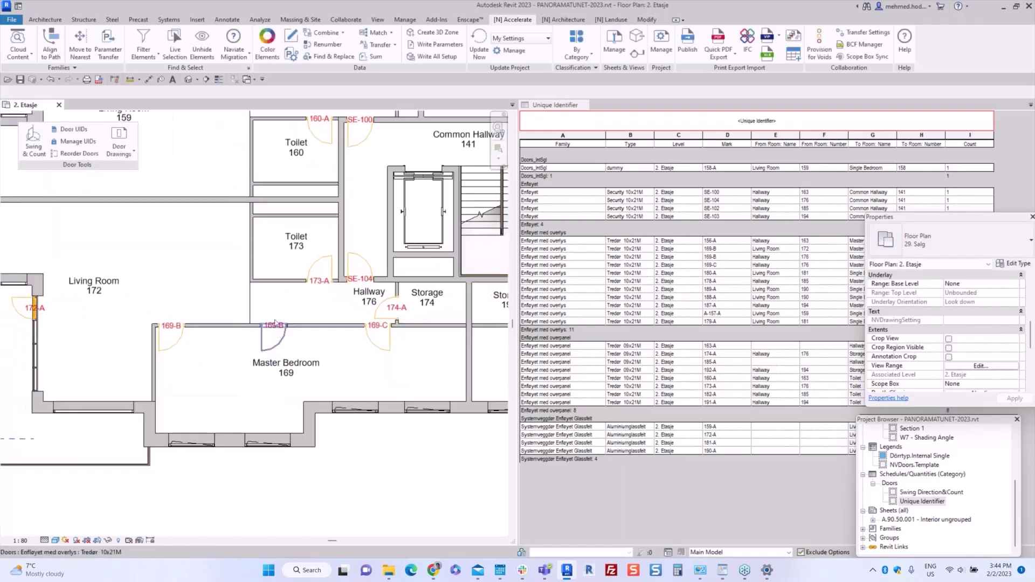
click(181, 343)
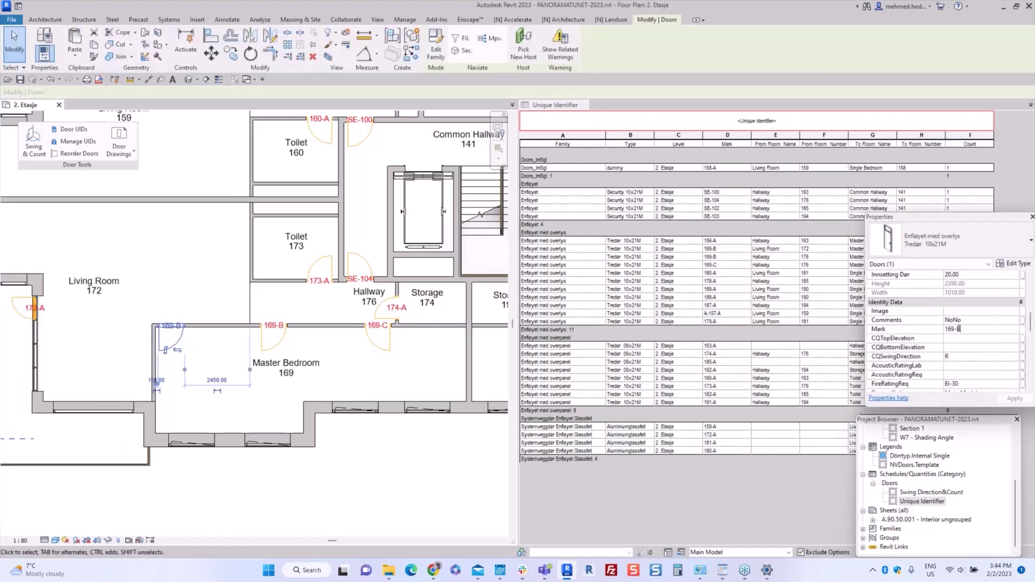
key(BackSpace)
text(A)
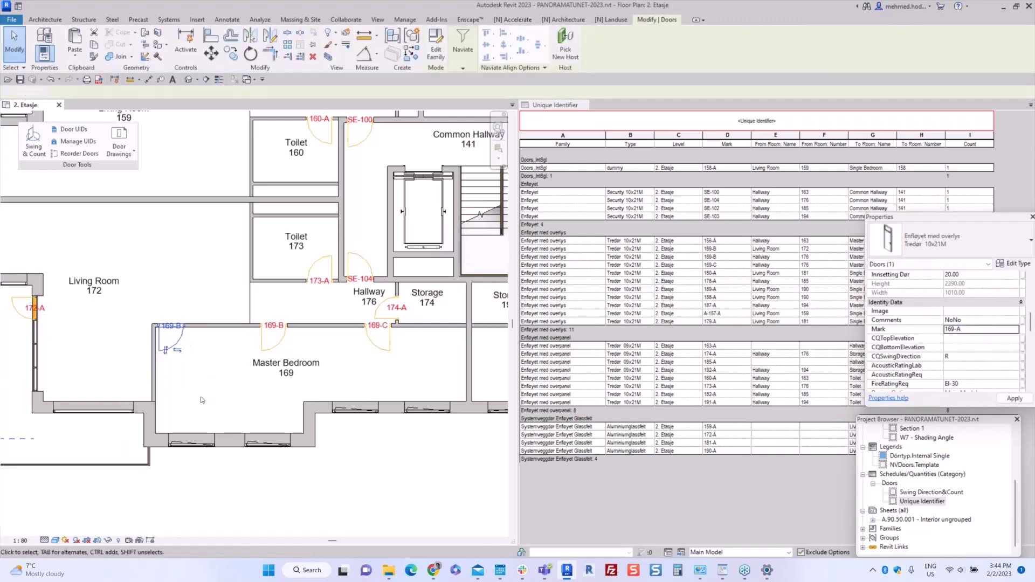
click(202, 400)
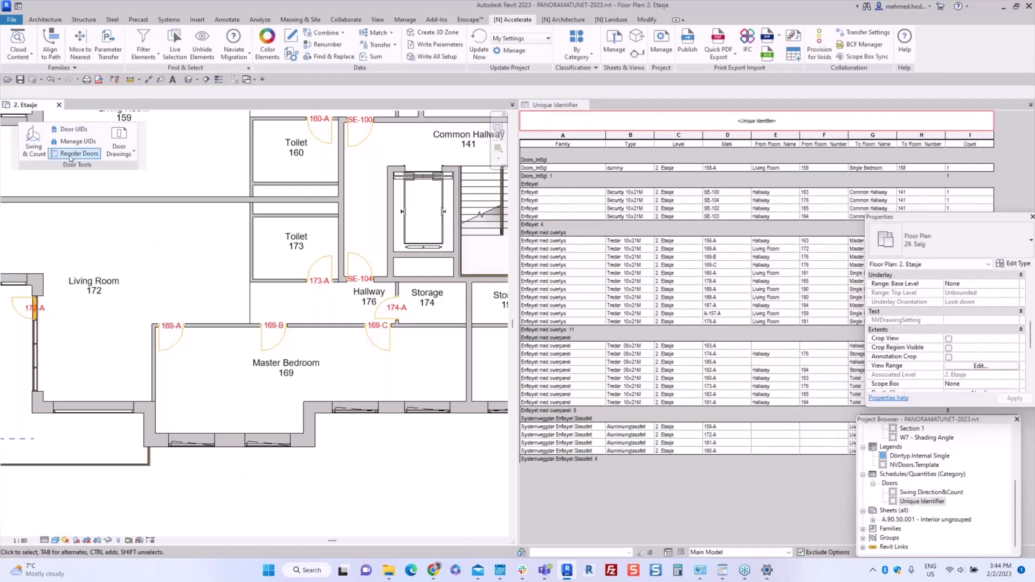
click(70, 154)
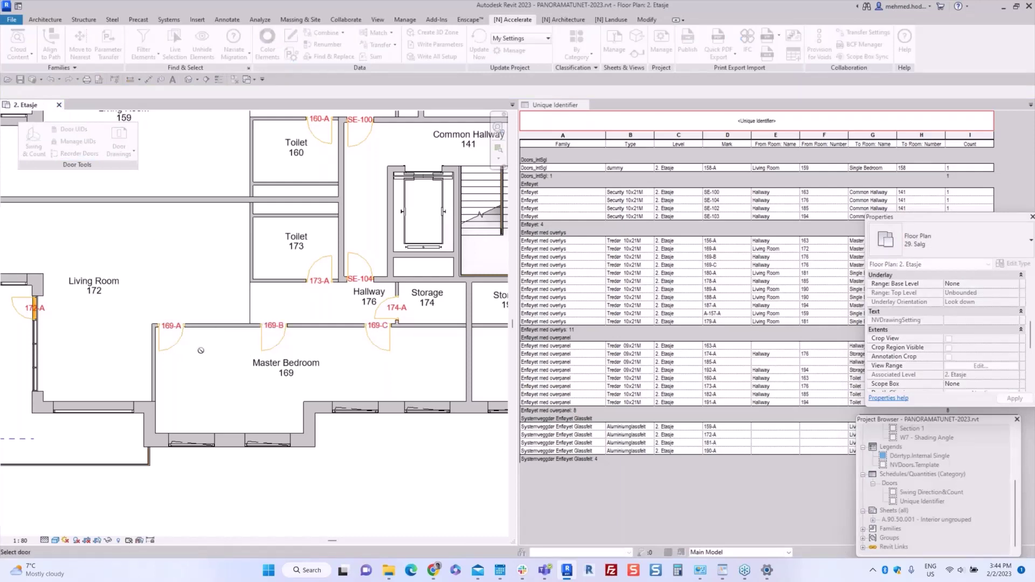
click(178, 348)
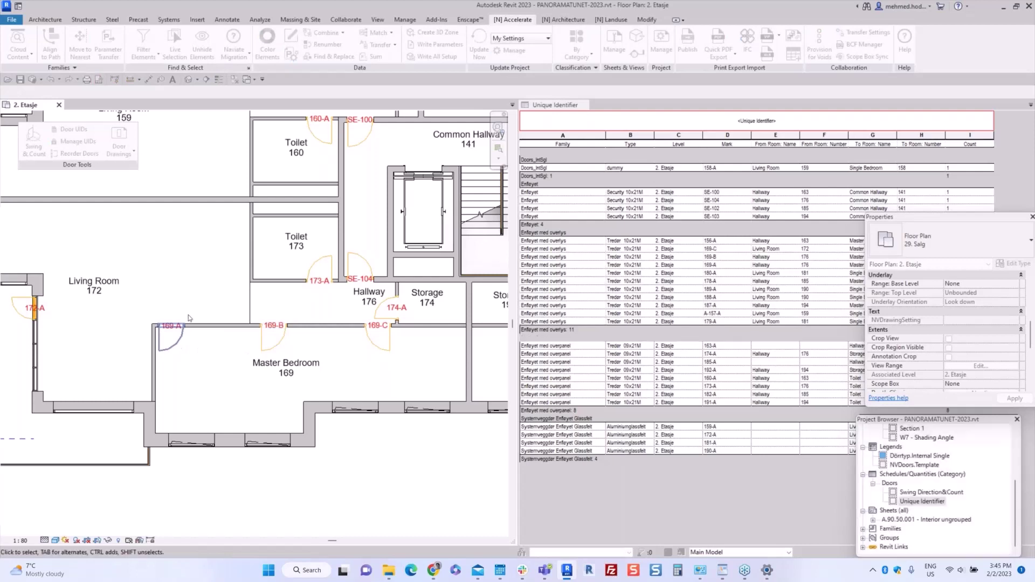
- Update the door UIDs using the room number and an A, B, C sequence, then close the Door UIDs dialog
scroll(287, 334, down, 1)
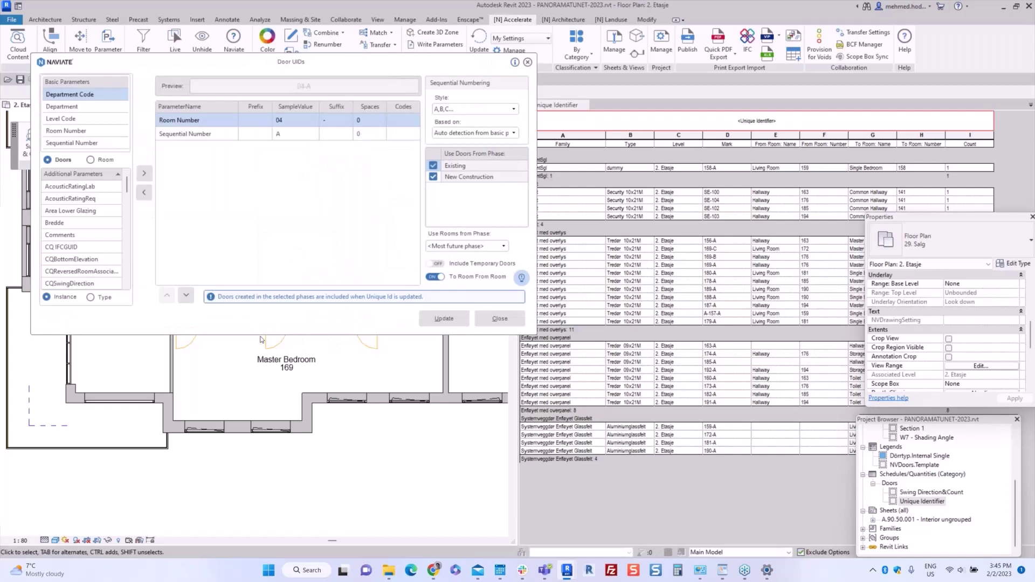
click(488, 318)
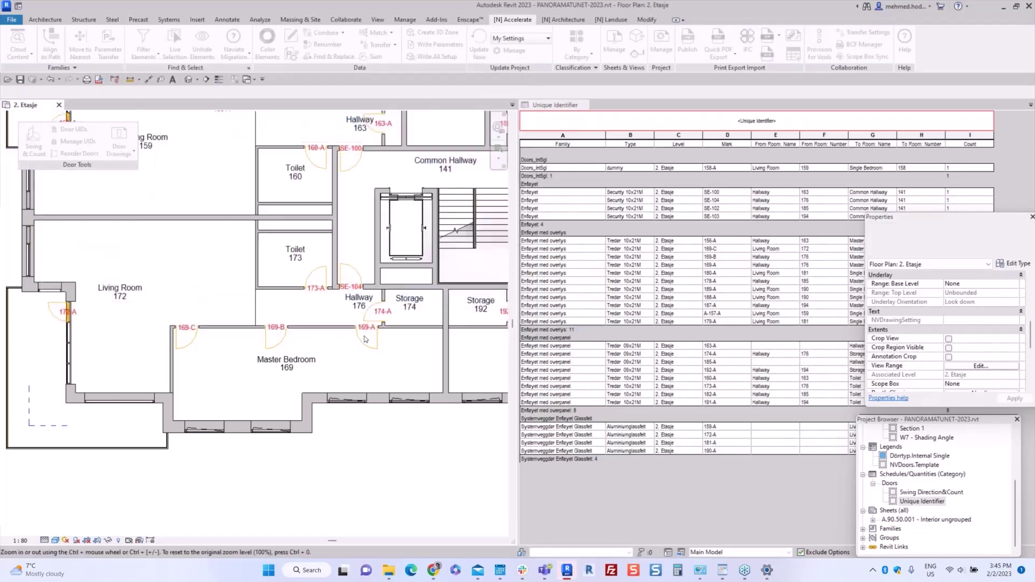
scroll(365, 338, down, 3)
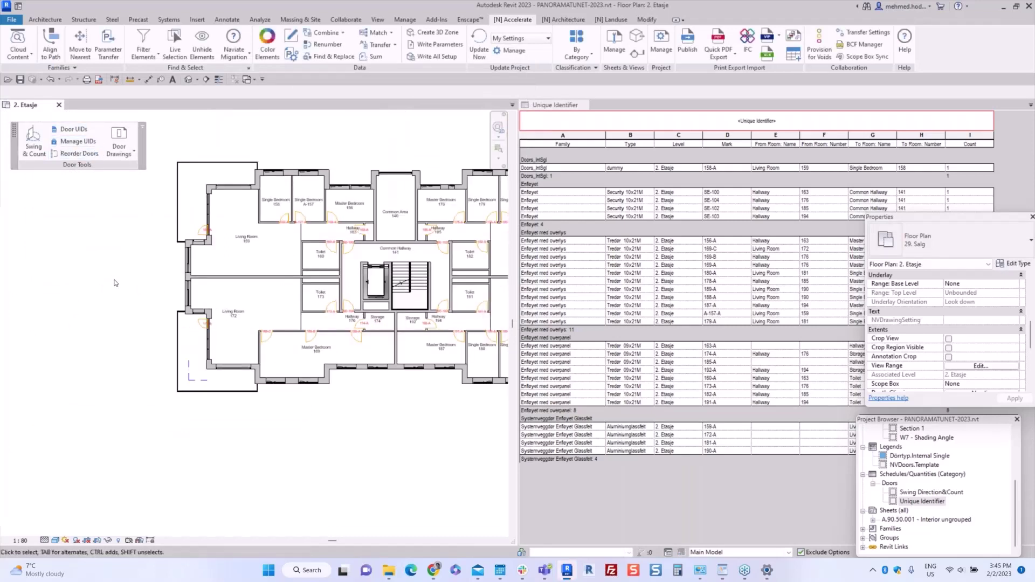
scroll(216, 317, down, 2)
scroll(334, 307, up, 3)
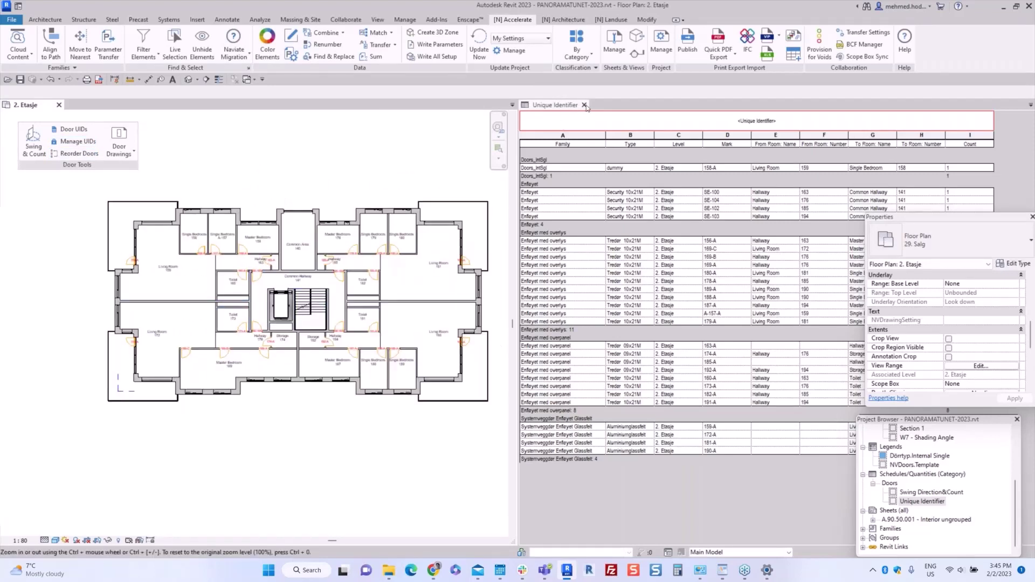
- Close the Unique Identifier schedule and leave only the 2. Etasje floor plan open
click(585, 105)
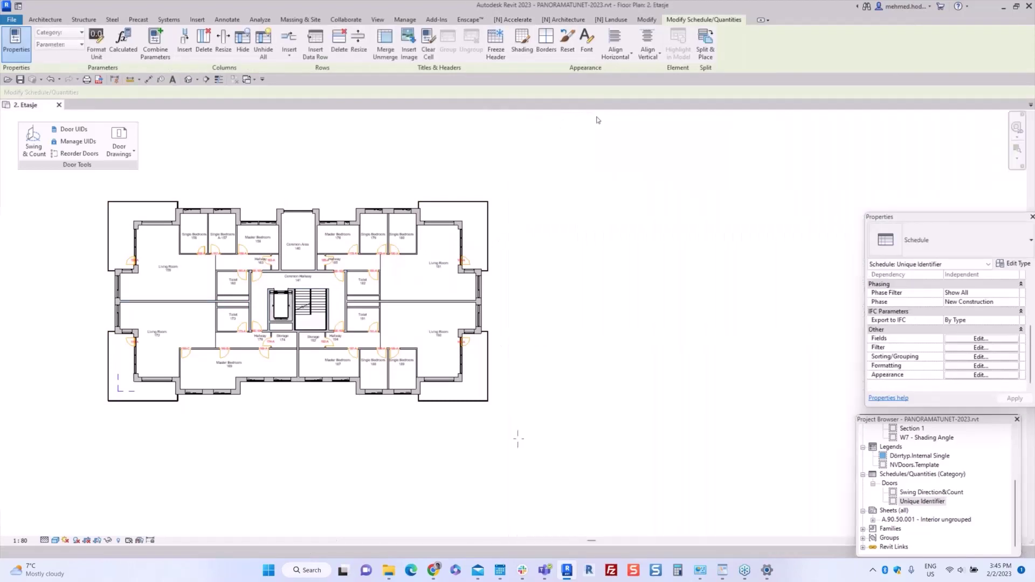
middle_drag(223, 365, 308, 367)
scroll(334, 311, up, 2)
middle_drag(327, 311, 392, 291)
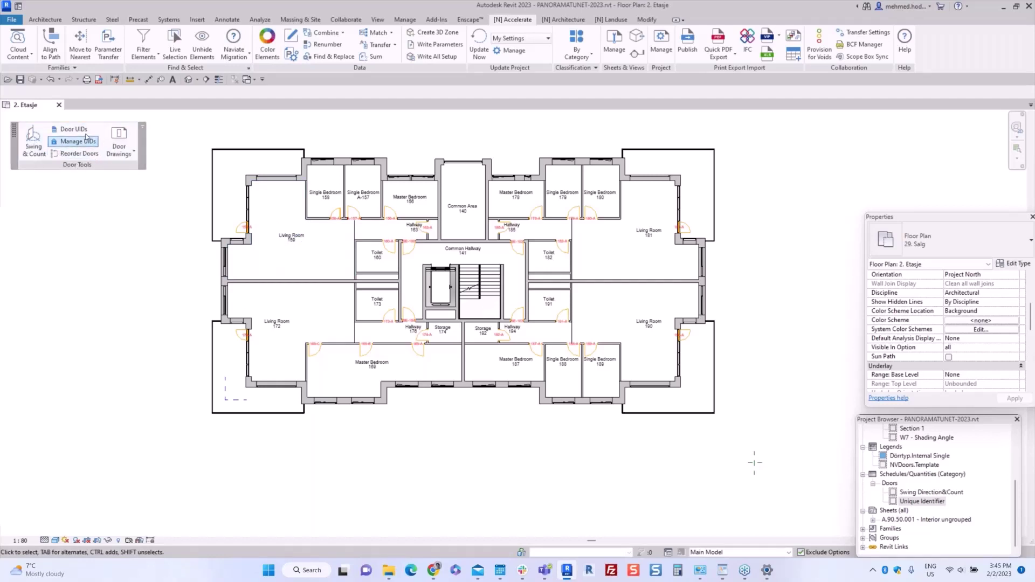
- Open the Update Project management dialog for My Settings from the Naviate Accelerate tools
click(561, 20)
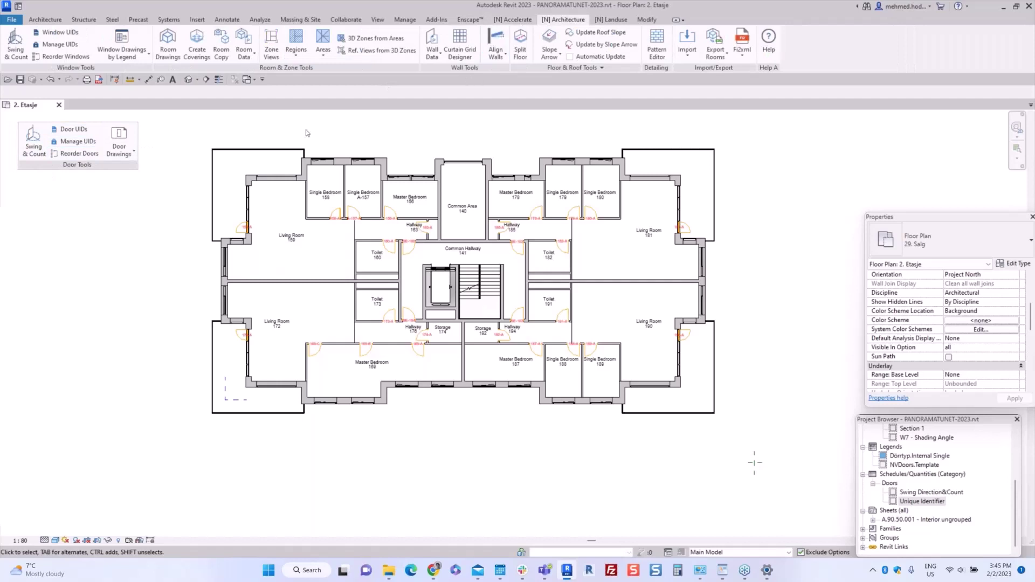
click(517, 22)
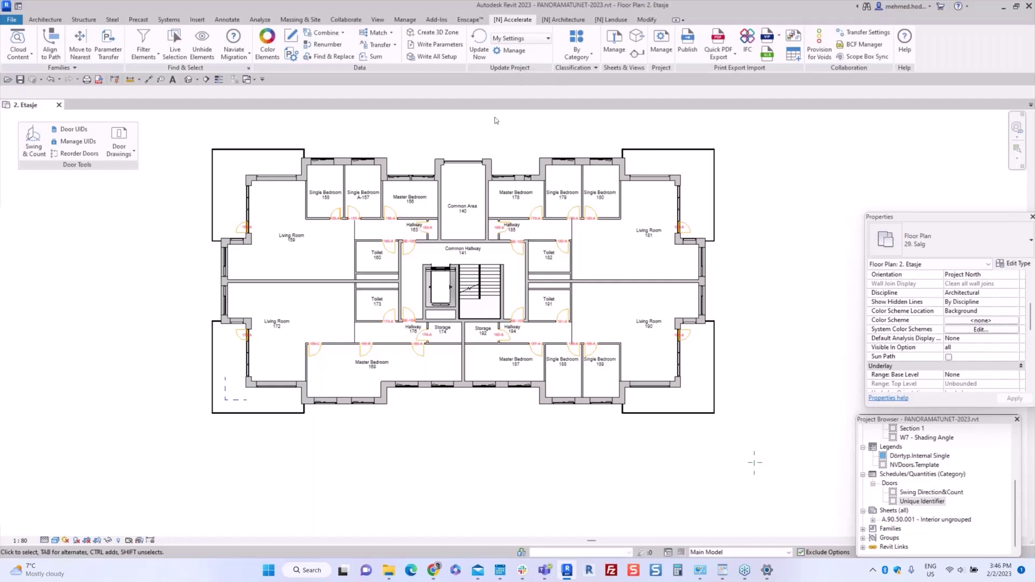
click(509, 51)
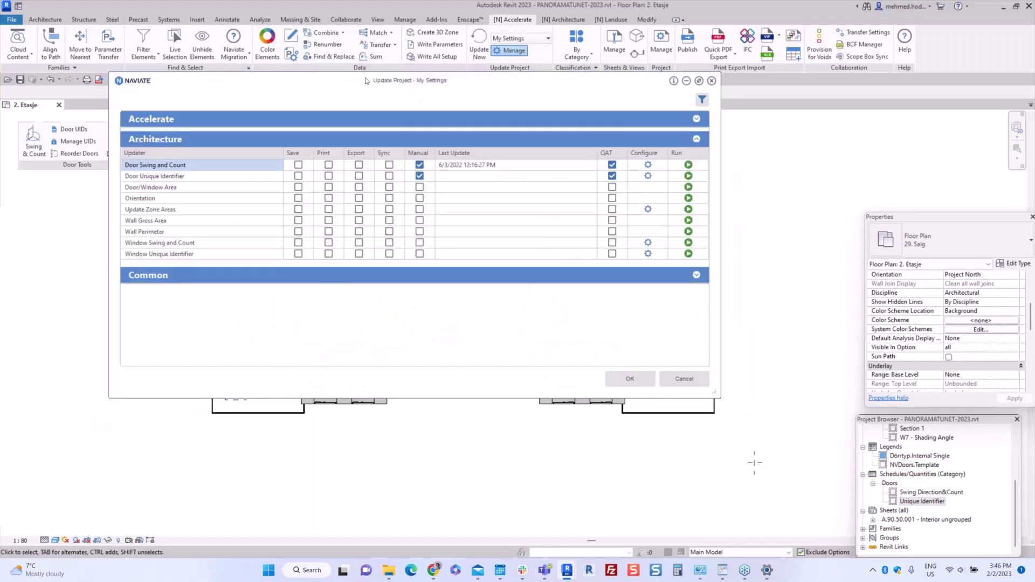
- Review the Architecture updaters for door and window Swing and Count and Unique Identifier in the Update Project dialog
drag(368, 89, 442, 116)
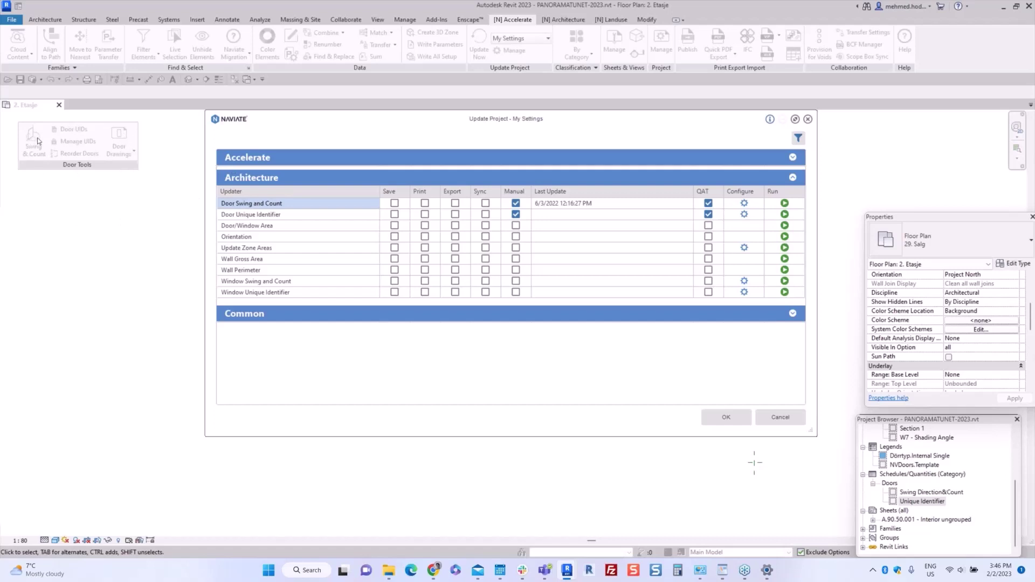
click(279, 215)
click(273, 203)
click(267, 216)
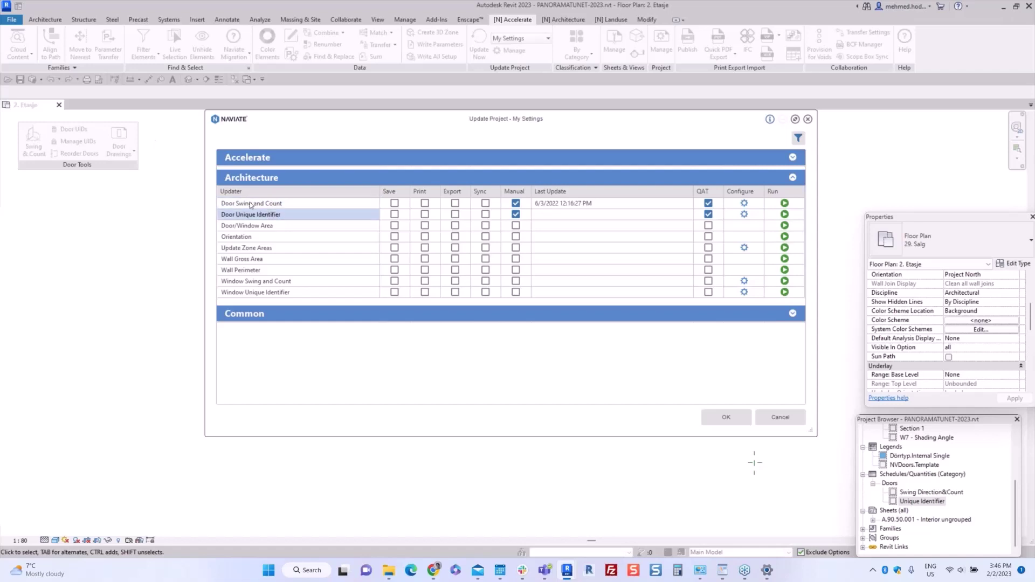
click(250, 205)
click(247, 216)
click(262, 282)
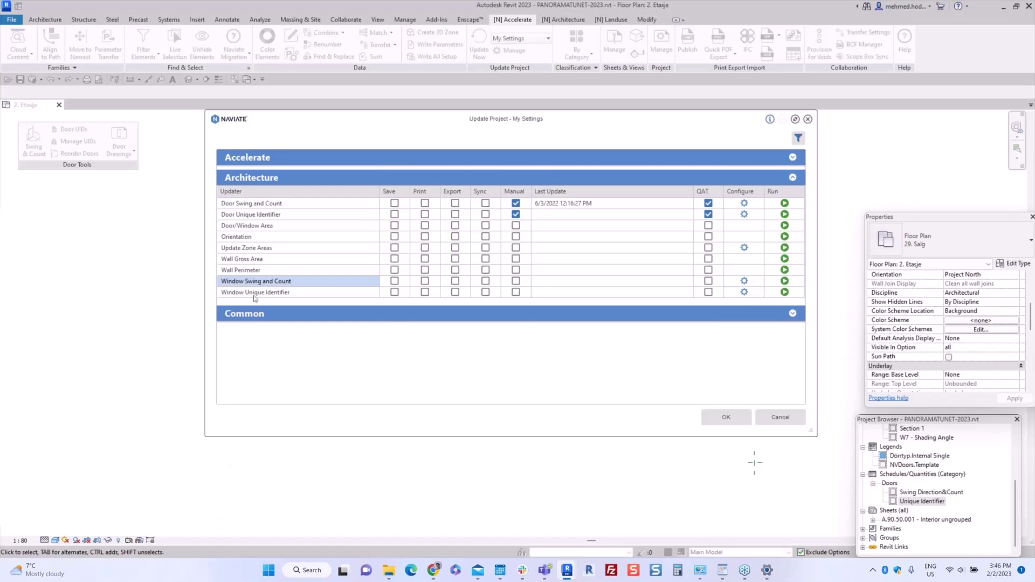
click(256, 294)
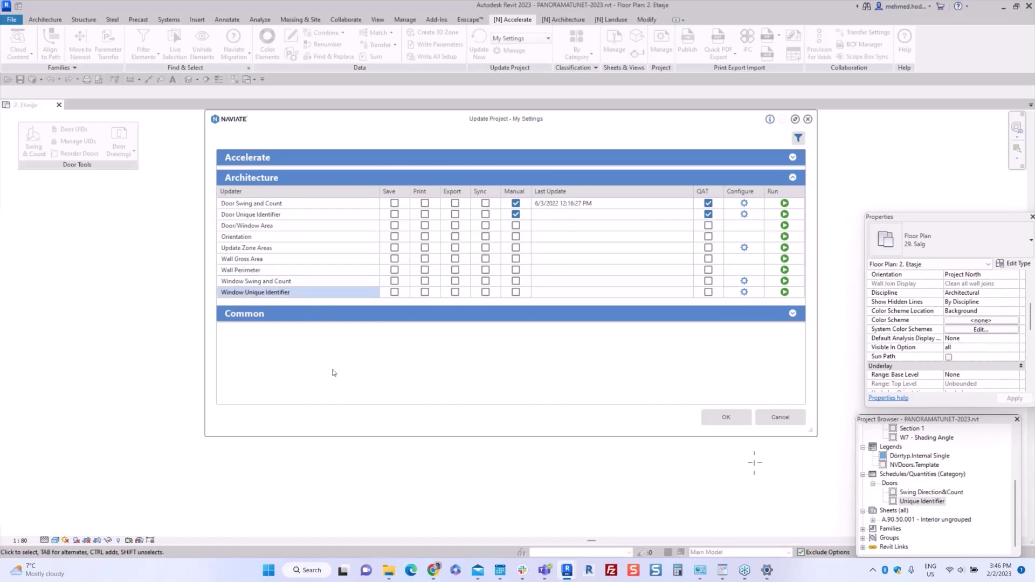
click(289, 215)
click(289, 203)
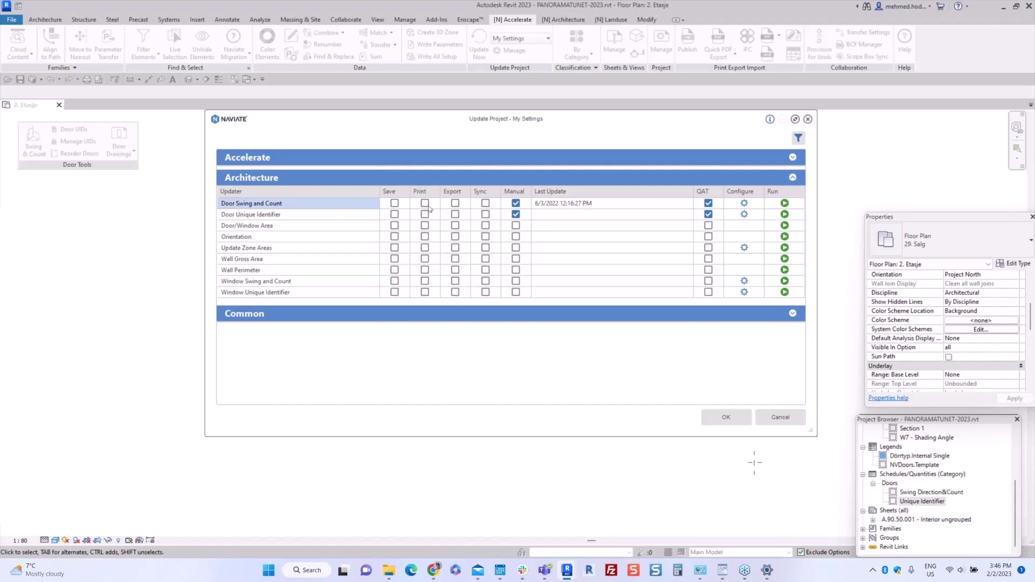
- Enable the Save, Print, Export and Sync triggers for the Door Swing and Count and Door Unique Identifier updaters
click(394, 204)
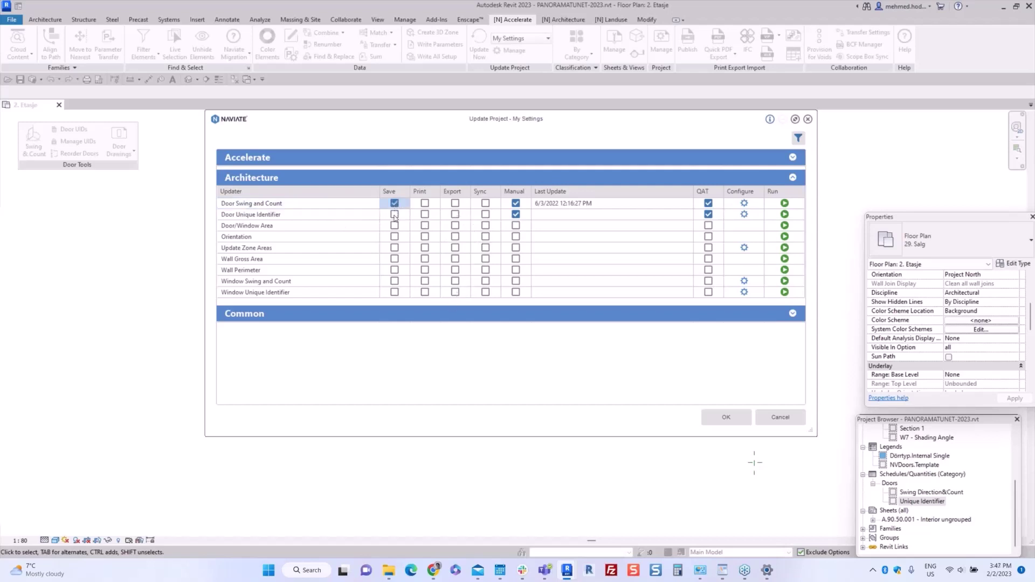
click(395, 216)
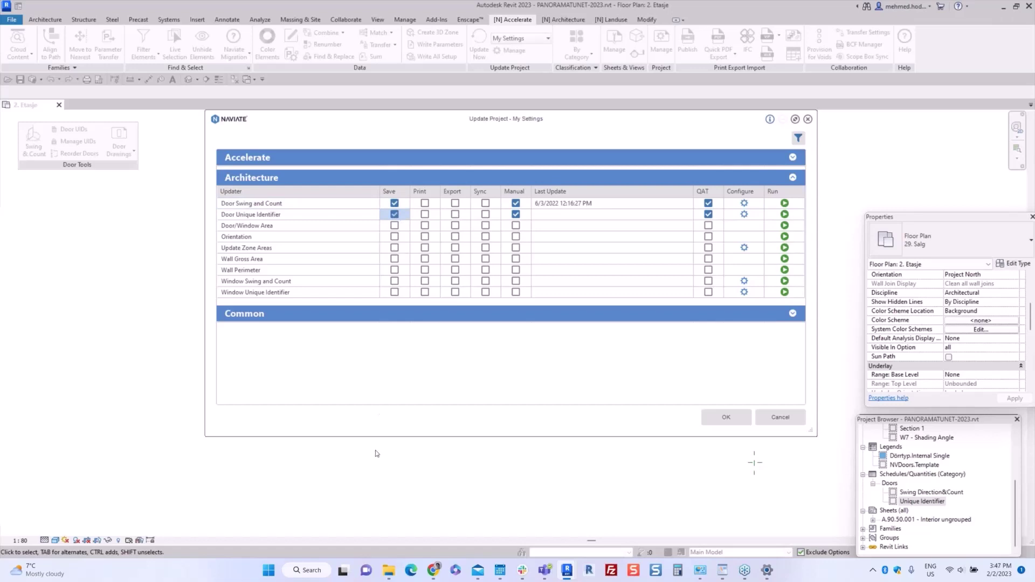
click(425, 203)
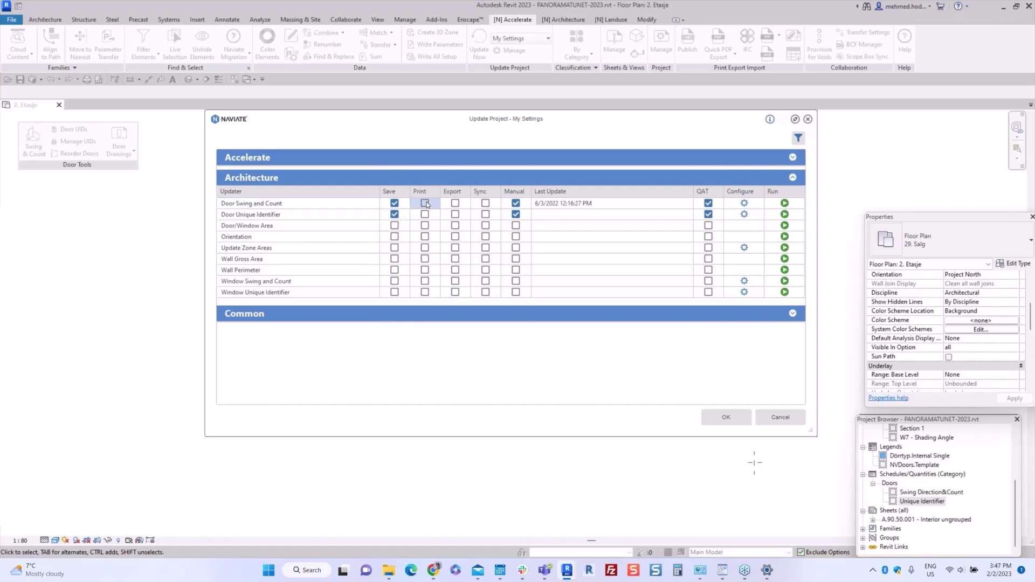
click(425, 215)
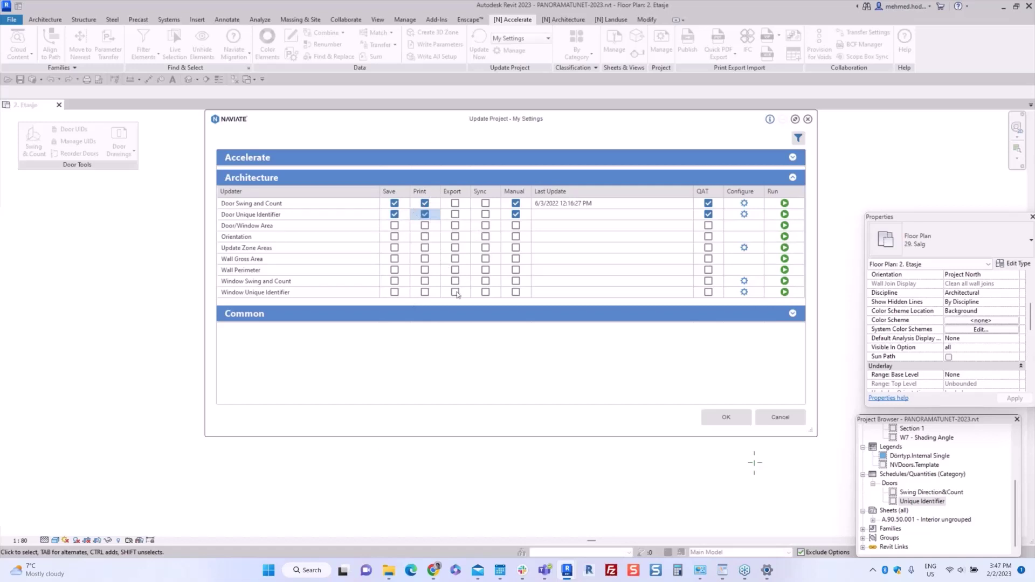
click(455, 203)
click(455, 215)
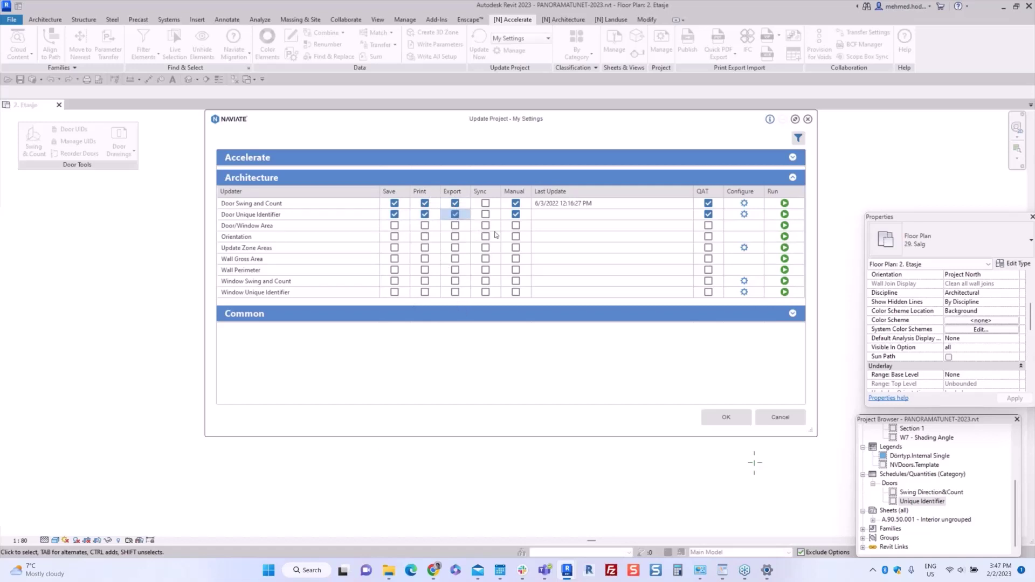
click(485, 203)
click(486, 216)
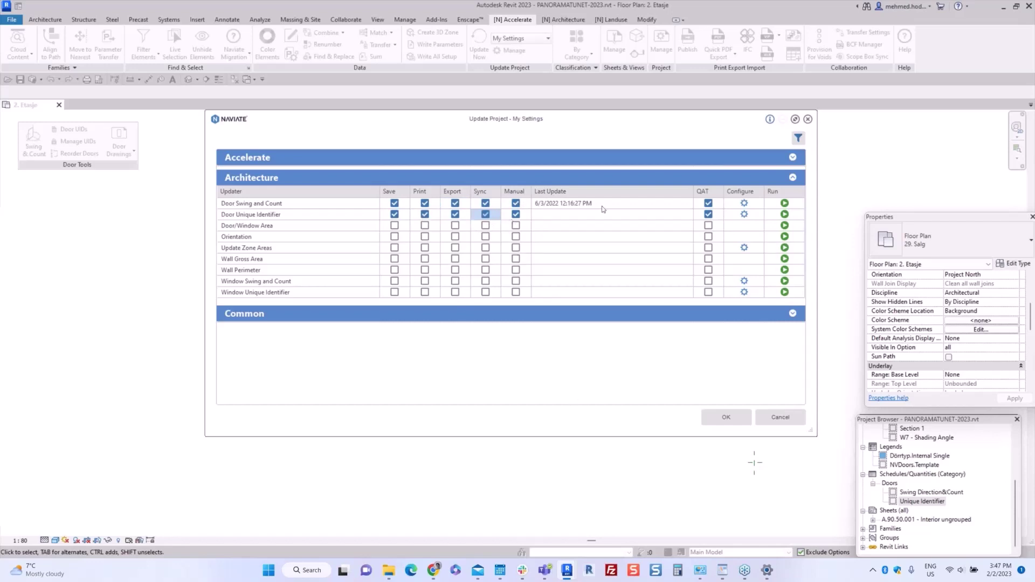
- View the configuration of the Door Swing and Count updater, then return to the Update Project settings
click(744, 204)
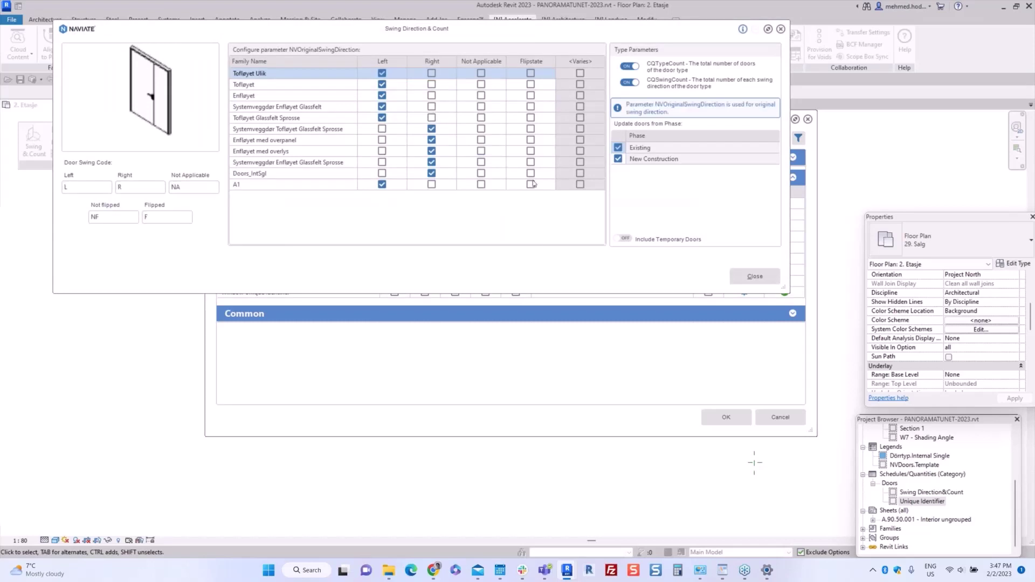
click(771, 278)
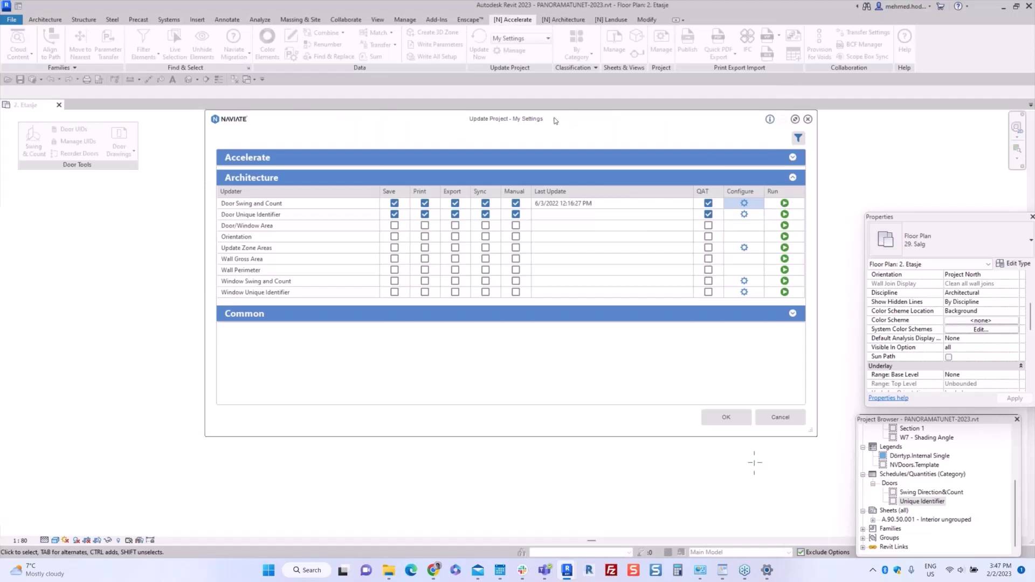
drag(557, 121, 474, 117)
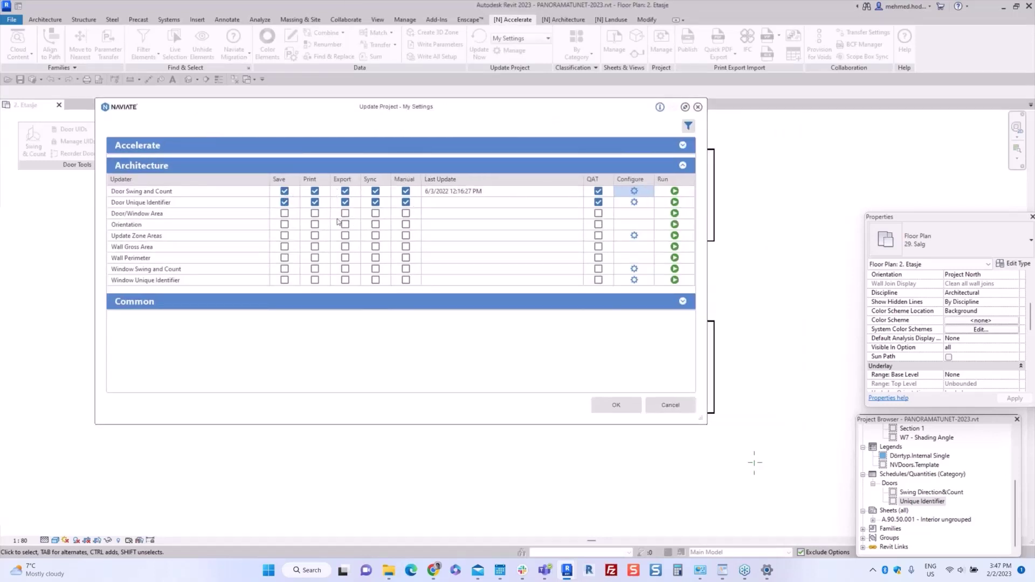
- Disable the Save, Print and Sync triggers for both door updaters, and Export for Door Unique Identifier
click(284, 191)
click(285, 202)
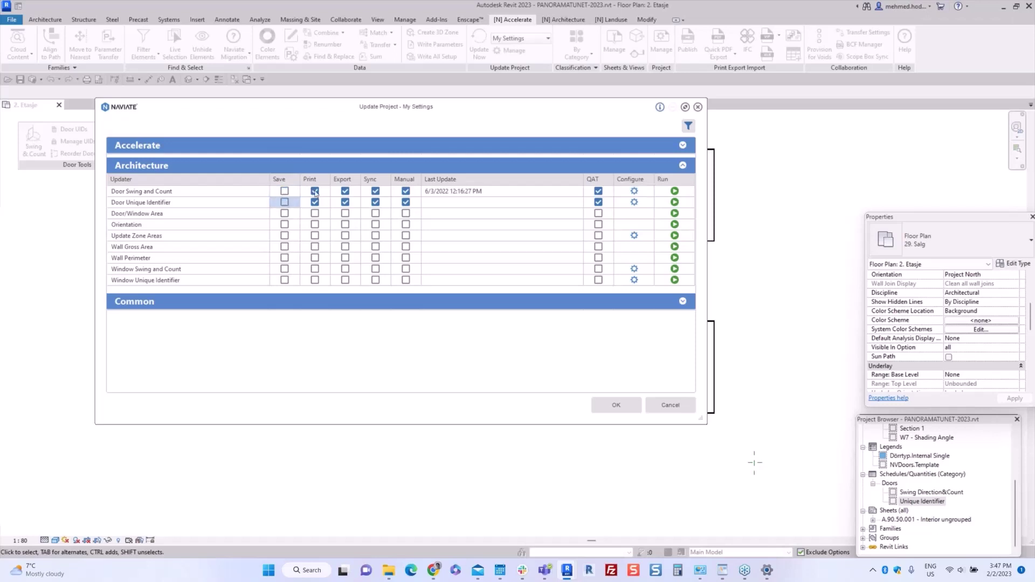
click(315, 191)
click(315, 202)
click(345, 202)
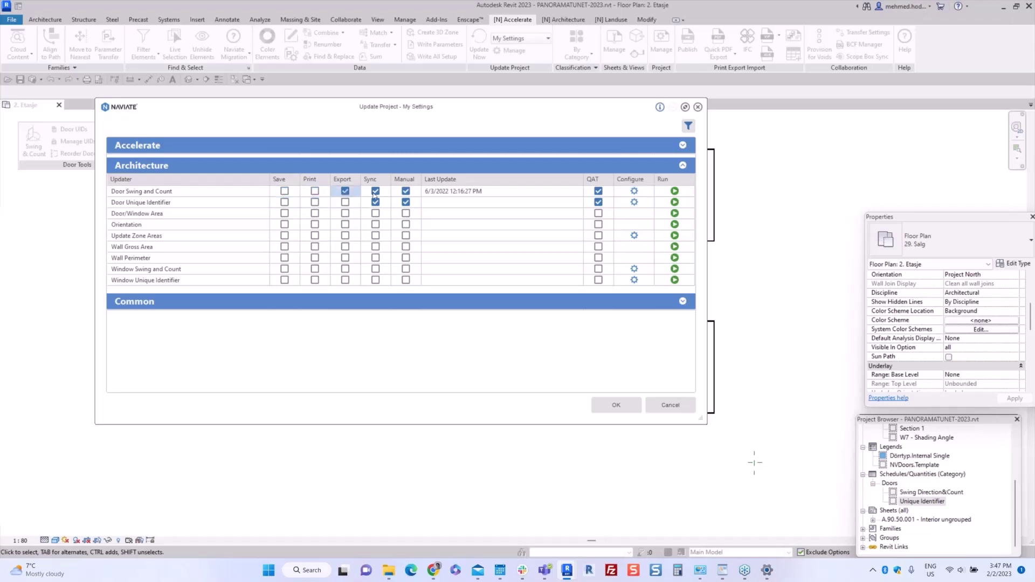
click(376, 191)
click(376, 202)
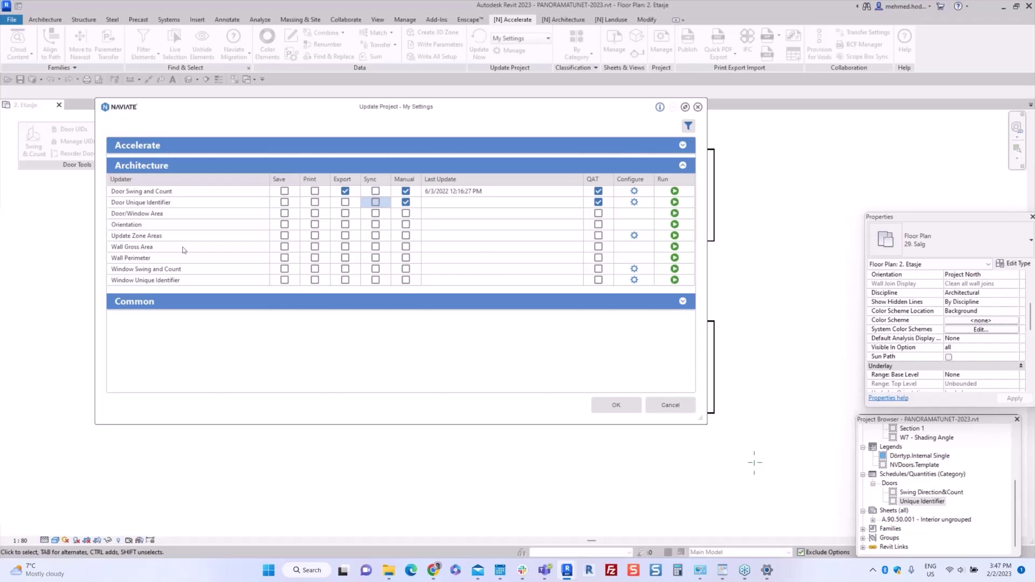
- Enable Manual updating for Window Swing and Count and Window Unique Identifier, disable Export for Door Swing and Count, and accept the settings
click(405, 269)
click(402, 281)
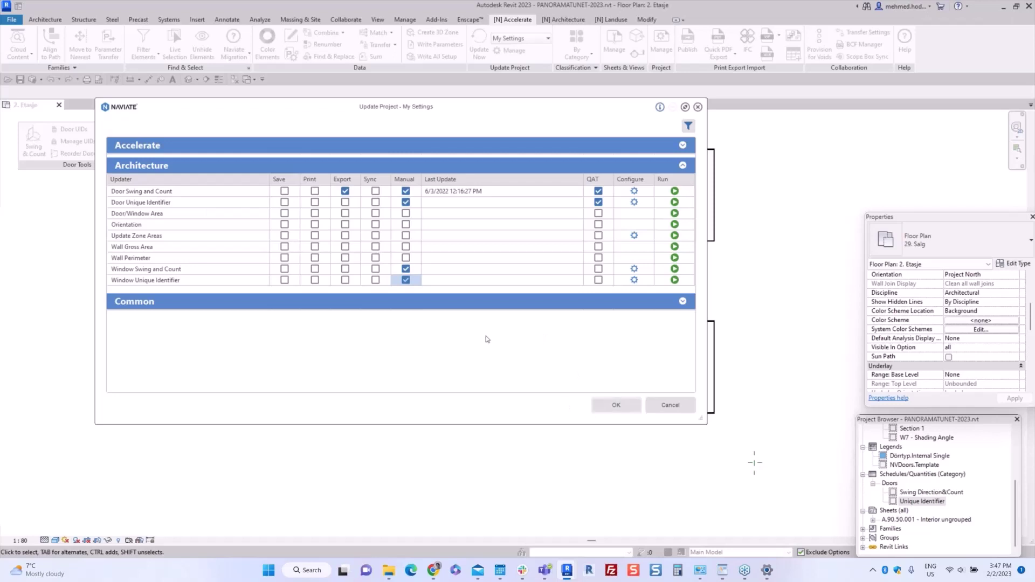
click(345, 191)
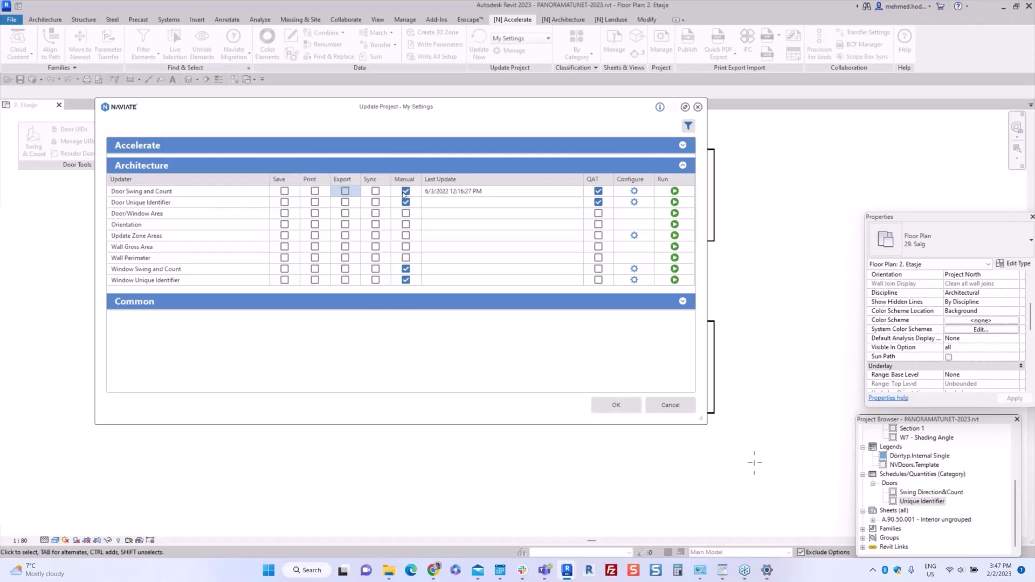
click(618, 403)
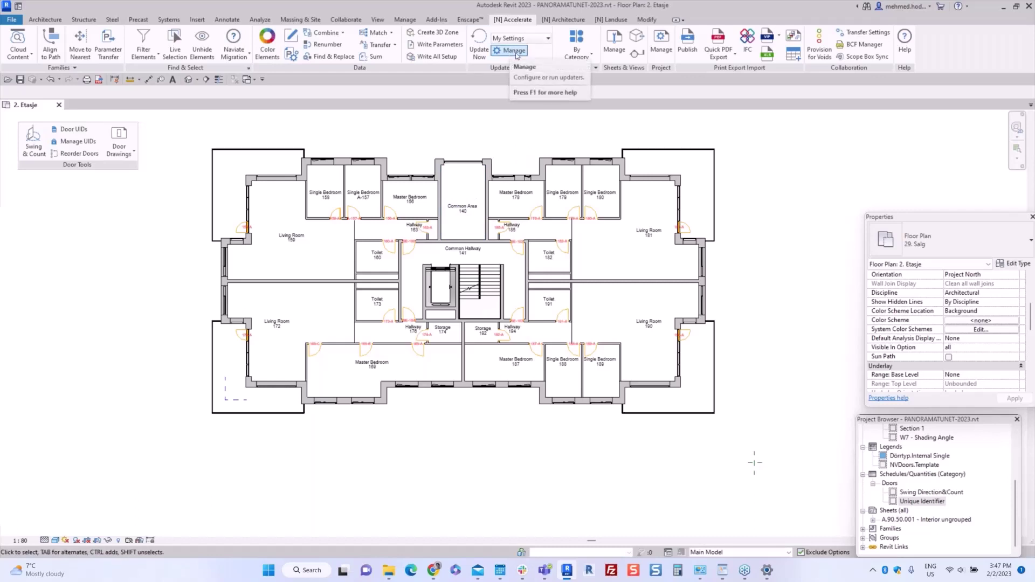
- Run the project update with My Settings, then close the report and accept the warnings
click(479, 45)
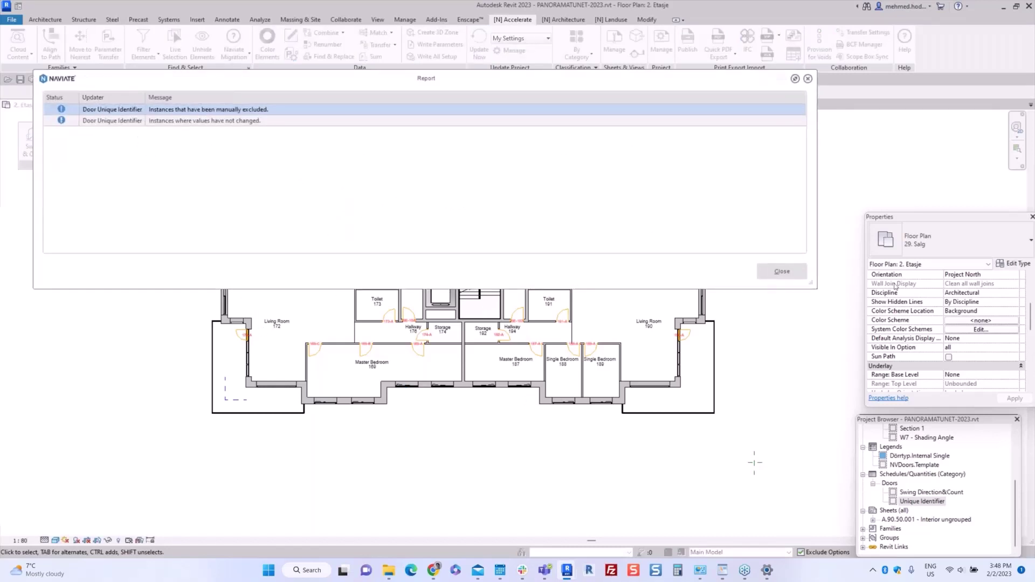
click(783, 272)
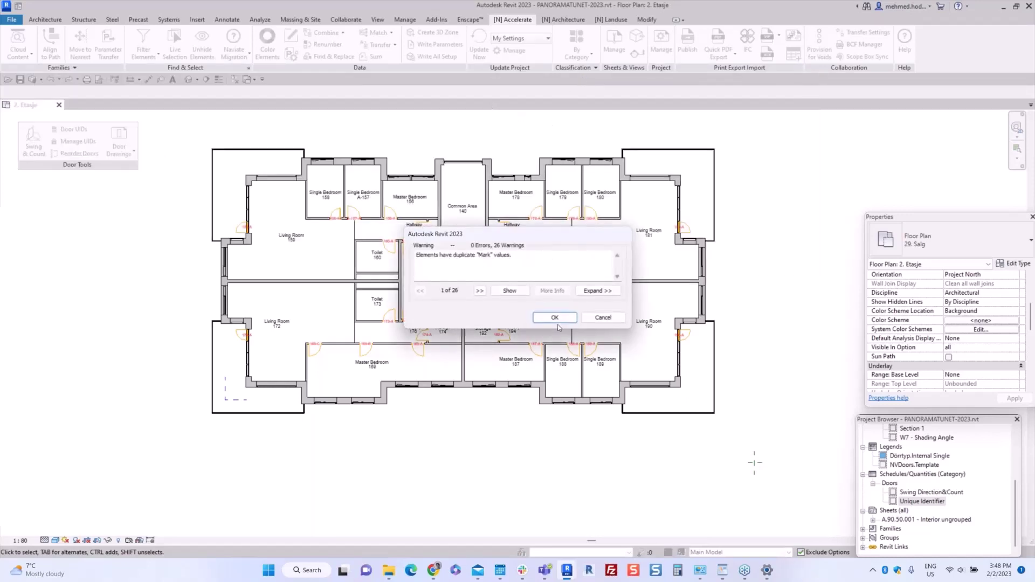
click(554, 317)
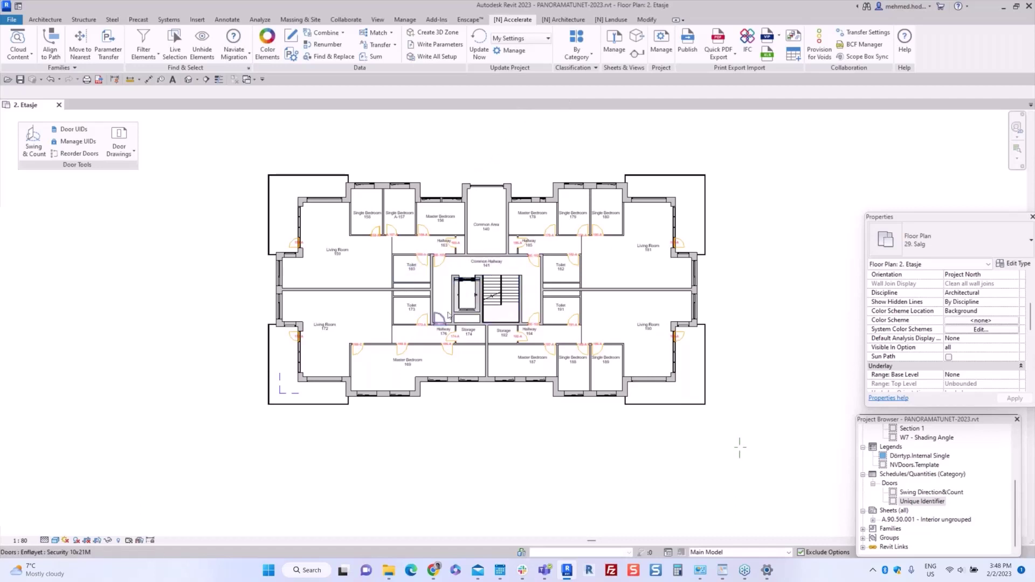
- Inspect the update exclusion property of the door between Hallway 163 and Common Hallway 141, then clear the selection
scroll(468, 276, up, 2)
scroll(468, 277, up, 2)
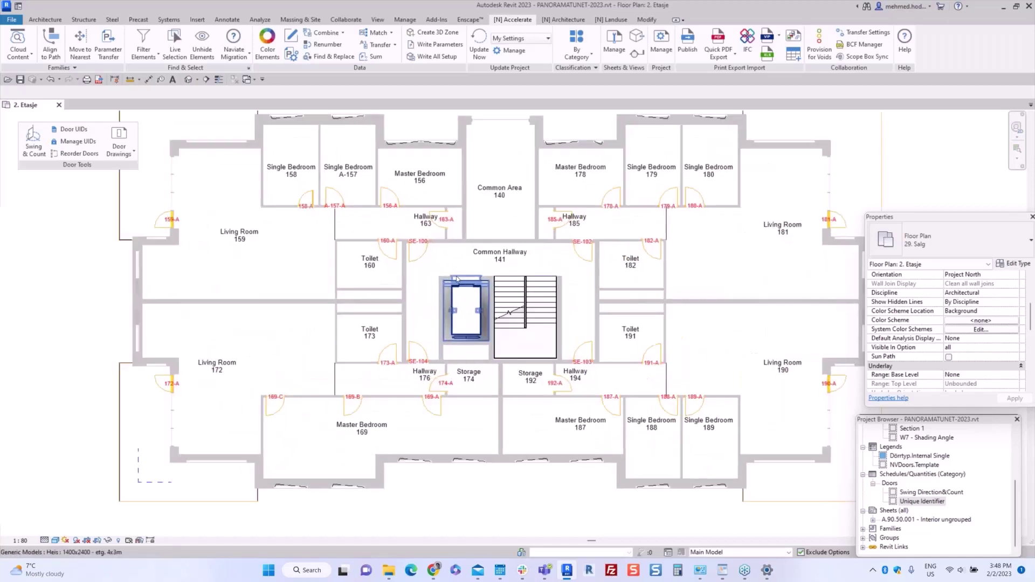
click(418, 256)
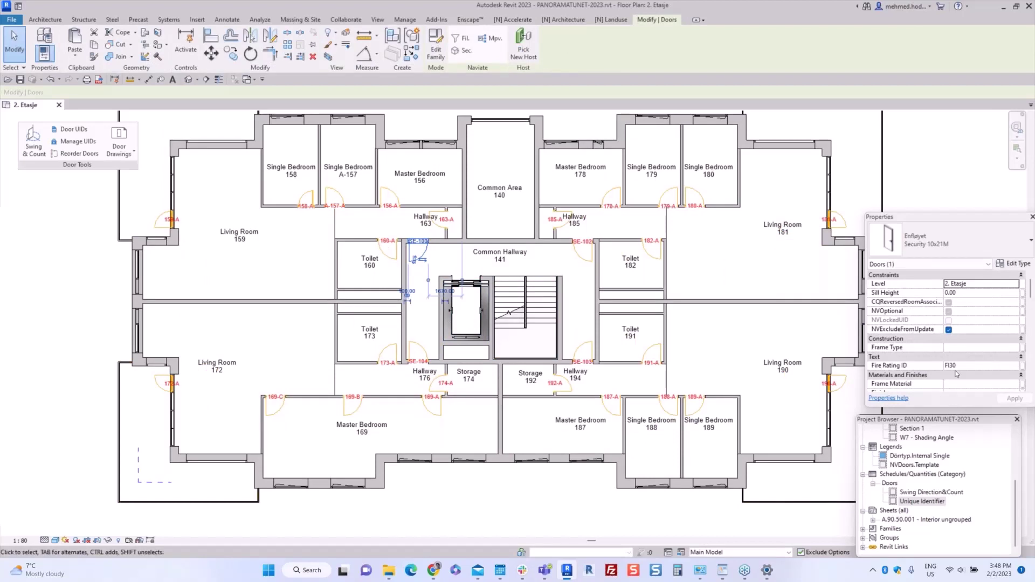
scroll(921, 357, down, 3)
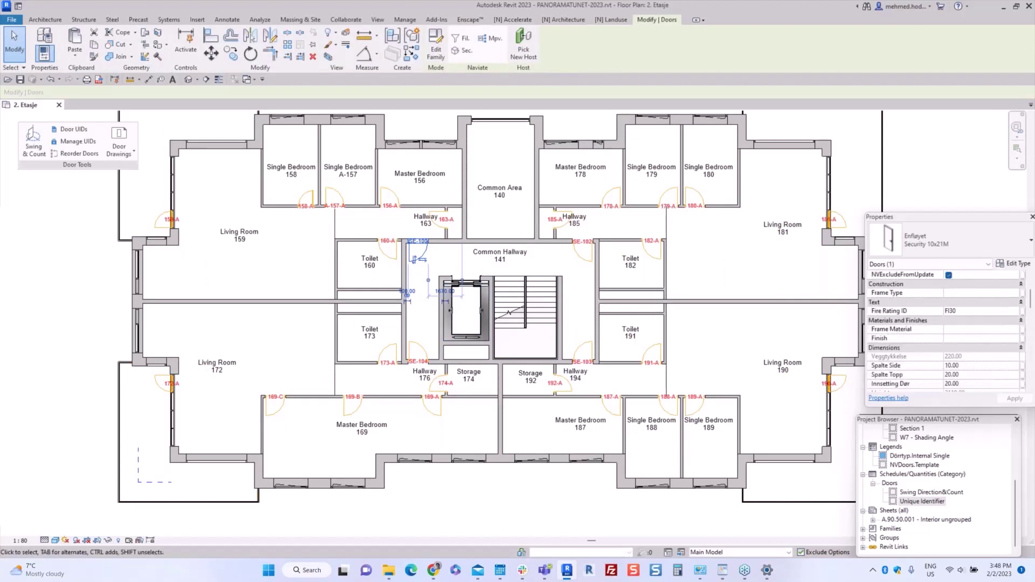
click(240, 239)
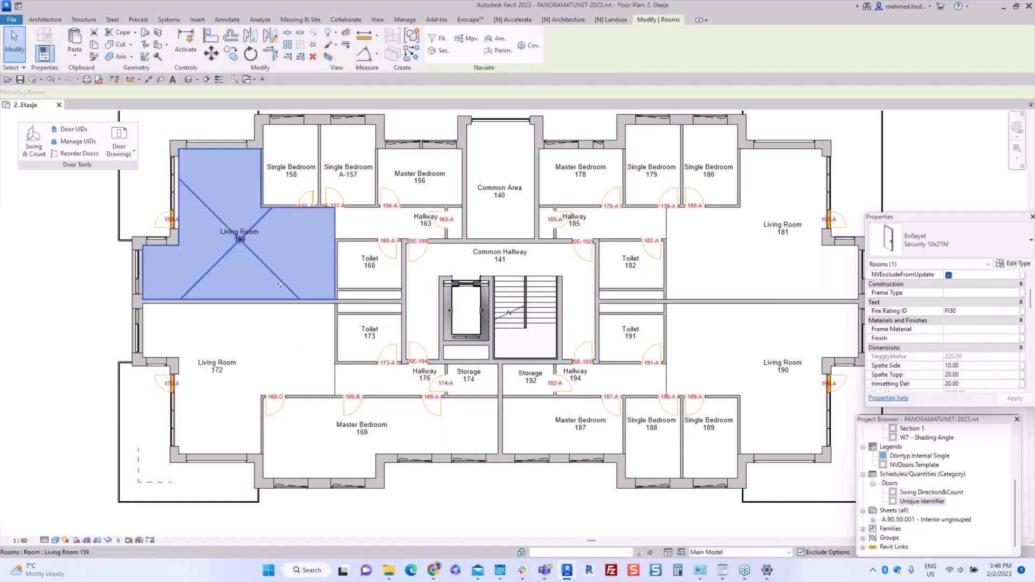
click(414, 123)
scroll(406, 164, down, 3)
middle_drag(379, 282, 413, 338)
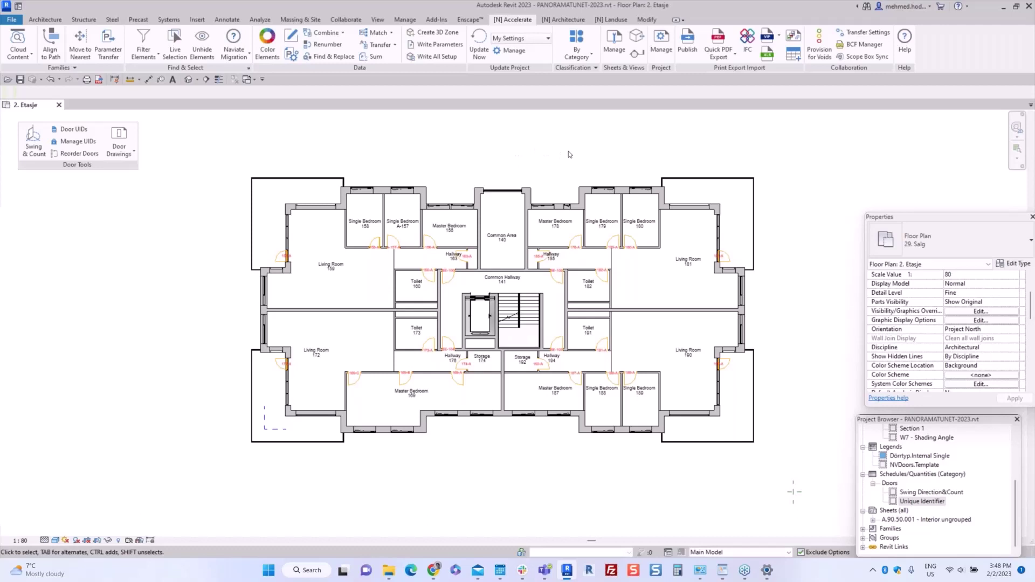
- Open the Parameter Configuration from the Manage Project tools and examine the Architecture parameters for doors and windows
click(662, 49)
click(692, 92)
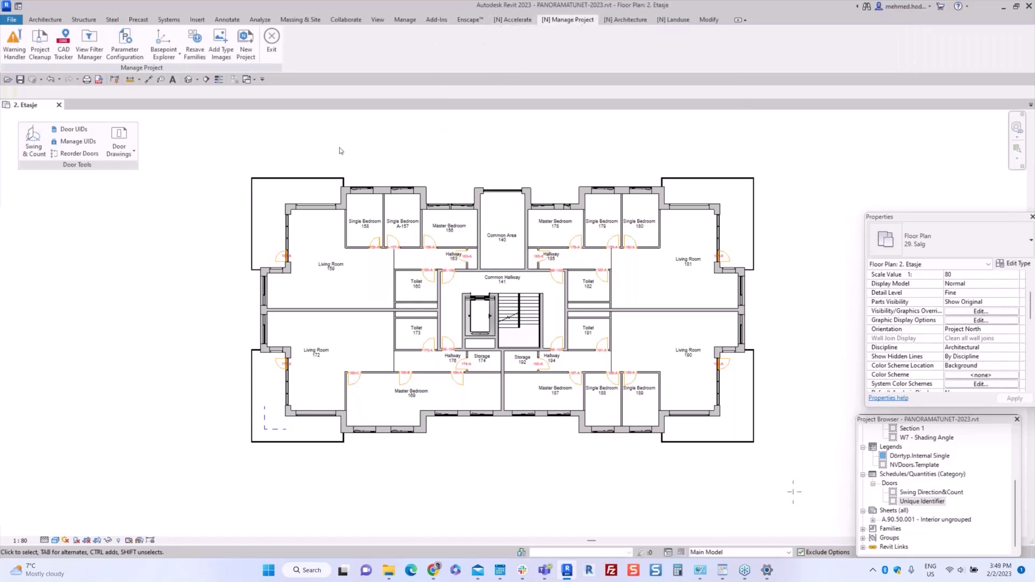
click(119, 60)
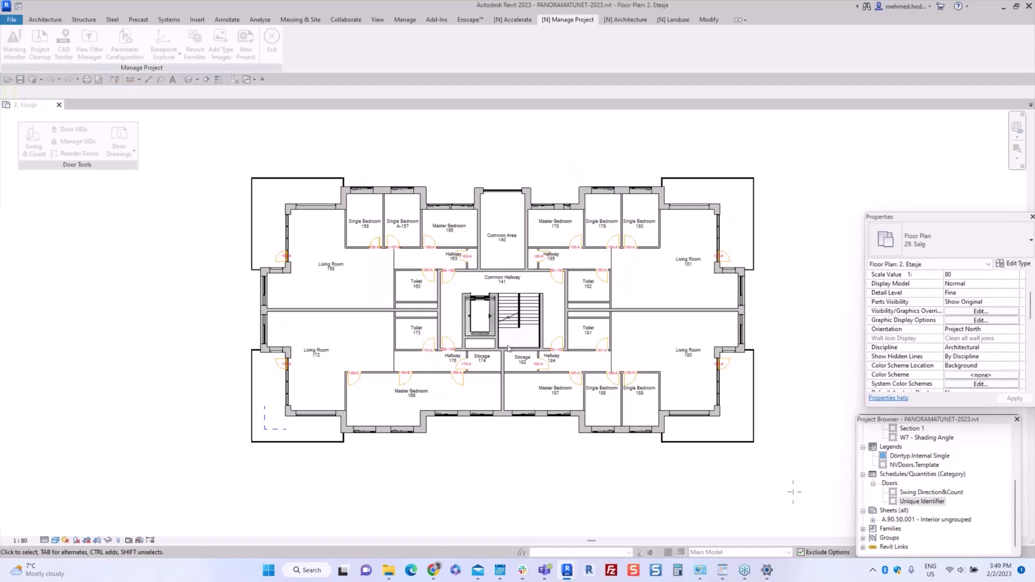
mouse_move(567, 570)
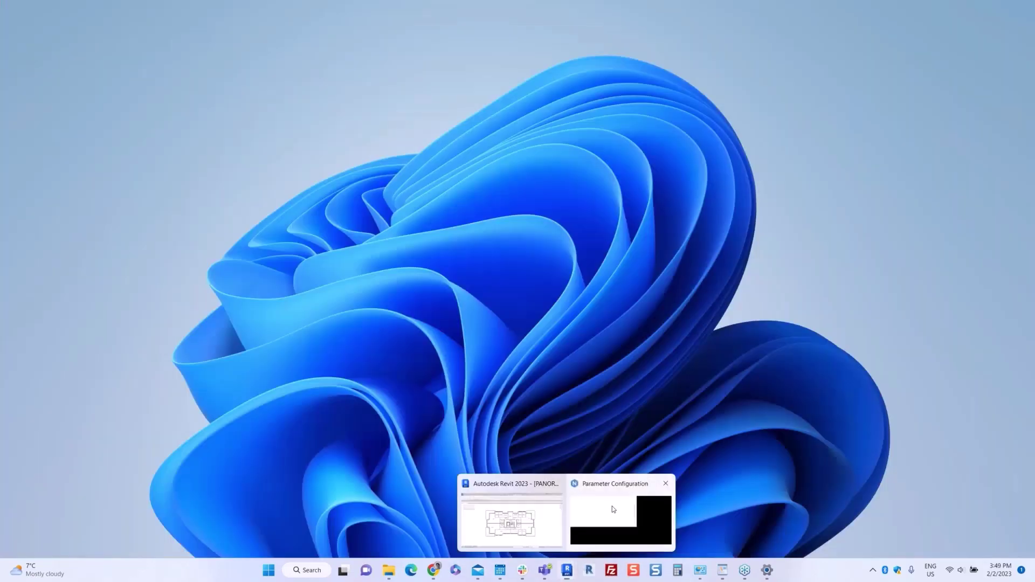
click(613, 509)
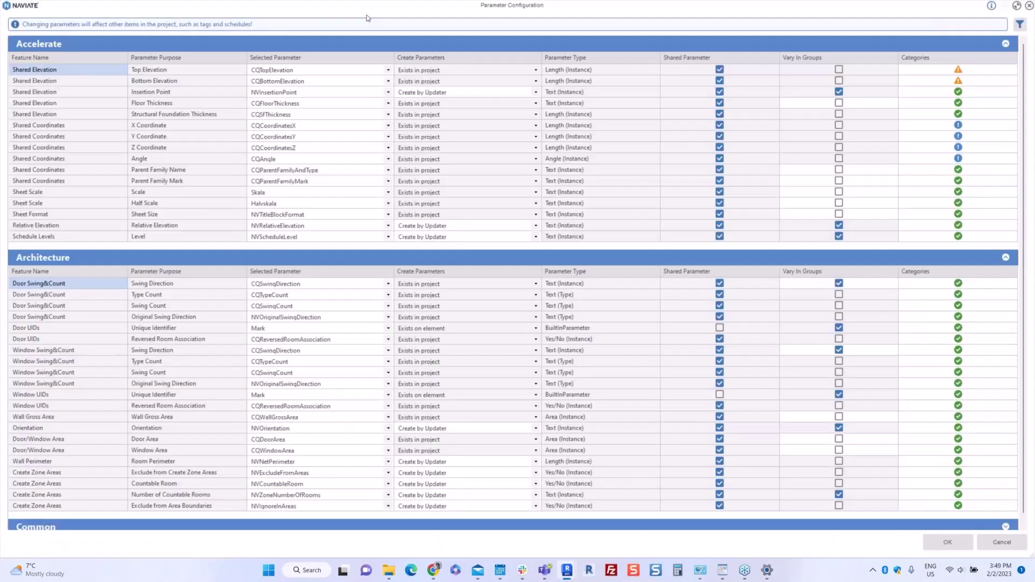
double_click(367, 18)
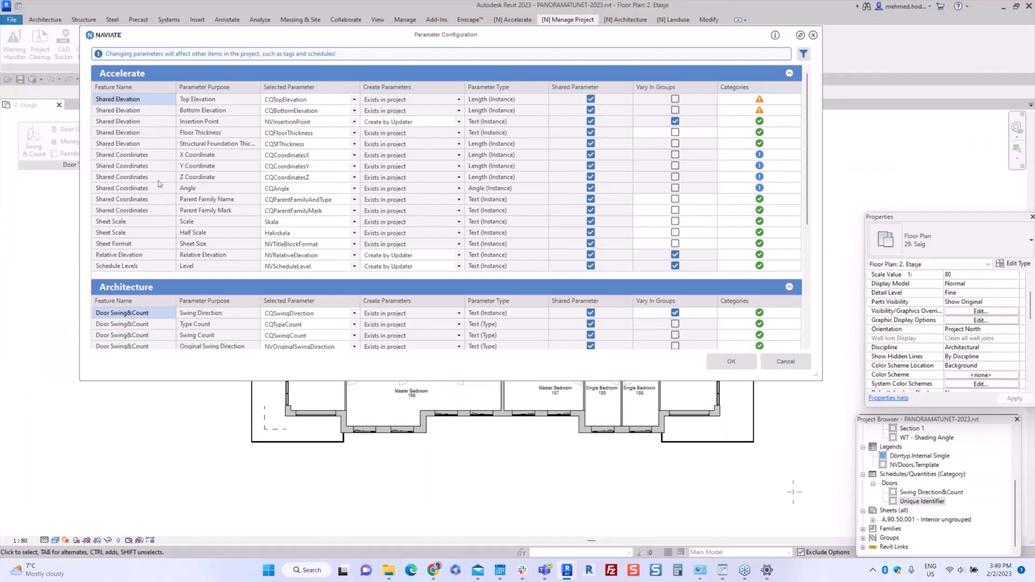
scroll(153, 171, down, 3)
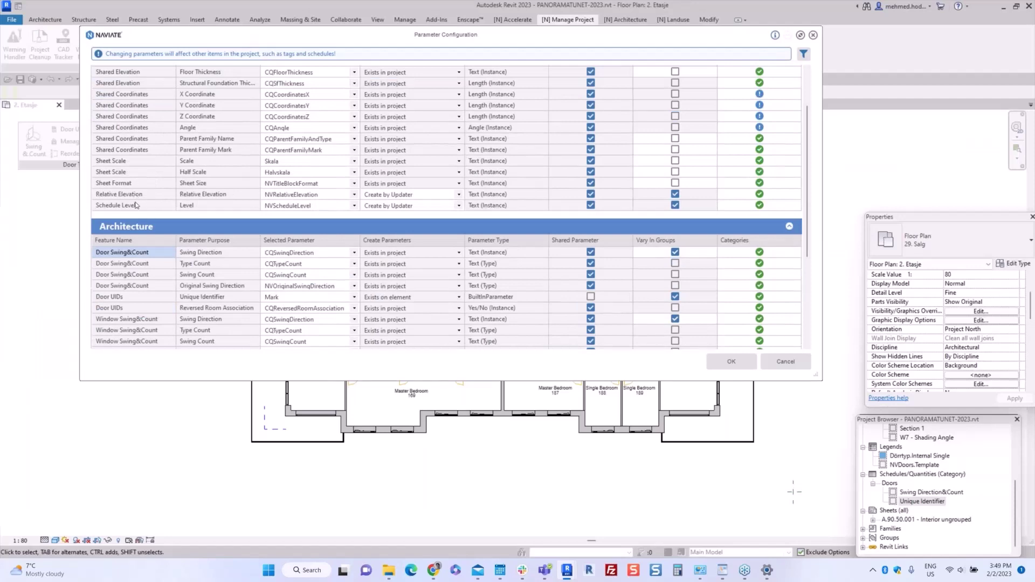
scroll(136, 203, down, 6)
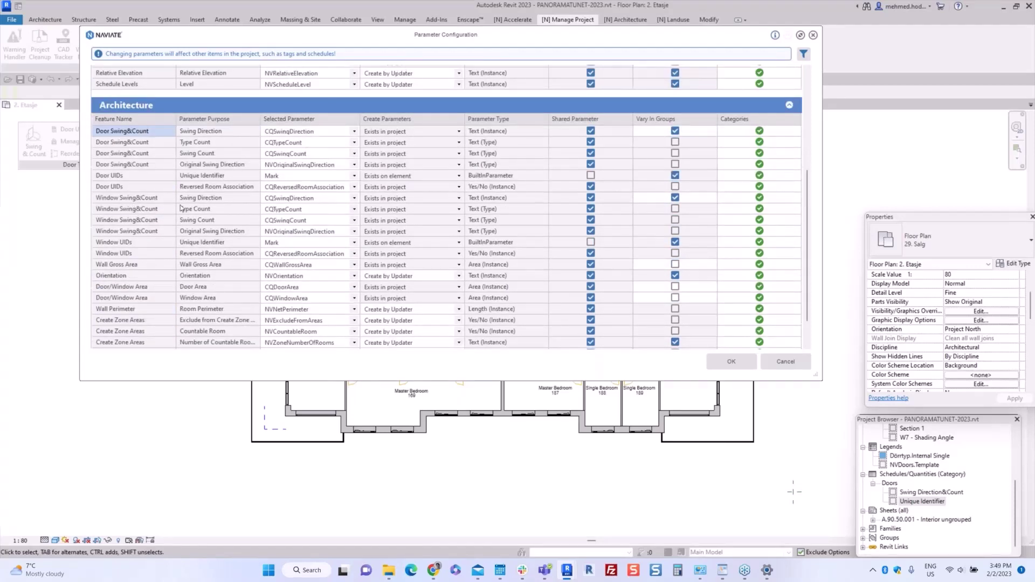
- Examine the Door Swing&Count parameter purposes and the parameters available for Swing Direction, keeping CQSwingDirection
click(149, 165)
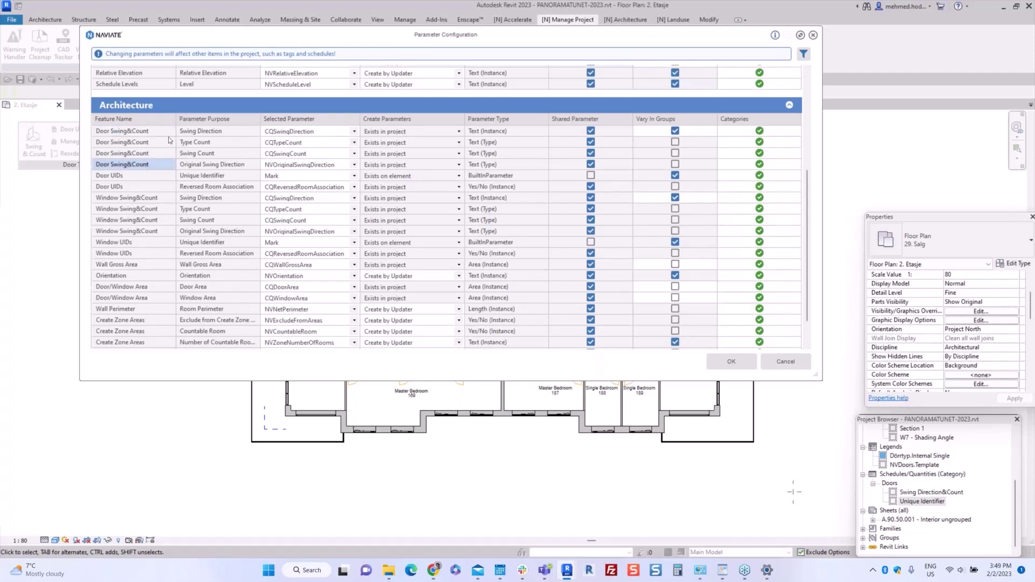
drag(151, 132, 144, 170)
click(144, 165)
drag(224, 134, 226, 156)
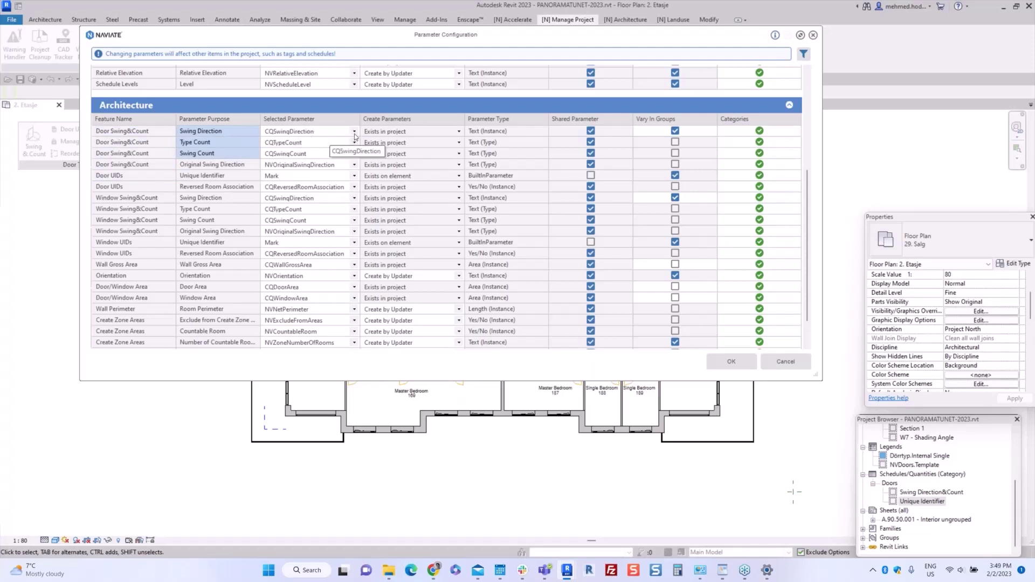
click(355, 132)
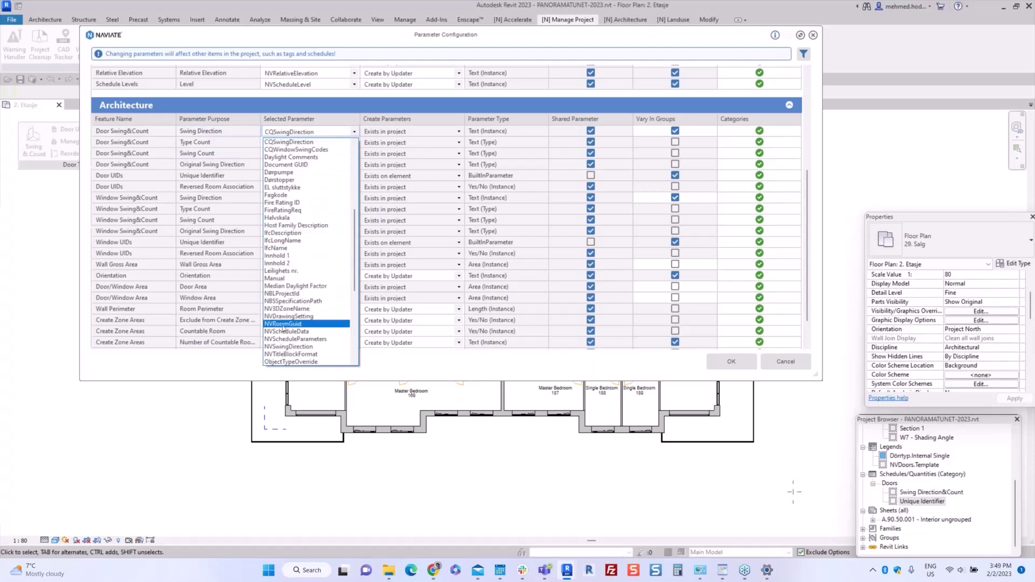
click(308, 134)
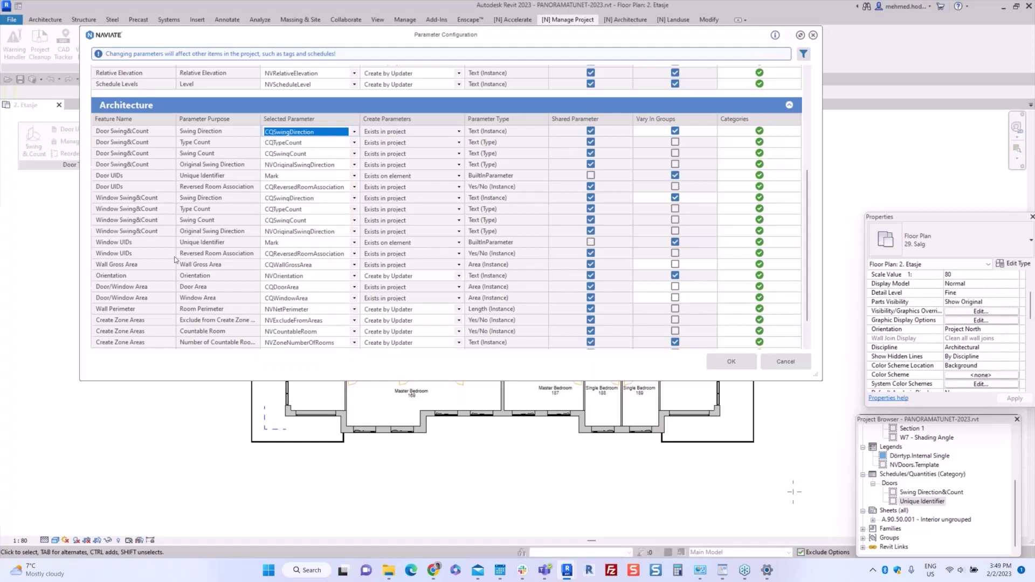
- Review the Door UIDs parameters for Reversed Room Association and Unique Identifier, then cancel the Parameter Configuration
click(218, 187)
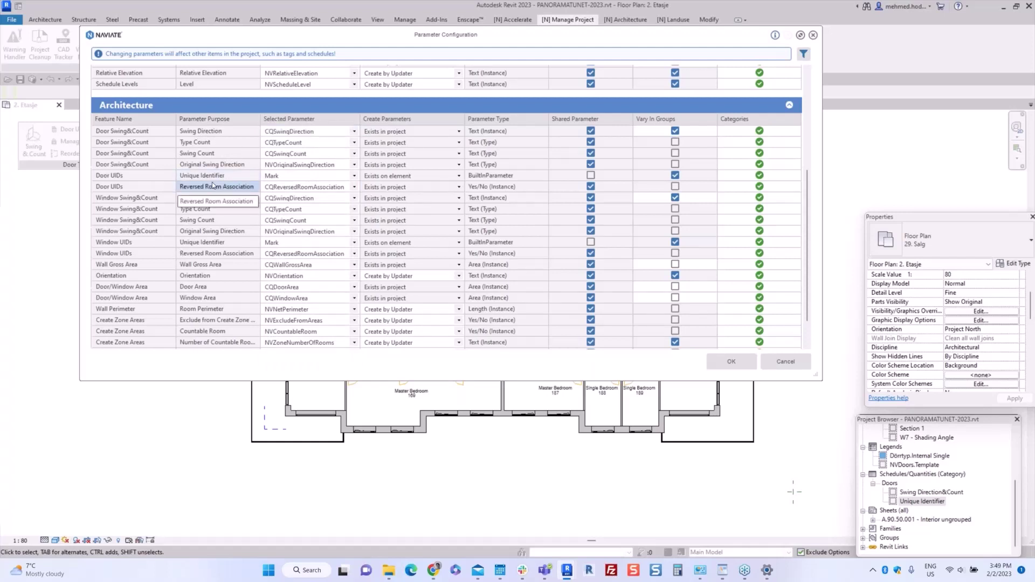
click(207, 177)
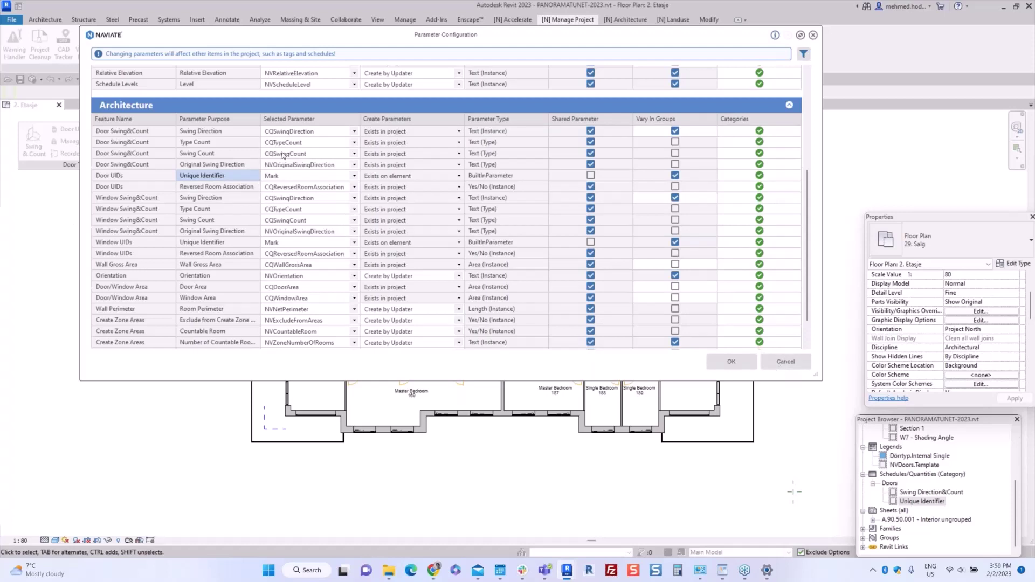
click(288, 132)
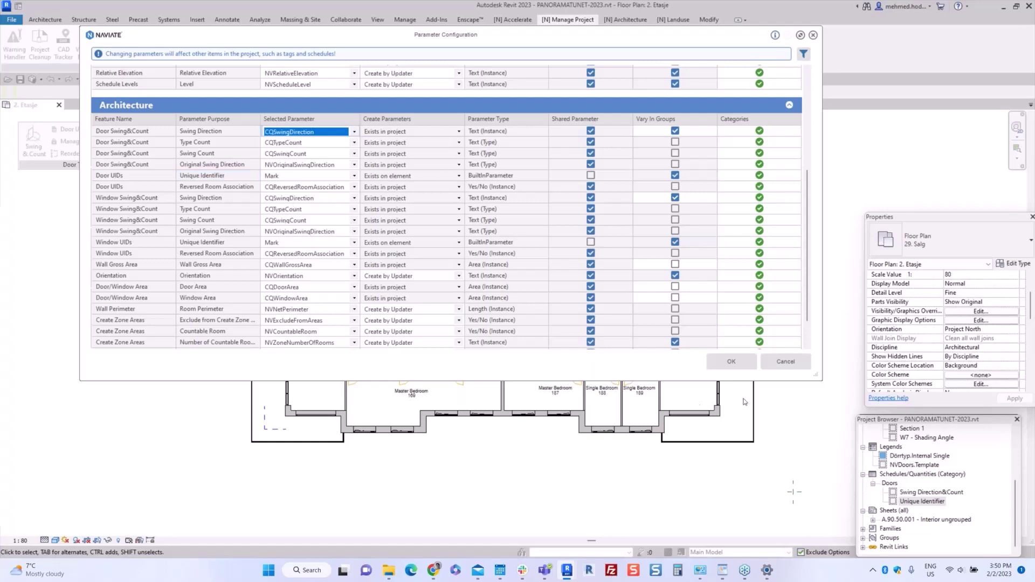
click(775, 363)
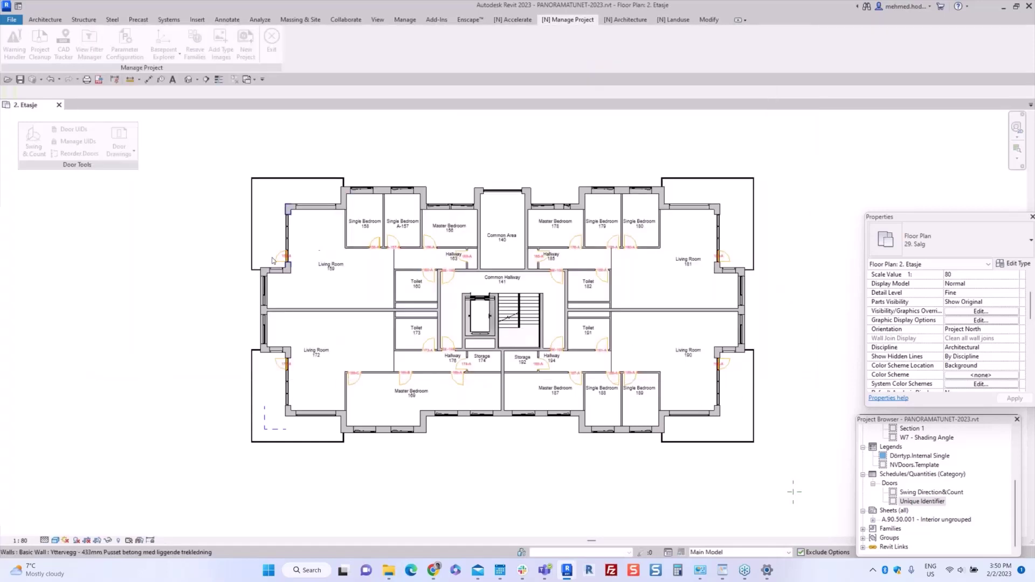
scroll(183, 269, down, 2)
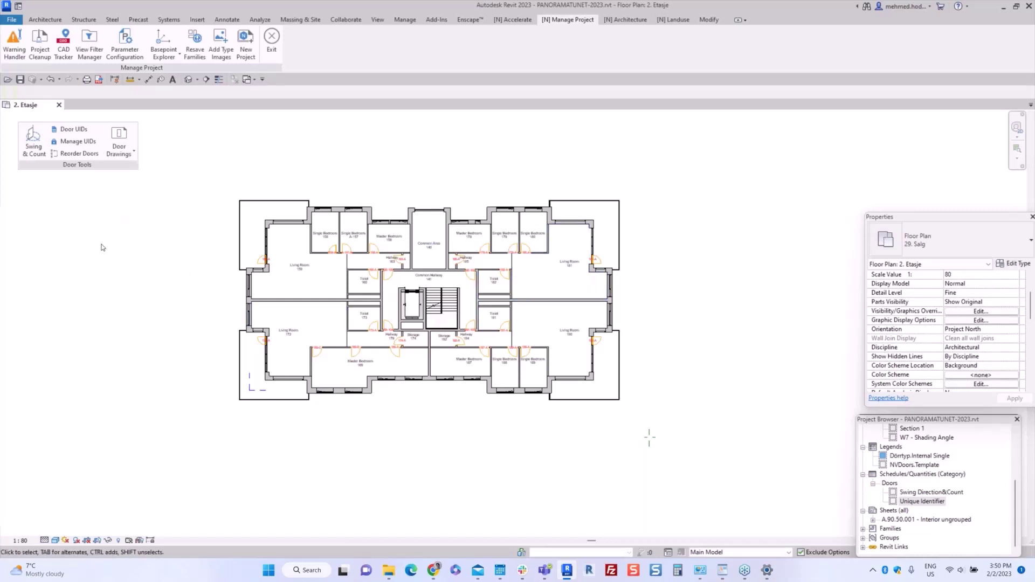
- Look at the Door Drawings tool's variants, Door Drawings by Legend and Door Drawings, without starting either
click(125, 155)
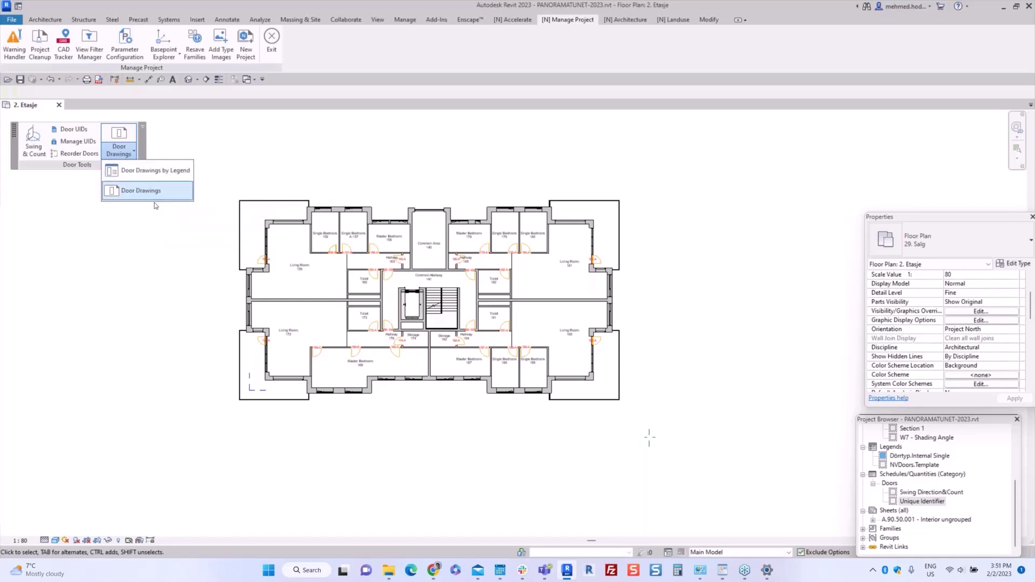
click(163, 246)
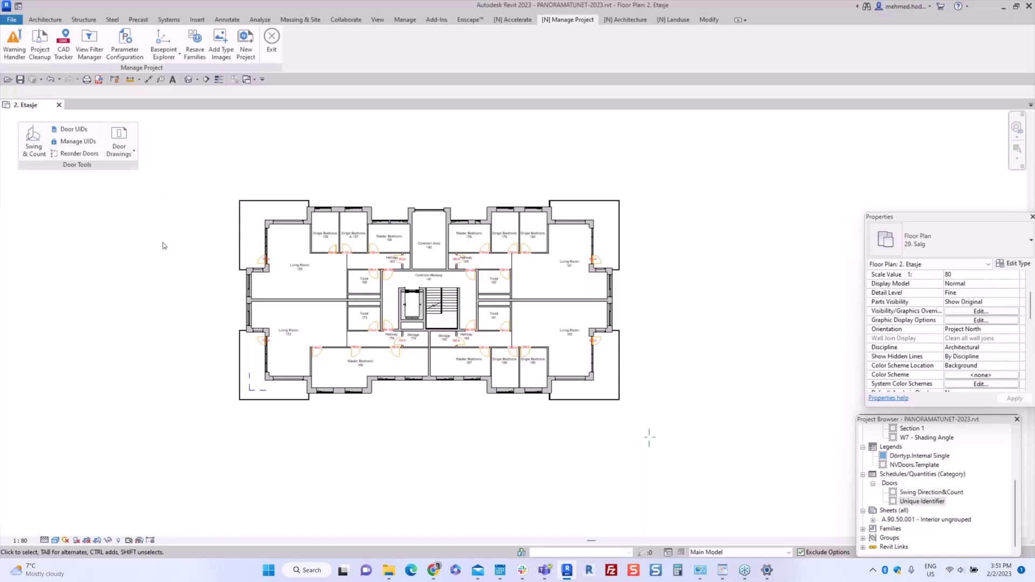
click(120, 151)
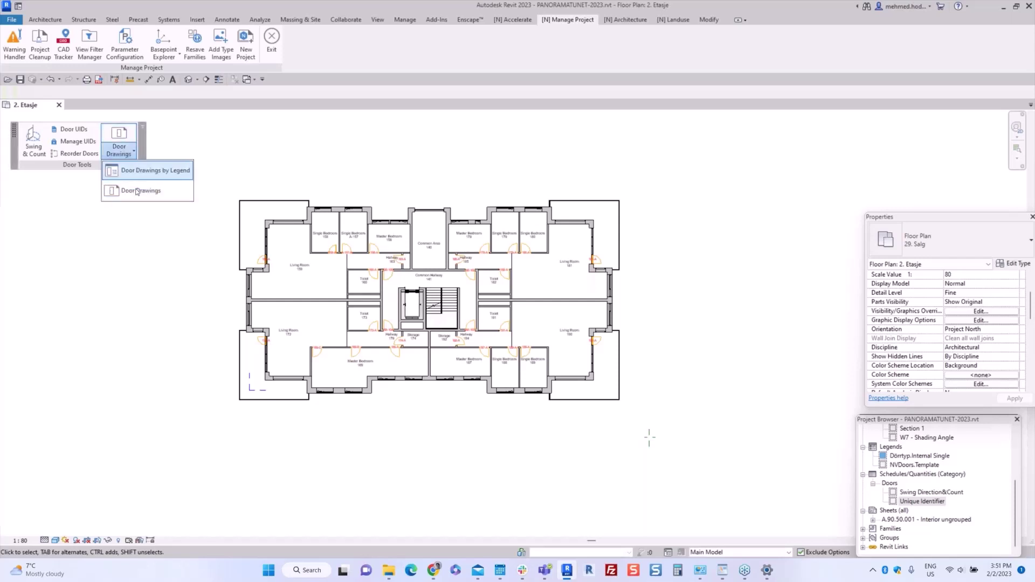
click(147, 270)
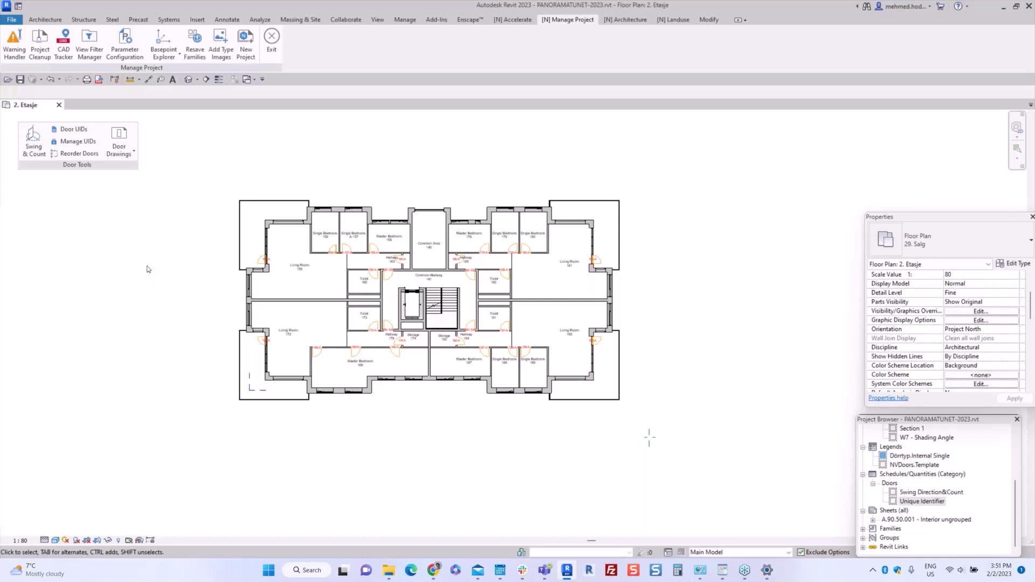
- Exit the Manage Project tools and return to the Naviate Accelerate tools
click(272, 38)
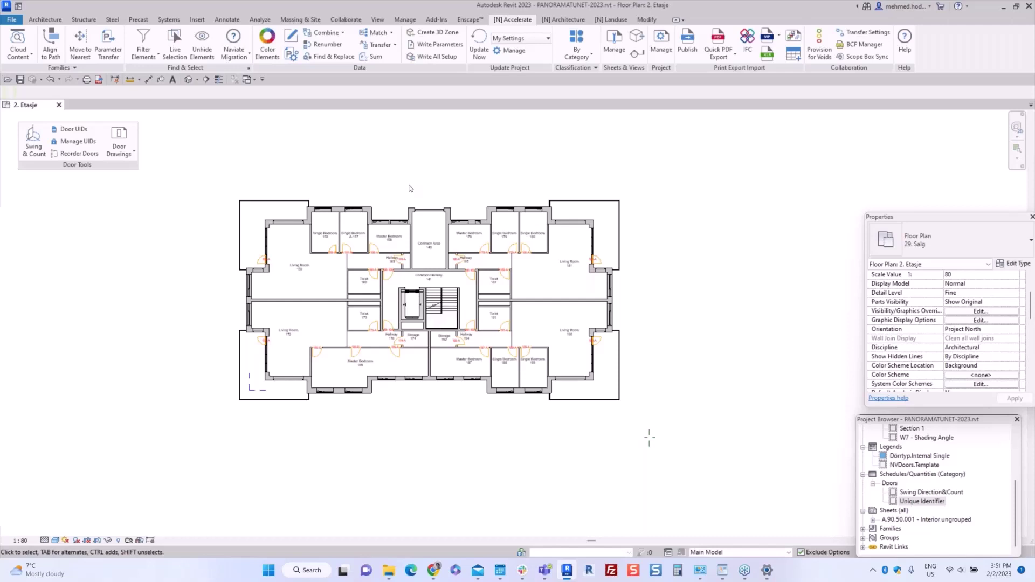
right_click(411, 188)
click(434, 296)
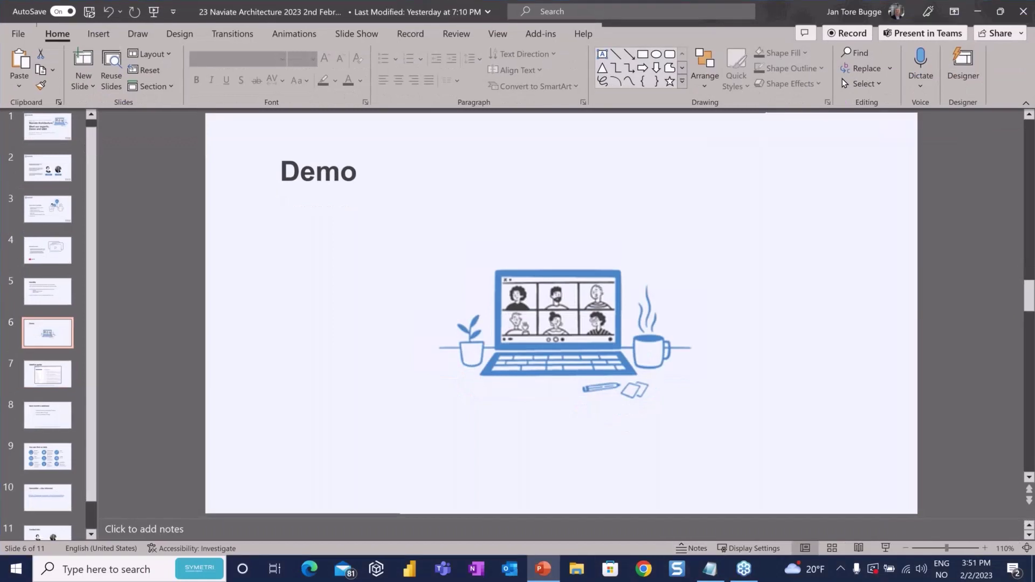
- Start the PowerPoint slide show from the Demo slide and advance to the Ideation portal slide
click(886, 547)
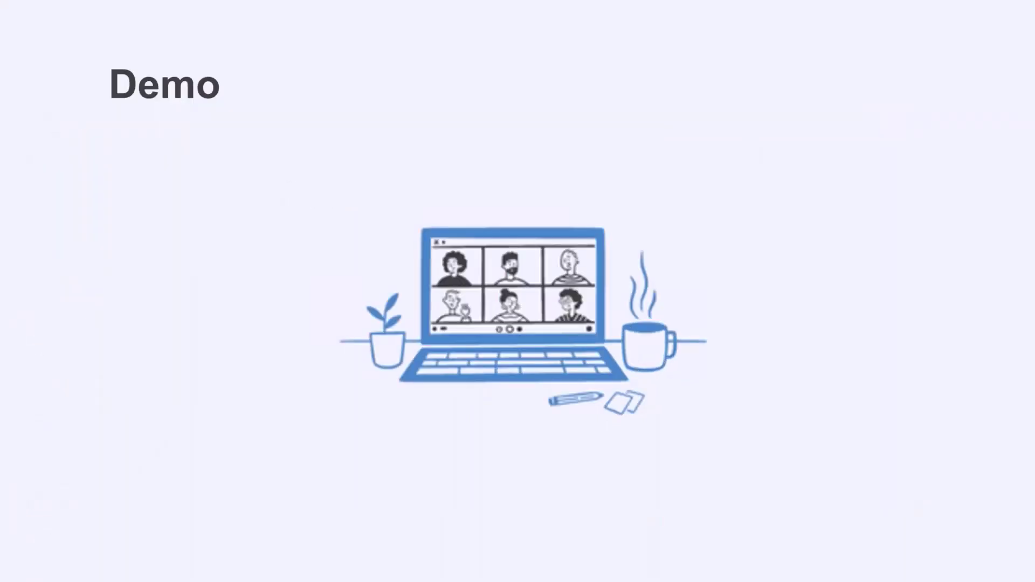
drag(1034, 11, 1034, 54)
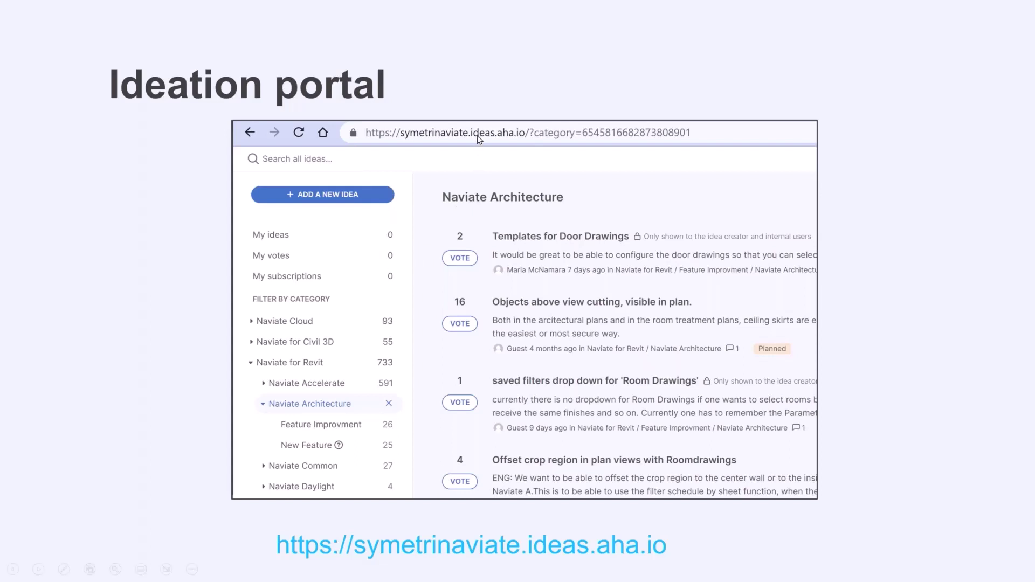
key(shift)
key(shift)
key(shift)
key(shift)
key(shift)
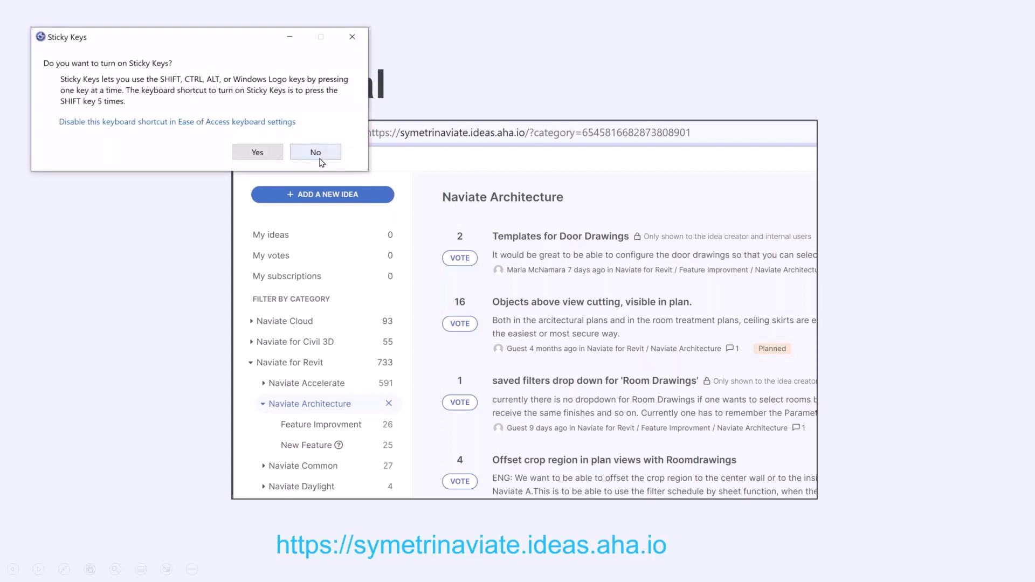
click(318, 156)
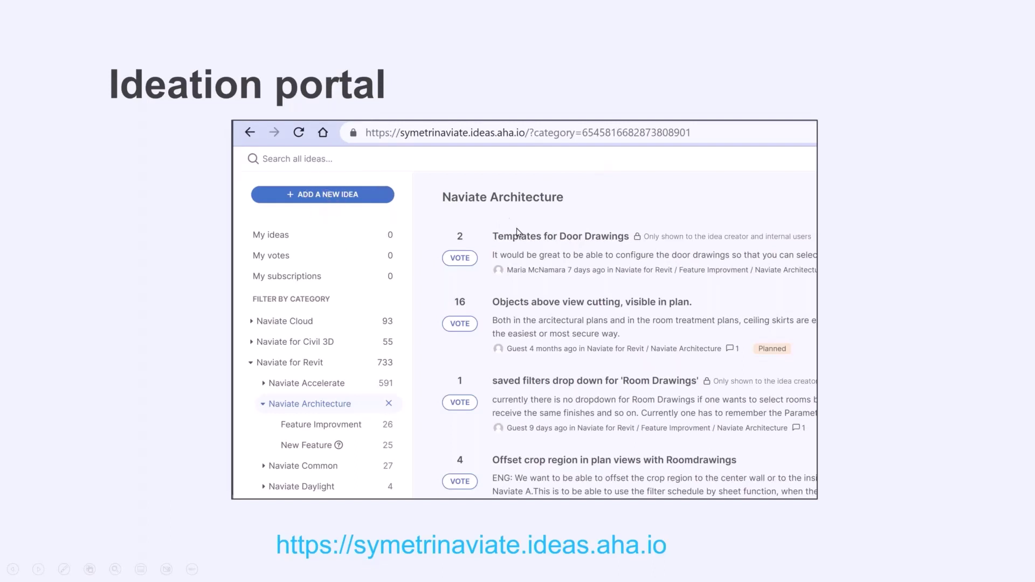
- Advance the slide show to the Next month's webinars slide
click(523, 200)
key(Right)
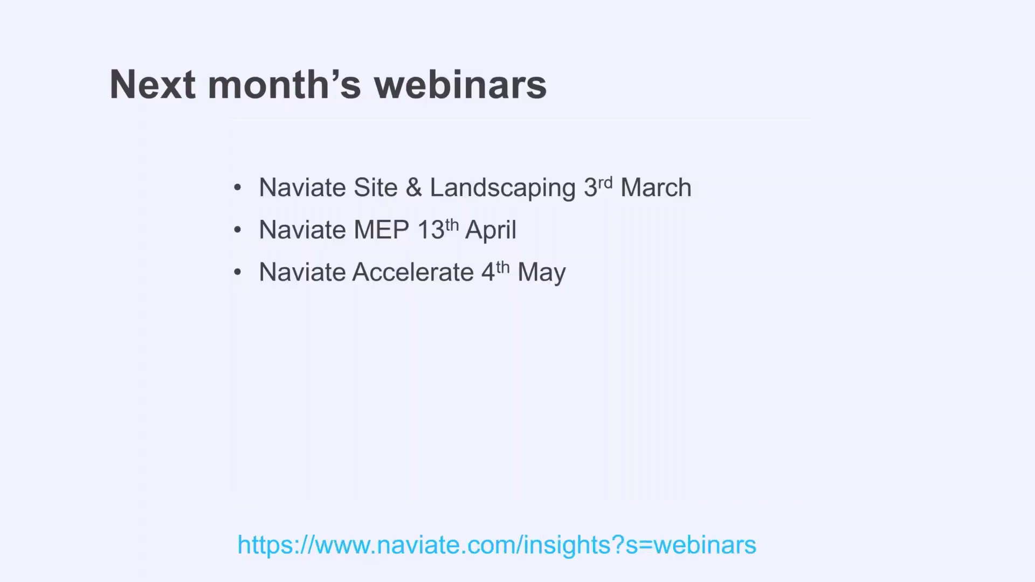